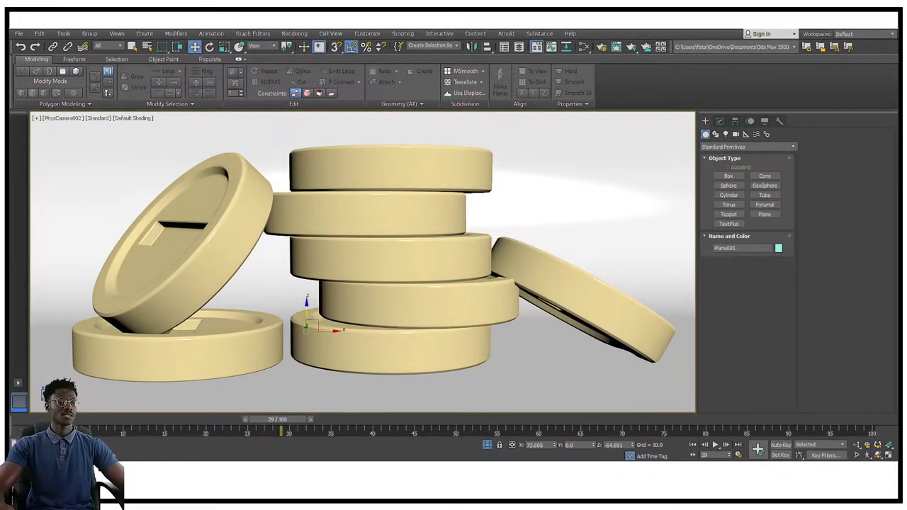
- Switch from the camera to the Perspective view, select all objects in the coin scene, and unhide all hidden objects
click(420, 196)
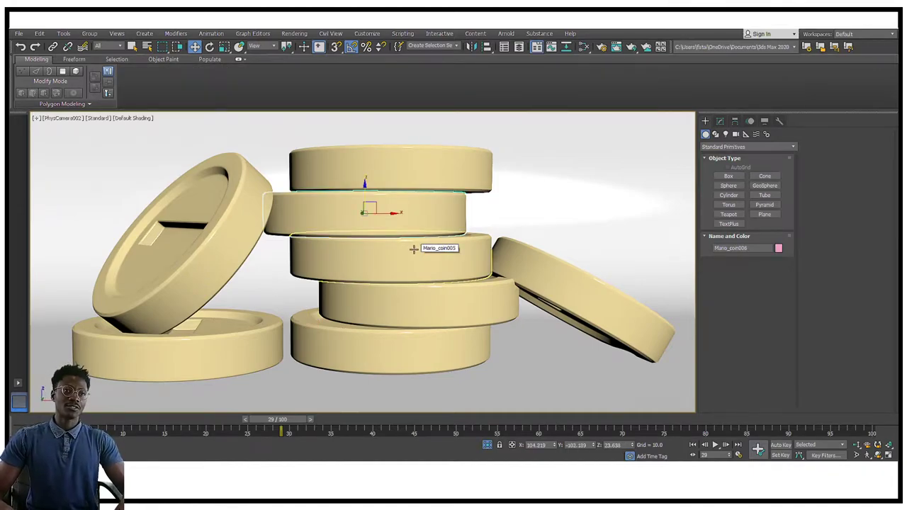
key(p)
alt+middle_drag(416, 246, 438, 247)
scroll(418, 260, down, 5)
scroll(419, 282, down, 5)
key(ctrl+a)
right_click(489, 231)
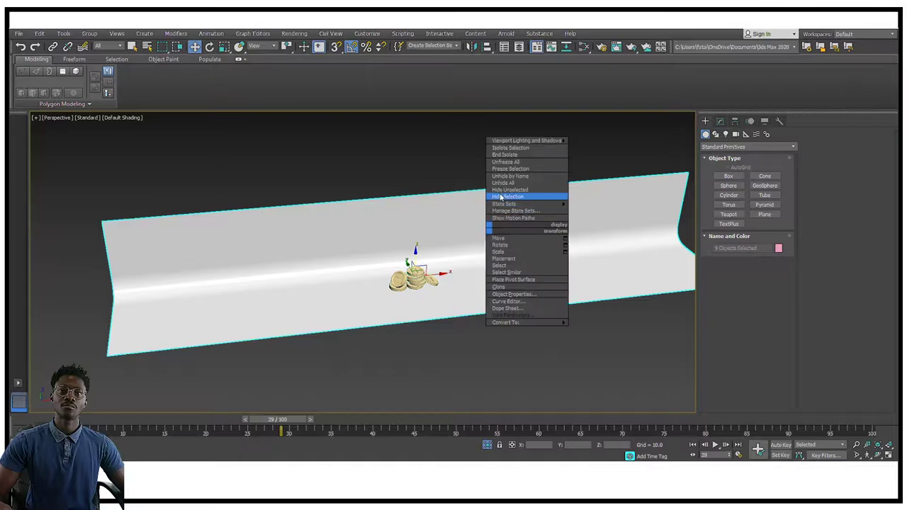
click(504, 183)
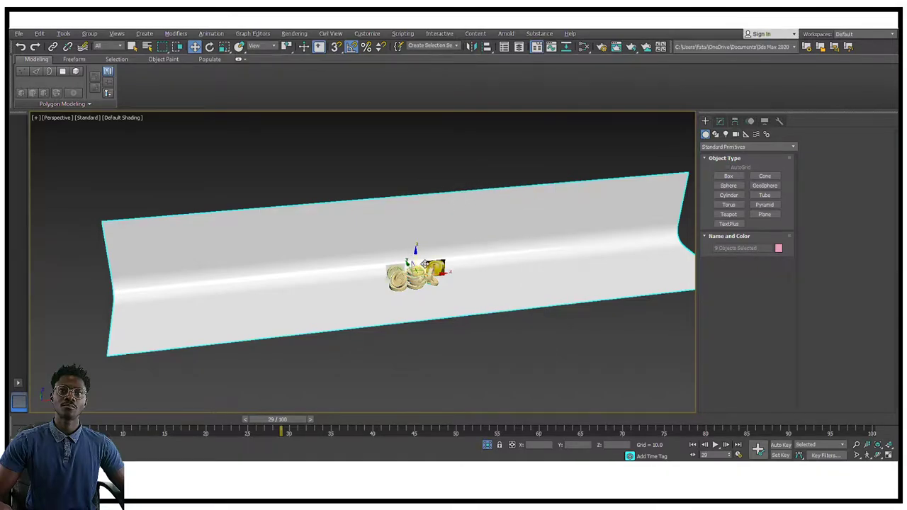
- Hide the selected backdrop and stacked coins, leaving the original coin and its reference images
alt+middle_drag(425, 265, 431, 234)
right_click(457, 209)
click(474, 179)
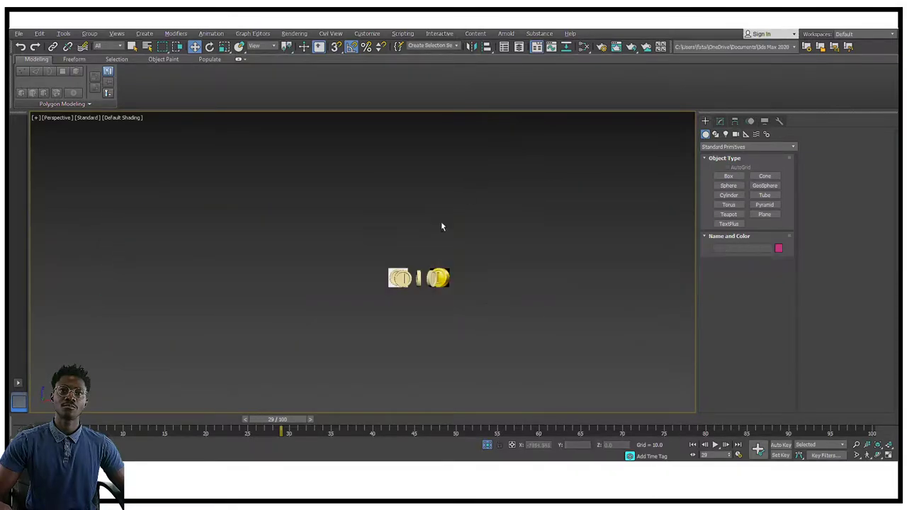
- Isolate the Coin_original object and view it face-on
scroll(407, 278, up, 10)
click(368, 266)
alt+middle_drag(319, 275, 285, 276)
click(167, 256)
key(alt+q)
alt+middle_drag(169, 262, 370, 213)
scroll(344, 212, up, 3)
scroll(360, 191, down, 3)
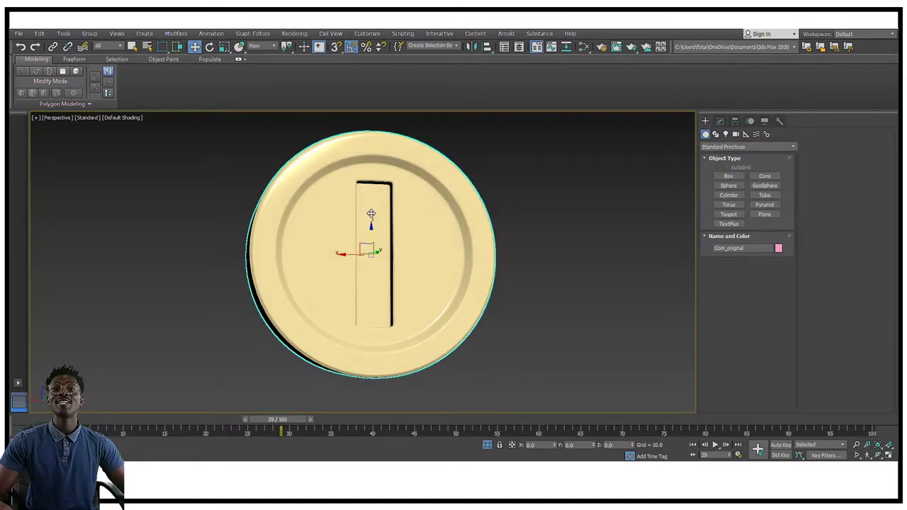
alt+middle_drag(375, 248, 361, 254)
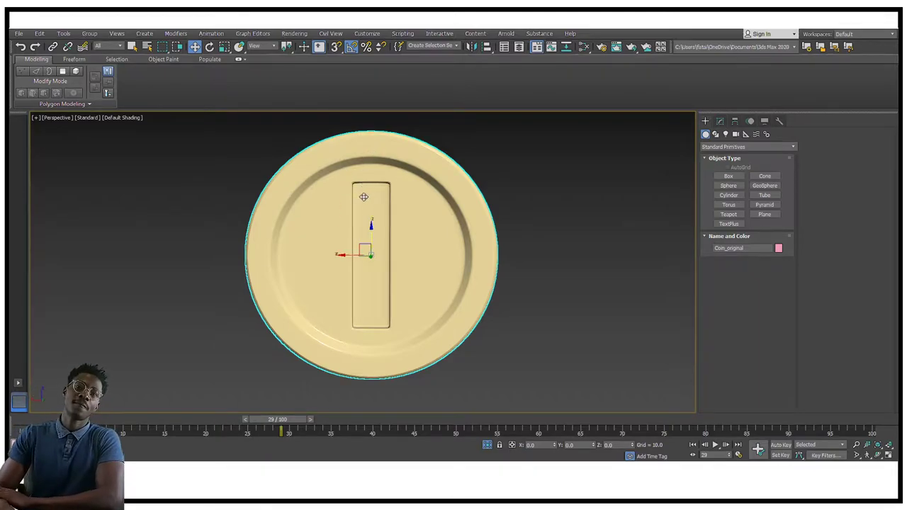
- Turn off the coin's TurboSmooth modifier and display edged faces on the model
click(721, 121)
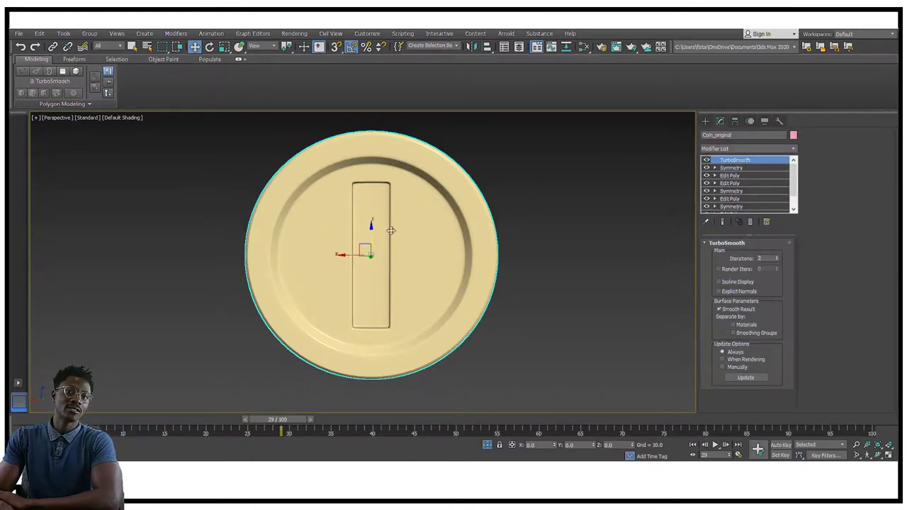
click(707, 161)
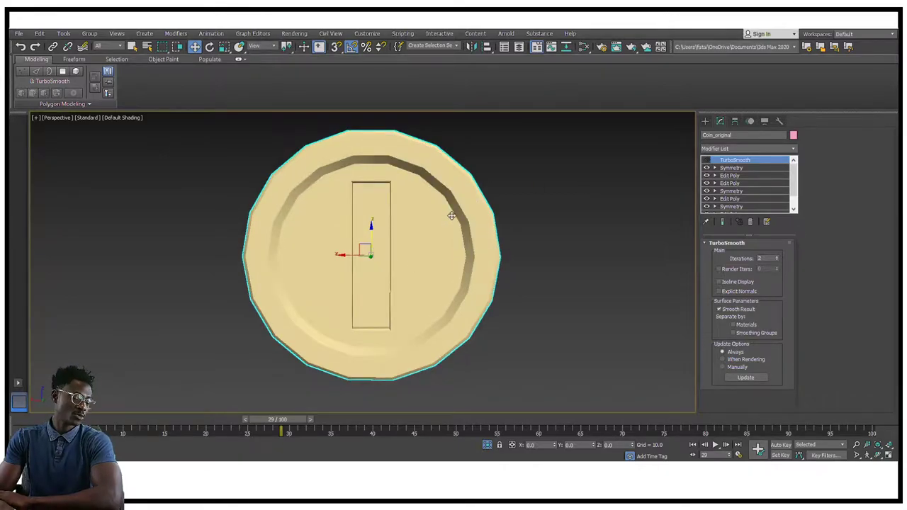
key(F4)
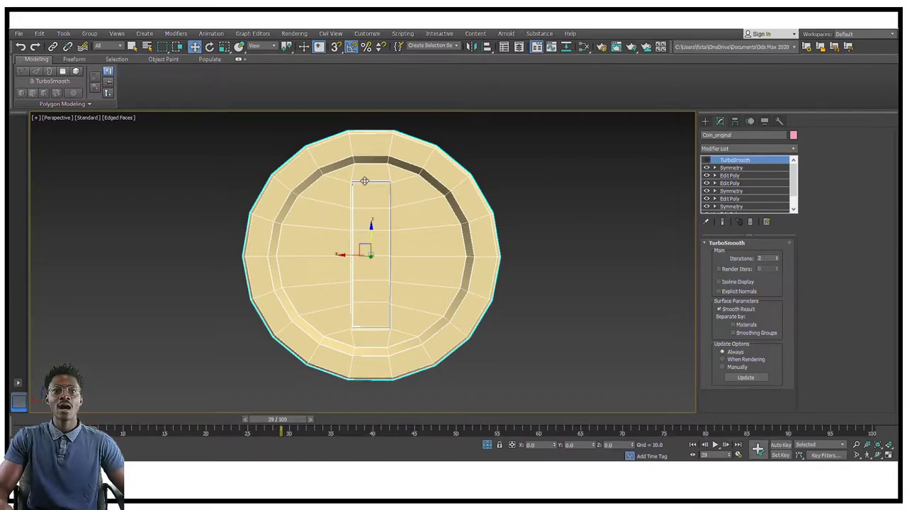
- Examine the unsmoothed coin's topology and support edges around the raised rim and the rectangular recess
alt+middle_drag(383, 208, 360, 164)
scroll(330, 173, up, 3)
scroll(330, 172, up, 5)
scroll(426, 188, down, 4)
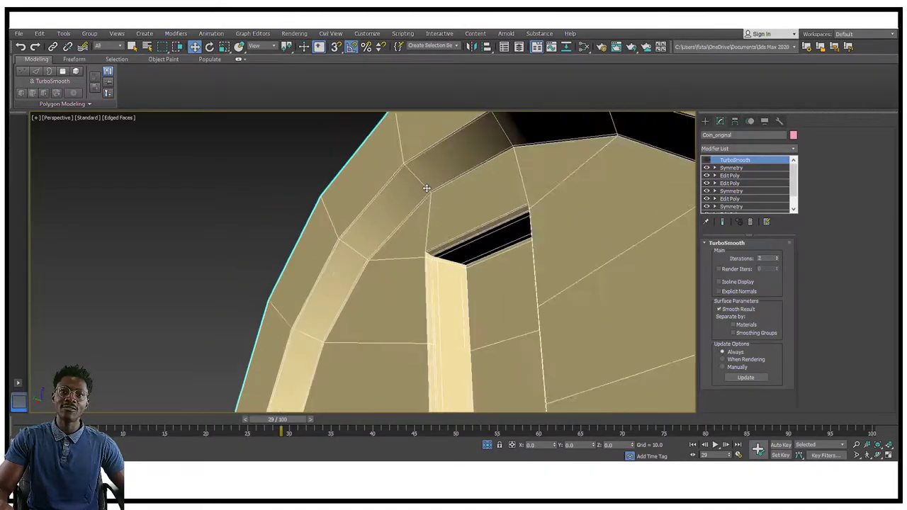
scroll(426, 186, up, 6)
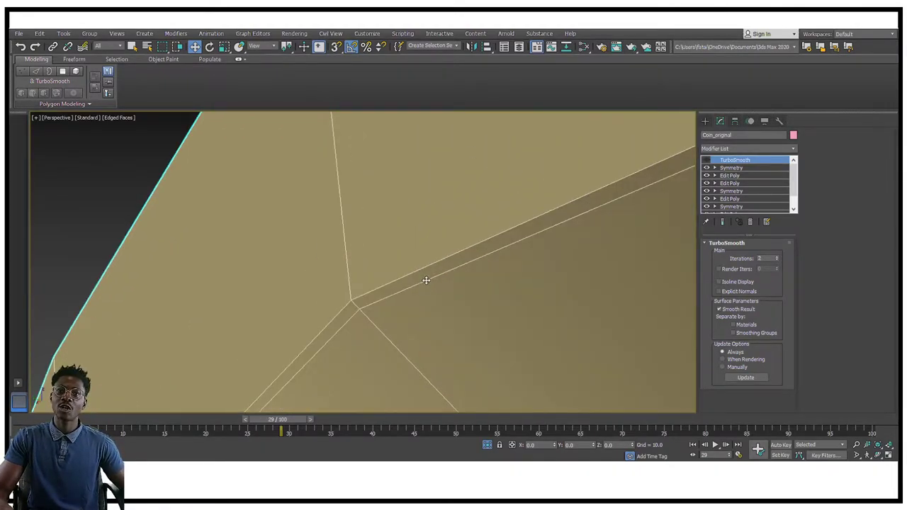
scroll(426, 281, down, 5)
middle_drag(502, 320, 503, 187)
scroll(439, 149, up, 4)
middle_drag(439, 150, 494, 248)
scroll(449, 235, down, 4)
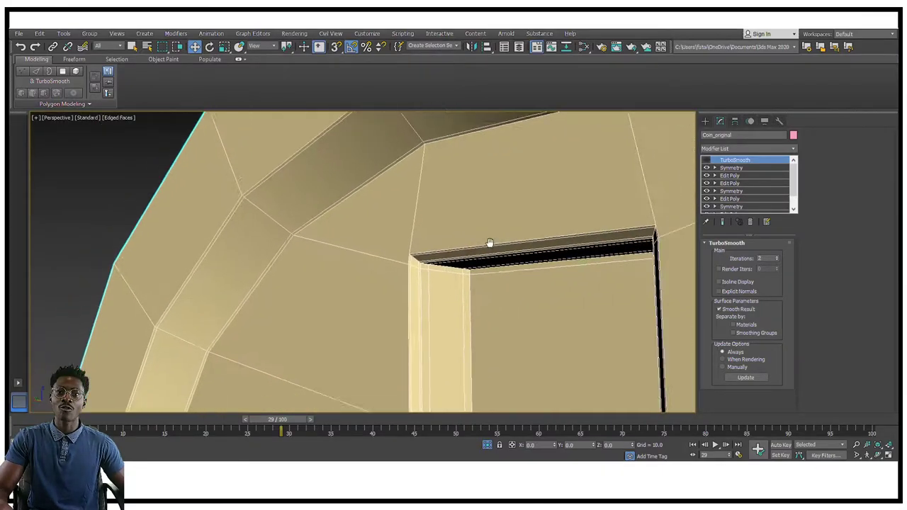
scroll(401, 258, up, 5)
scroll(401, 202, down, 6)
alt+middle_drag(401, 203, 482, 200)
scroll(482, 199, down, 10)
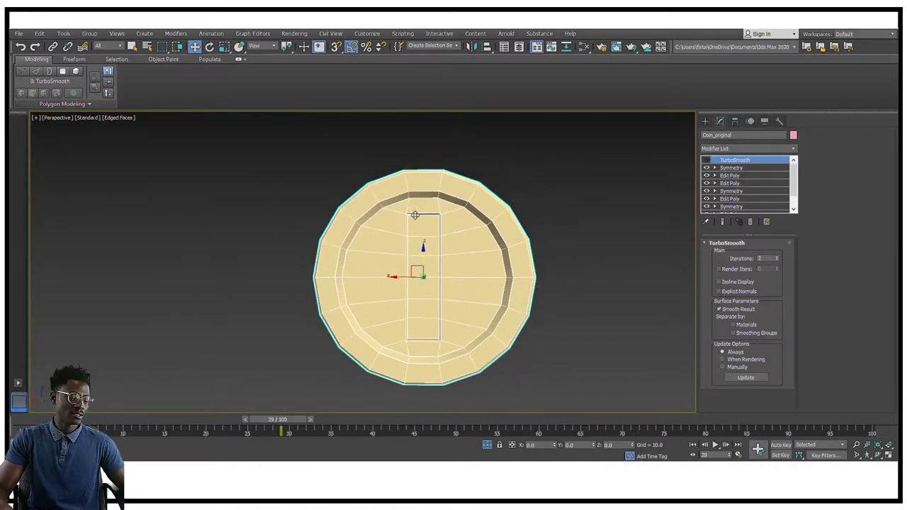
- Show the viewport polygon statistics and compare the coin with TurboSmooth switched on and off
key(7)
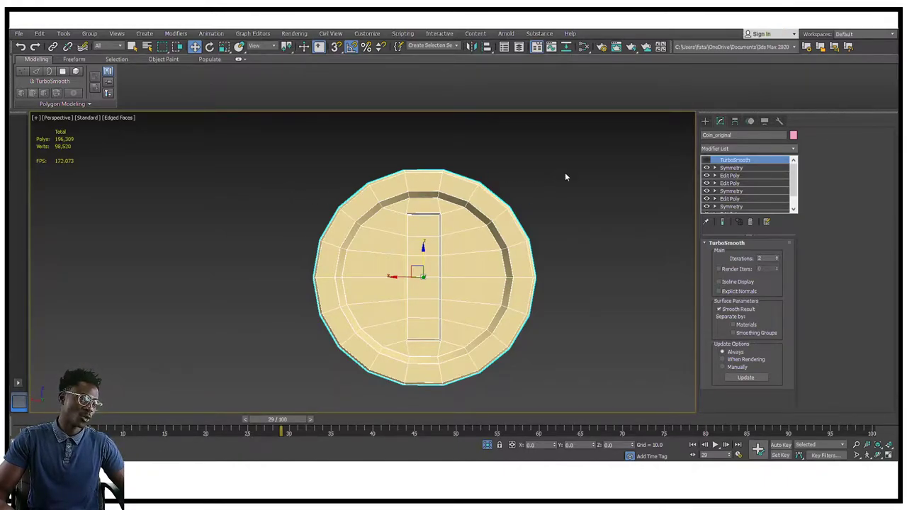
click(407, 139)
click(413, 198)
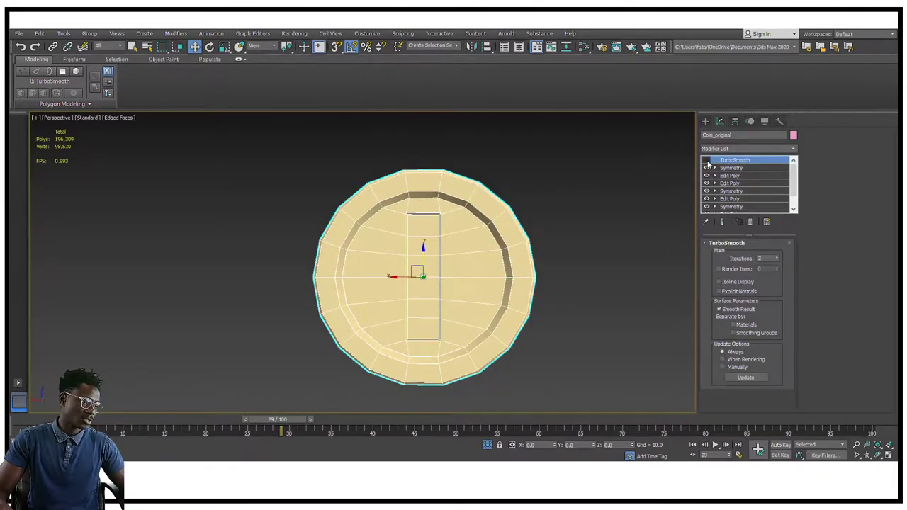
click(707, 162)
scroll(432, 225, up, 3)
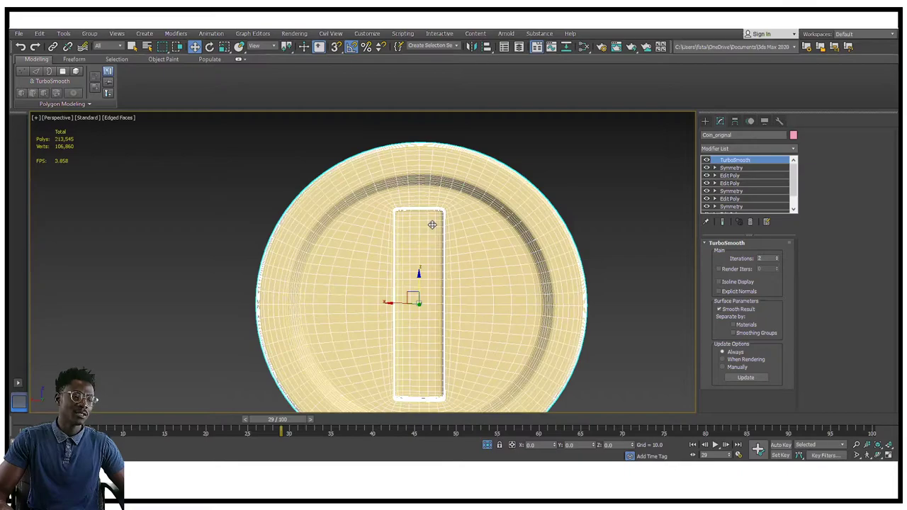
click(707, 162)
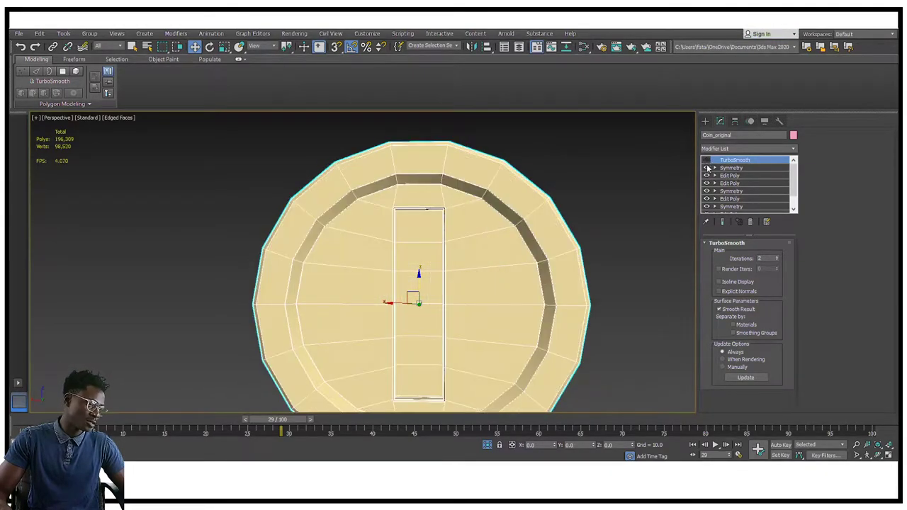
- Go to the topmost Symmetry modifier, re-enable TurboSmooth above it, and inspect the coin's low-poly form from several angles
click(741, 168)
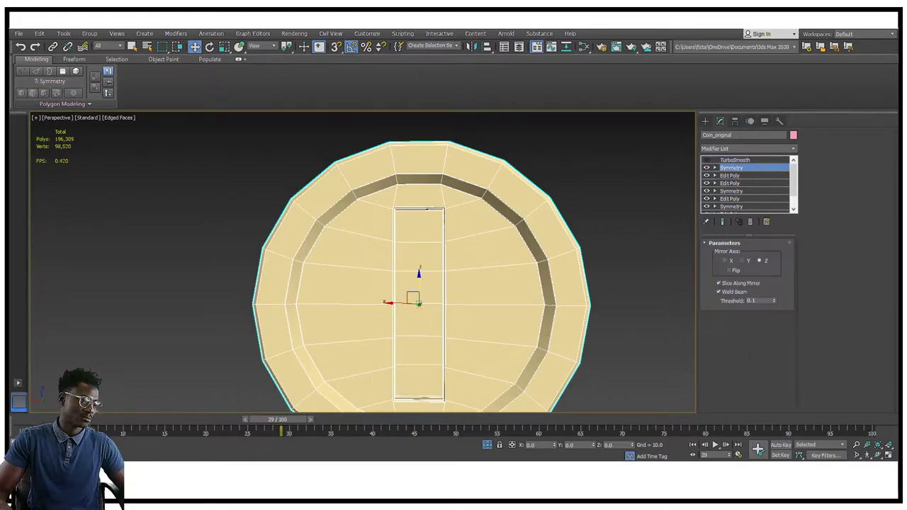
alt+middle_drag(421, 225, 489, 239)
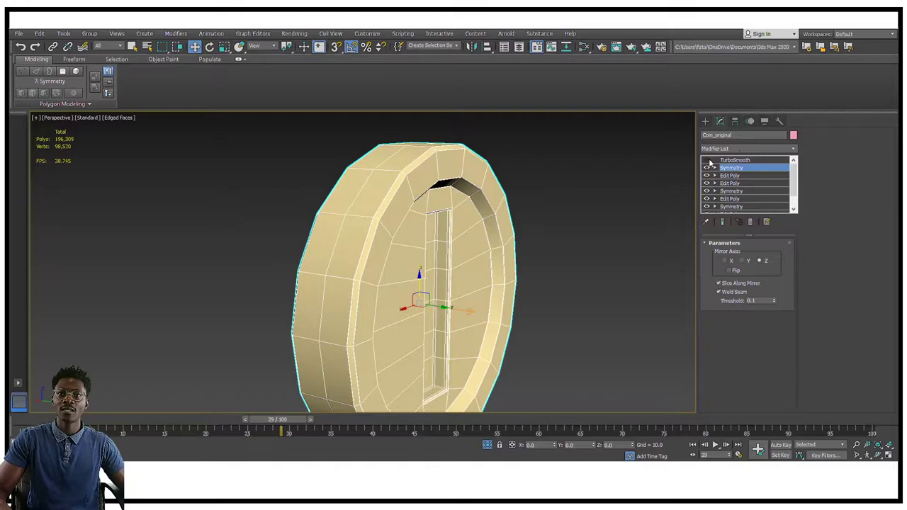
alt+middle_drag(271, 257, 557, 223)
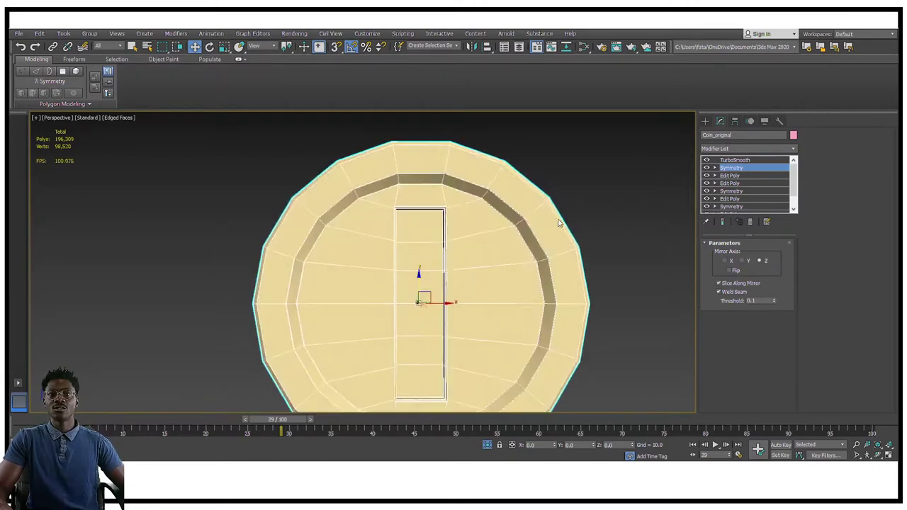
alt+middle_drag(423, 284, 423, 292)
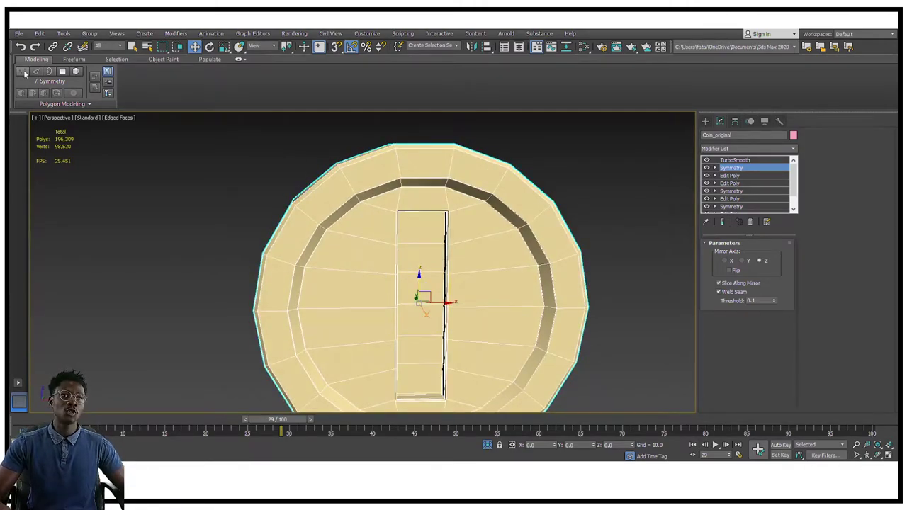
alt+middle_drag(563, 283, 517, 243)
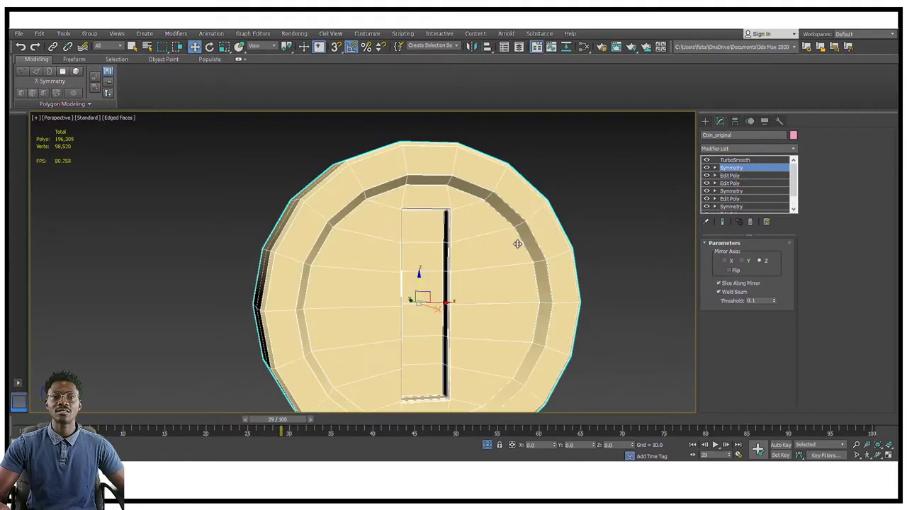
scroll(516, 243, up, 3)
scroll(515, 243, down, 10)
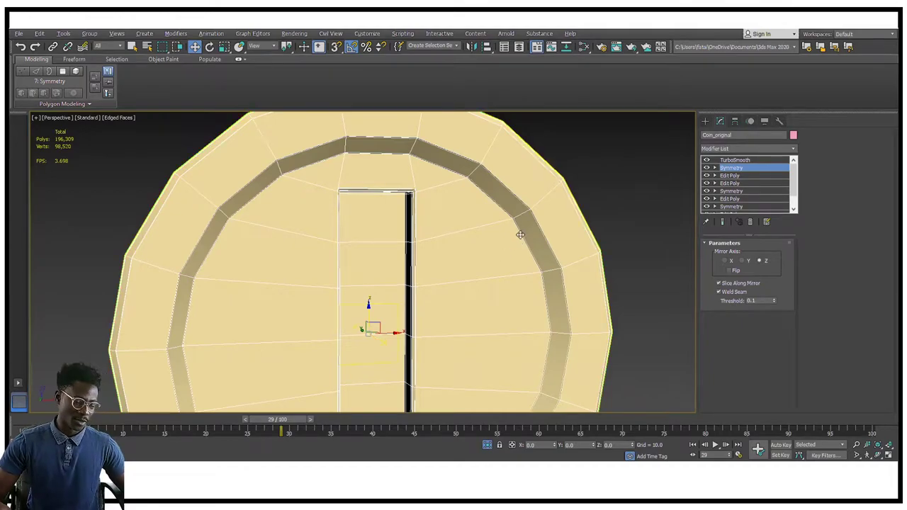
- Create a cylinder from the coin's centre in the Front view, with a radius of about 60.5 and a height of about 34.8
click(705, 121)
click(729, 195)
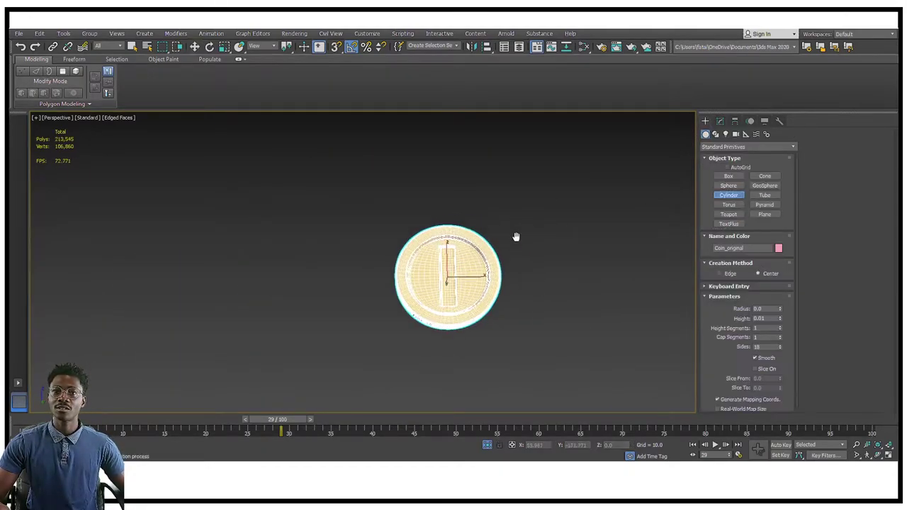
key(f)
key(z)
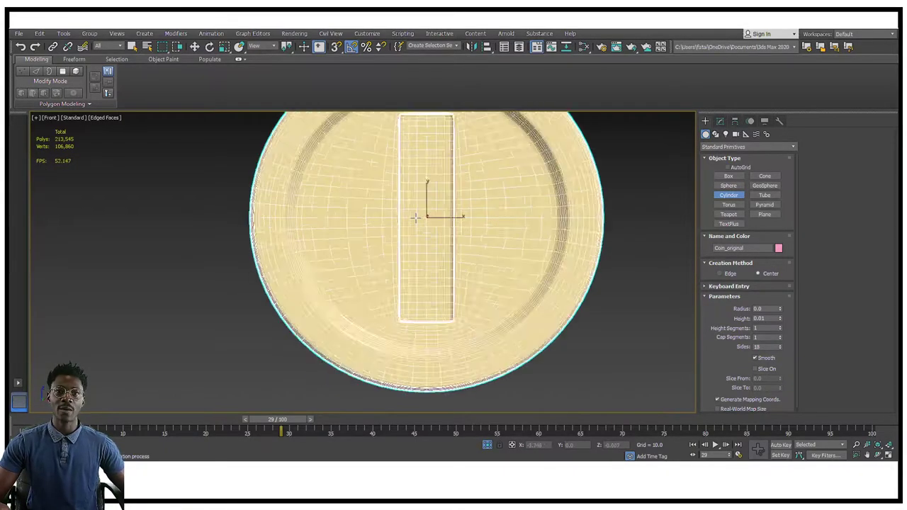
scroll(416, 218, up, 1)
scroll(424, 217, down, 3)
drag(424, 217, 497, 265)
alt+middle_drag(482, 213, 518, 251)
key(w)
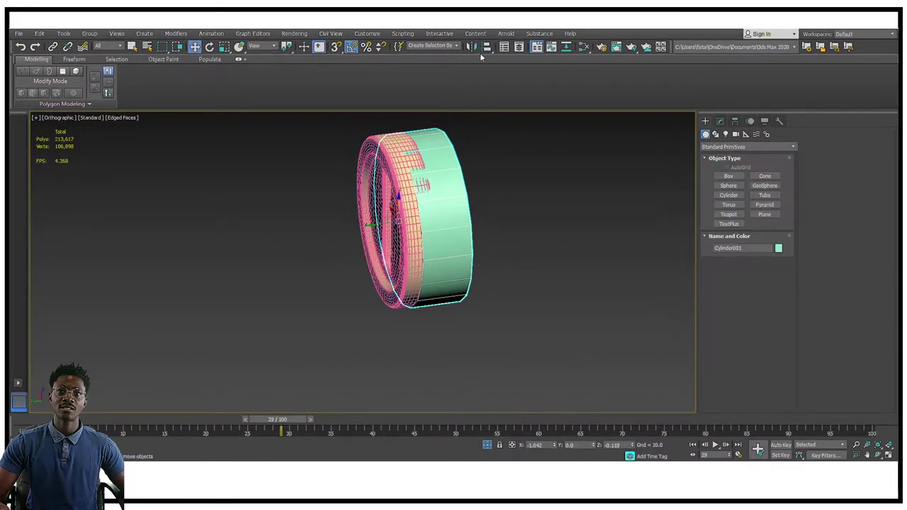
- Align the cylinder to the original coin, centre to centre, in the X, Y and Z positions
click(488, 49)
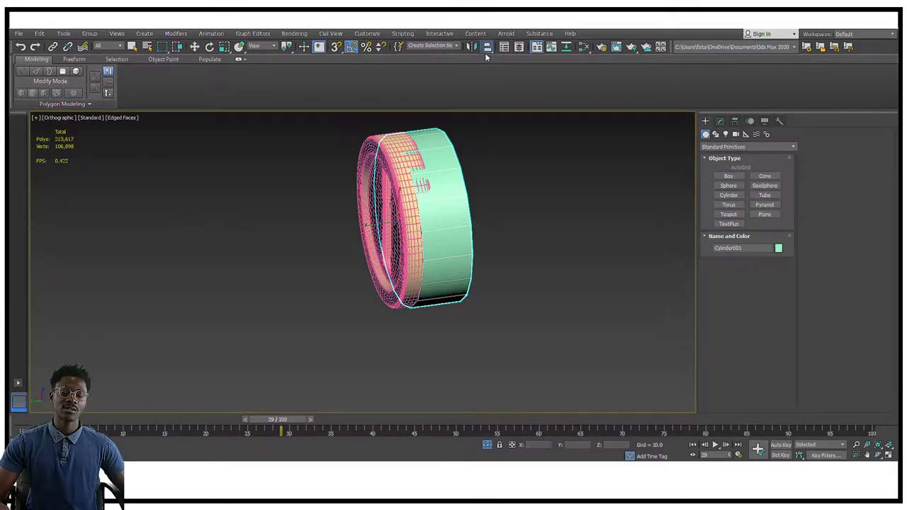
click(414, 203)
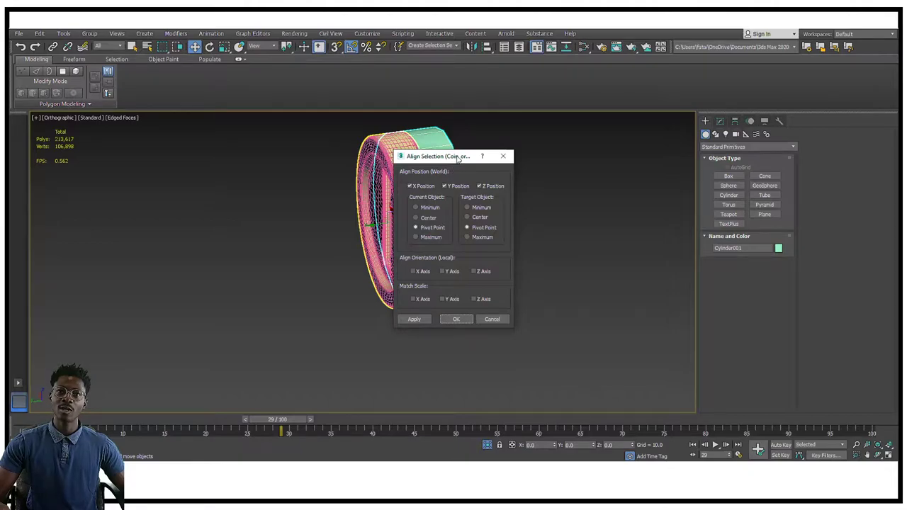
drag(456, 156, 567, 134)
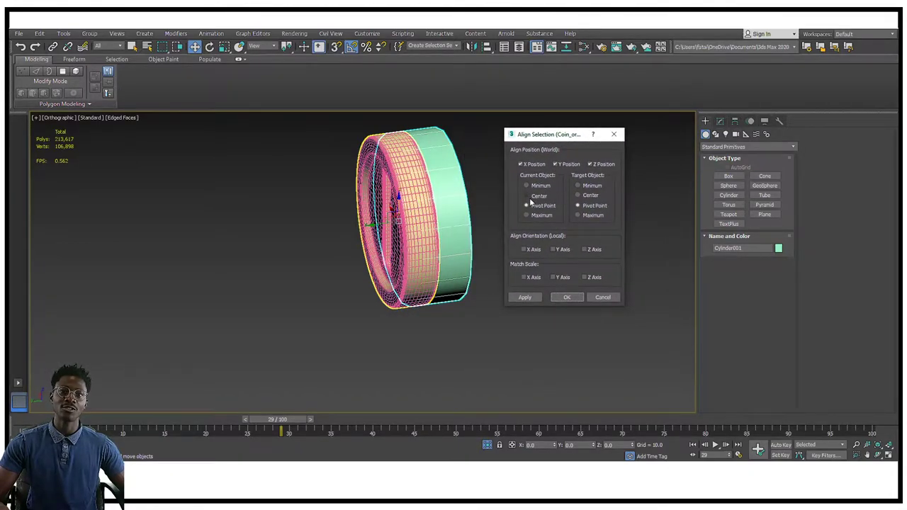
click(530, 196)
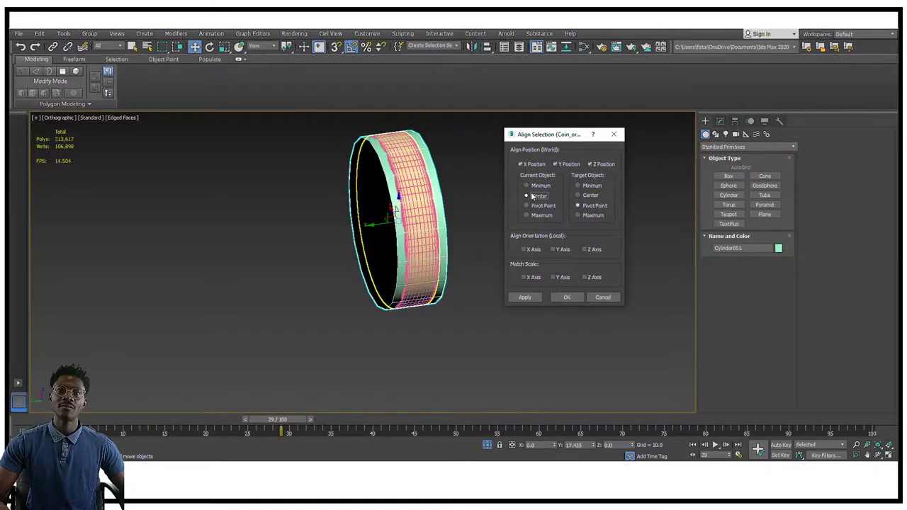
click(582, 196)
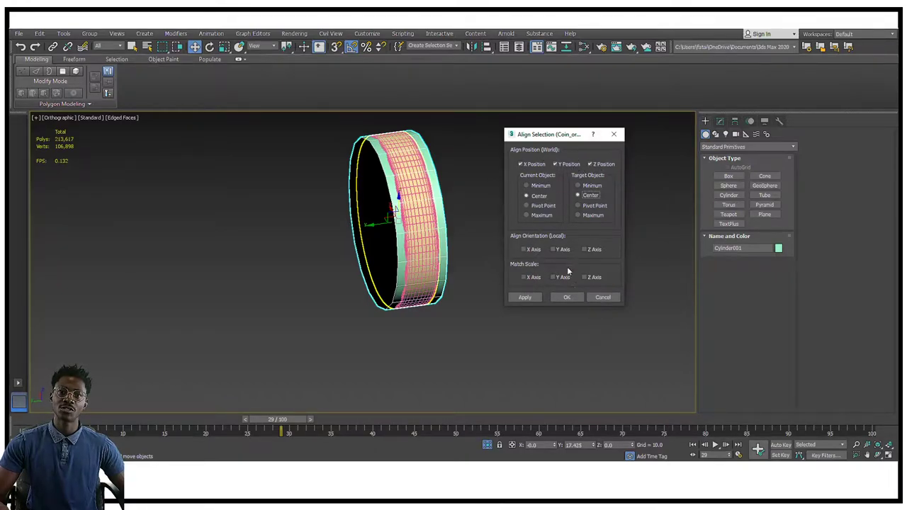
click(563, 297)
- Reduce the cylinder's height to about 24.6 so it matches the coin's thickness
alt+middle_drag(475, 282, 252, 202)
alt+middle_drag(418, 204, 367, 235)
click(727, 123)
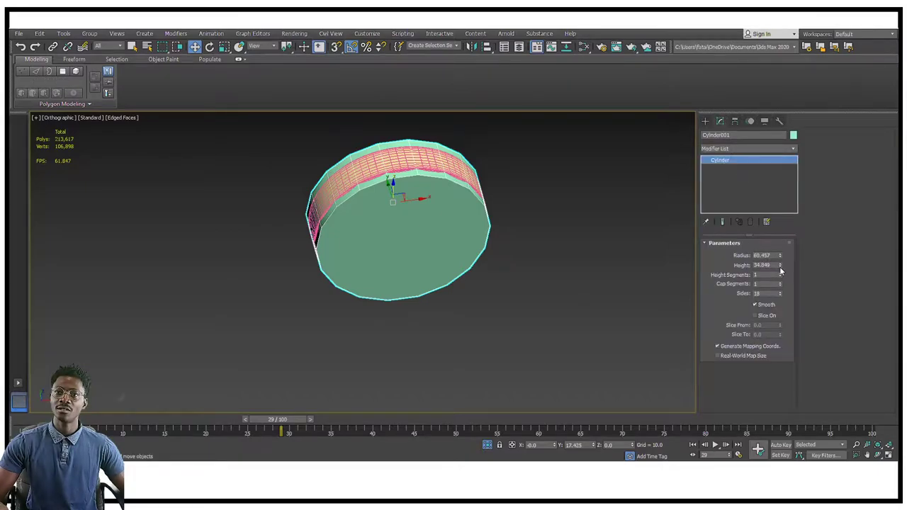
drag(781, 270, 781, 274)
alt+middle_drag(285, 262, 429, 228)
scroll(395, 187, up, 5)
scroll(395, 186, down, 3)
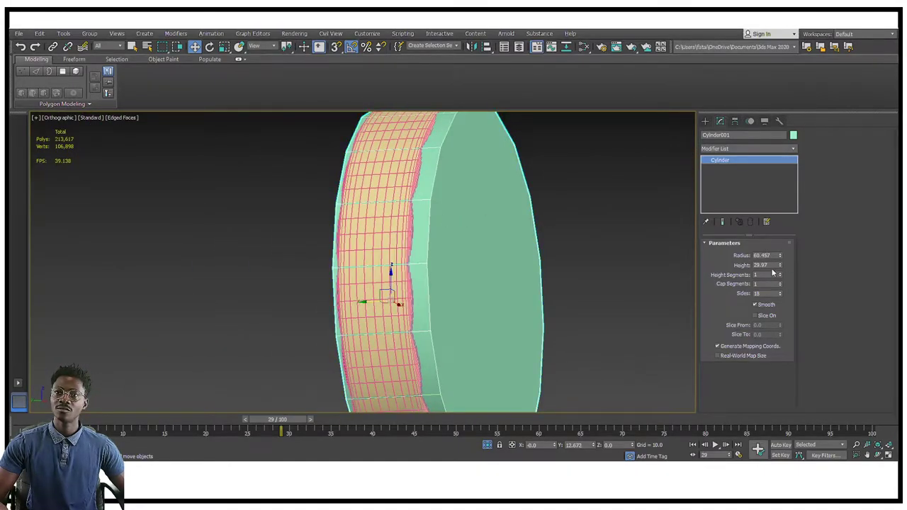
drag(781, 266, 785, 279)
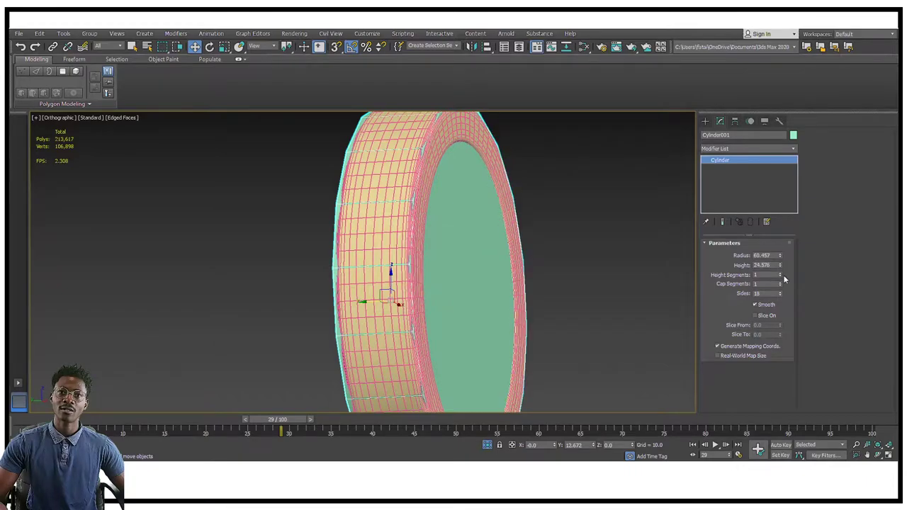
scroll(536, 238, down, 3)
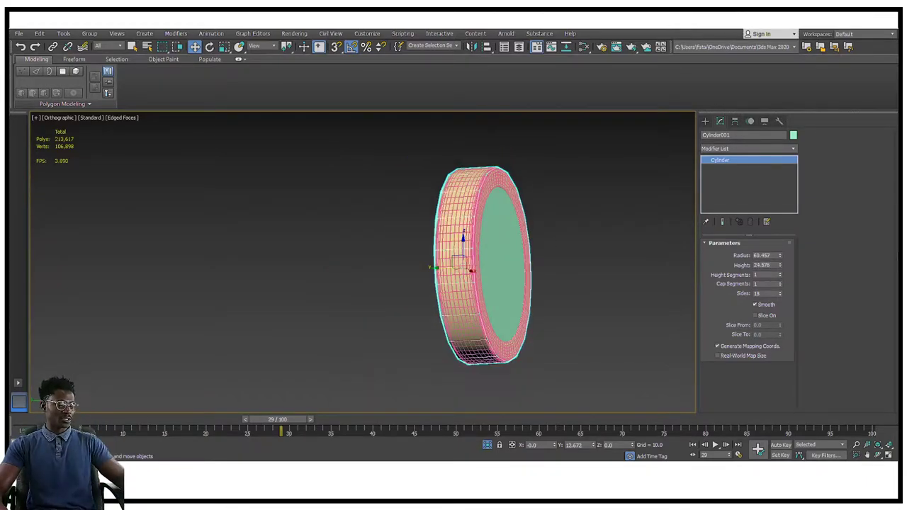
- Add a new Physical Material node to the Slate Material Editor view and open its parameters
alt+middle_drag(413, 223, 368, 229)
middle_drag(583, 245, 521, 246)
scroll(520, 277, down, 2)
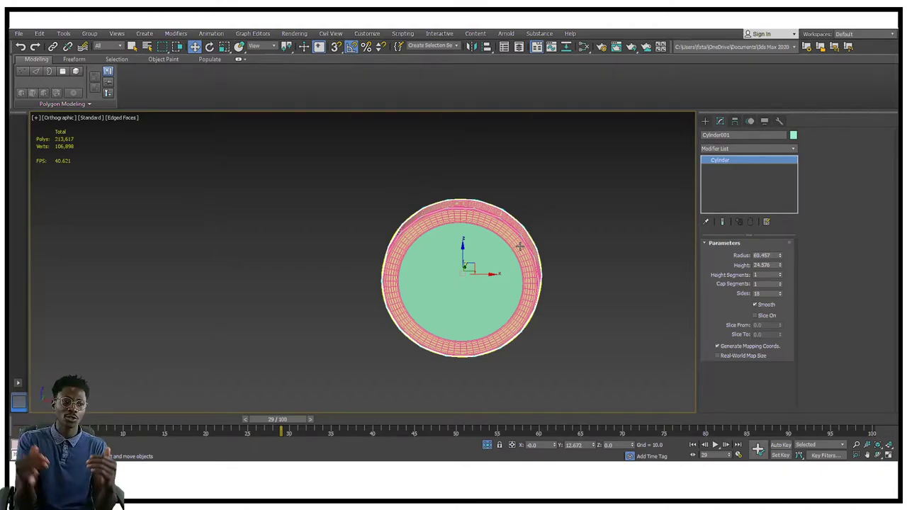
key(m)
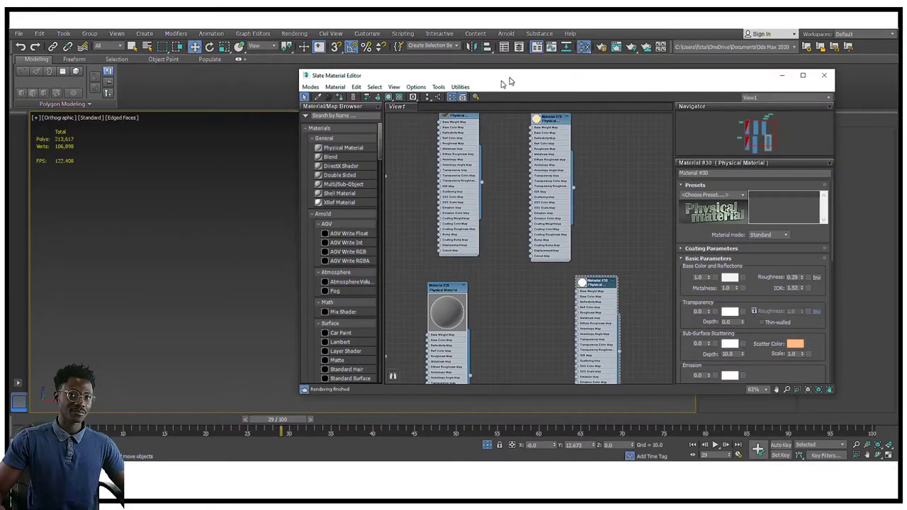
drag(506, 81, 355, 87)
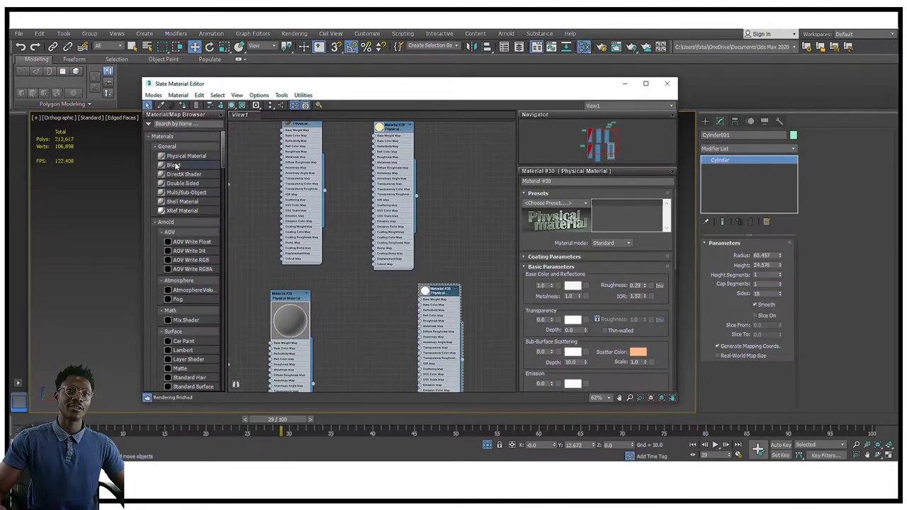
drag(182, 156, 483, 184)
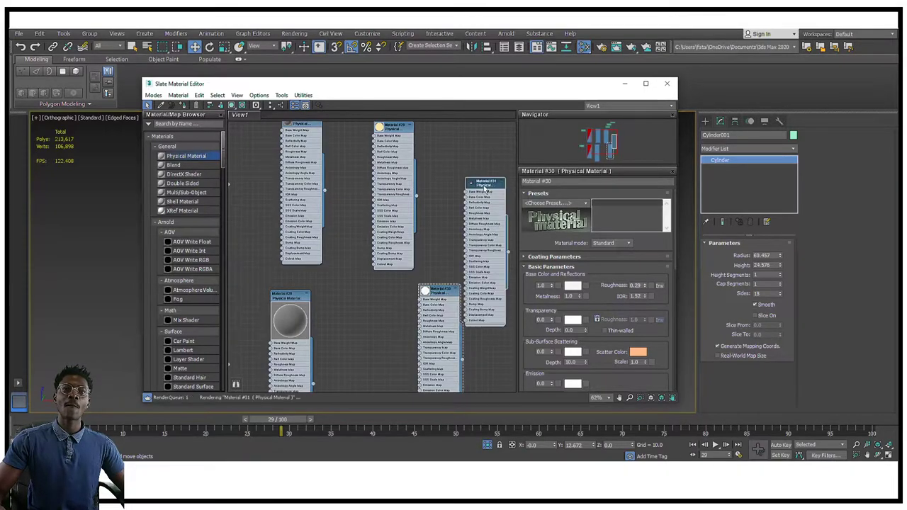
middle_drag(483, 183, 401, 177)
drag(404, 189, 486, 184)
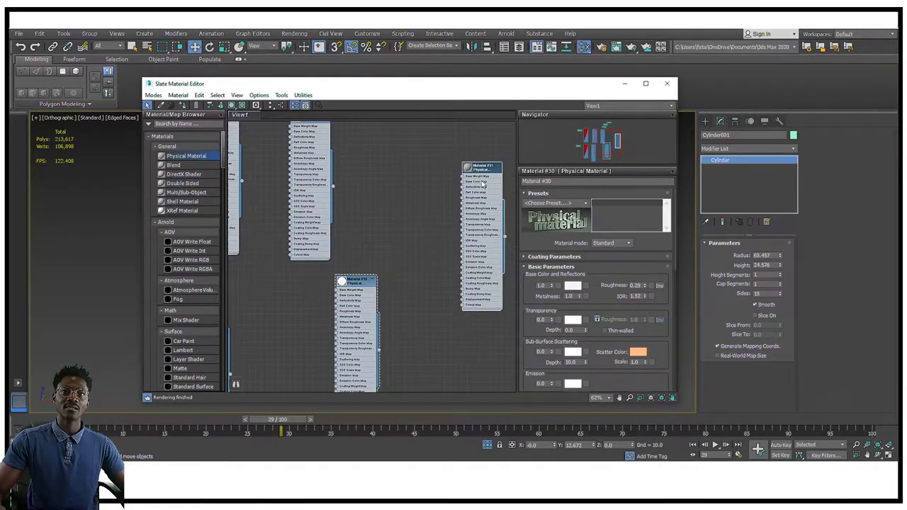
double_click(487, 243)
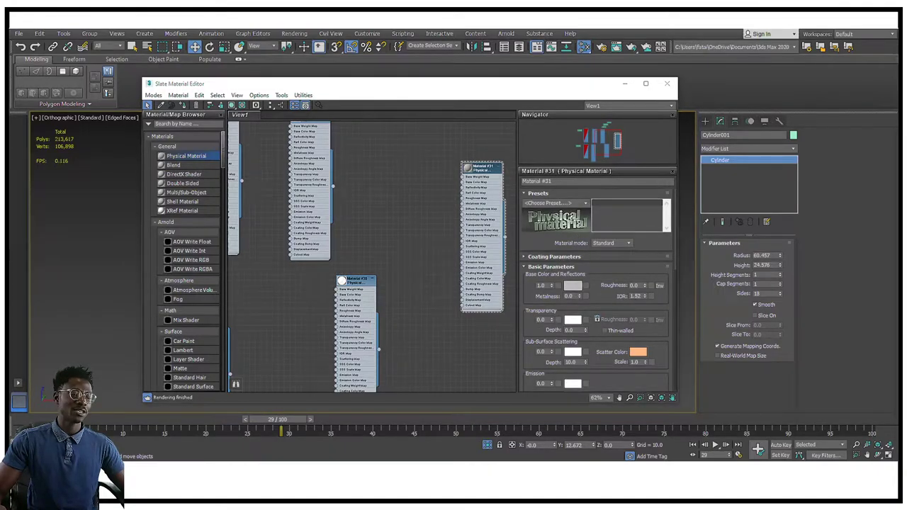
- Set the new material's Base Color to black and apply it to the cylinder overlapping the original coin
drag(296, 57, 567, 108)
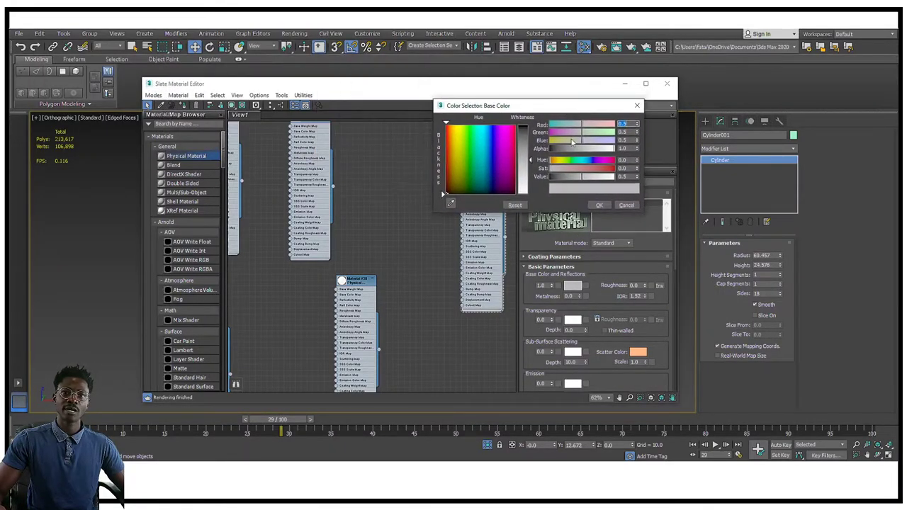
drag(529, 165, 528, 125)
click(600, 205)
drag(461, 89, 482, 143)
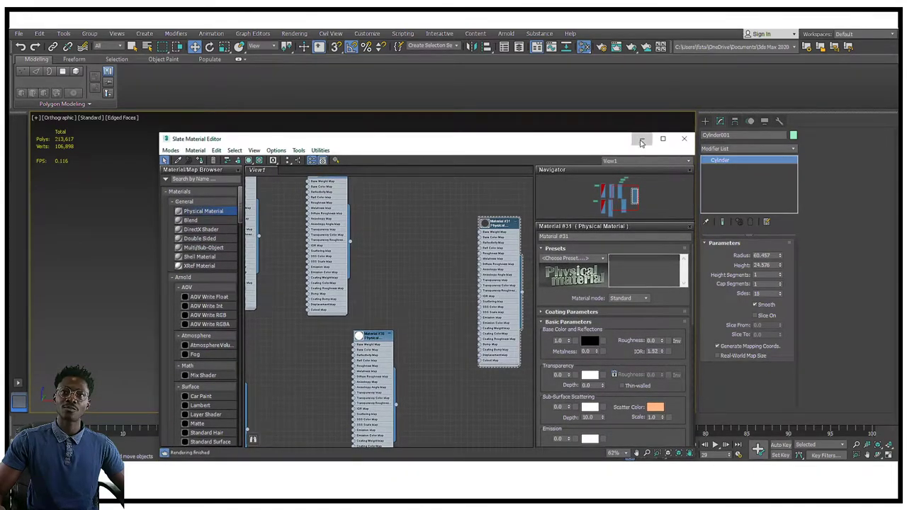
click(641, 139)
- Clone the black cylinder as a Copy about 190 units along the negative X axis, beside the original coin
mouse_move(486, 270)
shift+mouse_down()
mouse_move(168, 282)
mouse_move(244, 277)
shift+mouse_up()
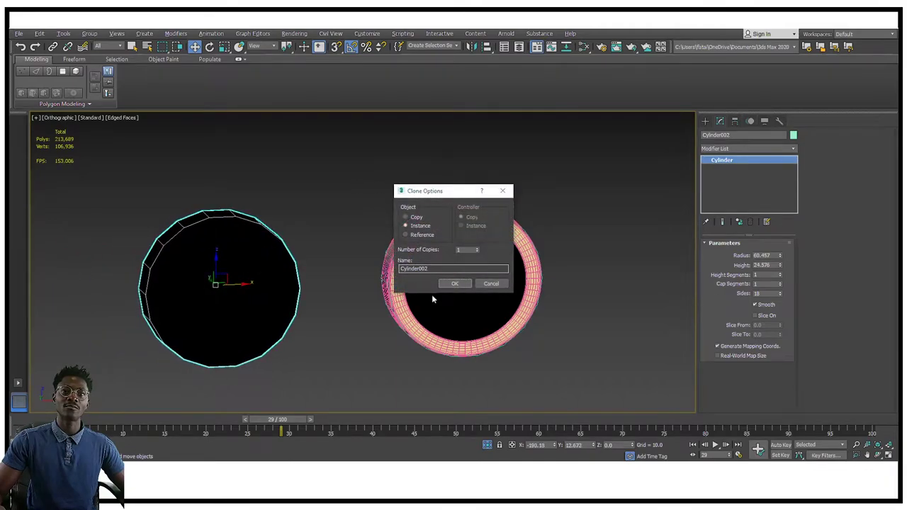
click(406, 218)
click(451, 286)
- Hide the edged faces and compare the silhouettes of the black cylinder copy and the original coin from several angles
mouse_move(283, 255)
alt+middle_down()
mouse_move(292, 263)
mouse_move(321, 246)
alt+middle_up()
key(F4)
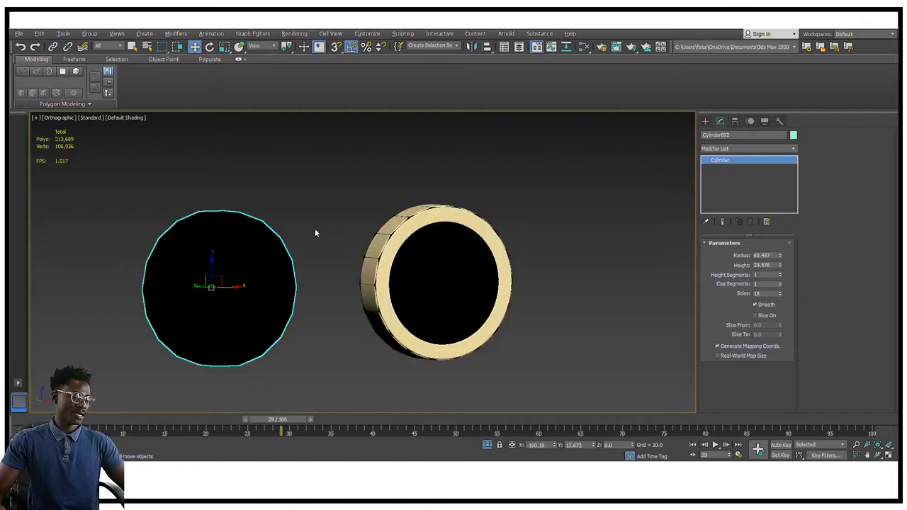
click(313, 213)
alt+middle_drag(312, 209, 302, 207)
middle_drag(252, 220, 530, 194)
click(153, 227)
mouse_move(287, 210)
alt+middle_down()
mouse_move(259, 211)
mouse_move(306, 204)
mouse_move(255, 210)
mouse_move(274, 203)
alt+middle_up()
click(322, 154)
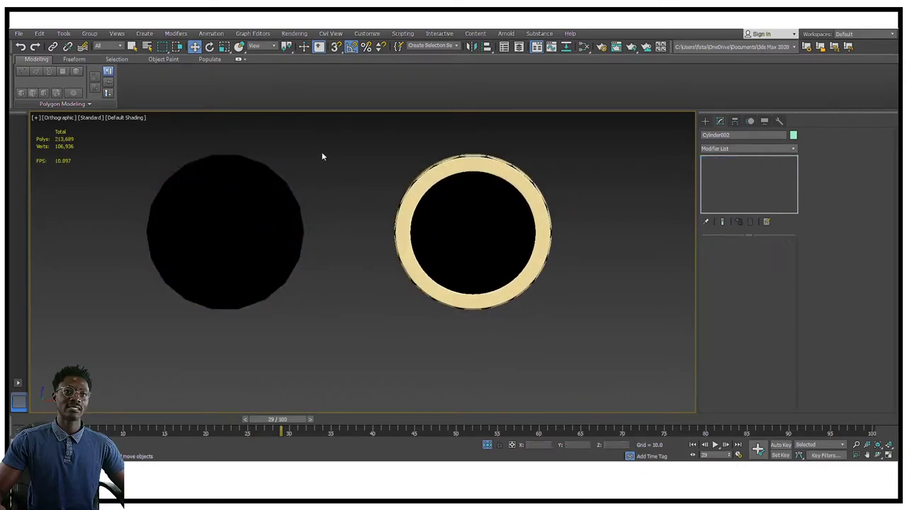
key(shift+z)
key(shift+z)
middle_drag(310, 173, 653, 184)
click(359, 168)
alt+middle_drag(382, 171, 408, 179)
click(471, 141)
alt+middle_drag(472, 173, 447, 177)
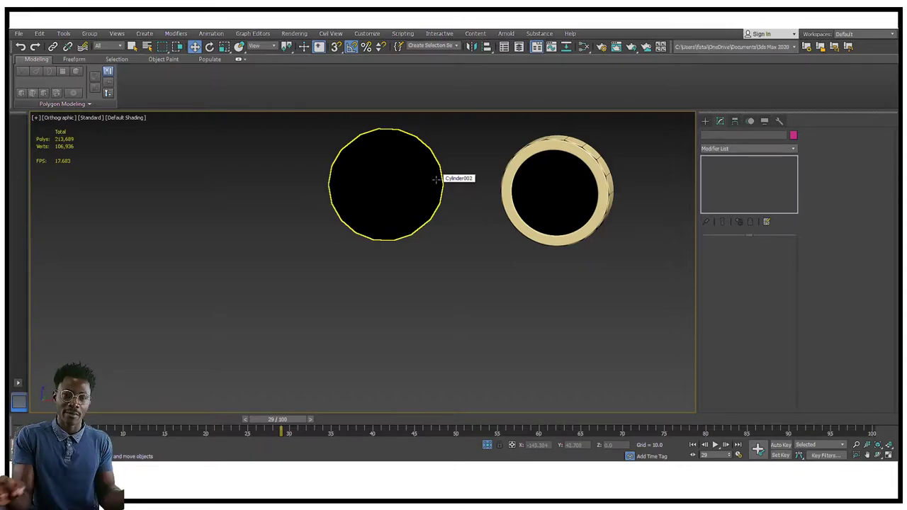
- Copy the separate black cylinder, scale the copy to a little over half size, and place it against the large one's upper right edge
click(415, 187)
middle_drag(415, 192, 393, 248)
shift+drag(393, 248, 394, 163)
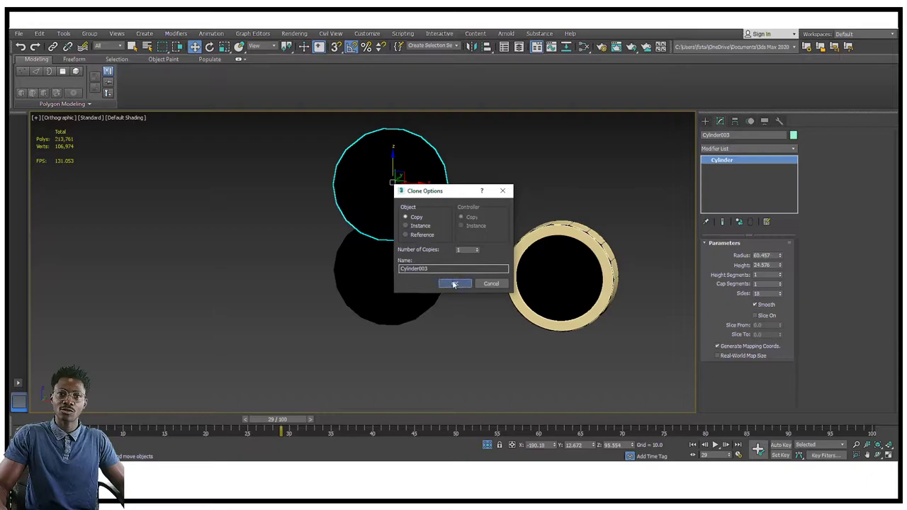
click(454, 283)
key(r)
drag(395, 181, 399, 213)
key(w)
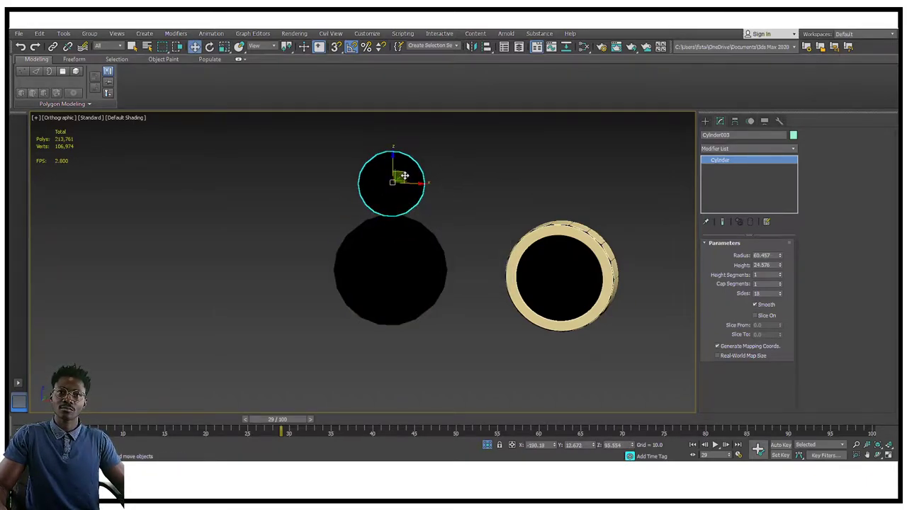
drag(401, 173, 454, 215)
alt+middle_drag(453, 214, 467, 232)
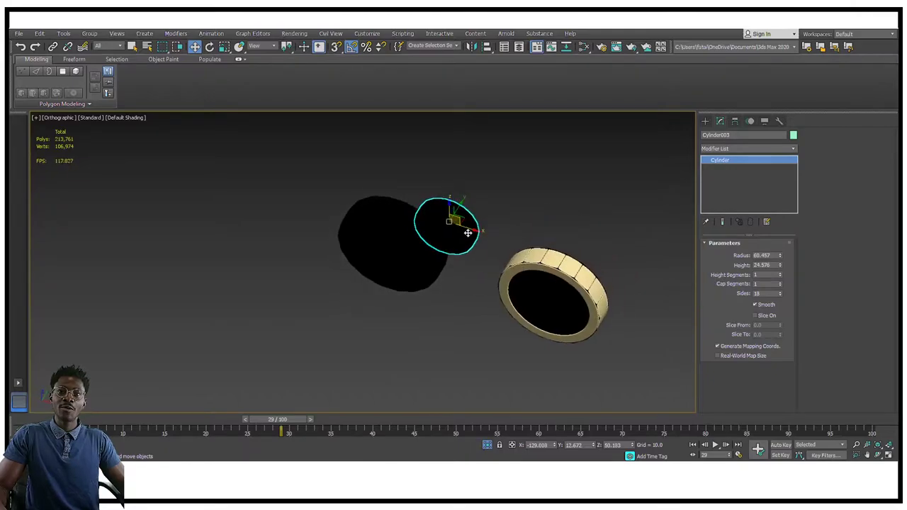
- Copy the small cylinder along X to the large cylinder's upper left and shift it to about X -249, forming two ears
mouse_move(468, 229)
shift+mouse_down()
mouse_move(324, 163)
mouse_move(381, 186)
mouse_move(370, 180)
shift+mouse_up()
click(457, 285)
mouse_move(448, 257)
alt+middle_down()
mouse_move(406, 220)
mouse_move(395, 241)
mouse_move(429, 239)
alt+middle_up()
click(575, 144)
alt+middle_drag(575, 144, 537, 162)
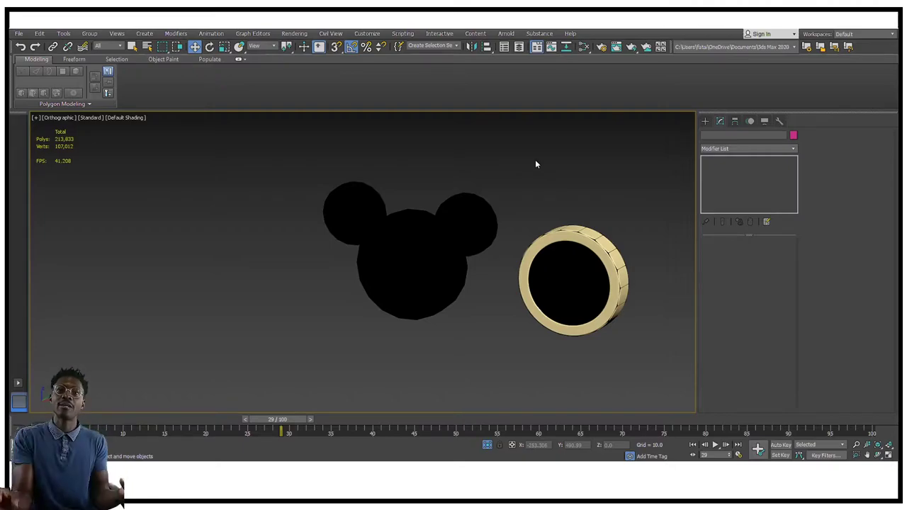
click(398, 254)
click(353, 216)
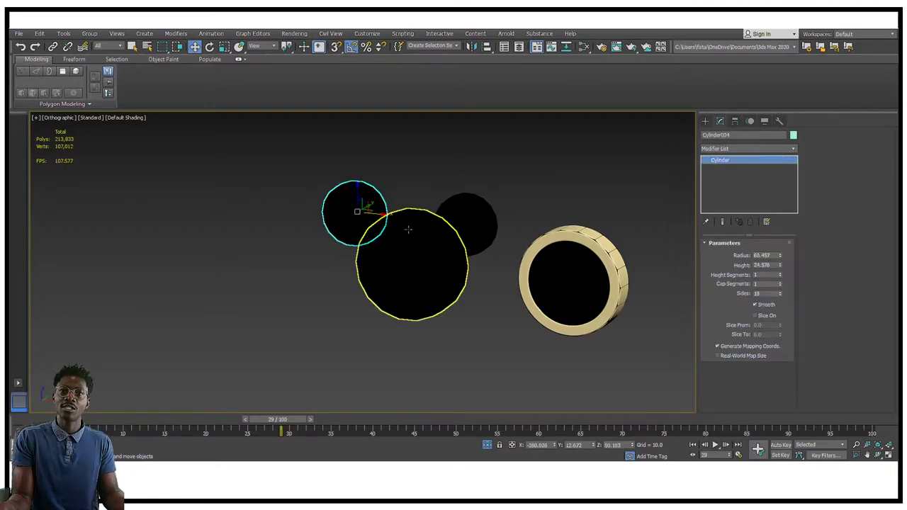
drag(376, 210, 395, 215)
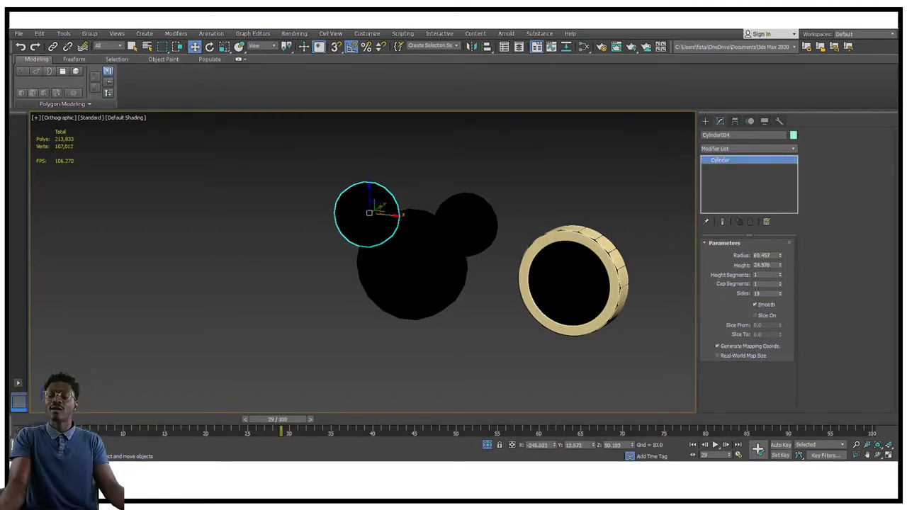
click(436, 181)
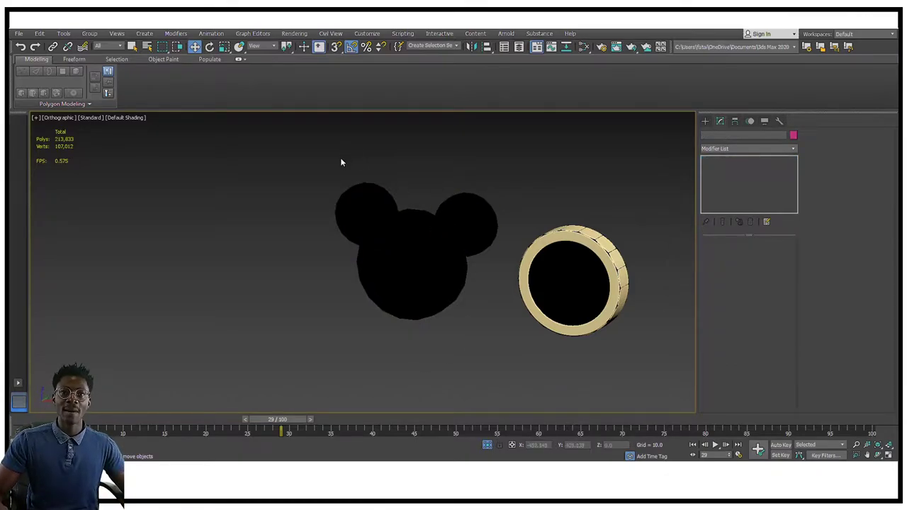
- Delete the three black cylinders that form the eared head silhouette beside the coin
drag(311, 164, 517, 376)
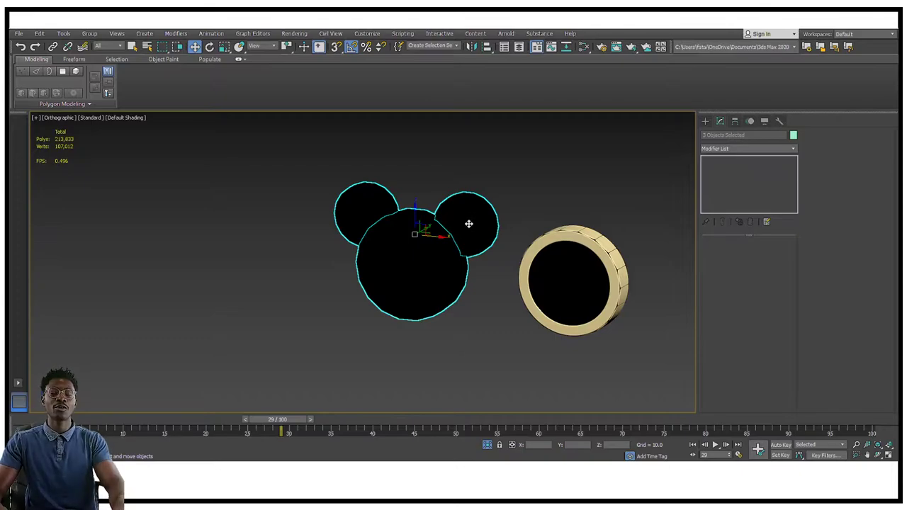
key(Delete)
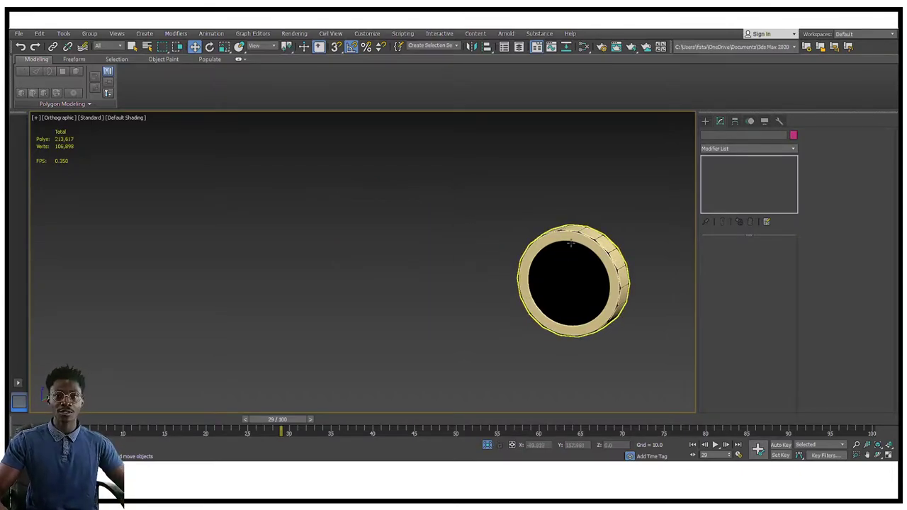
alt+middle_drag(567, 282, 527, 253)
- Examine how the black cylinder's faceted outline compares with the original coin's rim, both close up and from a distance
scroll(538, 206, up, 5)
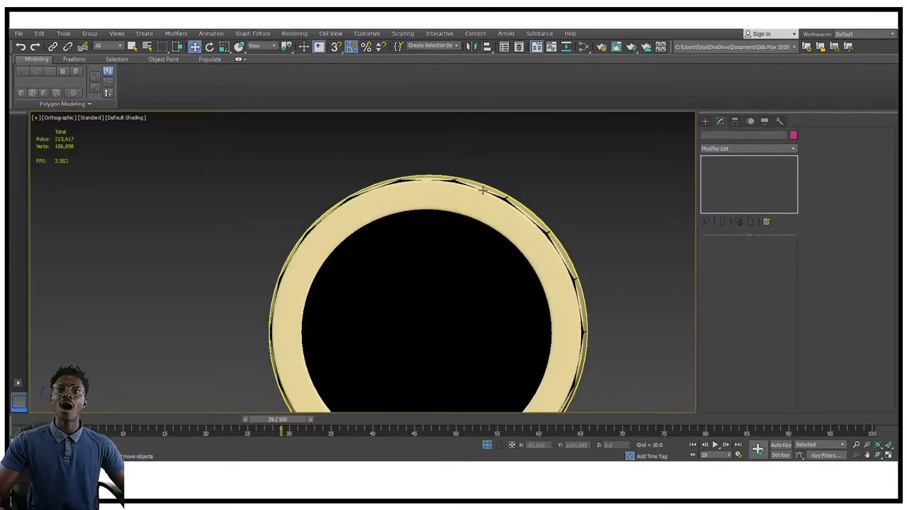
scroll(511, 188, down, 5)
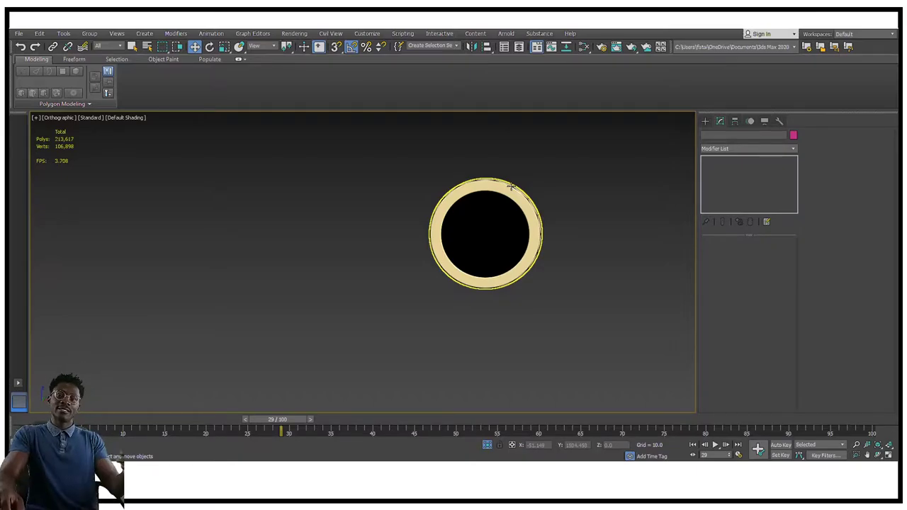
click(505, 221)
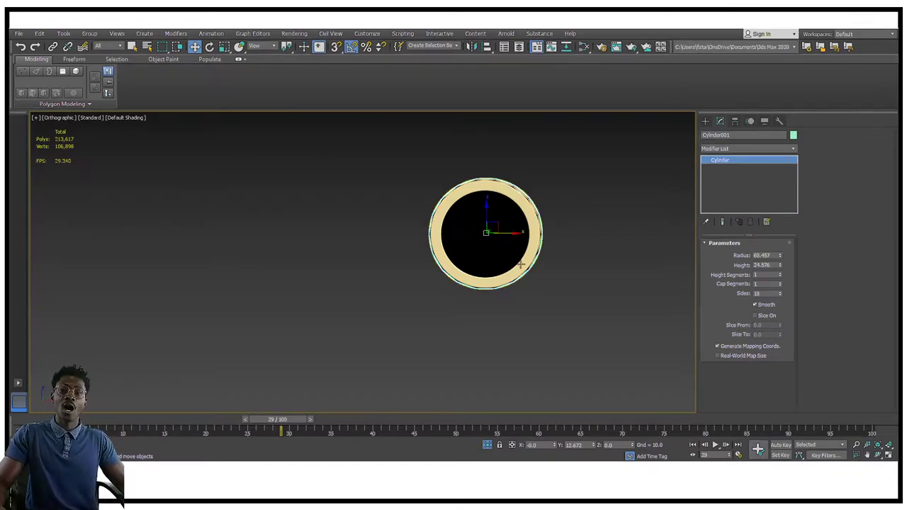
scroll(518, 227, up, 5)
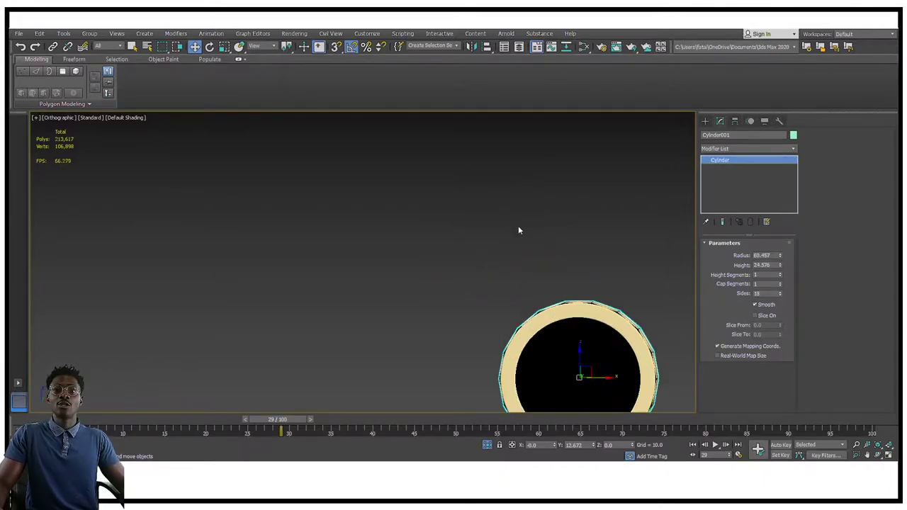
alt+middle_drag(465, 215, 414, 174)
scroll(403, 167, down, 3)
click(492, 146)
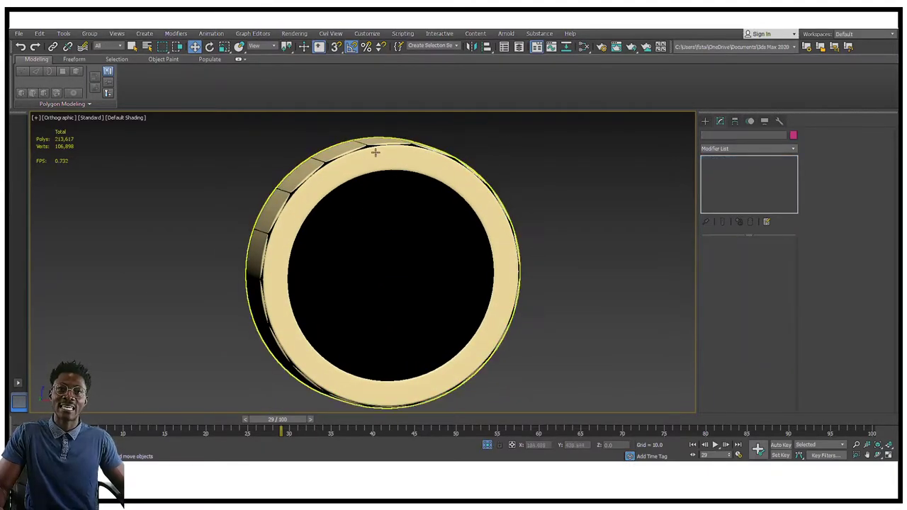
scroll(345, 170, up, 4)
scroll(349, 177, down, 10)
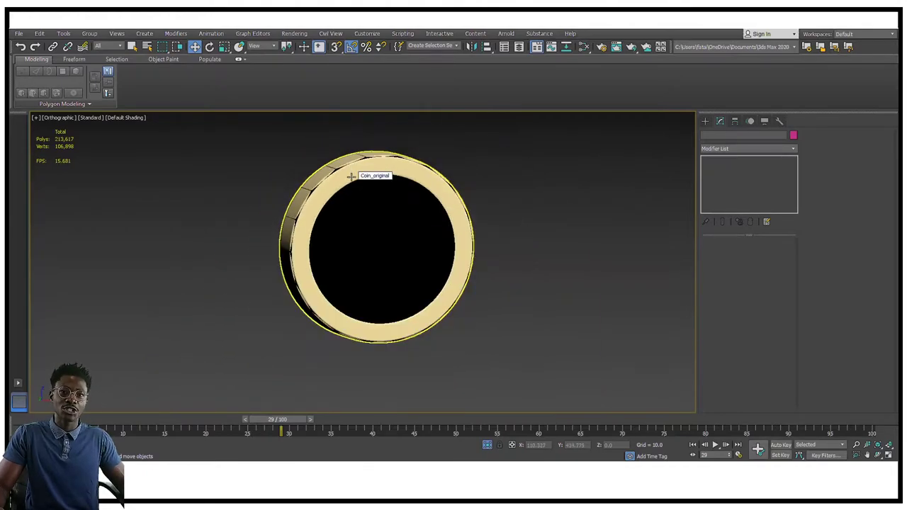
mouse_move(376, 188)
alt+middle_down()
mouse_move(380, 172)
mouse_move(391, 207)
mouse_move(387, 188)
alt+middle_up()
scroll(386, 189, up, 3)
scroll(405, 221, down, 3)
scroll(405, 222, up, 3)
scroll(407, 248, down, 3)
scroll(372, 262, up, 4)
- Clone the black cylinder as a Copy about 359 units along the positive X axis, beside the original coin
click(424, 263)
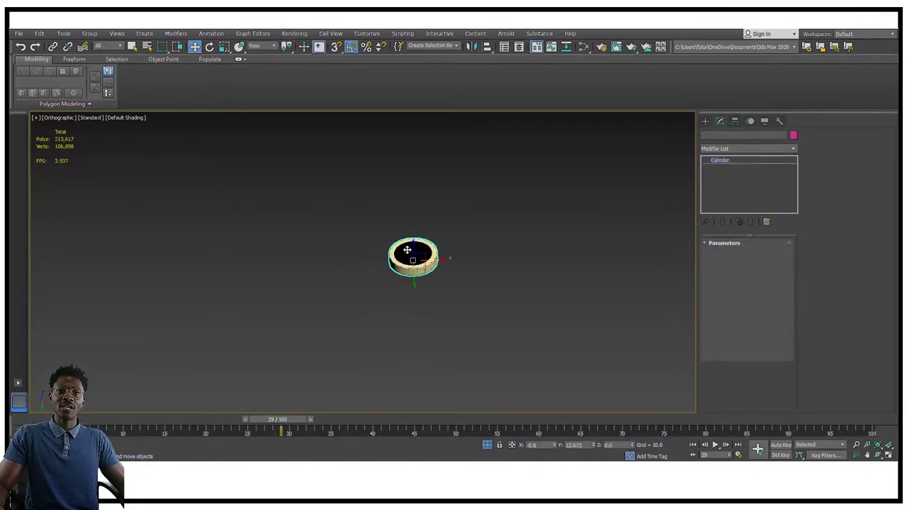
shift+drag(439, 264, 584, 262)
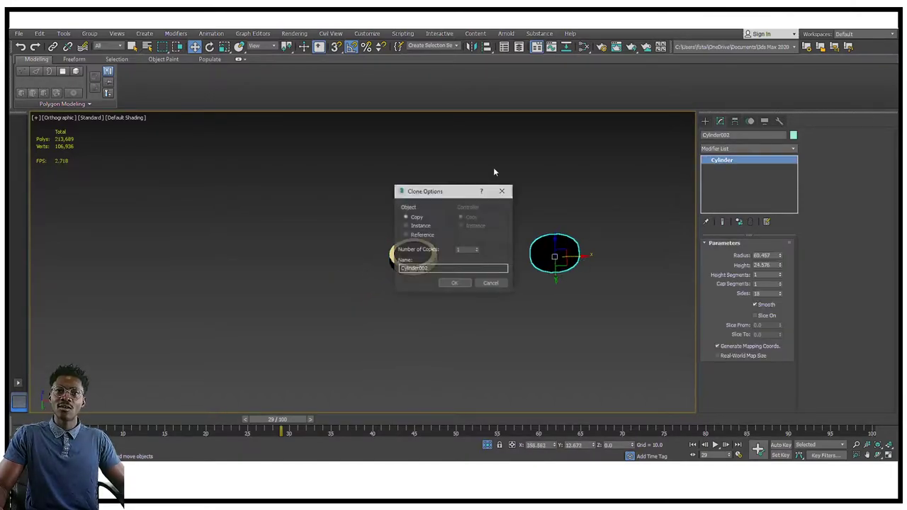
click(459, 282)
click(524, 227)
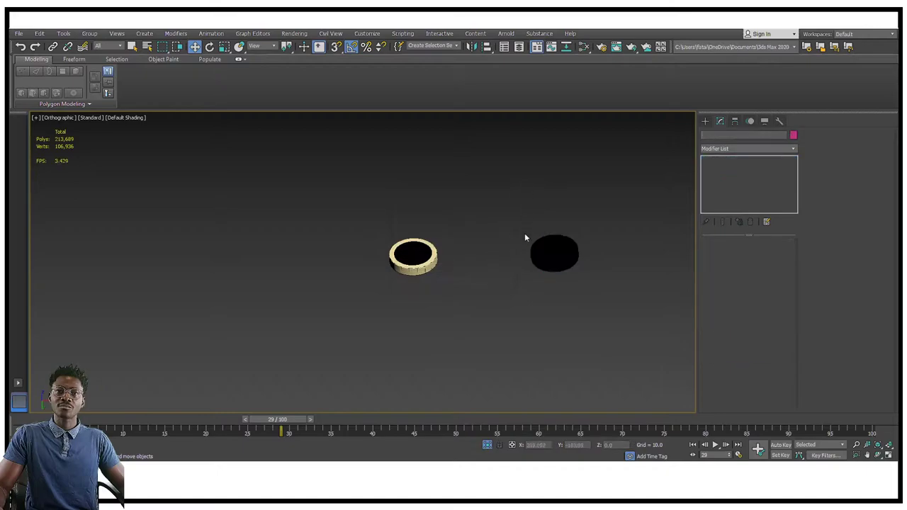
- Examine the faceted silhouette of the black cylinder copy close up and at a distance, next to the original coin
scroll(526, 254, up, 2)
scroll(563, 272, up, 4)
middle_drag(583, 264, 442, 231)
scroll(445, 235, down, 3)
scroll(482, 201, up, 2)
middle_drag(482, 200, 423, 225)
scroll(475, 185, up, 2)
scroll(476, 185, down, 2)
scroll(476, 192, up, 1)
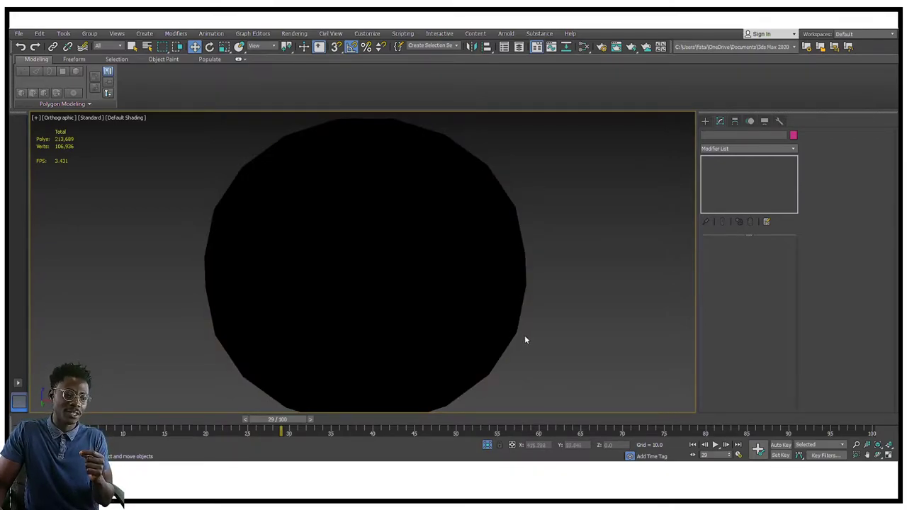
middle_drag(476, 333, 497, 345)
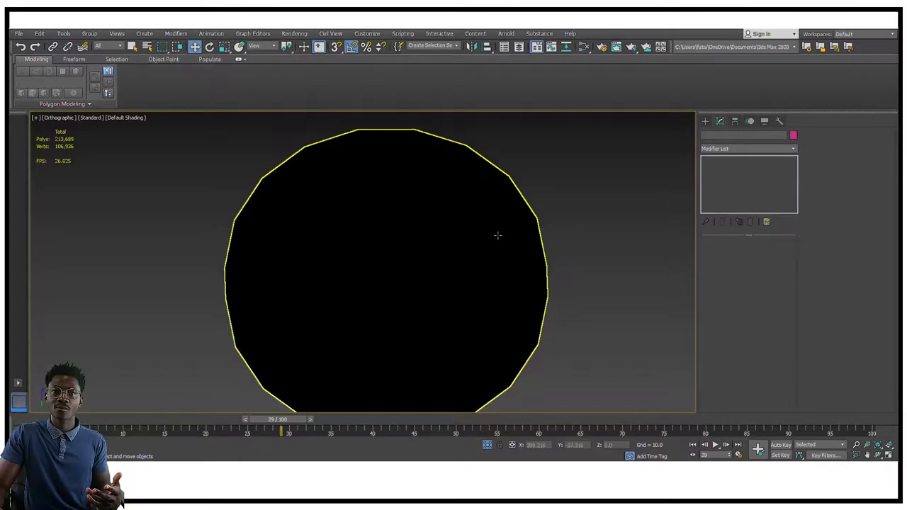
scroll(498, 234, down, 5)
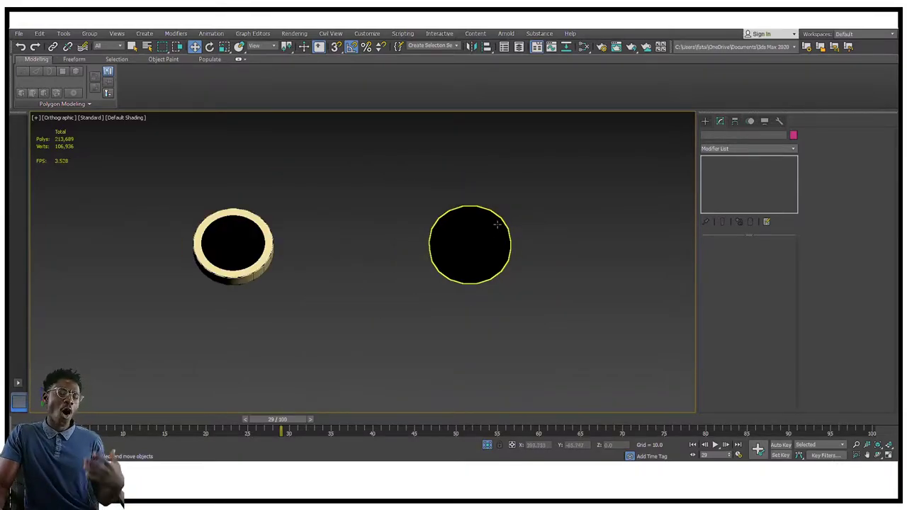
scroll(496, 224, down, 4)
scroll(497, 225, down, 3)
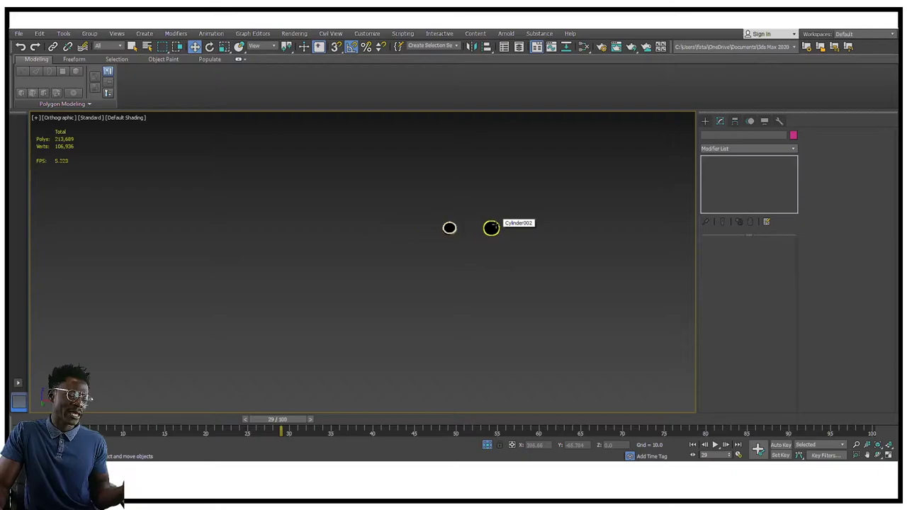
mouse_move(497, 225)
alt+middle_down()
mouse_move(474, 207)
mouse_move(492, 218)
alt+middle_up()
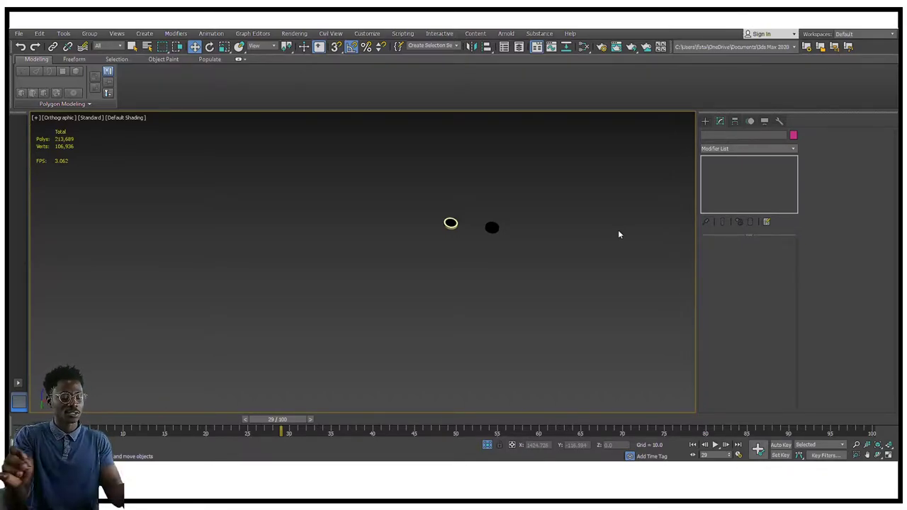
- Delete the black cylinder copy beside the original coin
drag(472, 177, 516, 265)
scroll(545, 232, up, 5)
key(Delete)
scroll(431, 258, up, 8)
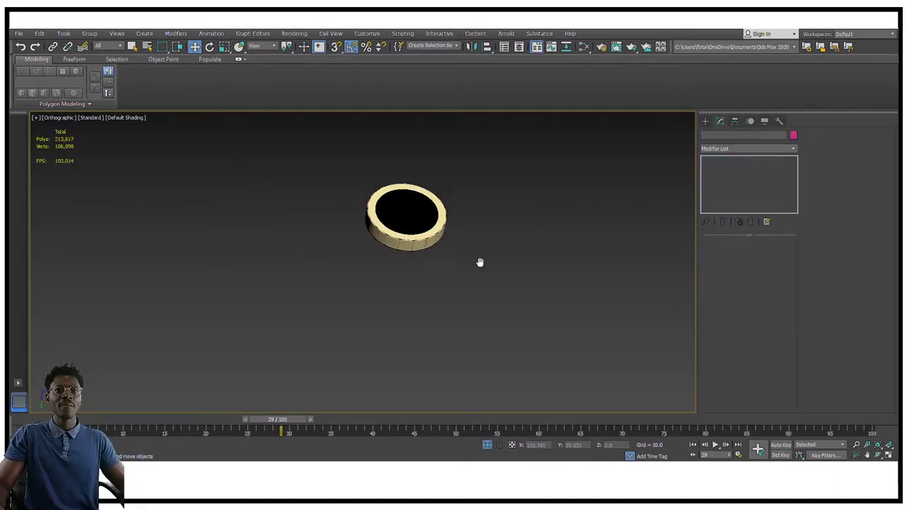
scroll(415, 319, up, 3)
- Select the black cylinder overlapping the original coin and examine how its faceted edge fits around the coin's rim
click(416, 318)
alt+middle_drag(415, 319, 387, 283)
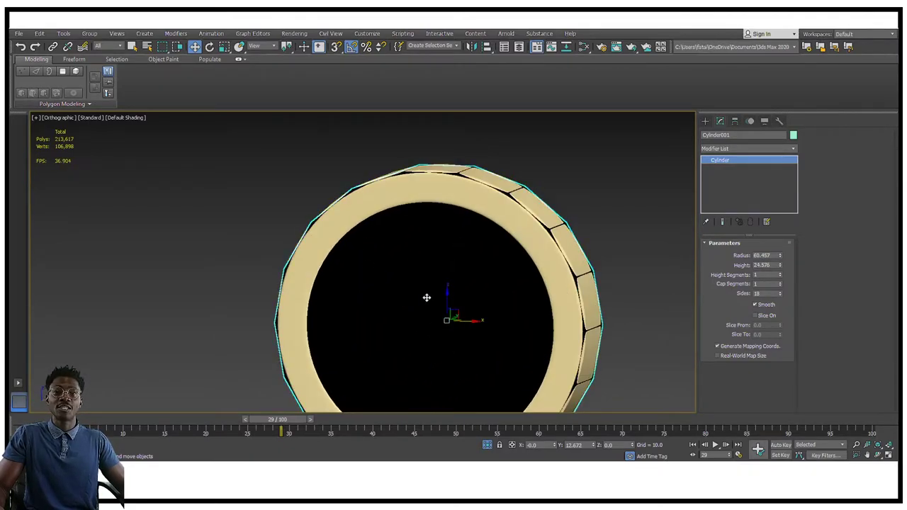
alt+middle_drag(432, 242, 458, 265)
click(529, 173)
click(518, 206)
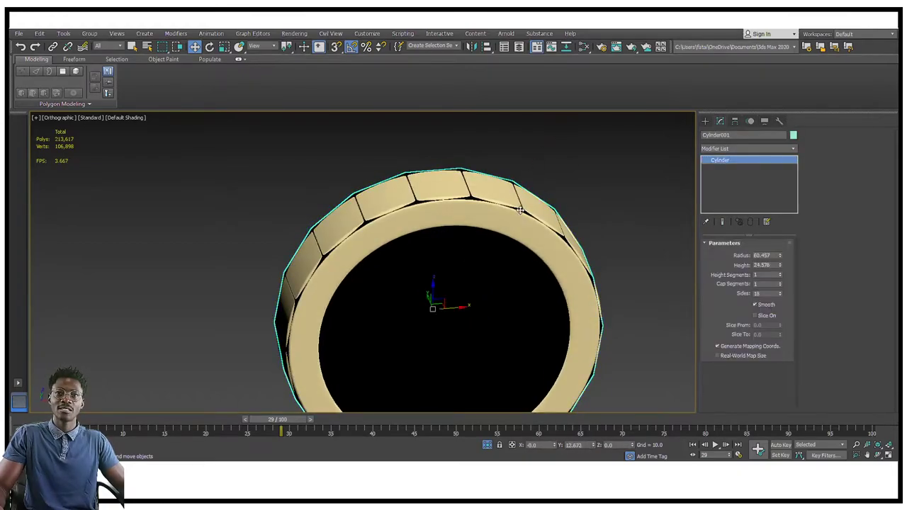
click(707, 121)
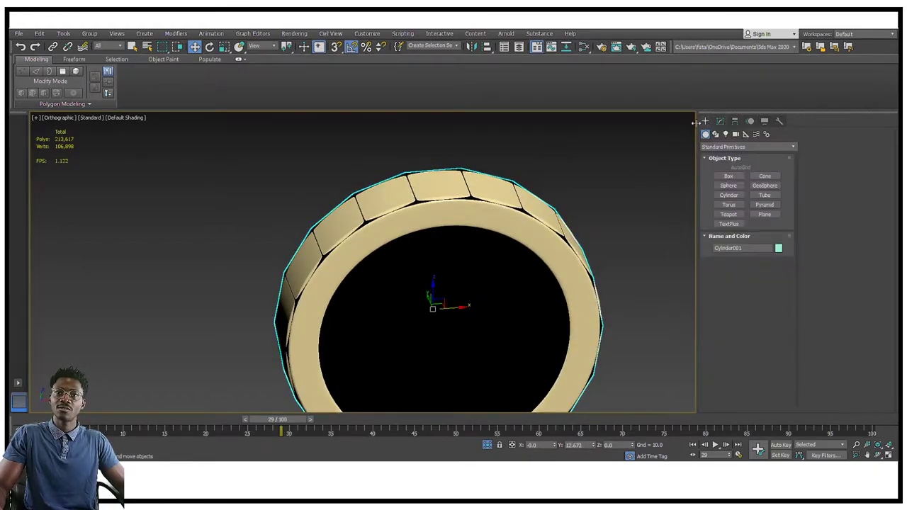
click(451, 168)
click(463, 171)
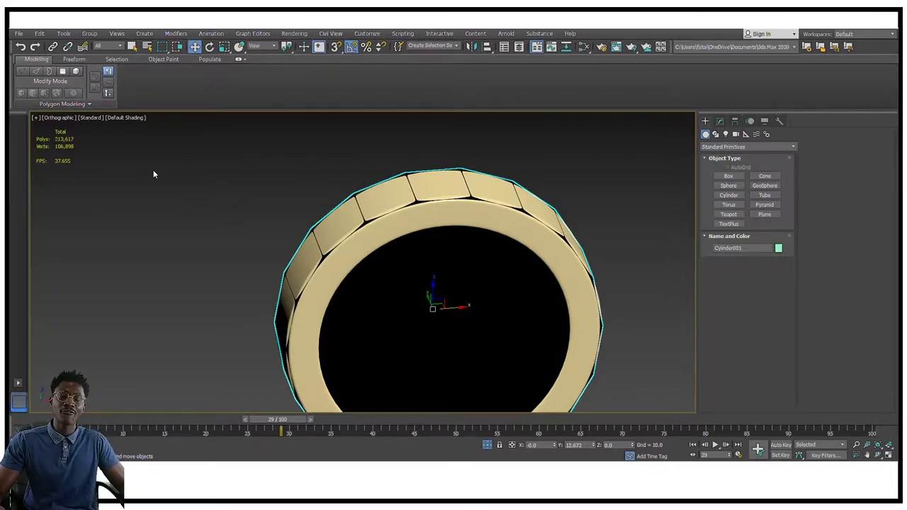
middle_drag(129, 174, 152, 170)
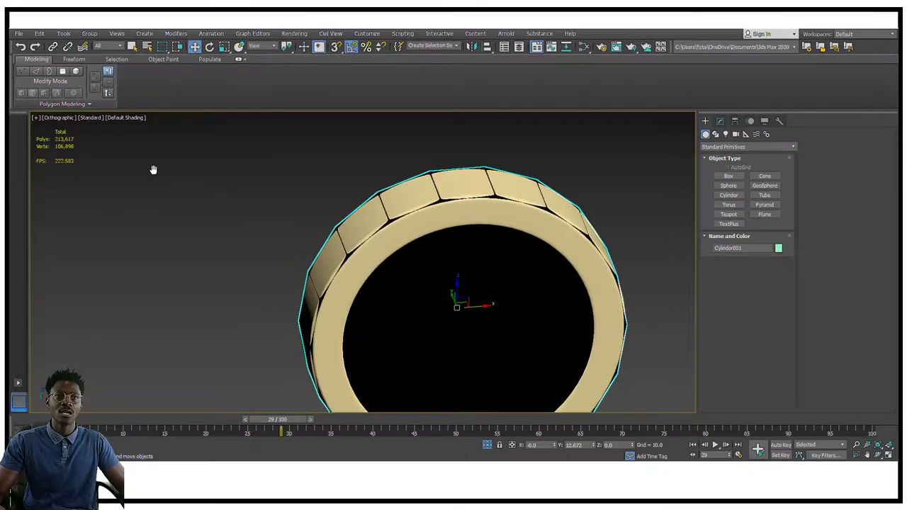
- Try enabling Triangle Count in the Viewport Configuration statistics, with the count scope kept at Total
click(37, 118)
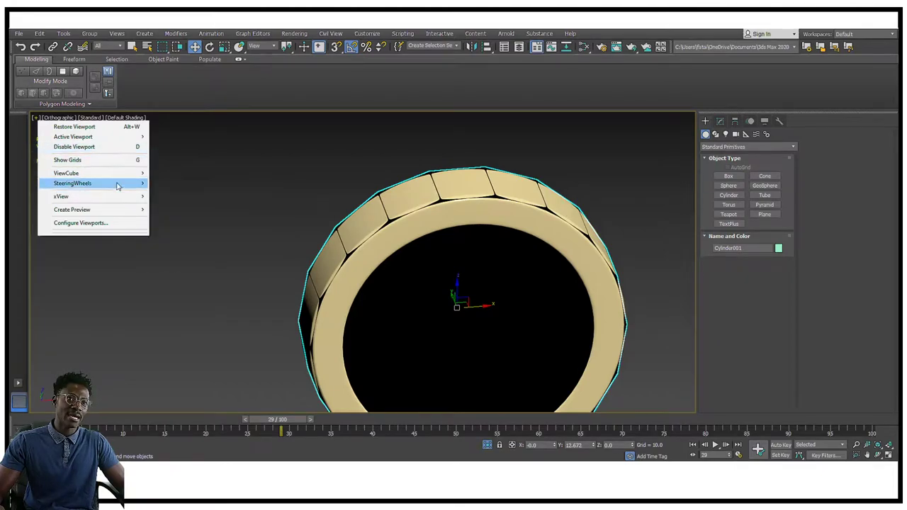
click(117, 222)
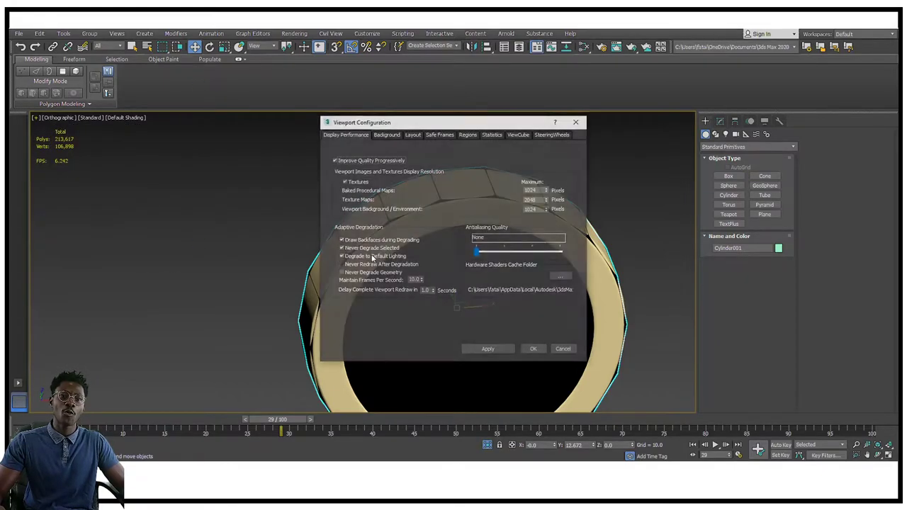
drag(390, 121, 291, 122)
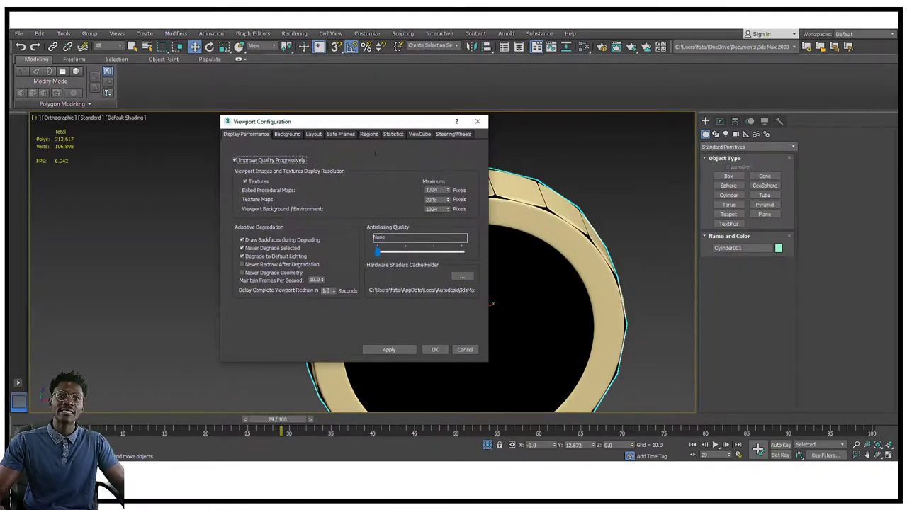
click(394, 135)
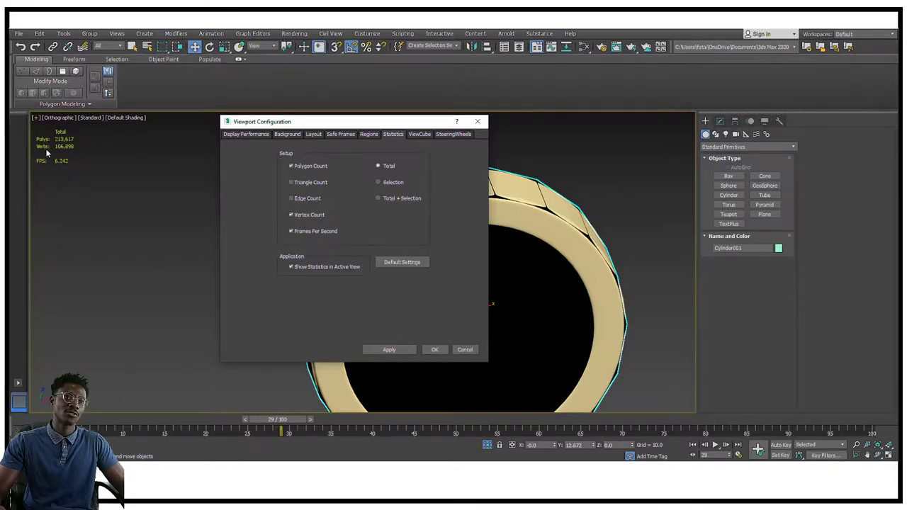
click(296, 183)
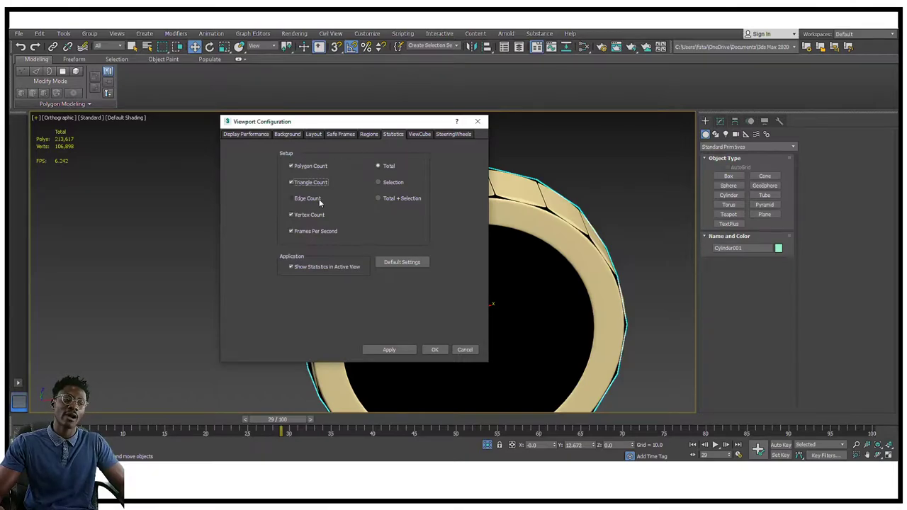
click(478, 121)
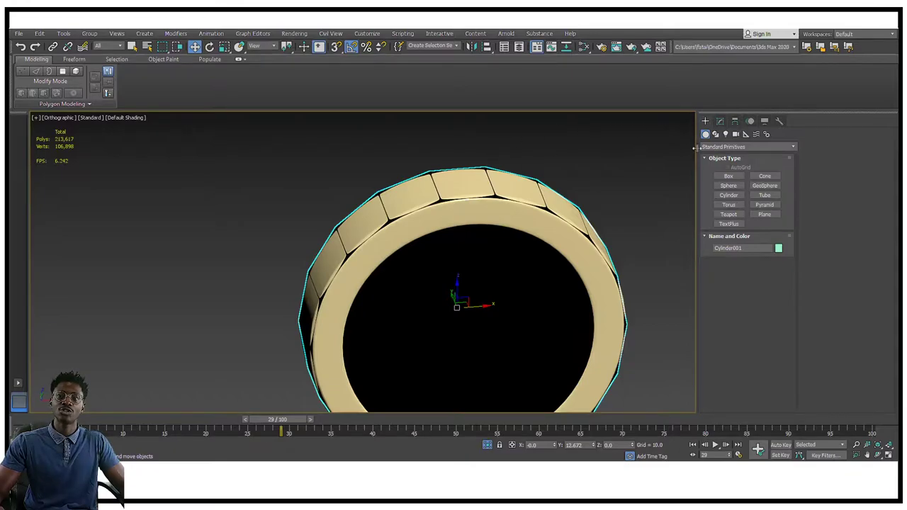
- Create a flat plane about 230 wide and 220 long beside the coin
click(760, 217)
scroll(397, 146, down, 1)
middle_drag(392, 173, 508, 141)
scroll(274, 281, down, 3)
alt+middle_drag(274, 281, 366, 280)
drag(365, 280, 519, 356)
alt+middle_drag(519, 356, 497, 336)
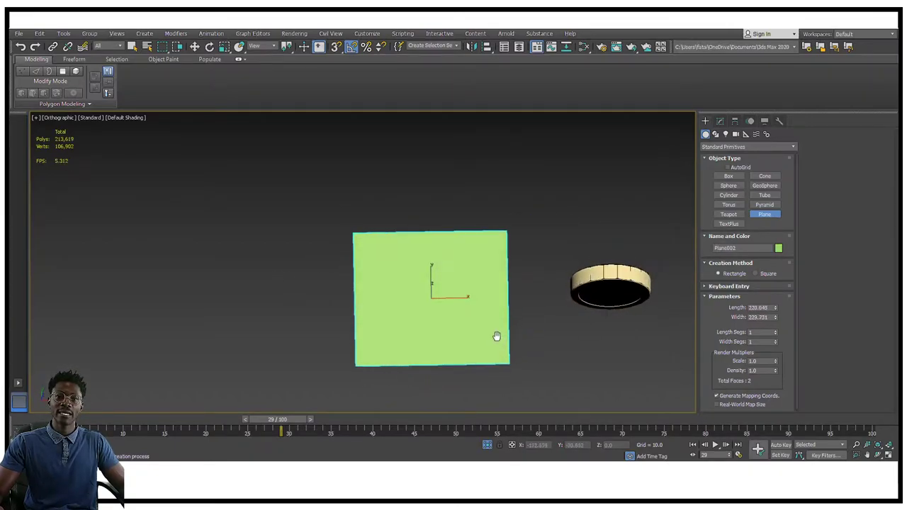
scroll(496, 336, up, 2)
right_click(308, 271)
- Convert the green plane to an Editable Poly
click(720, 121)
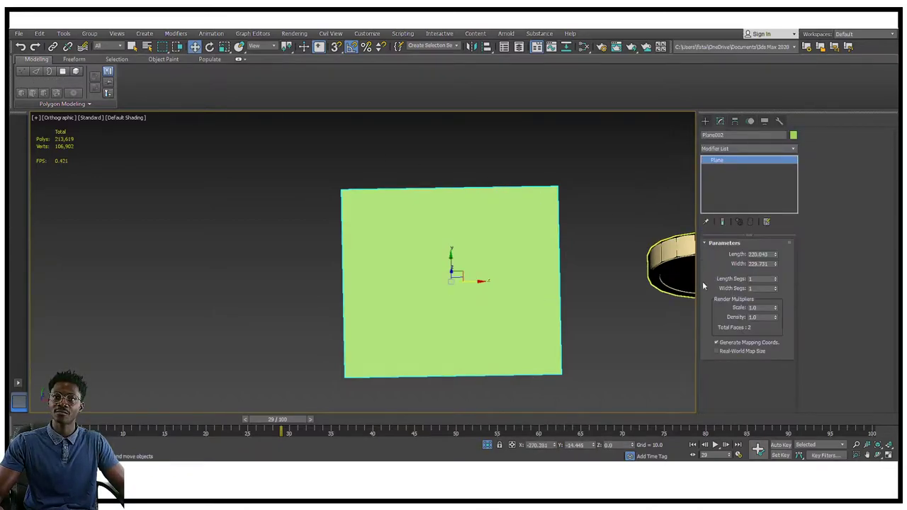
right_click(486, 319)
mouse_move(538, 415)
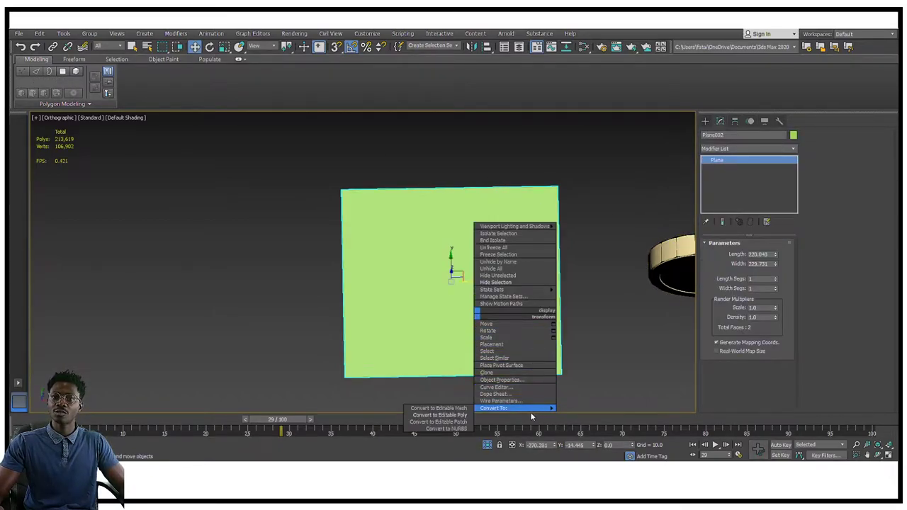
click(440, 414)
- Connect two diagonally opposite corner vertices of the green plane to split it into two triangles, with edged faces displayed
click(723, 255)
drag(539, 184, 593, 219)
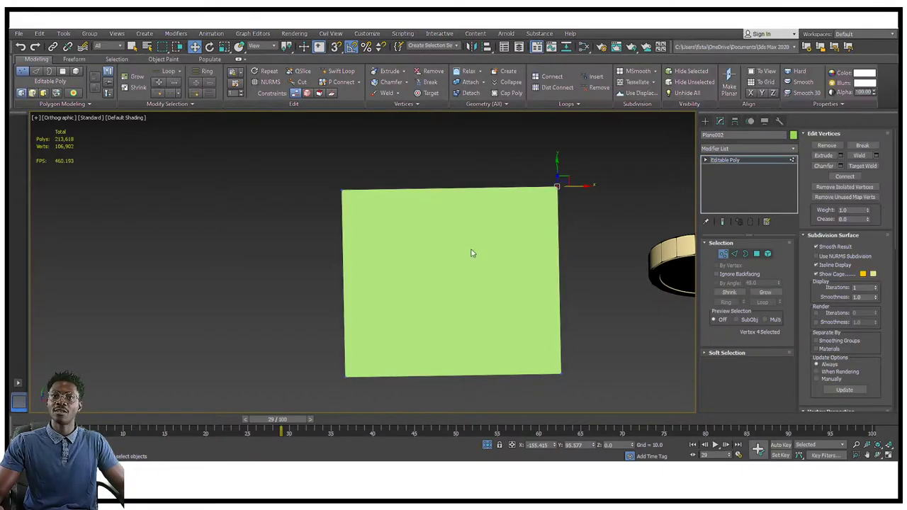
middle_drag(450, 275, 525, 217)
ctrl+drag(351, 310, 451, 335)
middle_drag(481, 323, 464, 359)
key(F4)
middle_drag(476, 291, 426, 290)
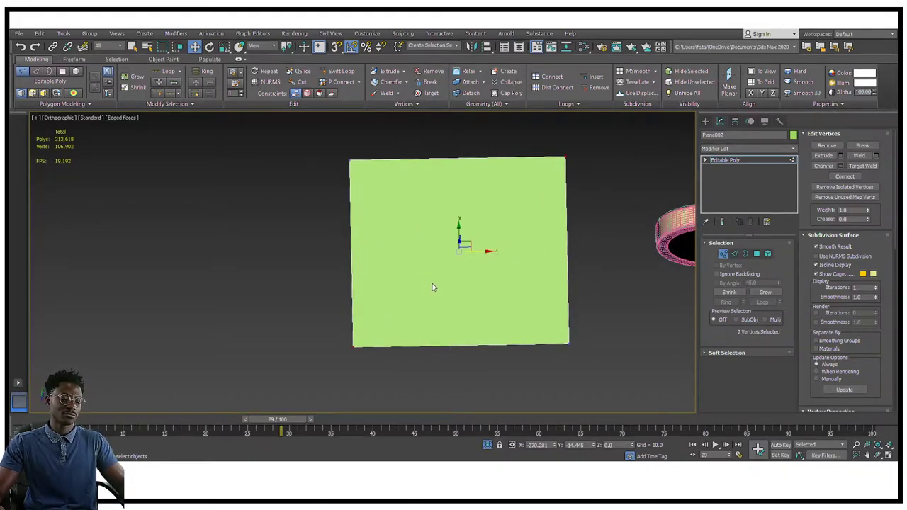
right_click(434, 287)
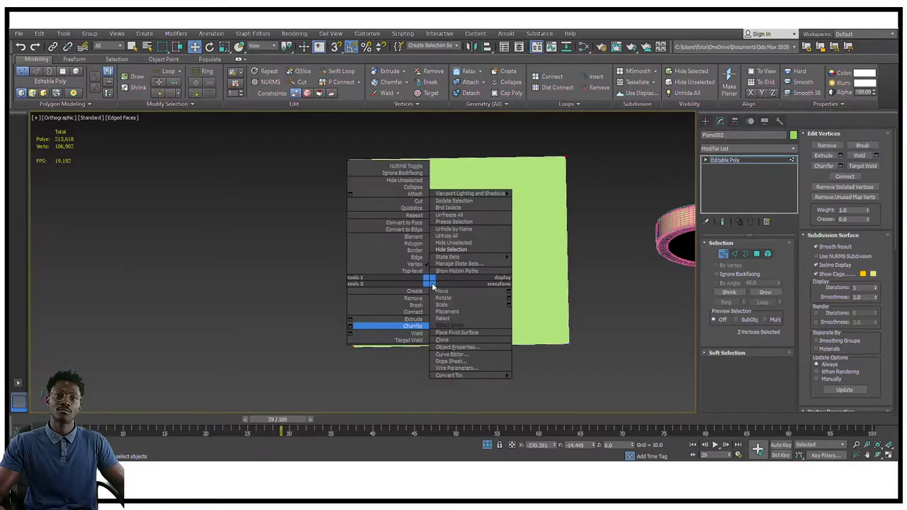
click(420, 318)
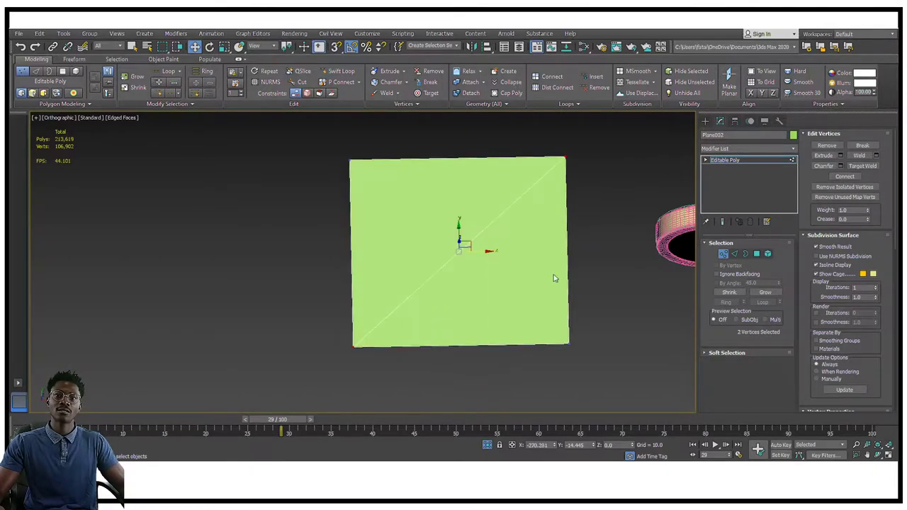
- Check the corner vertices of the split green plane and delete the plane
click(608, 170)
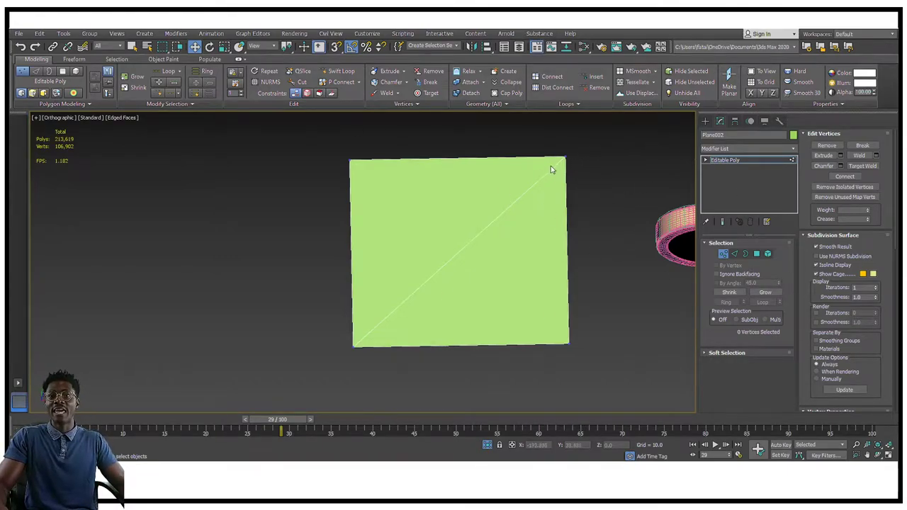
drag(573, 142, 549, 173)
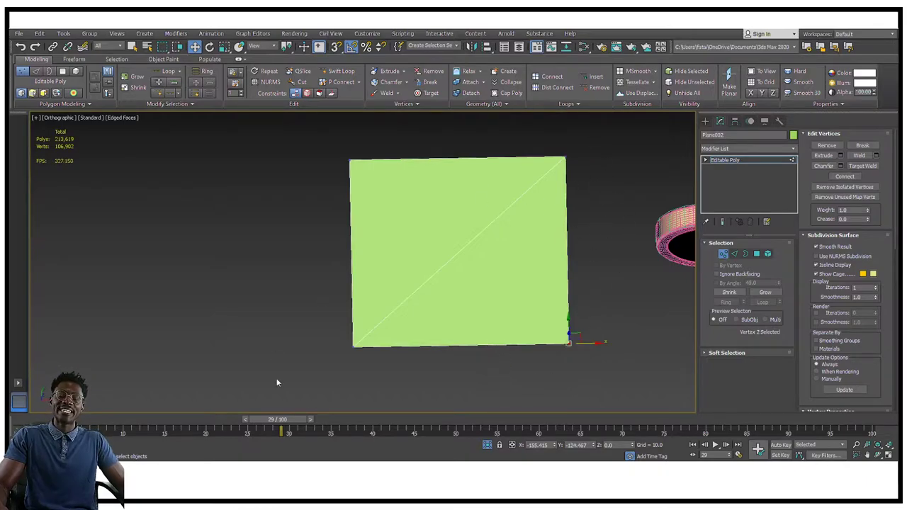
middle_drag(499, 296, 479, 324)
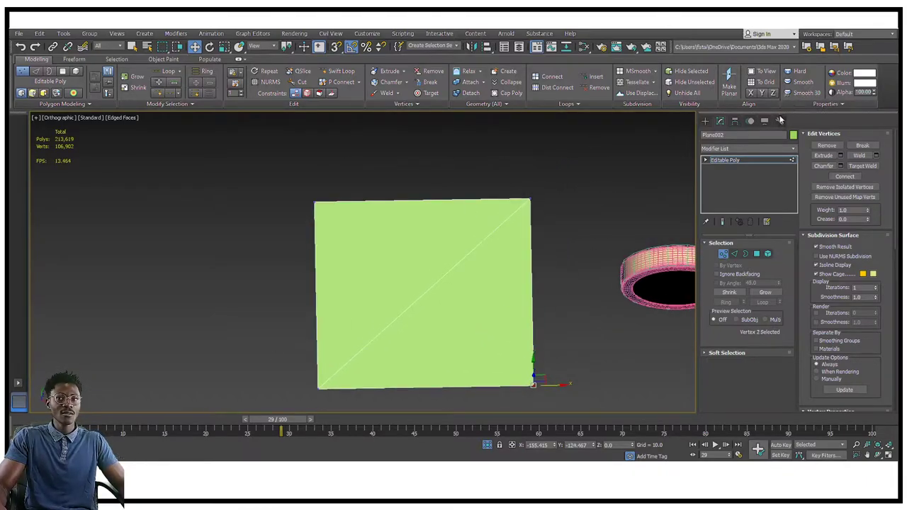
click(706, 122)
key(Delete)
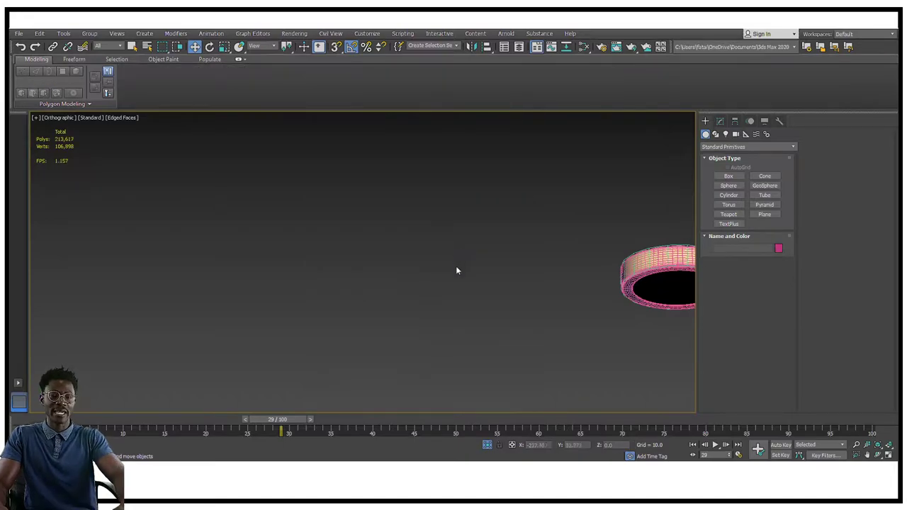
- Select the black cylinder and examine its edges against the coin's dense wireframe around the rim, close up and from several angles
scroll(434, 267, up, 8)
click(594, 245)
scroll(594, 246, down, 8)
alt+middle_drag(594, 246, 326, 257)
scroll(436, 223, up, 6)
scroll(419, 229, down, 2)
scroll(385, 212, up, 8)
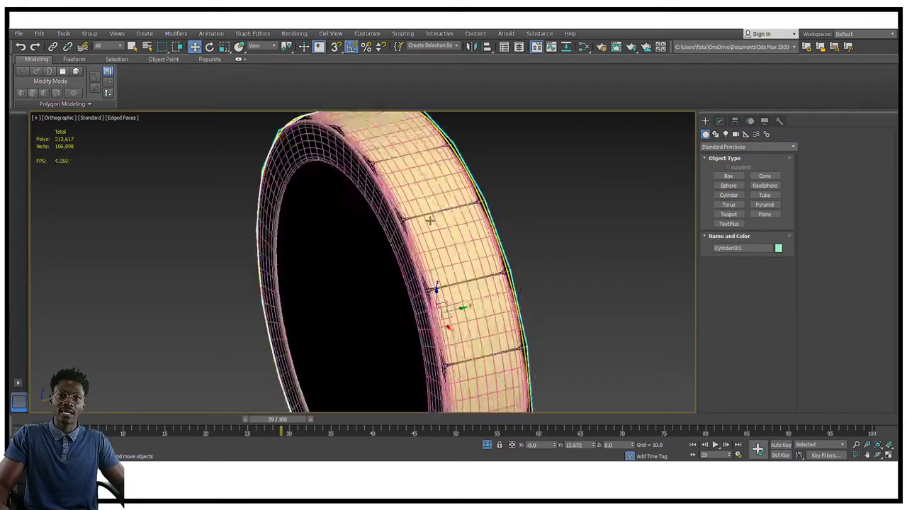
middle_drag(385, 212, 401, 241)
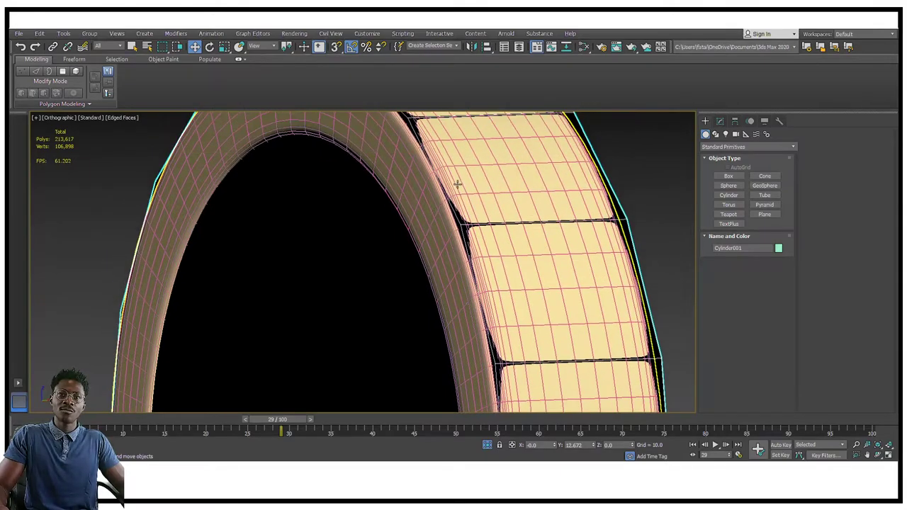
scroll(459, 177, up, 5)
alt+middle_drag(430, 177, 450, 251)
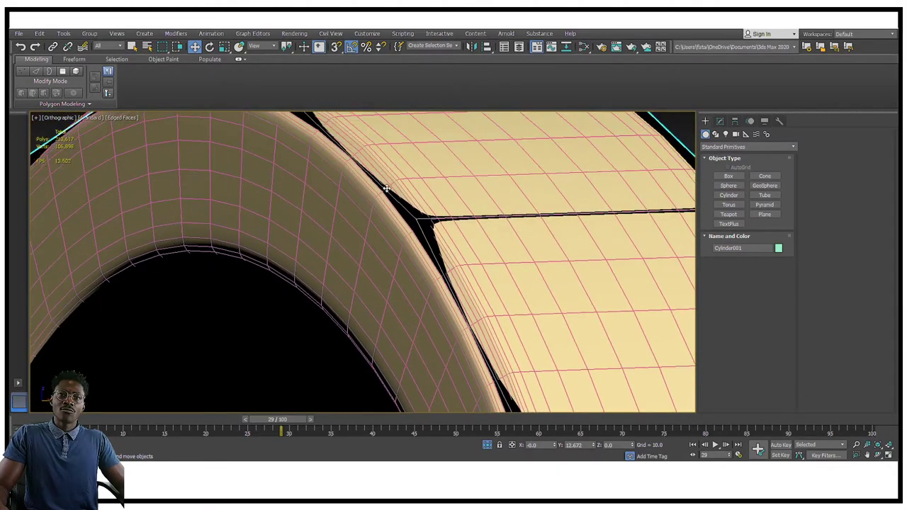
middle_drag(386, 189, 479, 248)
scroll(394, 170, down, 5)
alt+middle_drag(351, 143, 473, 185)
alt+middle_drag(557, 173, 535, 167)
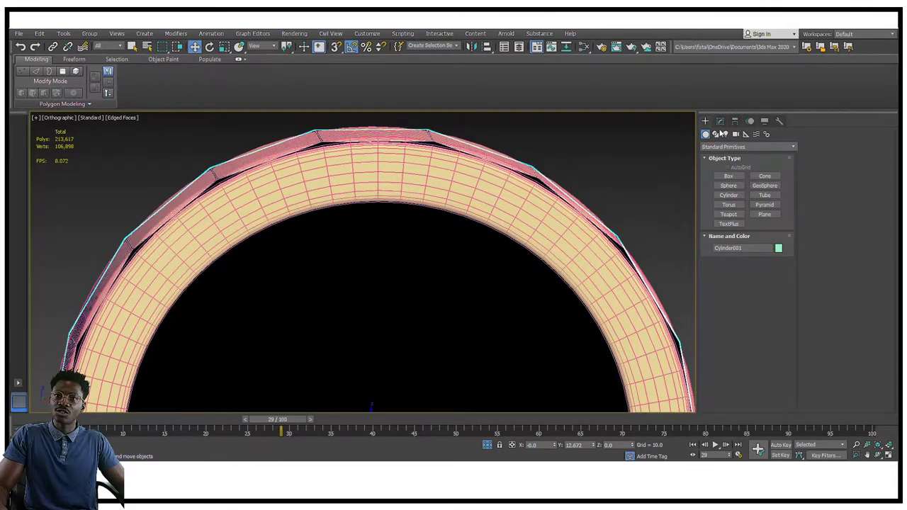
- Adjust the black cylinder's radius to 61.049 and its height to 24.821 so it encloses more of the original coin
click(720, 121)
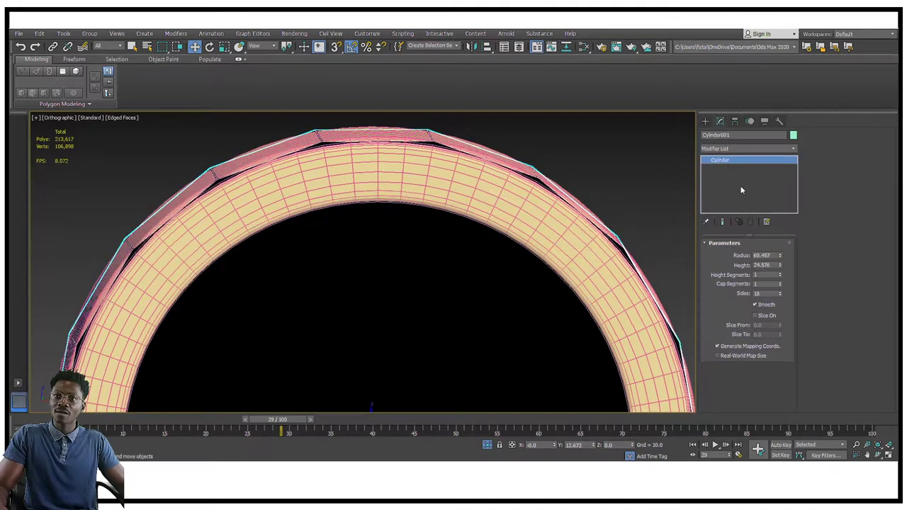
click(781, 258)
click(780, 255)
click(780, 255)
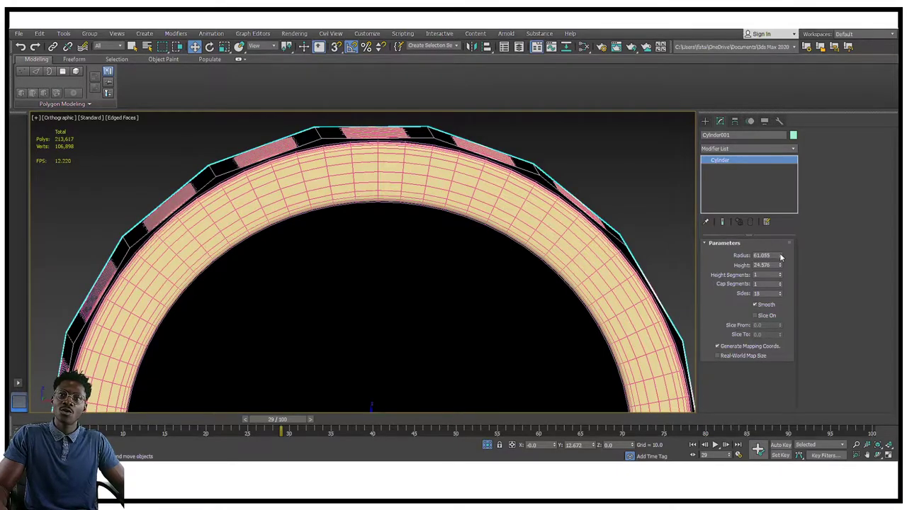
alt+middle_drag(315, 179, 470, 186)
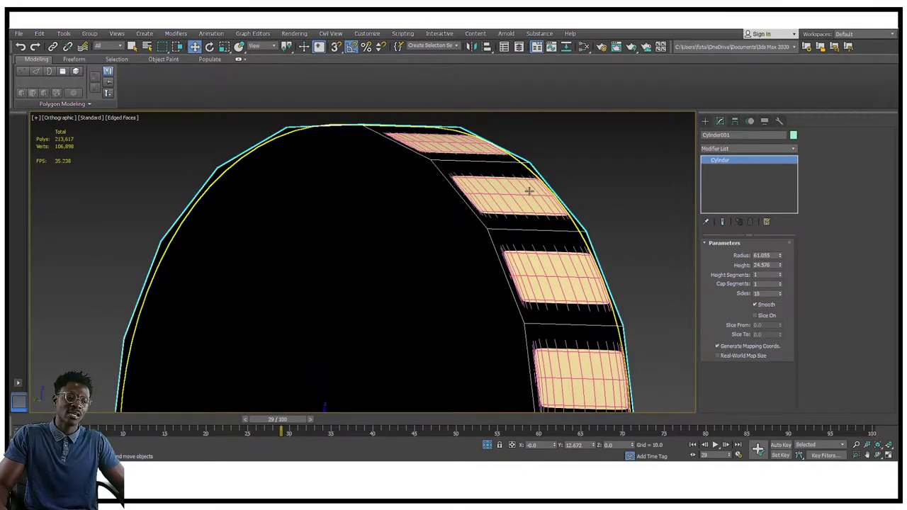
alt+middle_drag(531, 170, 313, 158)
alt+middle_drag(436, 172, 594, 193)
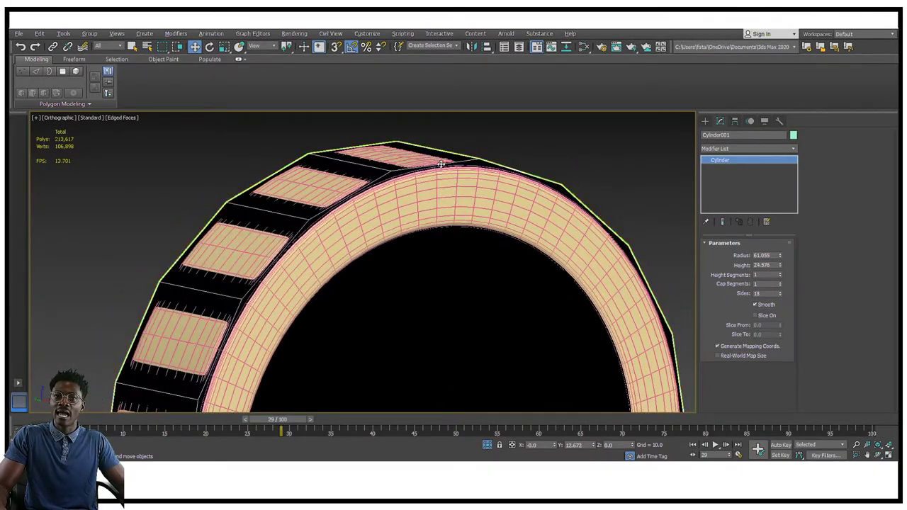
alt+middle_drag(443, 165, 504, 178)
drag(779, 267, 780, 256)
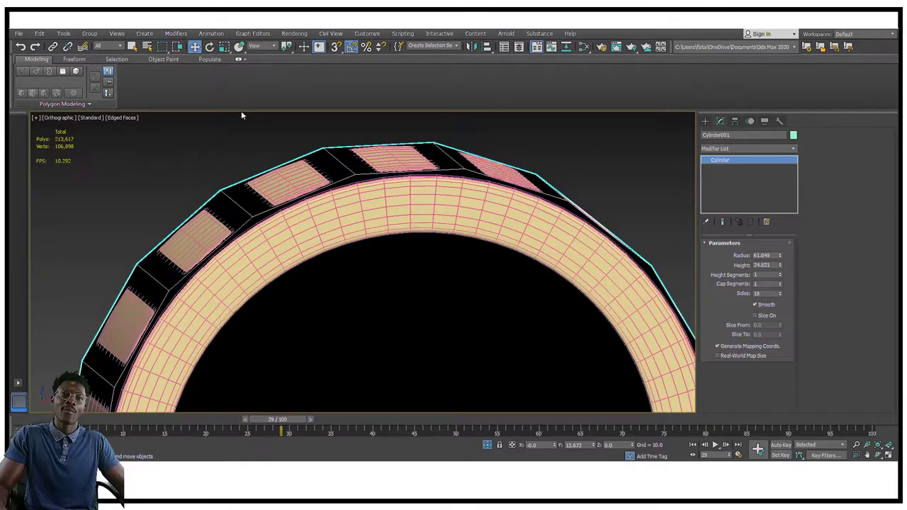
- Examine how the enlarged black cylinder covers the coin's rim and face from several angles and distances
alt+middle_drag(282, 234, 367, 241)
alt+middle_drag(432, 220, 345, 220)
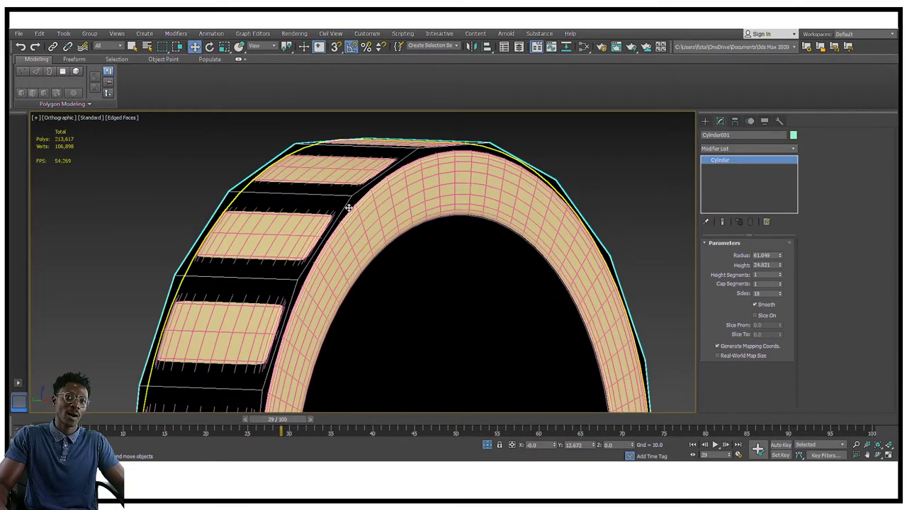
alt+middle_drag(289, 241, 408, 174)
scroll(321, 201, up, 7)
scroll(321, 202, down, 2)
scroll(417, 179, down, 5)
scroll(408, 174, up, 2)
scroll(408, 174, up, 3)
alt+middle_drag(478, 188, 344, 187)
- Clone the original coin along the positive X axis to about X 140.64, and hide edged faces to view the copy's smooth rim
scroll(454, 196, down, 5)
click(408, 204)
shift+drag(332, 250, 549, 227)
click(453, 284)
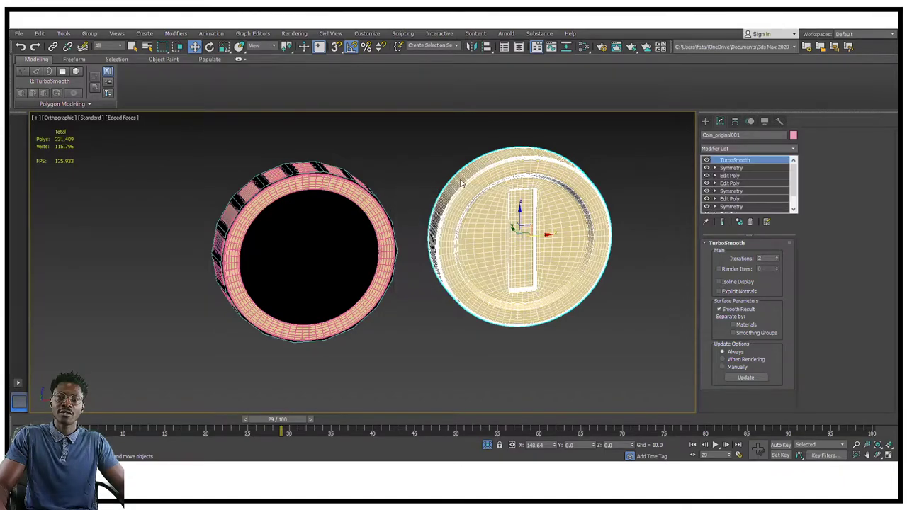
scroll(479, 188, up, 8)
key(F4)
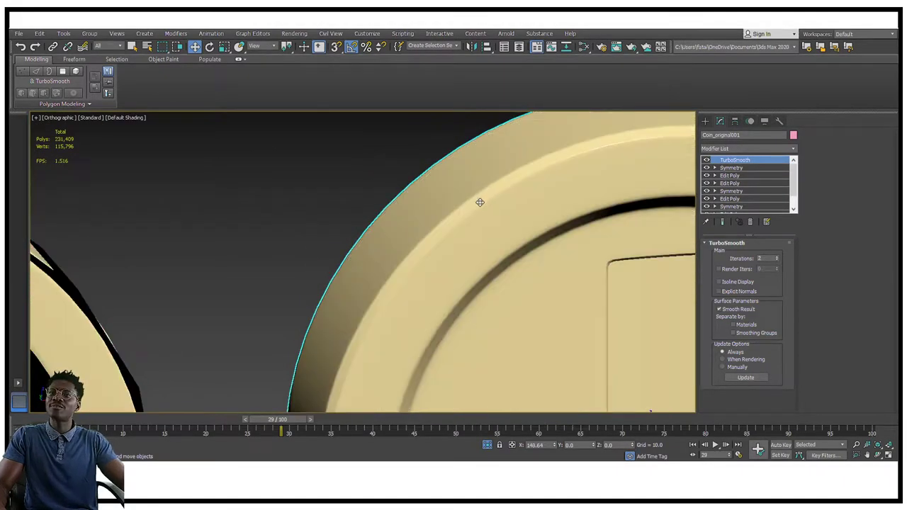
- Examine the smooth outer silhouette of the copied coin's rim up close, from the front and edge-on
scroll(478, 192, up, 3)
scroll(478, 192, down, 3)
scroll(488, 193, up, 2)
scroll(488, 193, down, 3)
alt+middle_drag(488, 193, 454, 160)
scroll(522, 188, up, 3)
scroll(456, 189, down, 3)
scroll(439, 155, up, 3)
scroll(523, 192, down, 3)
scroll(492, 190, up, 5)
scroll(421, 166, down, 4)
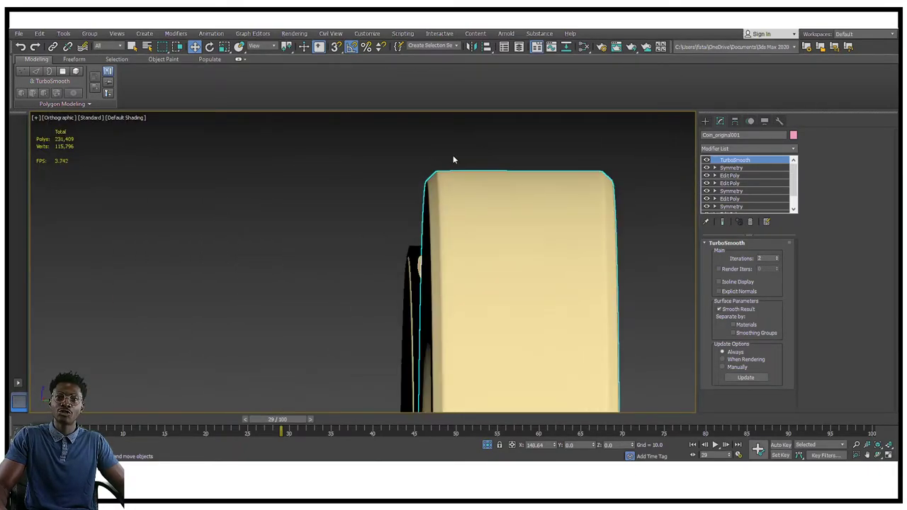
- Examine the copied coin's bevelled rim corner, recessed face and raised numeral from several angles
scroll(445, 171, up, 3)
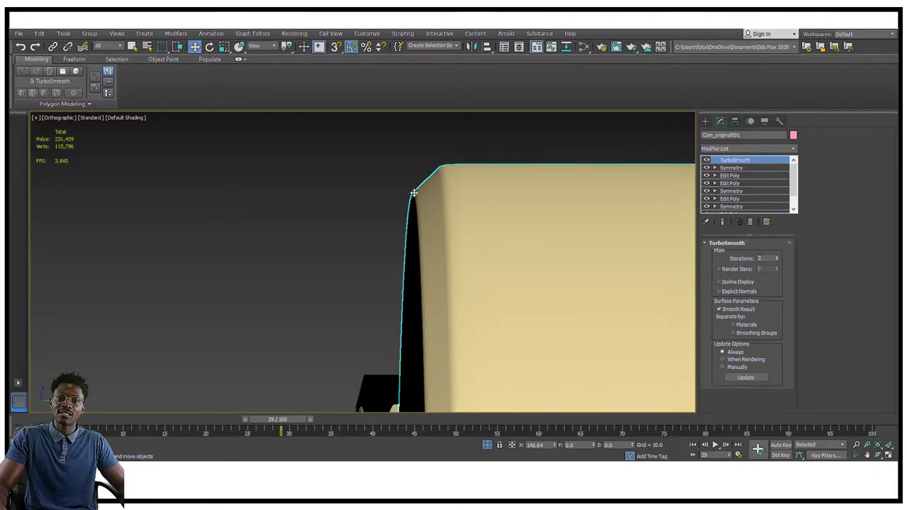
alt+middle_drag(440, 169, 414, 145)
scroll(260, 195, down, 3)
scroll(333, 210, up, 2)
middle_drag(593, 145, 523, 215)
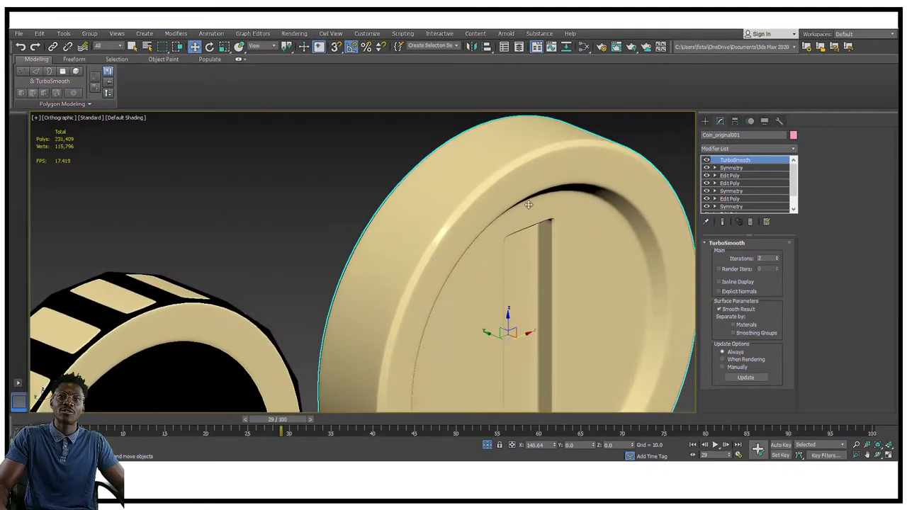
scroll(533, 158, up, 4)
scroll(528, 164, down, 2)
middle_drag(529, 164, 516, 222)
scroll(521, 177, down, 5)
alt+middle_drag(516, 222, 494, 217)
scroll(519, 201, up, 3)
- Switch the viewport to perspective and compare the cylinder-covered coin with the smooth copy beside it
key(p)
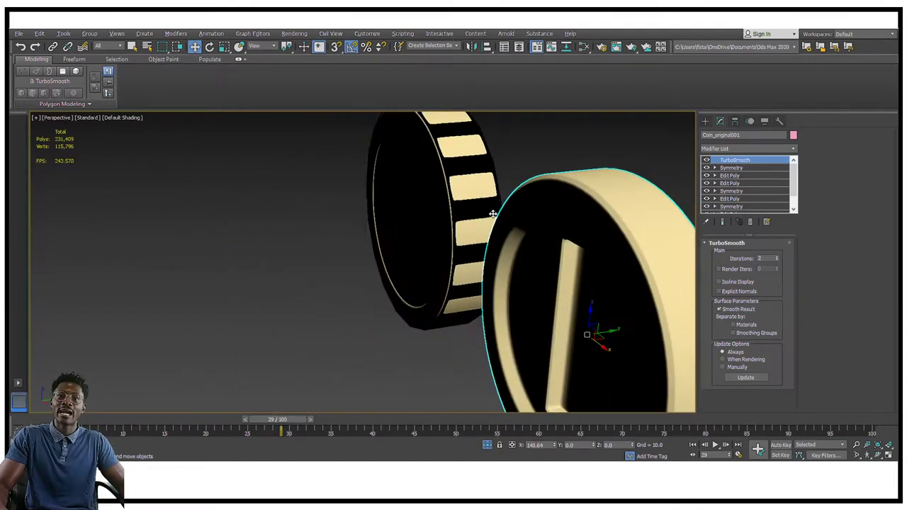
scroll(535, 170, up, 4)
middle_drag(343, 182, 399, 257)
scroll(355, 175, up, 4)
scroll(335, 175, down, 5)
alt+middle_drag(378, 199, 589, 131)
scroll(384, 232, down, 3)
scroll(588, 130, up, 5)
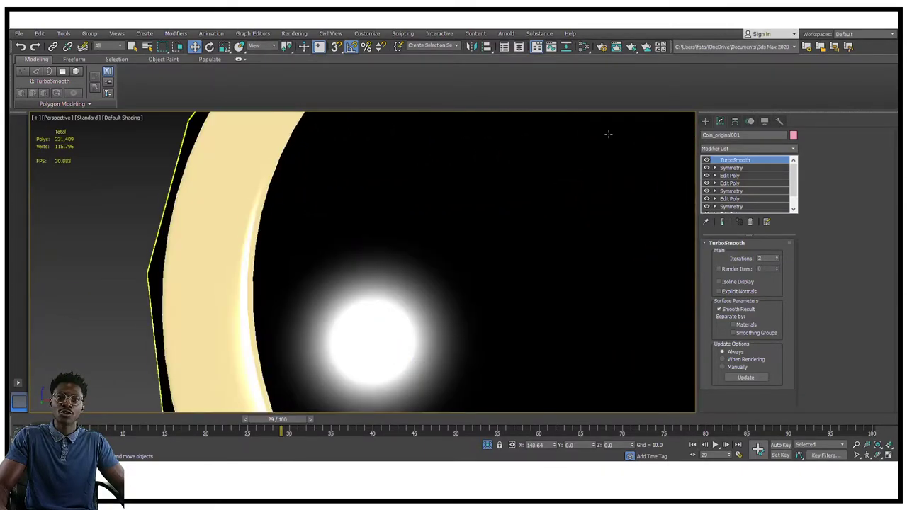
scroll(612, 132, down, 6)
scroll(567, 156, up, 1)
- Select the black cylinder around the original coin and view its rim at an angle
click(576, 172)
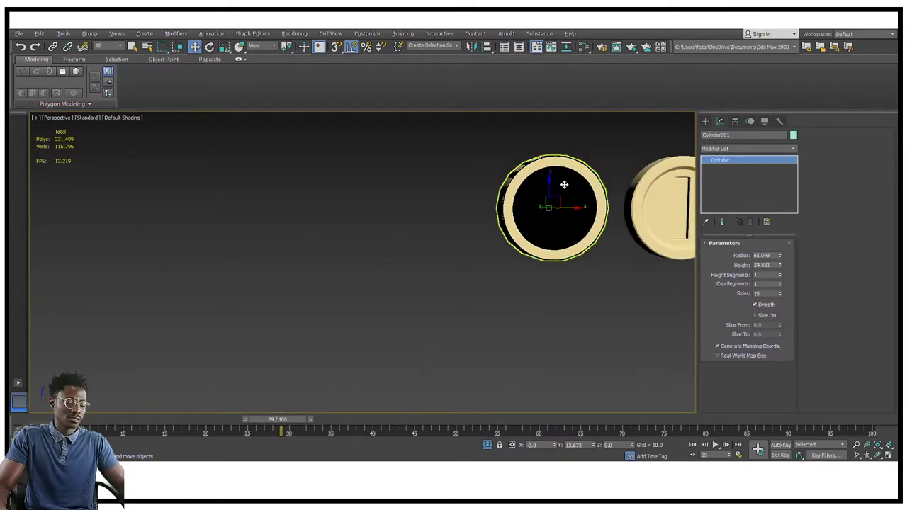
scroll(581, 167, up, 4)
scroll(581, 170, down, 4)
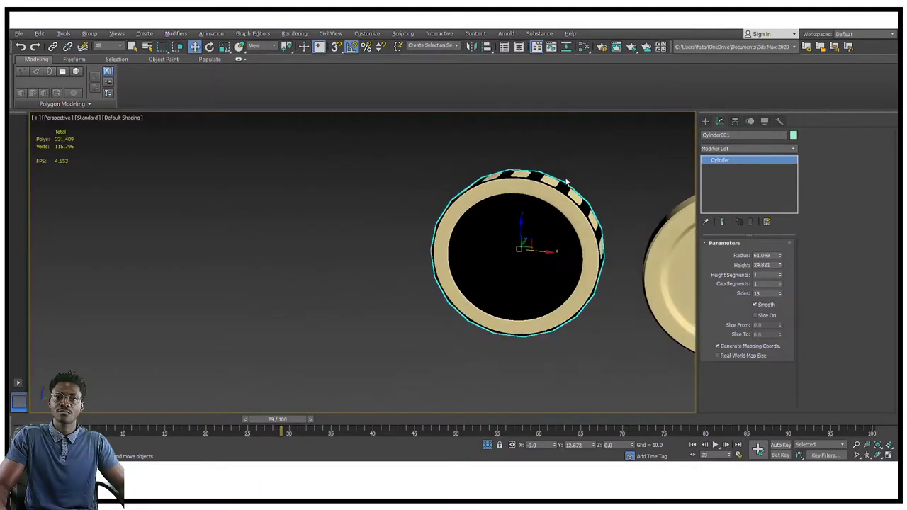
alt+middle_drag(569, 184, 561, 191)
scroll(562, 191, up, 2)
right_click(569, 190)
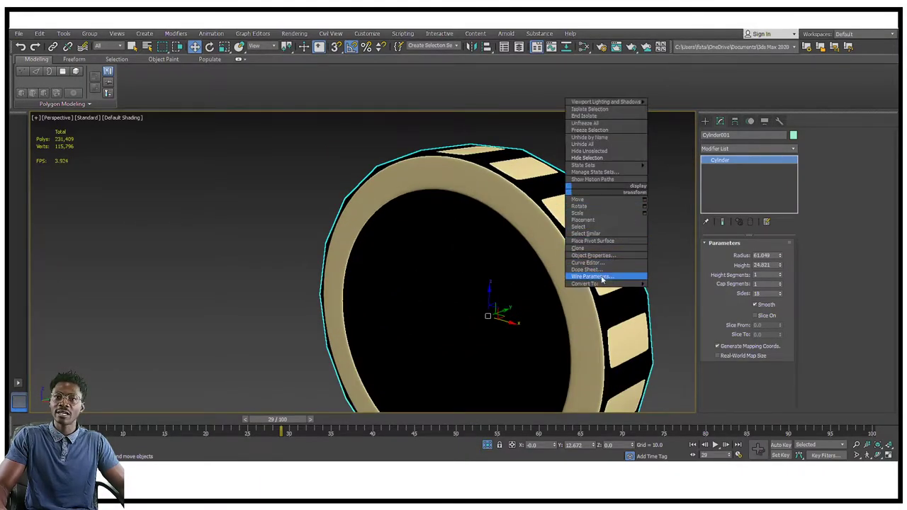
mouse_move(609, 283)
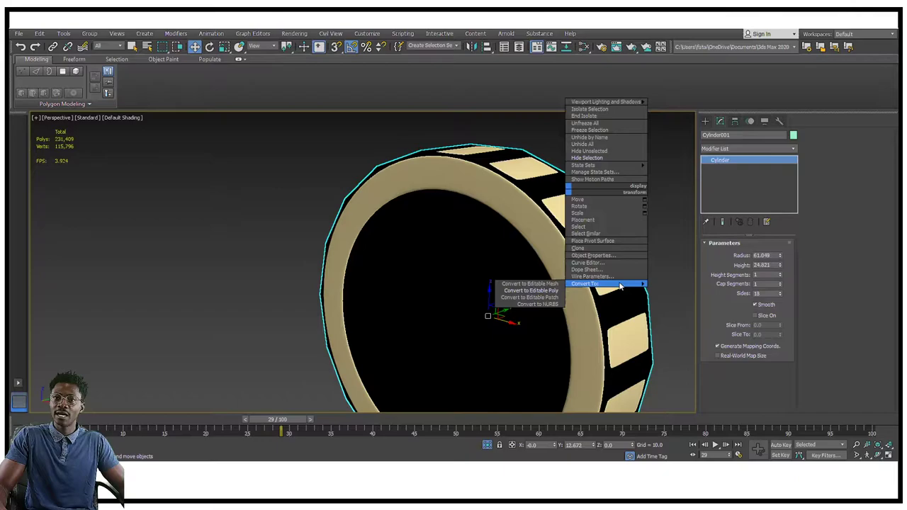
click(507, 175)
- Increase the black cylinder's sides to 20 and check its silhouette around the coin
alt+middle_drag(508, 175, 550, 180)
scroll(550, 180, up, 3)
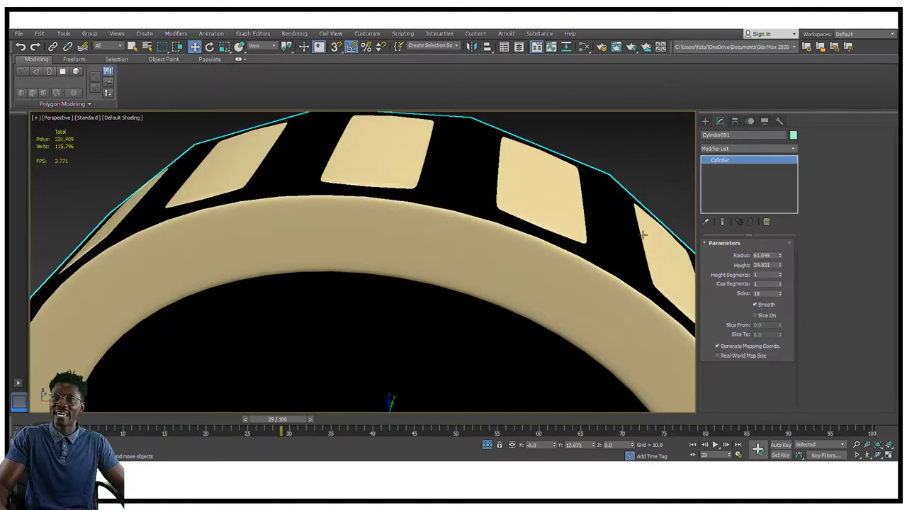
click(781, 292)
click(781, 291)
scroll(438, 182, down, 2)
scroll(438, 182, down, 2)
alt+middle_drag(438, 182, 361, 146)
click(356, 169)
click(385, 165)
click(361, 146)
click(370, 168)
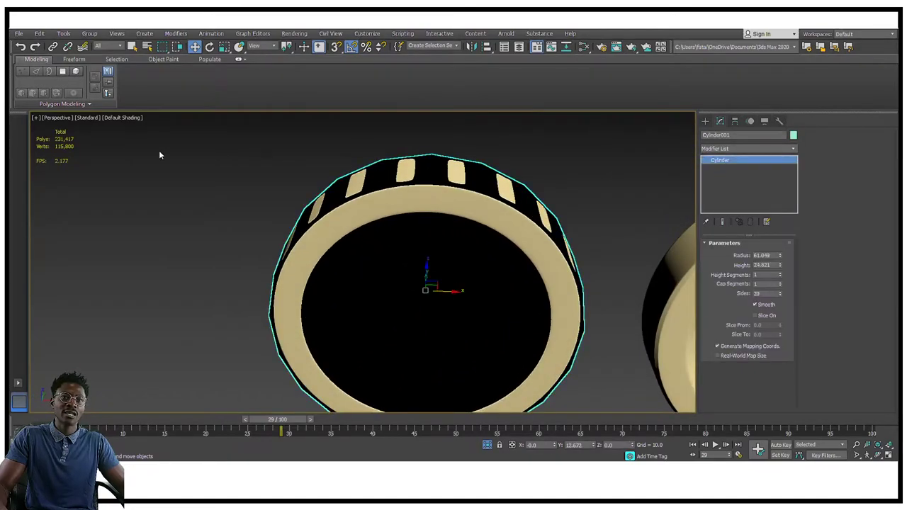
- Configure the viewport statistics to include the triangle count and show Total + Selection figures
click(36, 117)
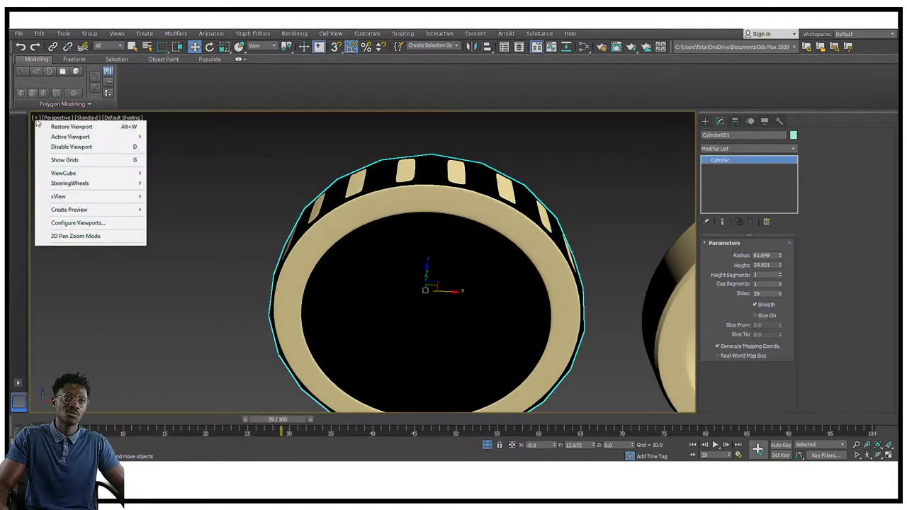
click(99, 224)
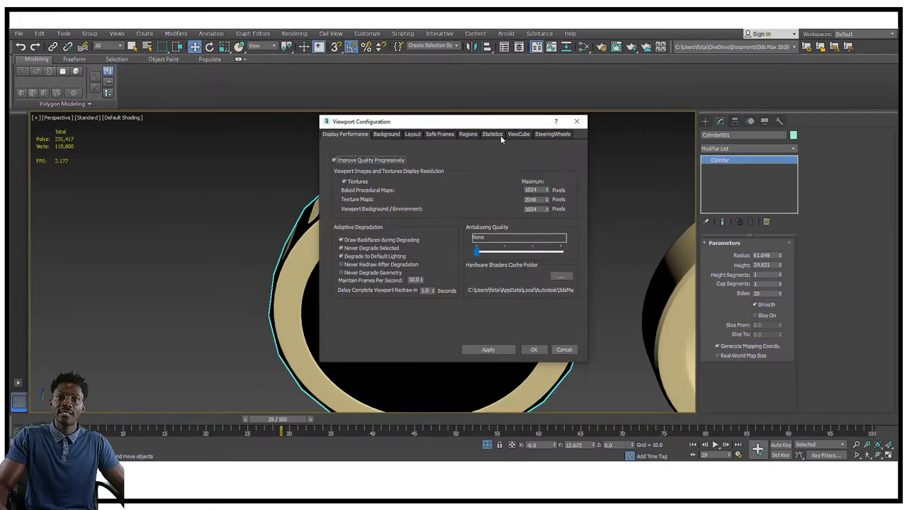
click(493, 134)
click(478, 199)
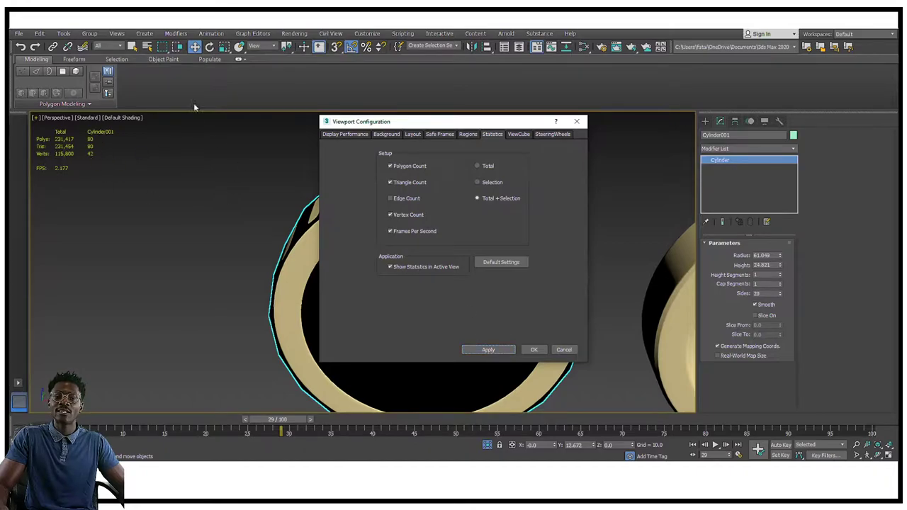
click(578, 121)
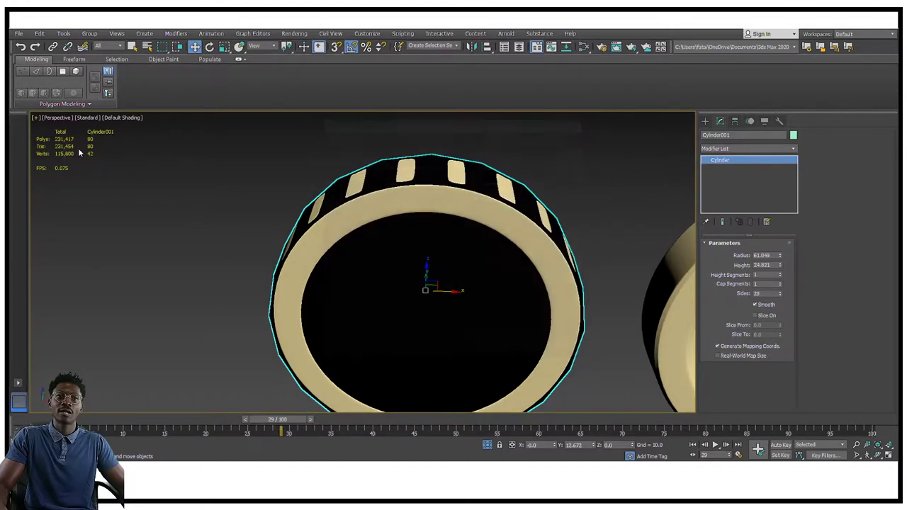
- Compare the viewport statistics of the low-poly cylinder with those of the original coin by selecting the coin
scroll(92, 147, up, 3)
click(656, 178)
click(587, 176)
middle_drag(567, 193, 445, 137)
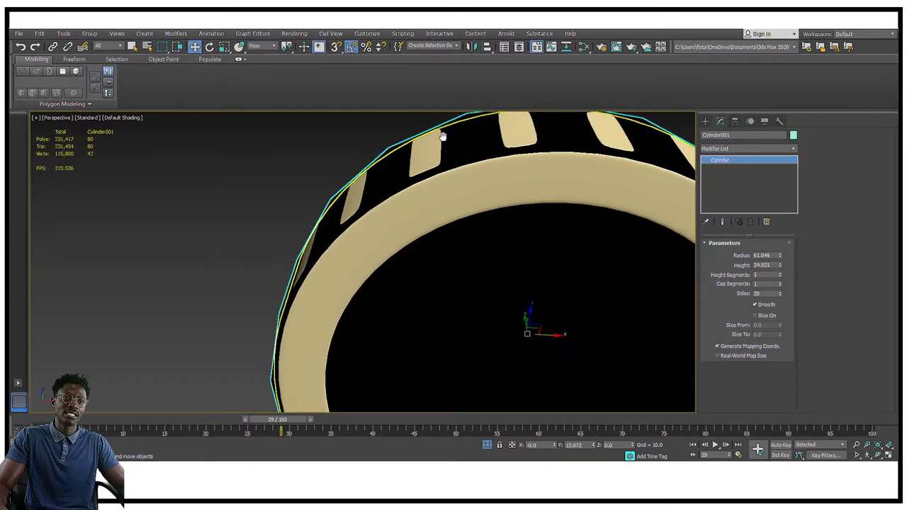
click(469, 191)
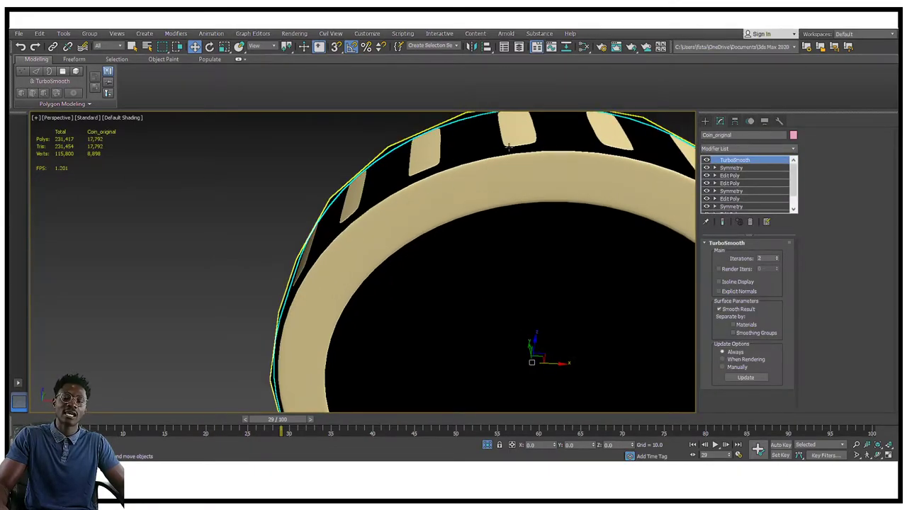
scroll(508, 147, down, 5)
middle_drag(557, 151, 489, 151)
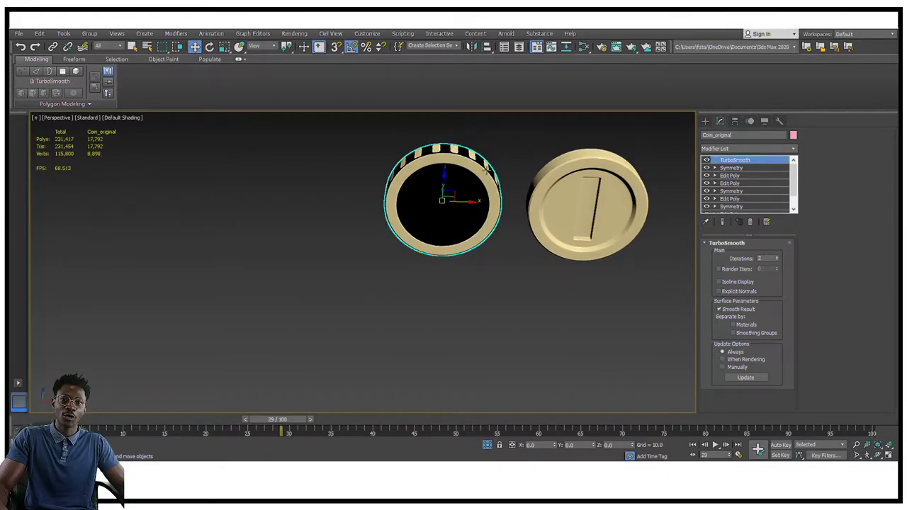
- Delete the copied coin beside the original
scroll(531, 163, up, 5)
scroll(526, 164, down, 5)
scroll(442, 164, up, 6)
alt+middle_drag(441, 164, 578, 159)
scroll(578, 159, down, 3)
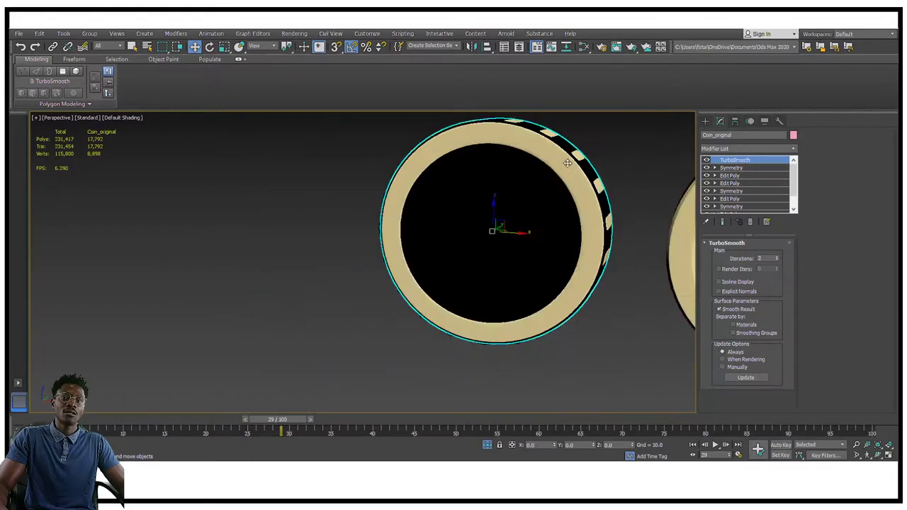
scroll(577, 160, down, 4)
click(588, 216)
key(Delete)
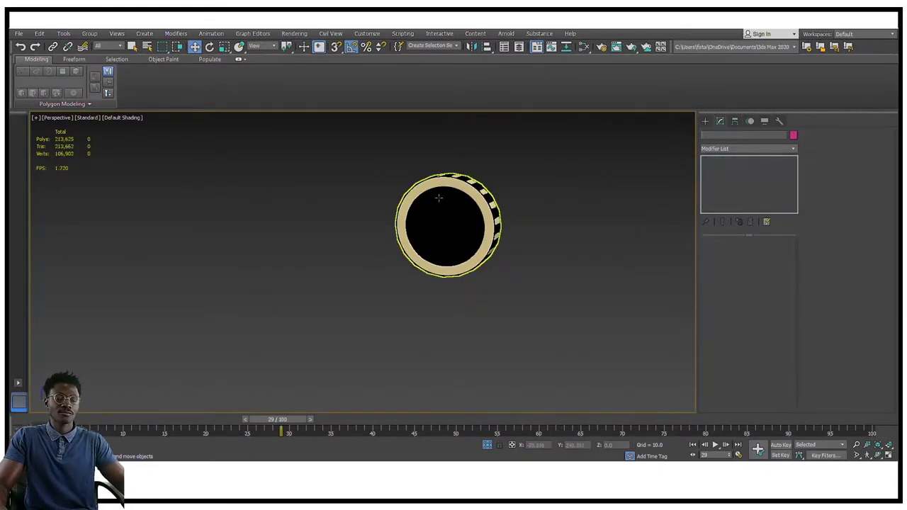
- Select the 20-sided cylinder and examine its triangle count and its fit around the coin's rim
scroll(385, 183, up, 6)
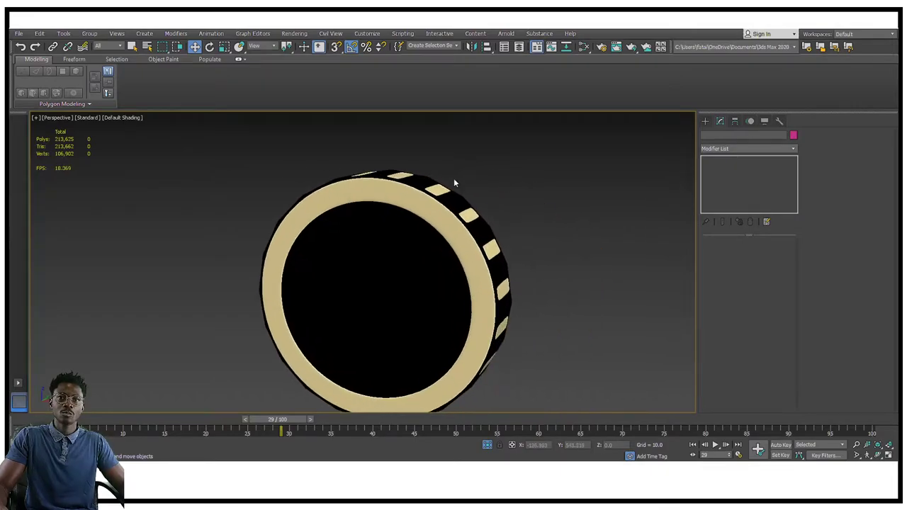
scroll(469, 175, down, 5)
mouse_move(450, 189)
alt+middle_down()
mouse_move(536, 195)
mouse_move(451, 204)
mouse_move(469, 192)
mouse_move(572, 191)
mouse_move(551, 215)
mouse_move(465, 190)
alt+middle_up()
scroll(464, 190, up, 5)
click(473, 148)
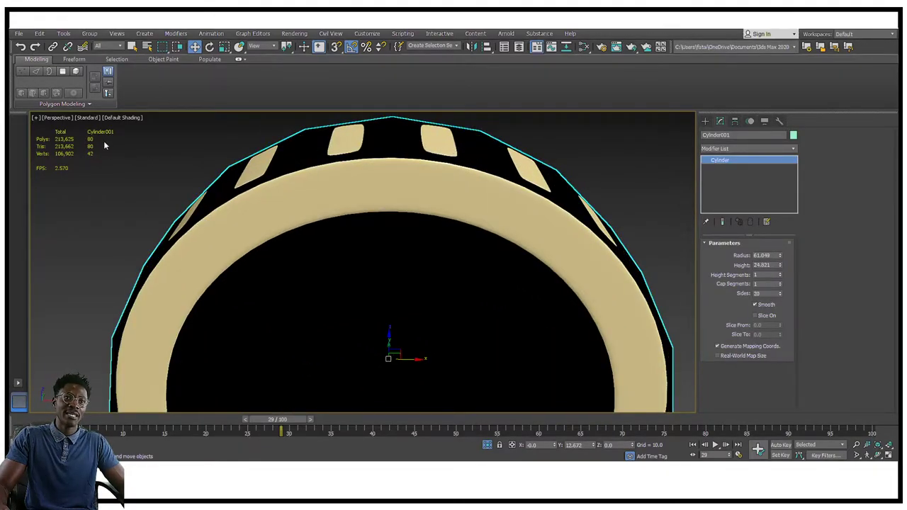
alt+middle_drag(559, 151, 541, 170)
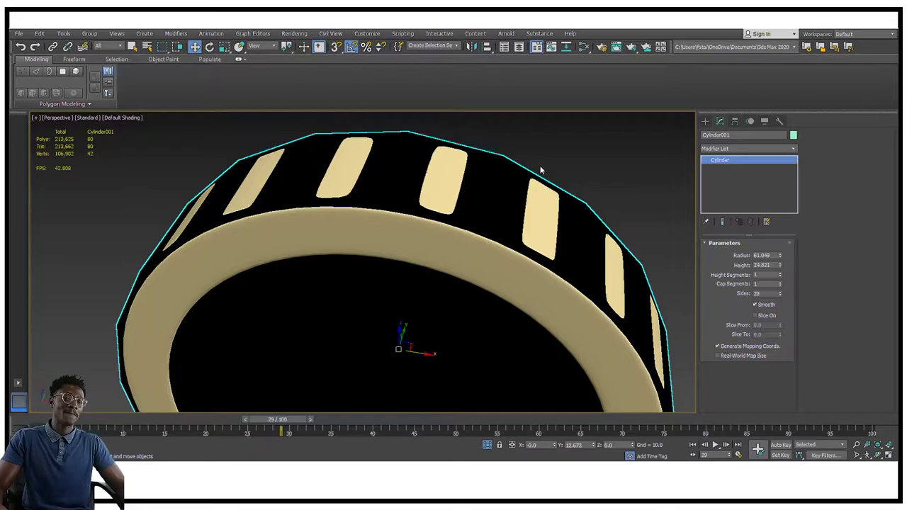
alt+middle_drag(600, 256, 636, 179)
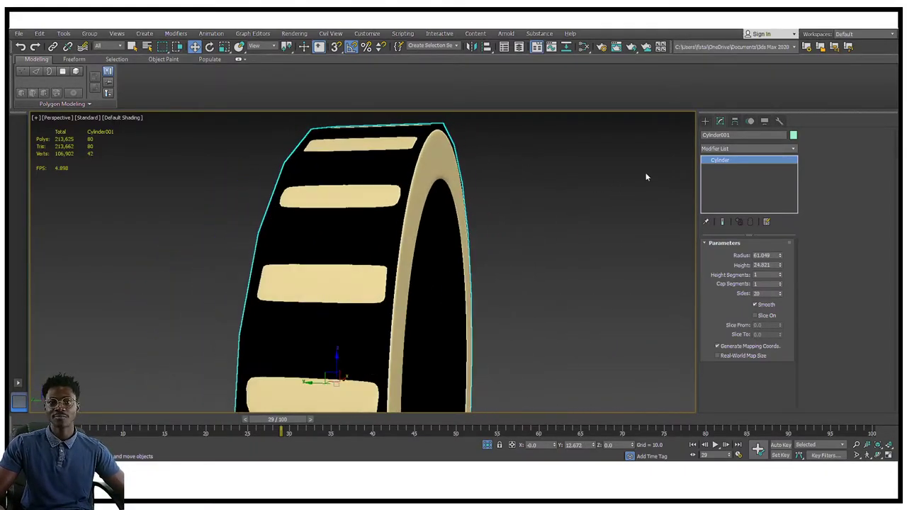
- Convert the 20-sided cylinder to an Editable Poly and enter polygon selection mode
right_click(466, 146)
mouse_move(512, 234)
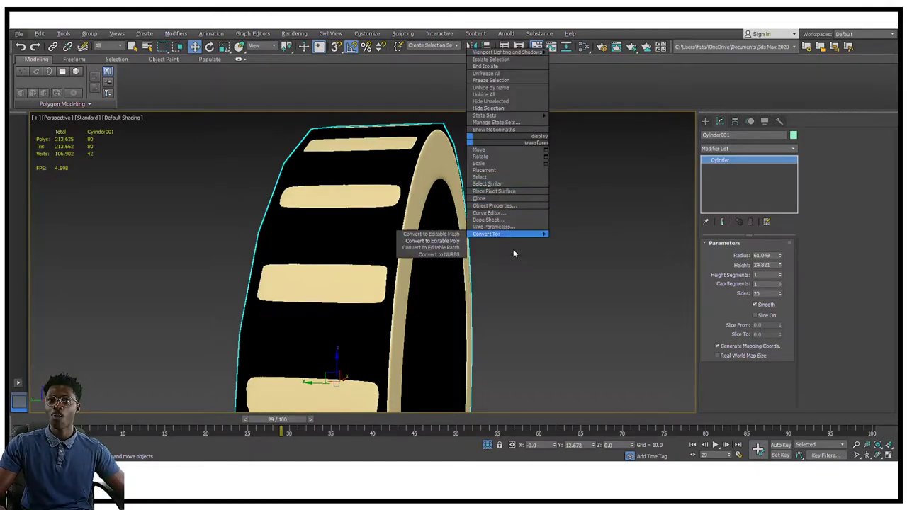
click(424, 241)
alt+middle_drag(555, 188, 531, 192)
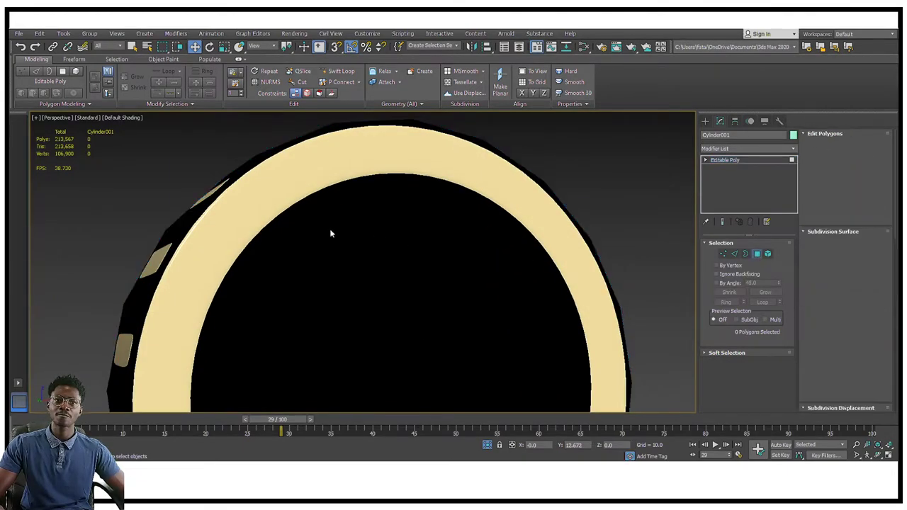
- Select both circular cap polygons of the cylinder and inset them by about 12.3
click(333, 233)
alt+middle_drag(430, 219, 399, 249)
ctrl+click(378, 228)
scroll(378, 227, down, 5)
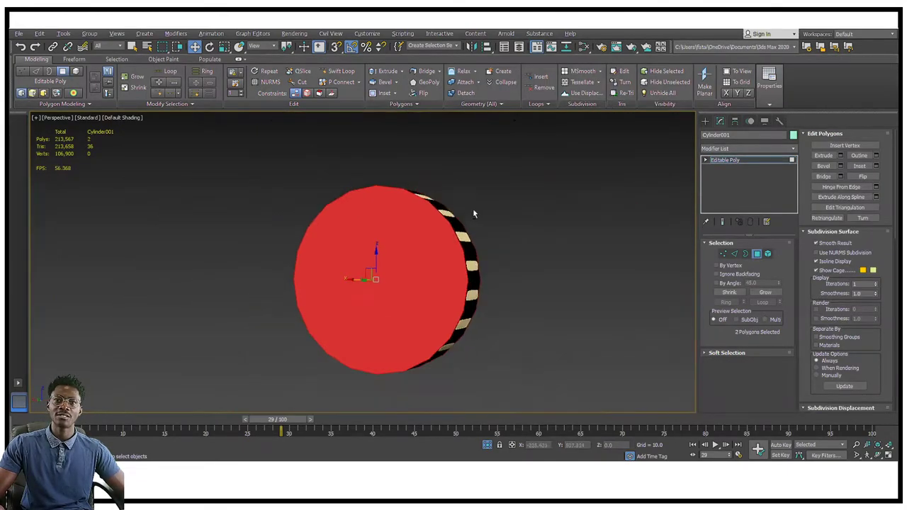
alt+middle_drag(478, 210, 502, 215)
right_click(500, 212)
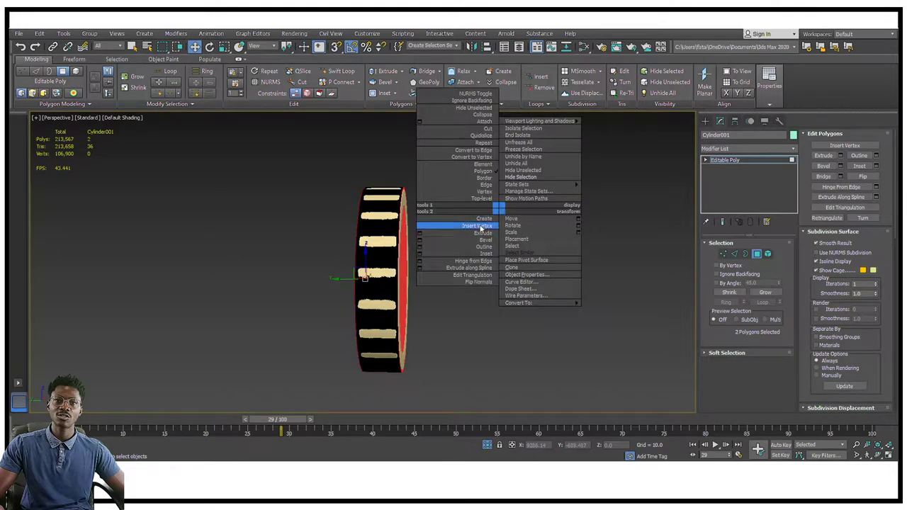
click(420, 259)
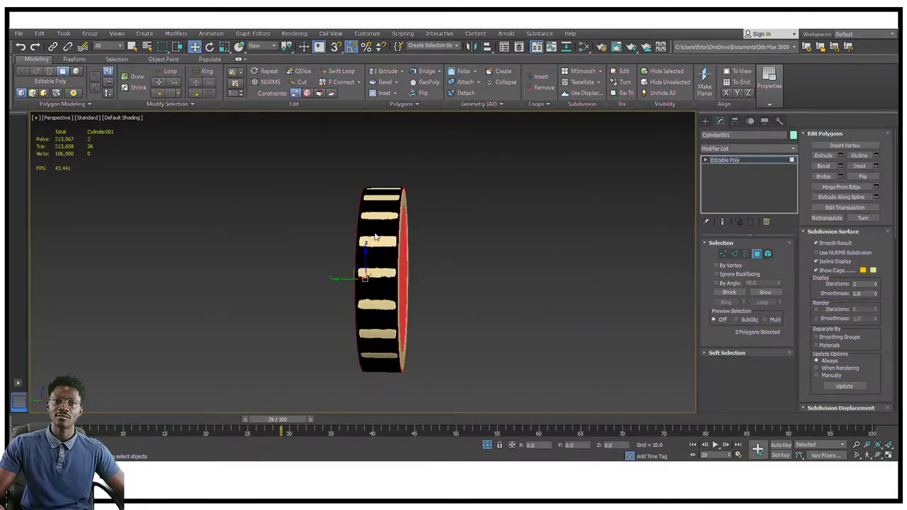
alt+middle_drag(452, 210, 388, 214)
drag(371, 283, 383, 236)
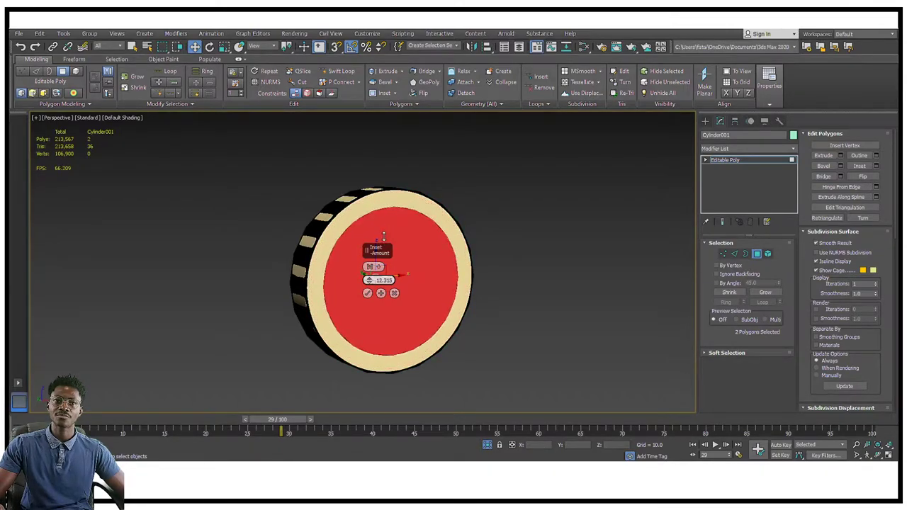
click(368, 293)
alt+middle_drag(383, 264, 393, 280)
- Switch the cylinder to edge selection mode and turn on edged faces to reveal the wireframe along the rim
key(2)
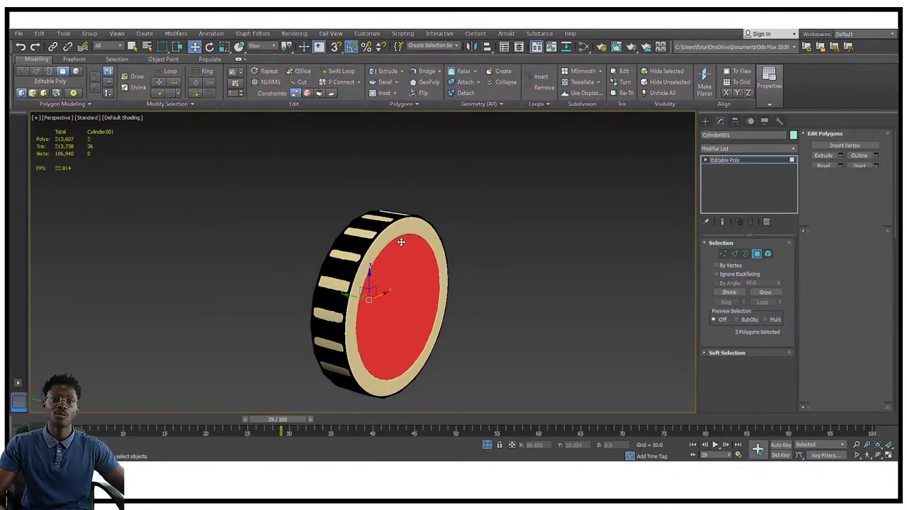
key(2)
scroll(383, 221, up, 5)
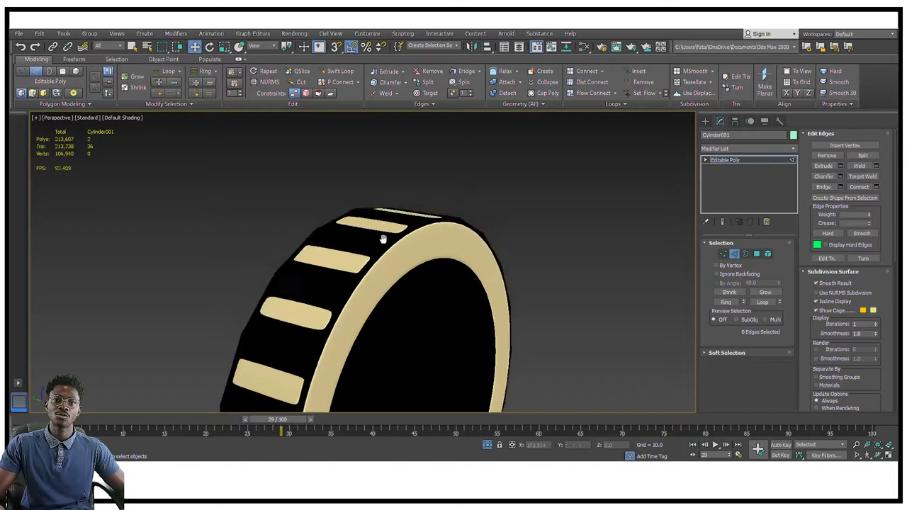
key(F4)
mouse_move(418, 252)
alt+middle_down()
mouse_move(356, 260)
mouse_move(423, 246)
mouse_move(349, 246)
mouse_move(480, 247)
mouse_move(487, 236)
mouse_move(411, 247)
alt+middle_up()
scroll(411, 247, up, 3)
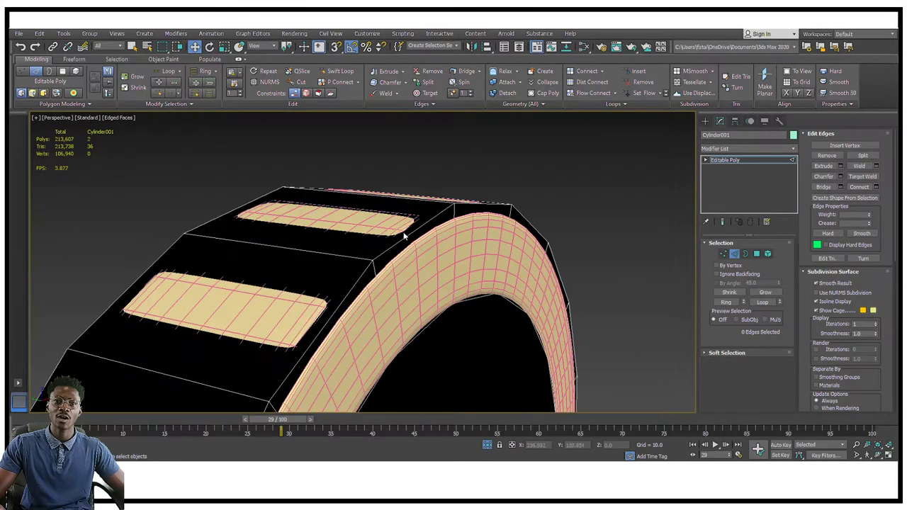
- Select the 20-edge loop along the outer rim of the cylinder's front face
click(405, 235)
click(577, 257)
alt+middle_drag(577, 256, 473, 222)
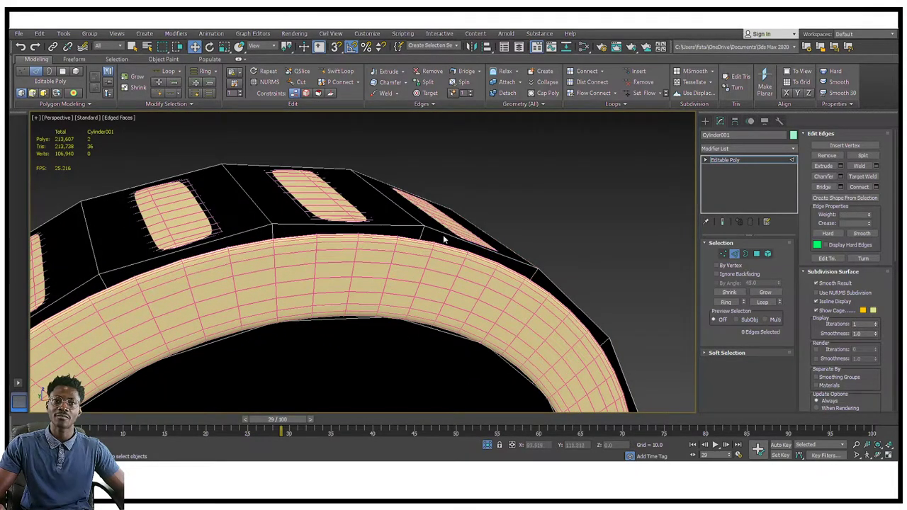
double_click(444, 232)
scroll(444, 232, down, 5)
alt+middle_drag(577, 206, 437, 228)
scroll(376, 234, up, 4)
scroll(530, 241, up, 5)
alt+middle_drag(530, 241, 546, 210)
right_click(546, 211)
click(467, 264)
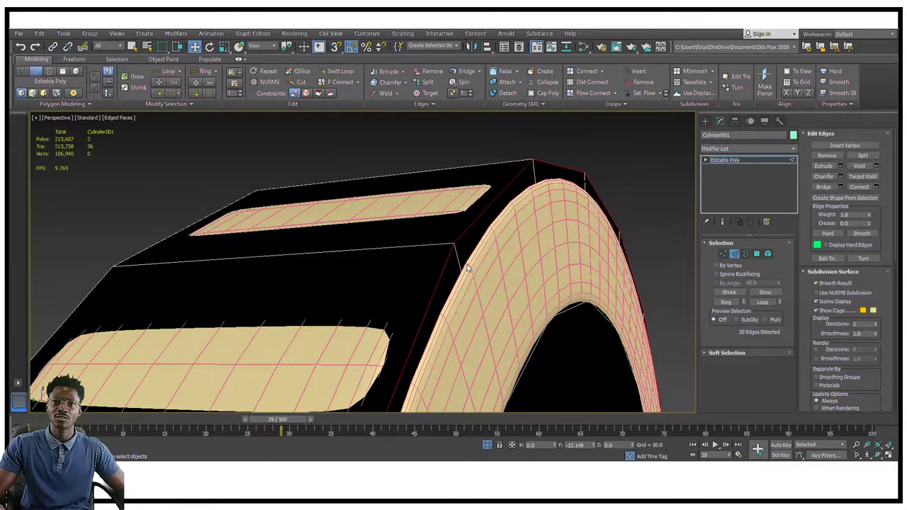
- Try chamfering the cylinder's outer rim edge loop by about 1.46 with one segment and compare it with the high-poly coin
alt+middle_drag(474, 260, 497, 228)
drag(369, 280, 369, 273)
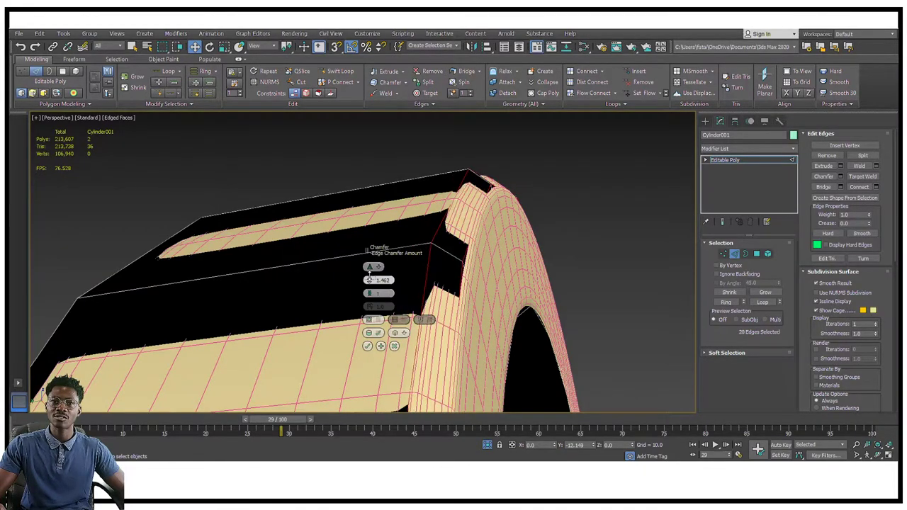
alt+middle_drag(489, 223, 421, 225)
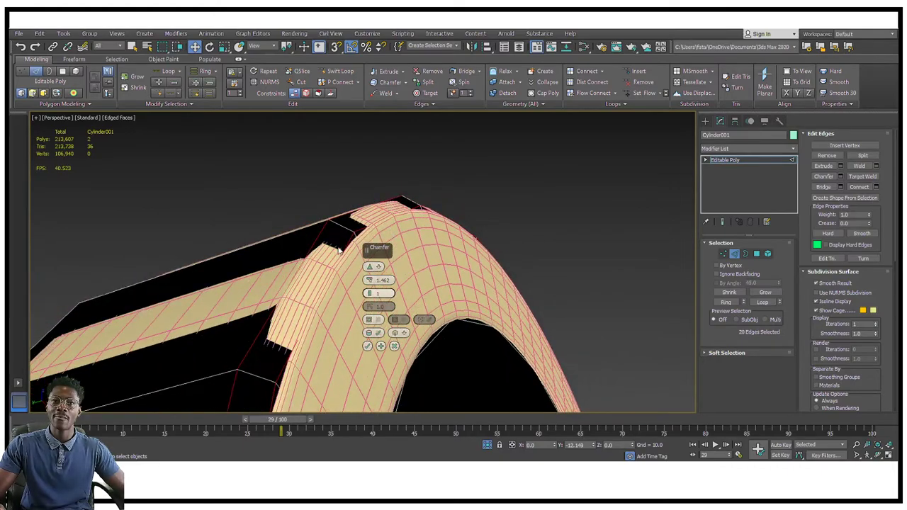
alt+middle_drag(331, 241, 384, 212)
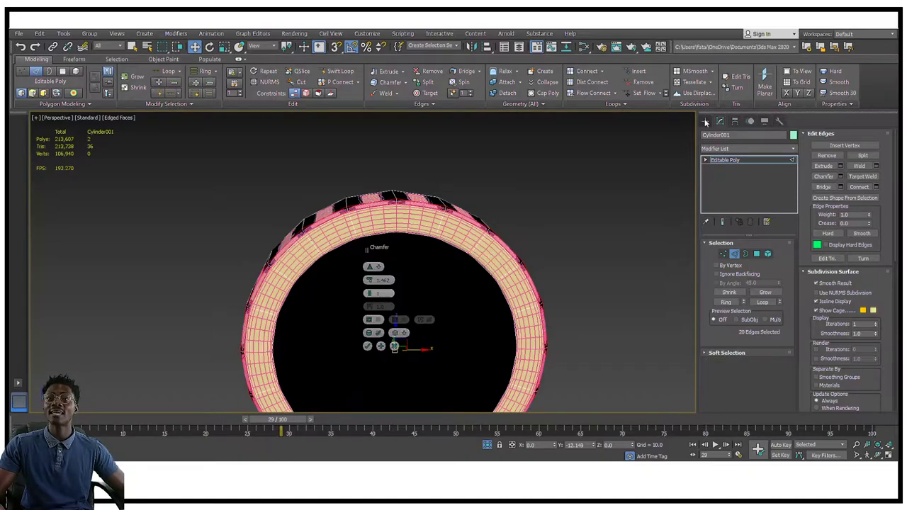
- Abandon the rim chamfer and delete the 20-sided cylinder
click(706, 122)
key(Delete)
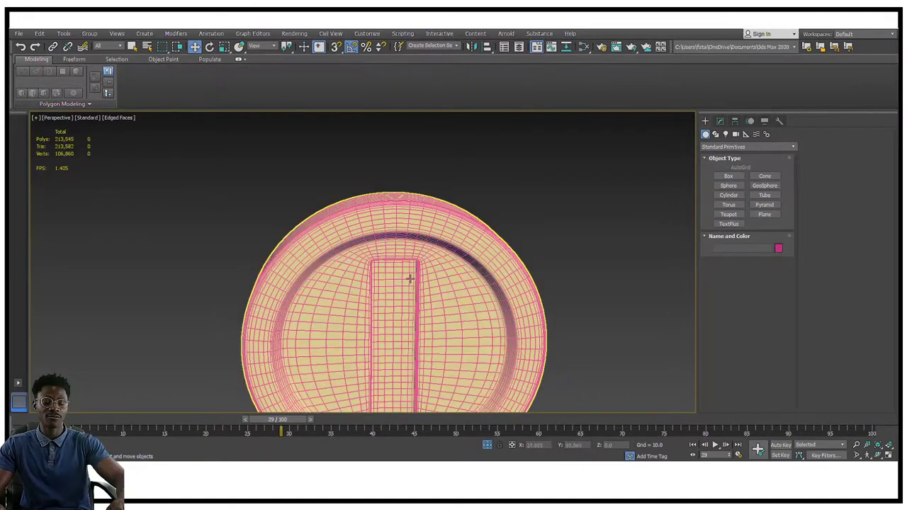
- Select the Coin_original object and turn off its TurboSmooth modifier
click(402, 285)
click(720, 121)
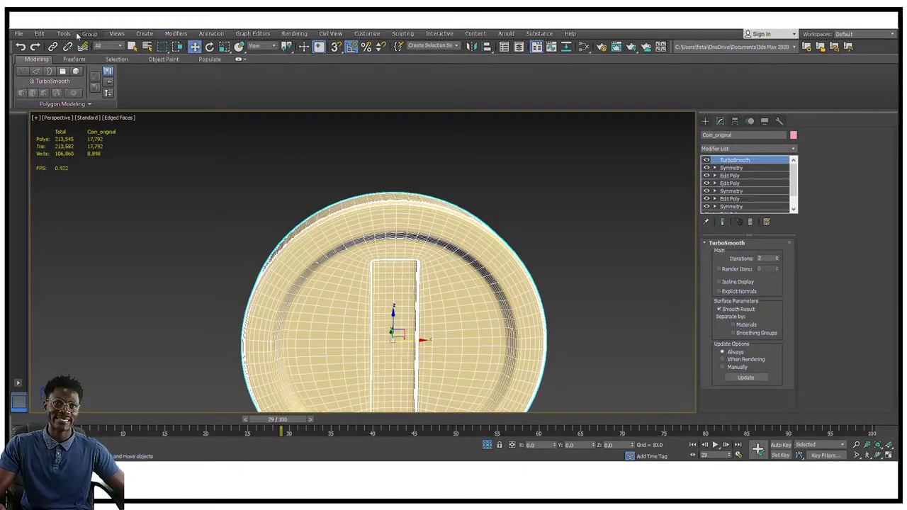
scroll(752, 181, down, 3)
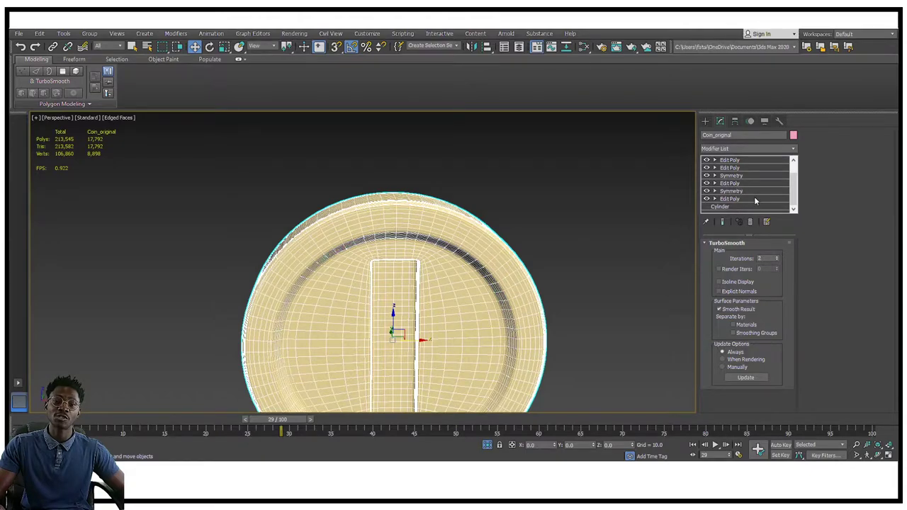
scroll(753, 198, up, 3)
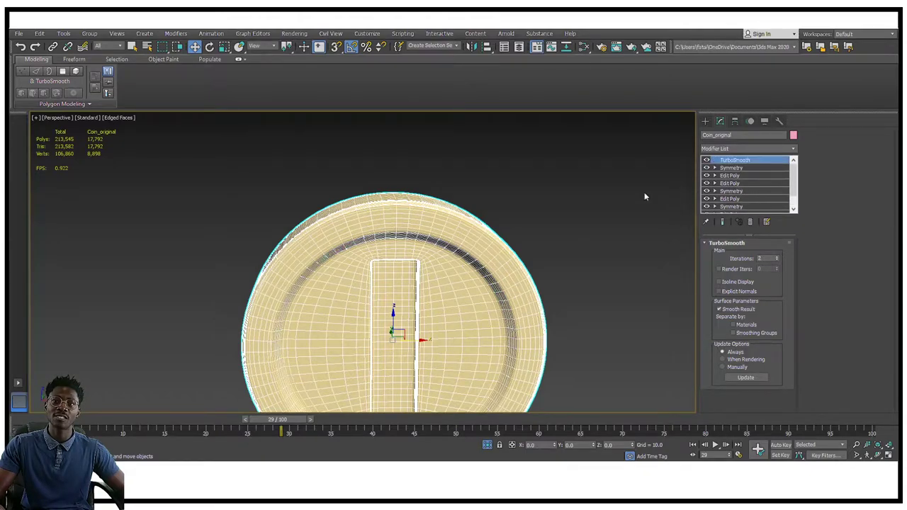
click(707, 161)
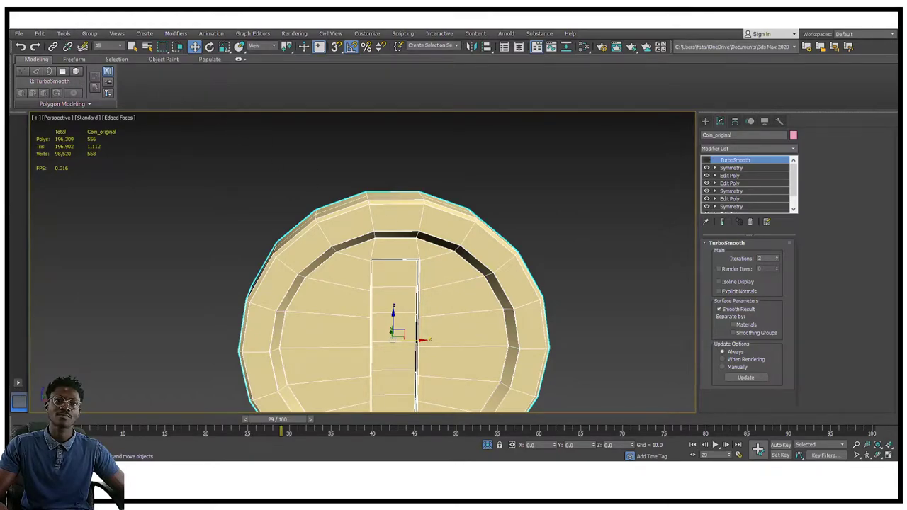
- Clone Coin_original as an independent copy
click(64, 33)
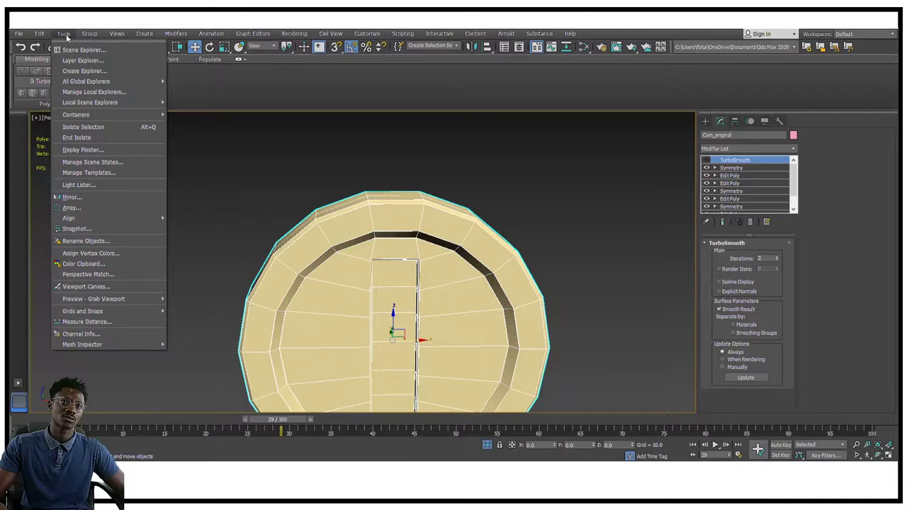
click(64, 33)
click(39, 33)
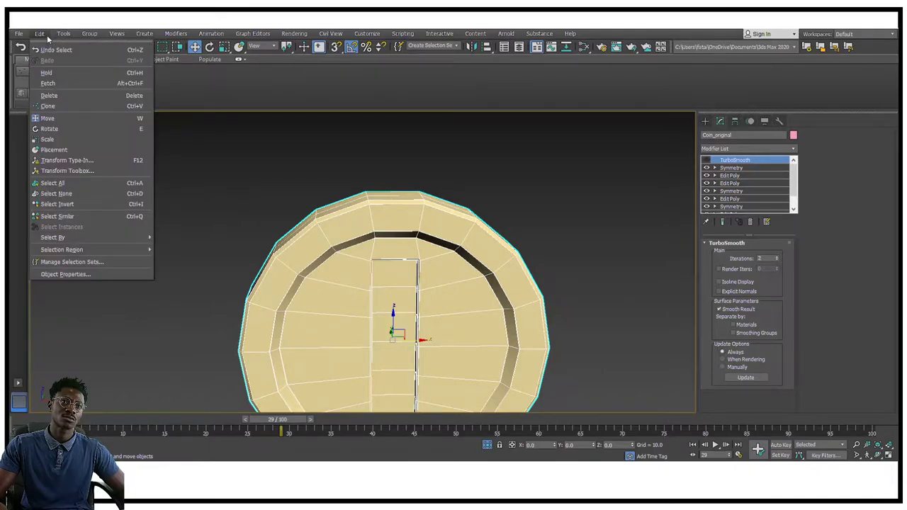
click(49, 107)
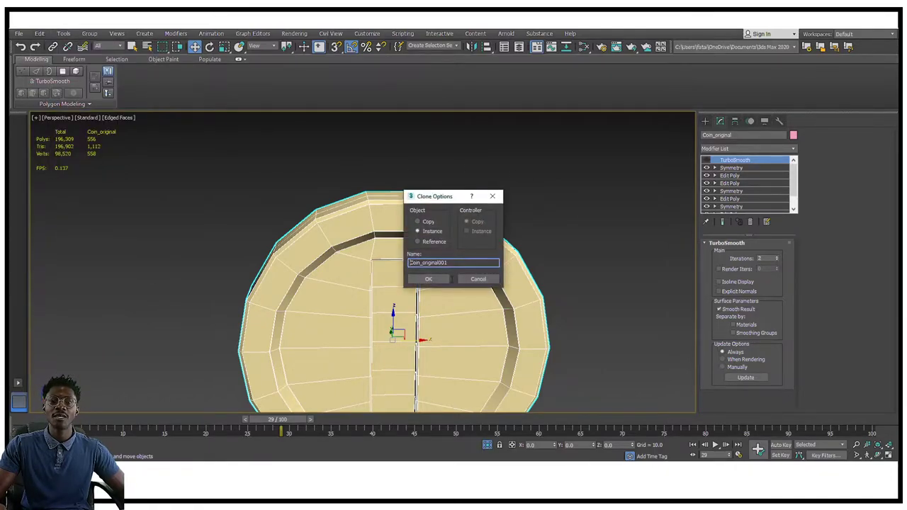
drag(429, 195, 526, 171)
click(527, 199)
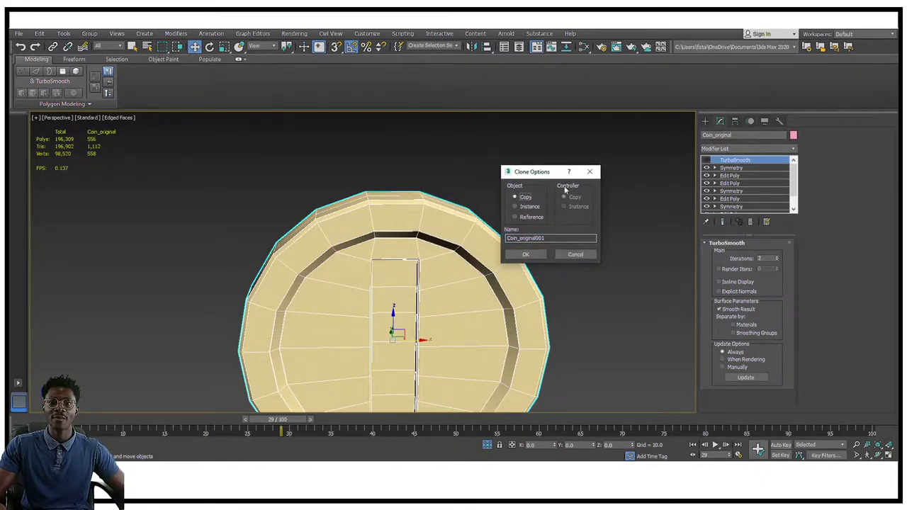
click(526, 255)
mouse_move(529, 256)
alt+middle_down()
mouse_move(498, 222)
mouse_move(506, 196)
mouse_move(435, 212)
mouse_move(534, 197)
mouse_move(487, 207)
alt+middle_up()
scroll(435, 212, down, 5)
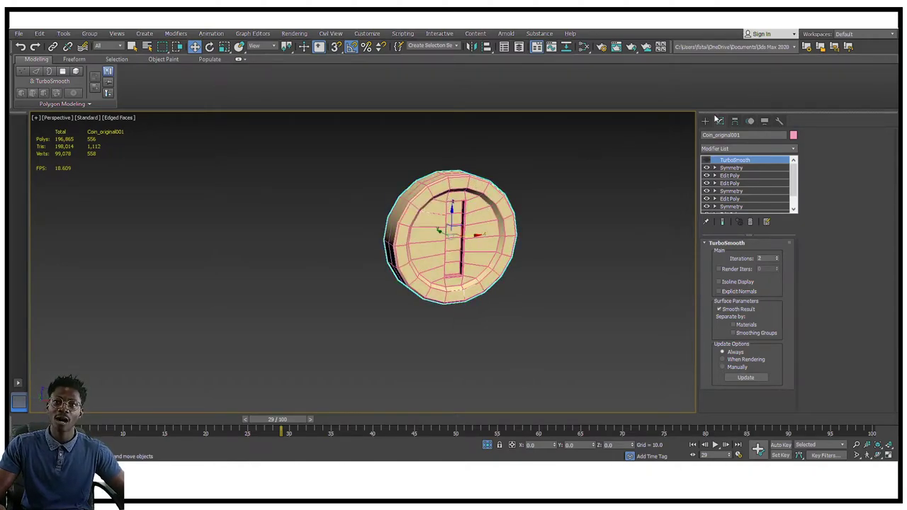
- Rename the cloned coin Coin_lowpoly
click(706, 121)
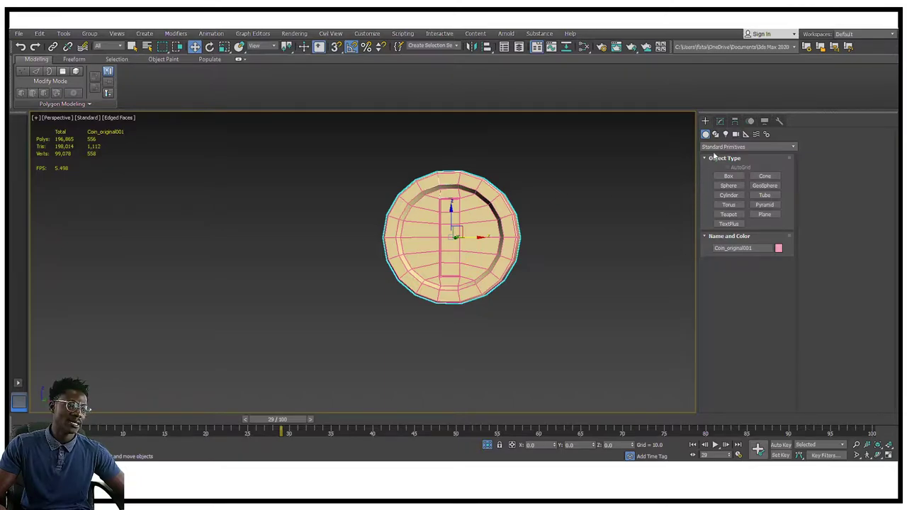
alt+middle_drag(452, 214, 500, 224)
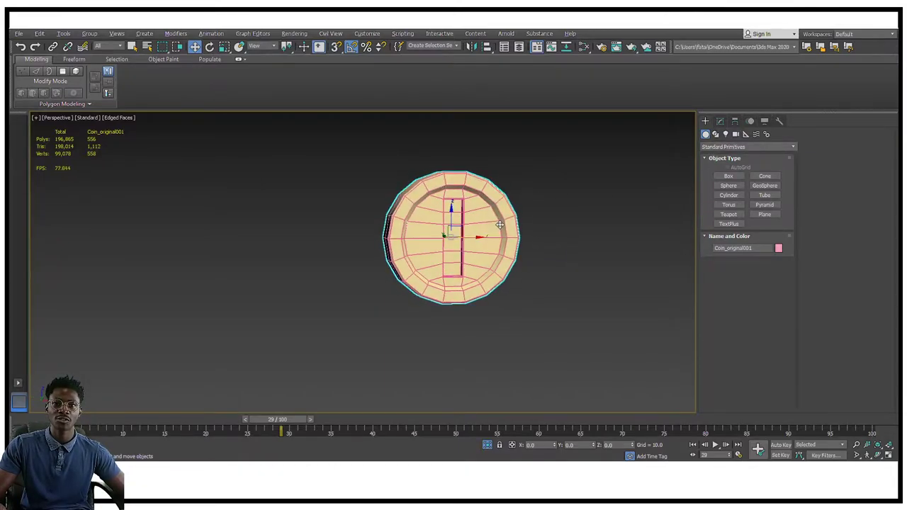
scroll(455, 193, up, 5)
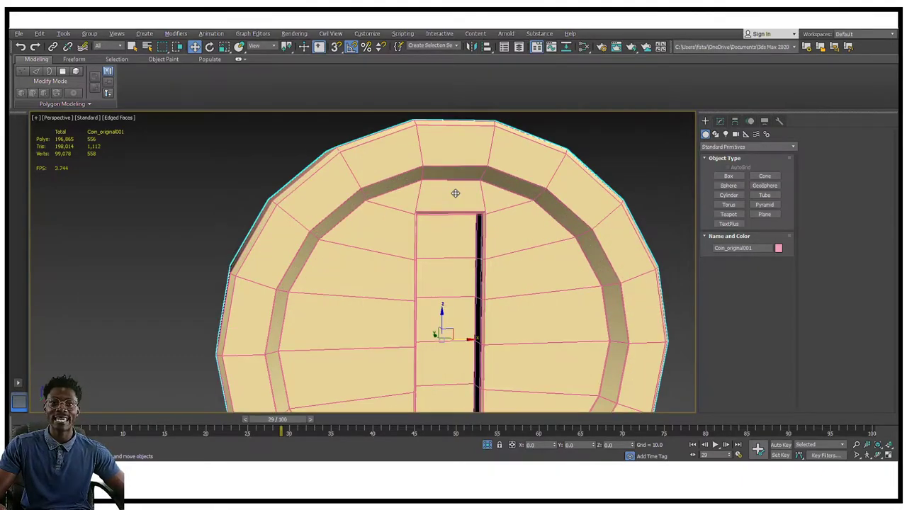
key(z)
alt+middle_drag(457, 193, 319, 199)
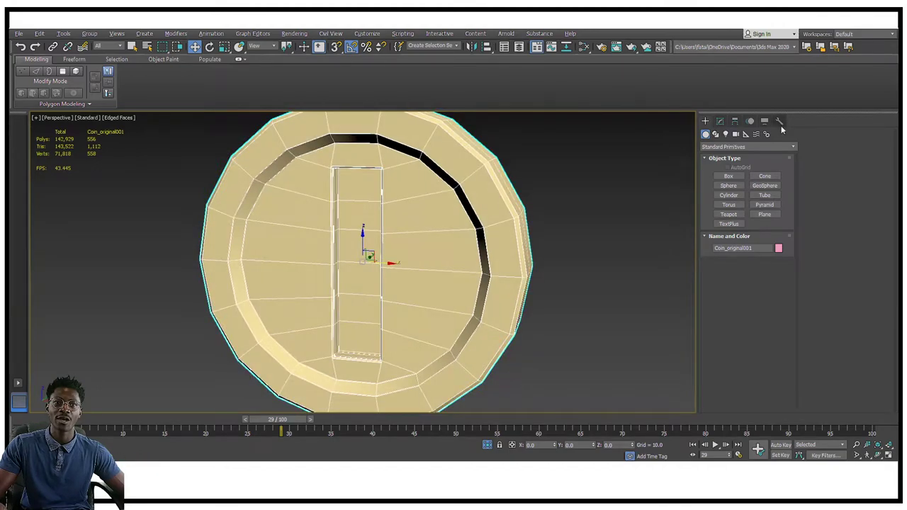
click(721, 121)
drag(750, 134, 719, 136)
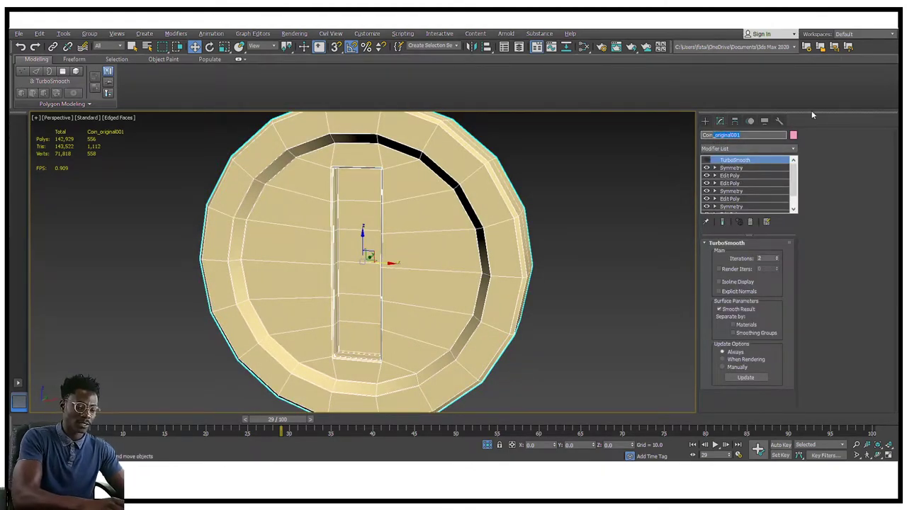
text(Coin_lowpoly)
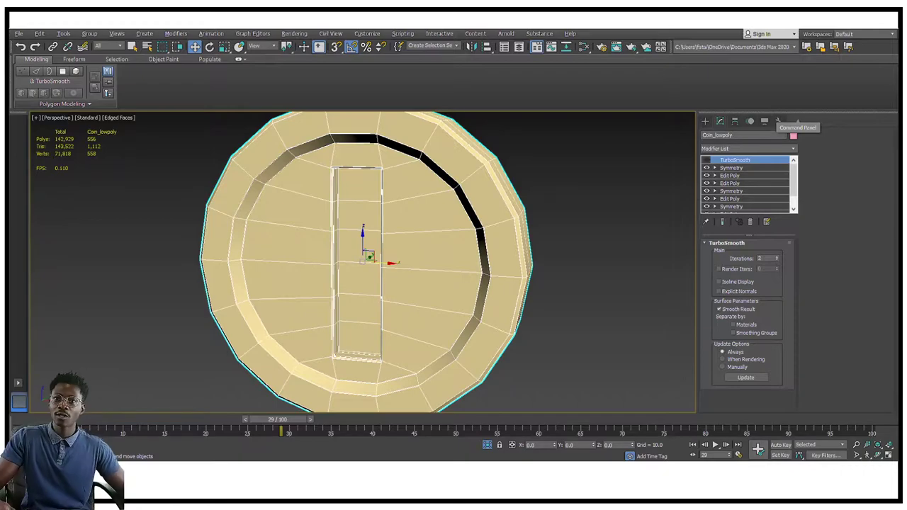
- Check what the Symmetry modifier contributes to Coin_lowpoly by temporarily turning it off, then restore it
alt+middle_drag(496, 197, 524, 189)
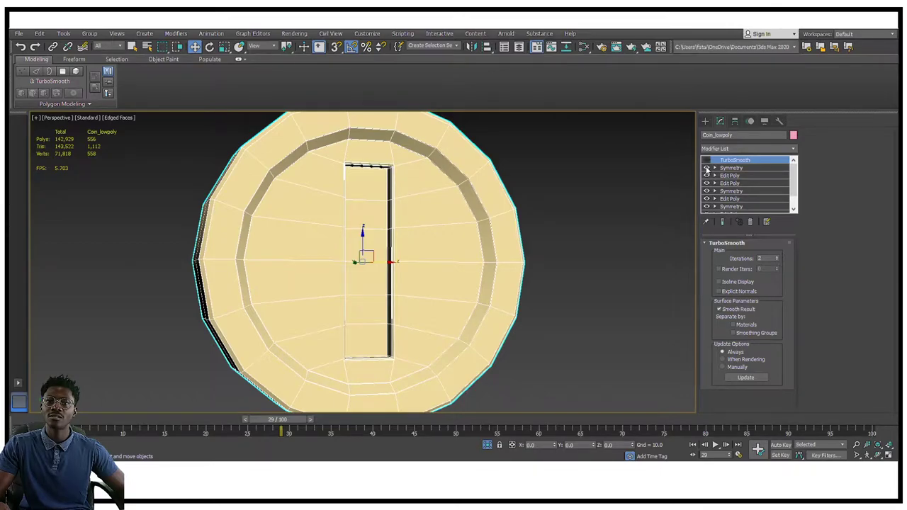
alt+middle_drag(482, 178, 666, 164)
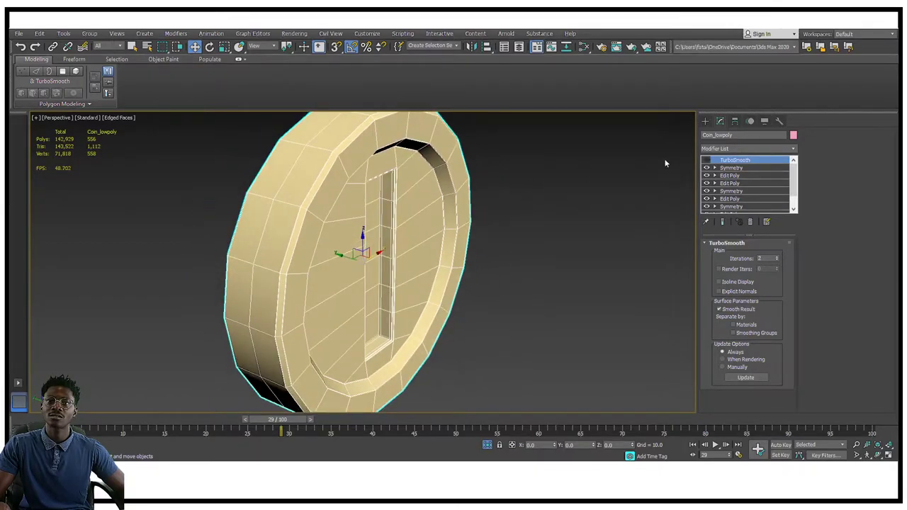
click(706, 175)
click(707, 176)
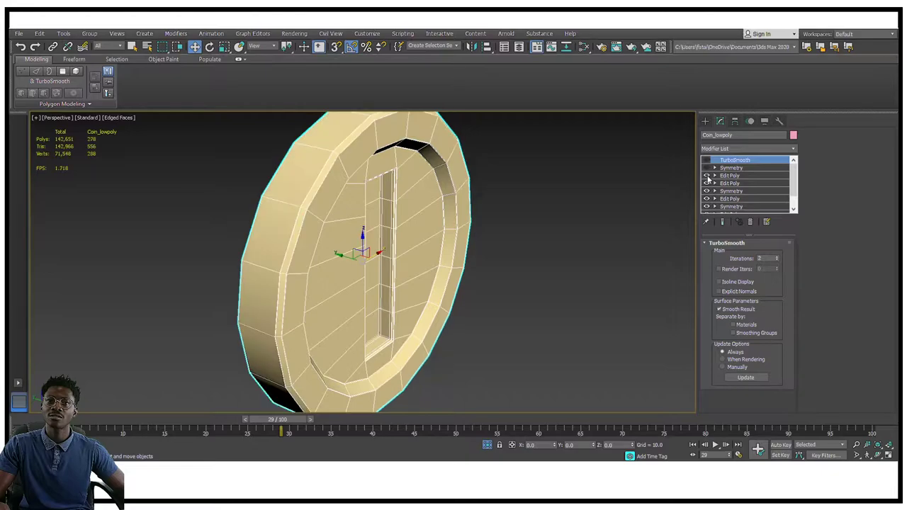
alt+middle_drag(676, 182, 297, 173)
- Try converting Coin_lowpoly to an Editable Poly and selecting edge loops around its rim, then undo back to the modifier stack
right_click(414, 166)
mouse_move(455, 264)
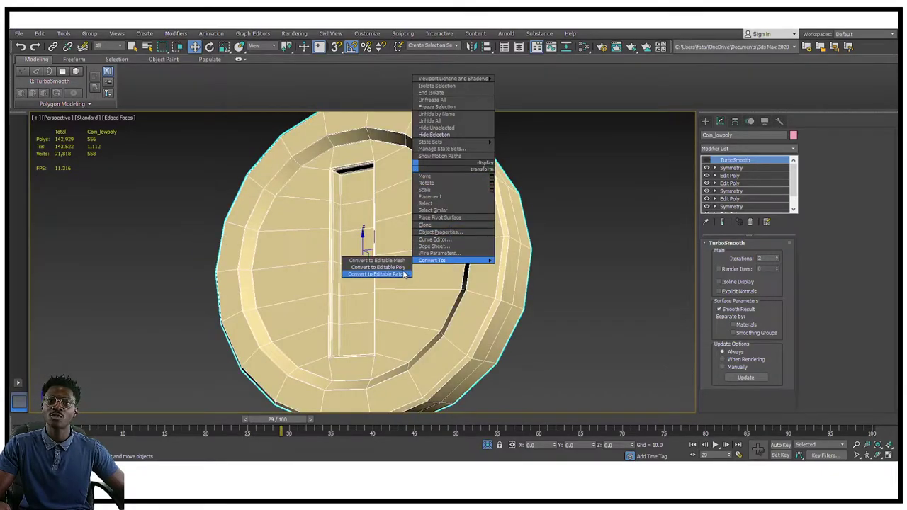
click(378, 267)
alt+middle_drag(377, 267, 569, 230)
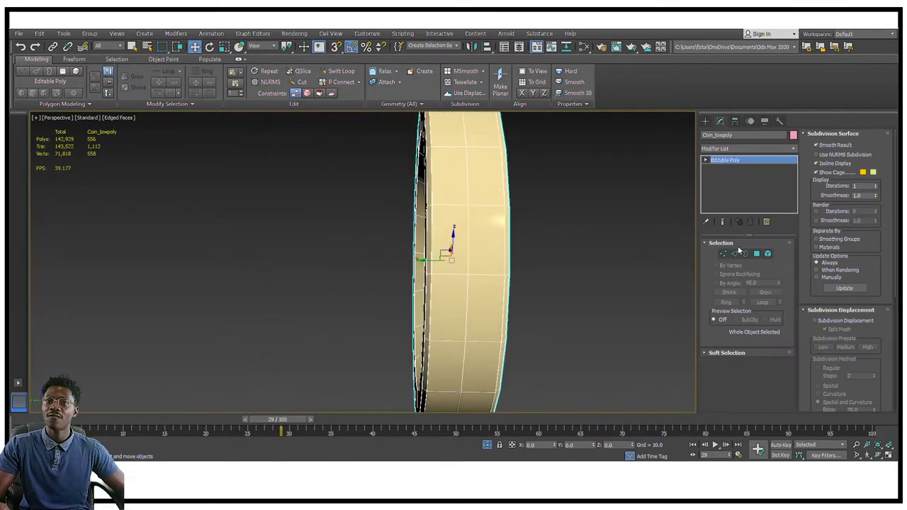
key(2)
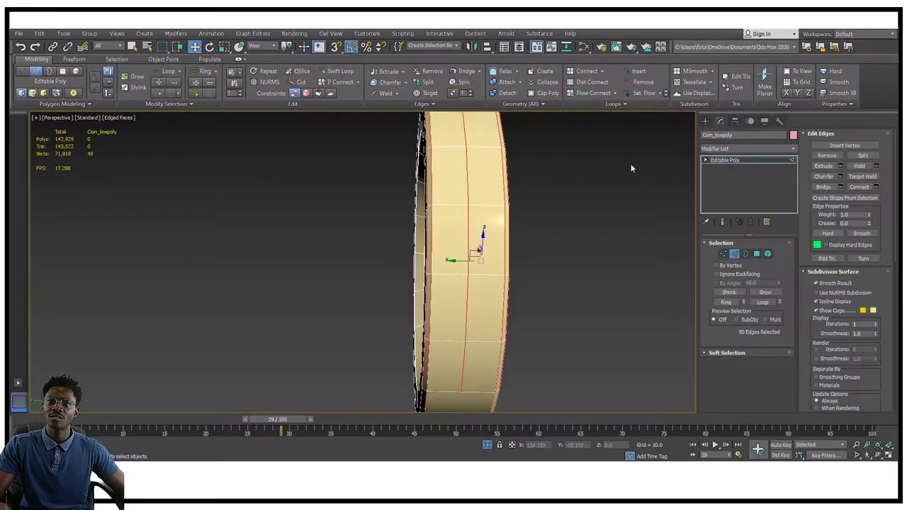
key(ctrl+z)
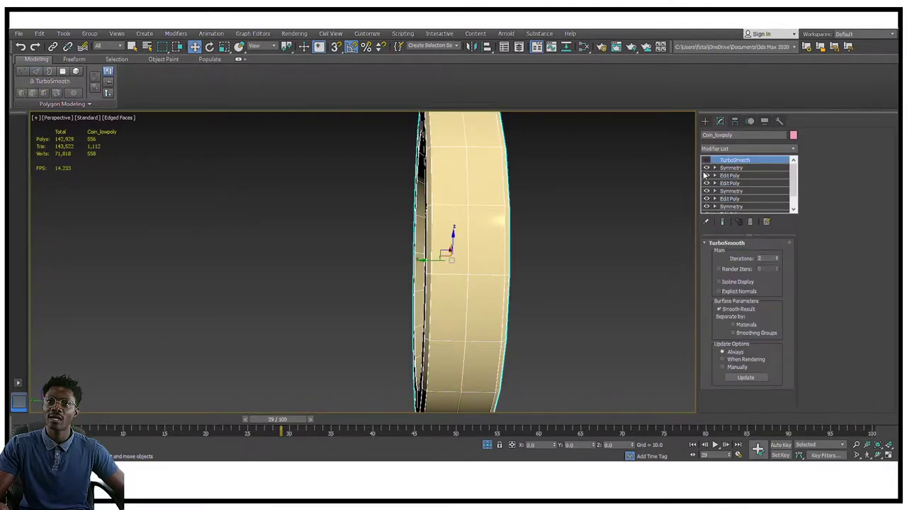
- Turn off Coin_lowpoly's upper Symmetry modifier and enter edge selection in the Edit Poly modifier directly below it
click(706, 167)
click(729, 175)
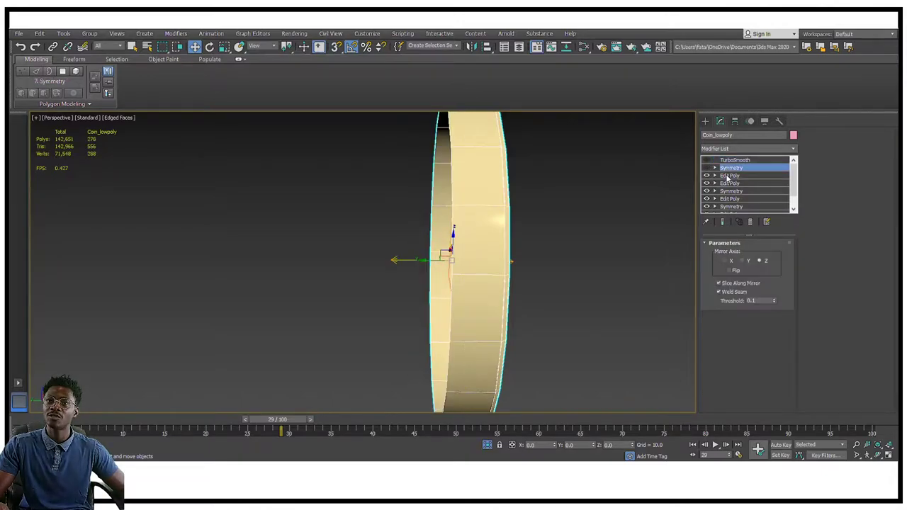
alt+middle_drag(675, 191, 648, 165)
alt+middle_drag(511, 184, 489, 174)
alt+middle_drag(478, 249, 456, 200)
scroll(454, 171, up, 6)
click(733, 315)
- Select the two support edge loops along the sloped wall of the coin's circular recess and remove them
scroll(423, 181, up, 5)
click(461, 167)
ctrl+click(391, 297)
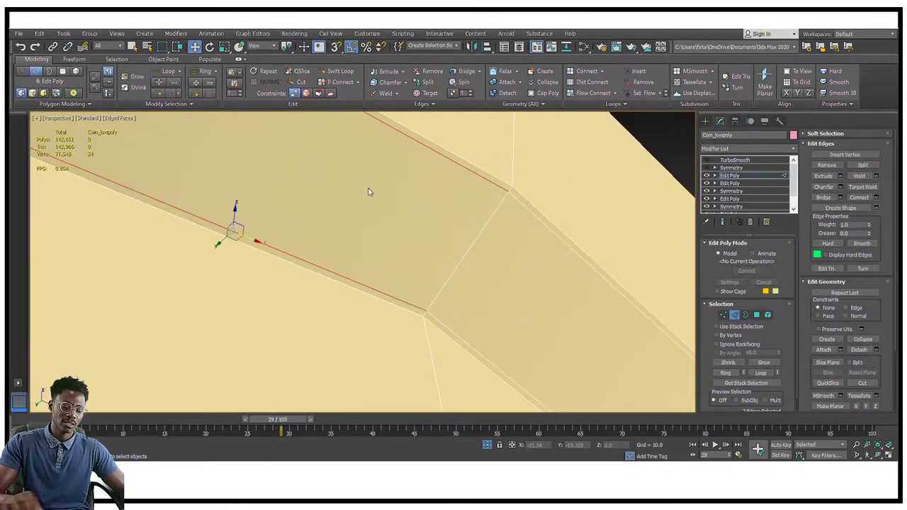
key(alt+l)
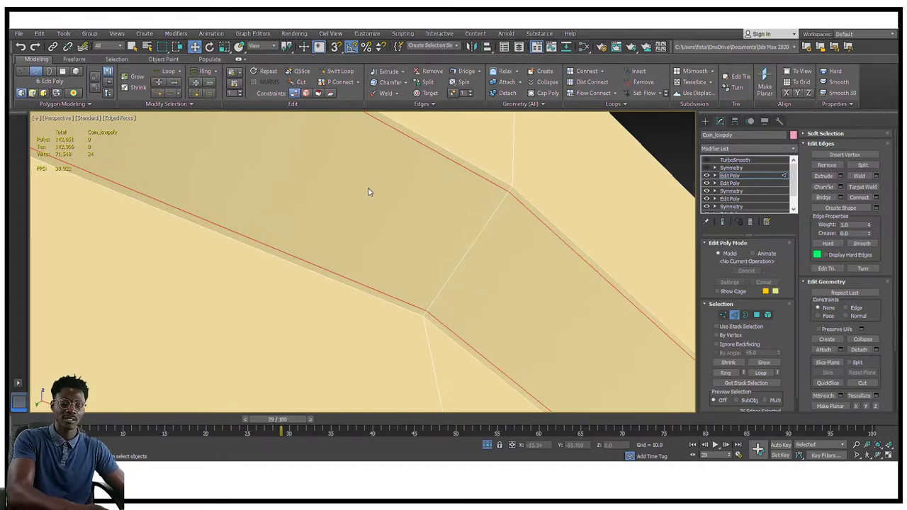
click(367, 191)
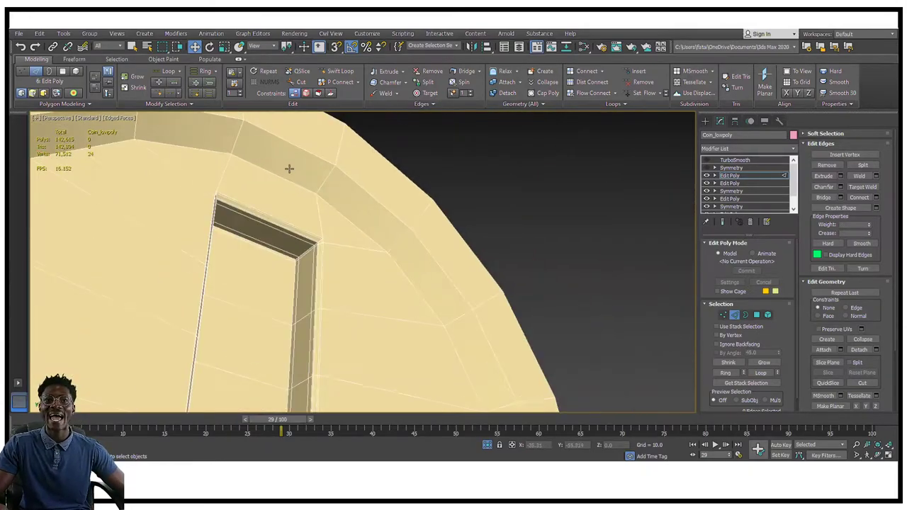
- Try selecting the support edge loop around the inner wall of the rectangular slot in the coin's face
alt+middle_drag(303, 195, 454, 227)
scroll(271, 176, down, 5)
scroll(482, 163, up, 5)
scroll(461, 184, down, 3)
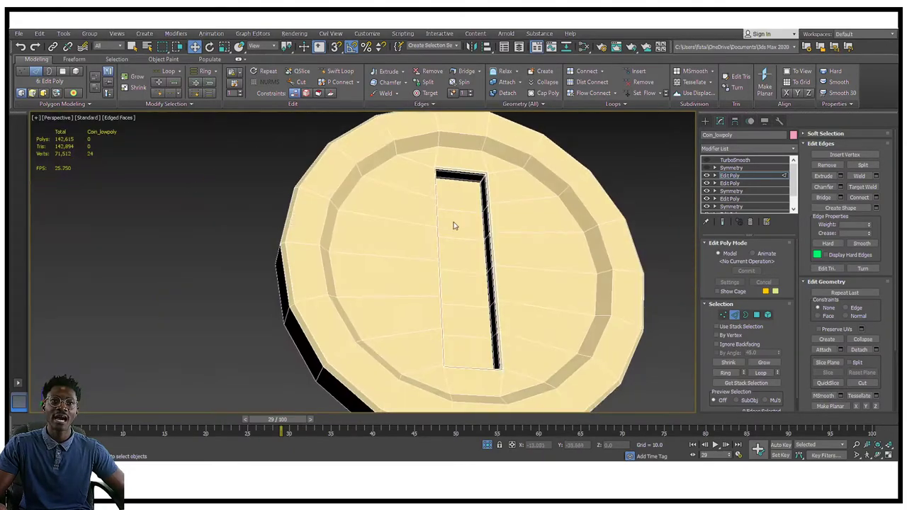
scroll(468, 184, up, 6)
scroll(496, 137, up, 2)
middle_drag(496, 137, 589, 210)
scroll(614, 201, down, 2)
scroll(567, 190, up, 4)
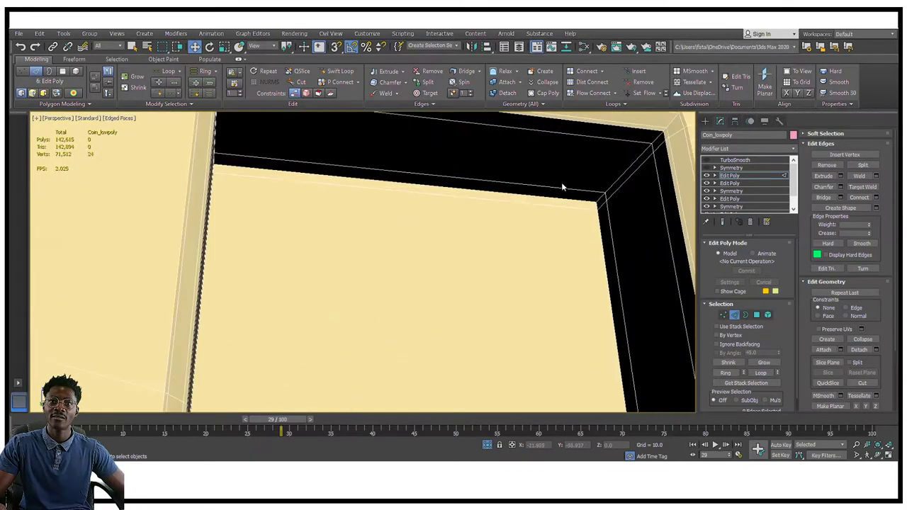
double_click(563, 188)
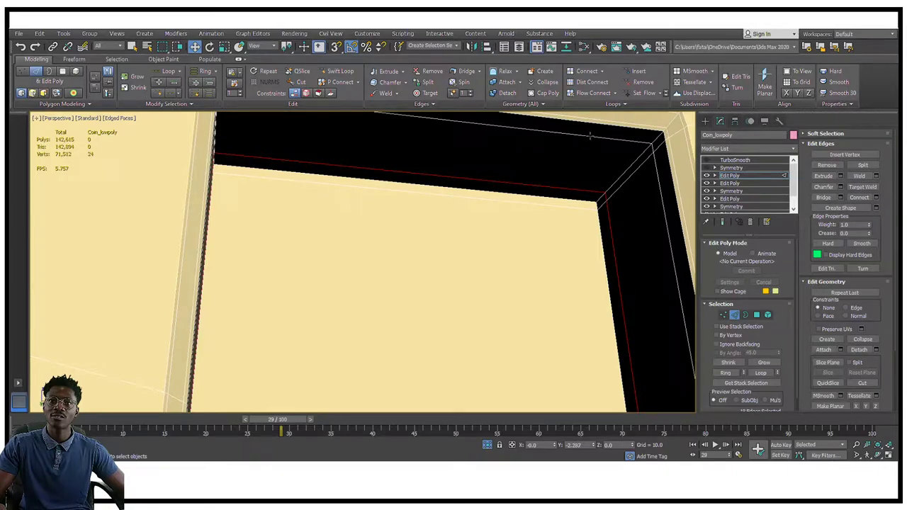
scroll(591, 136, down, 4)
middle_drag(581, 172, 518, 176)
scroll(496, 187, down, 4)
- Select all six floor polygons of the rectangular slot in polygon mode
click(756, 315)
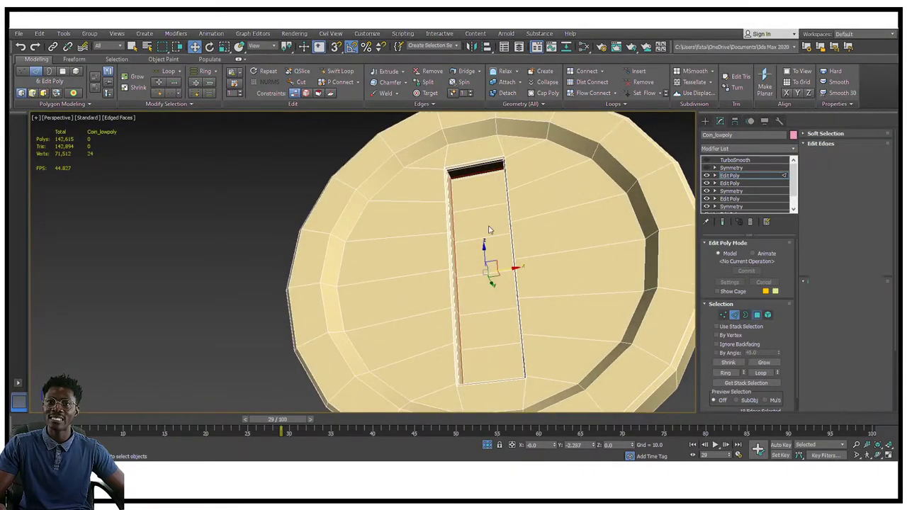
click(476, 196)
ctrl+click(475, 215)
ctrl+click(477, 256)
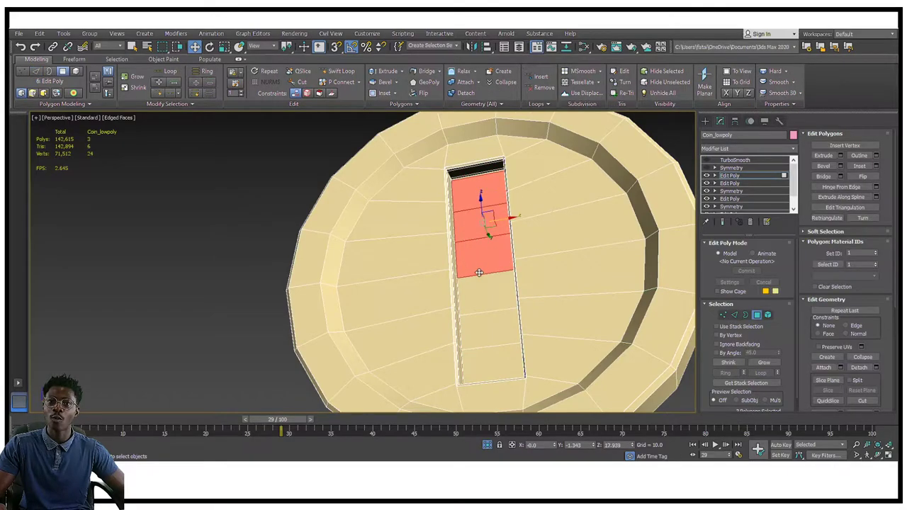
drag(478, 287, 481, 372)
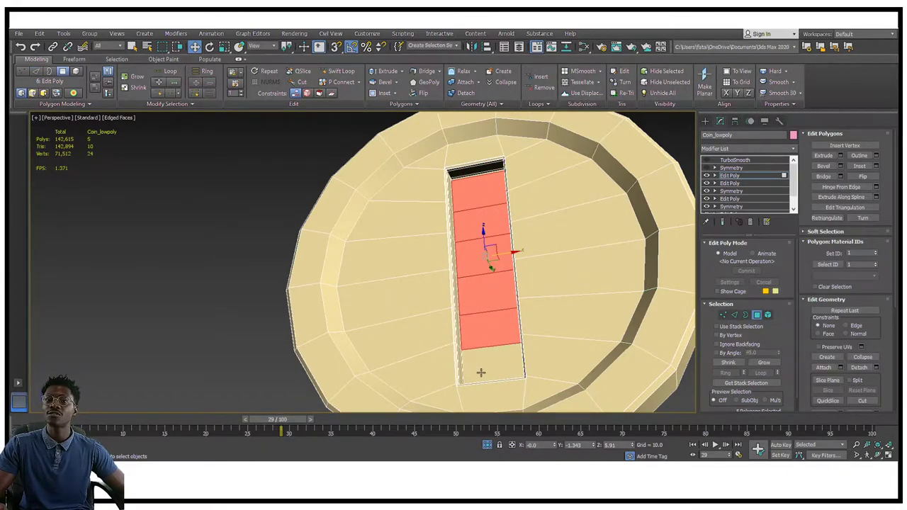
click(487, 353)
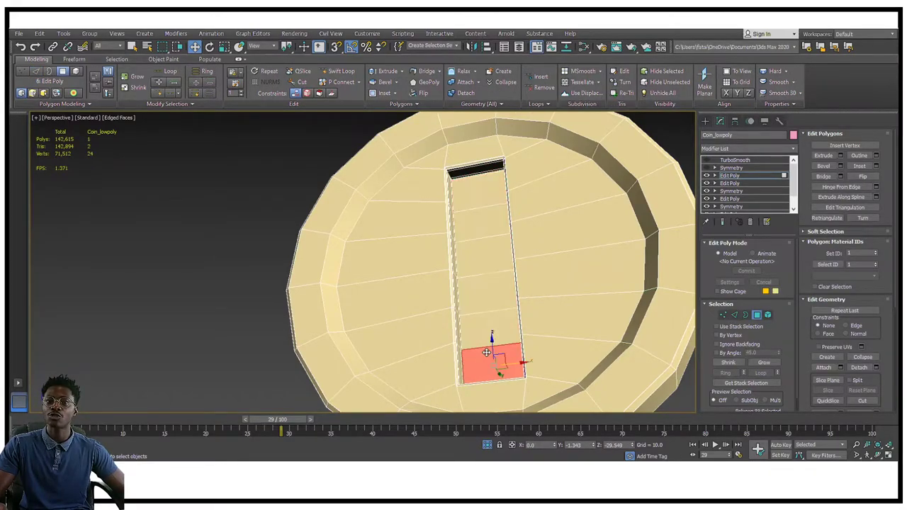
ctrl+click(489, 305)
ctrl+click(489, 329)
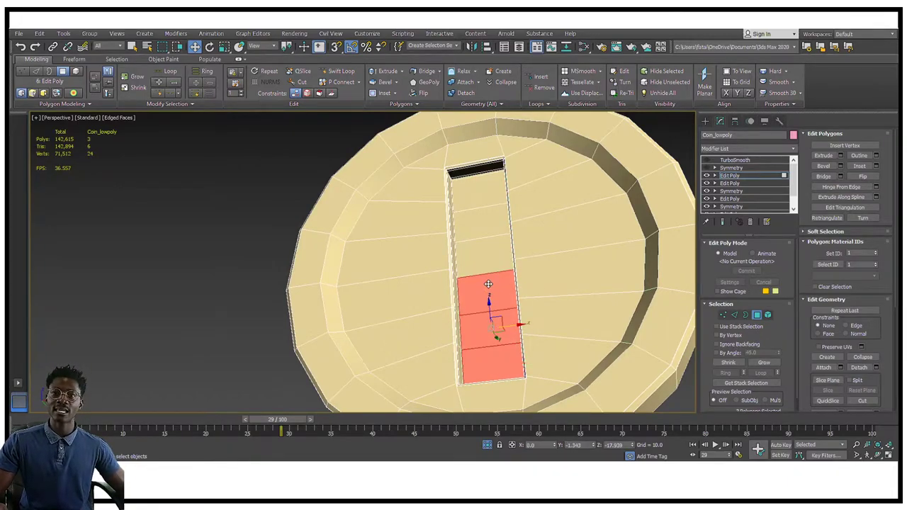
ctrl+click(489, 252)
ctrl+click(482, 223)
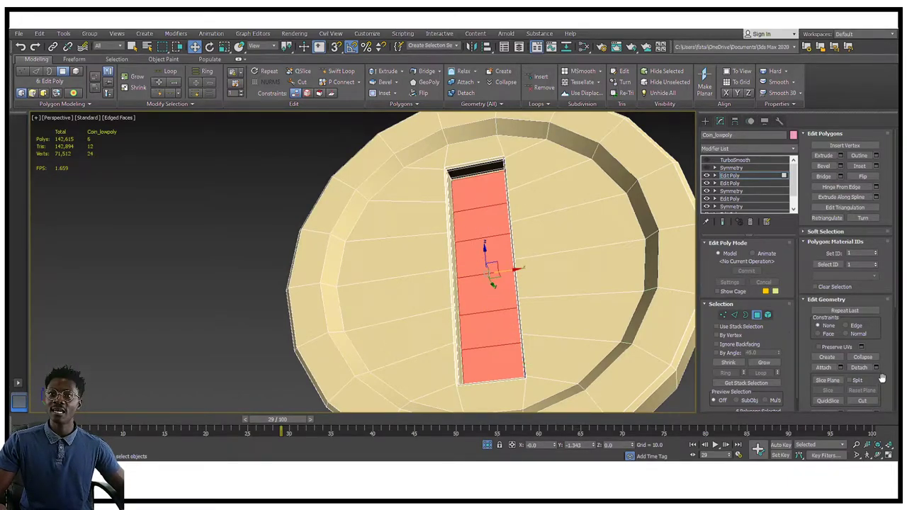
- Grow the polygon selection until it covers the slot's walls and surrounding support strip, and delete those polygons
click(778, 364)
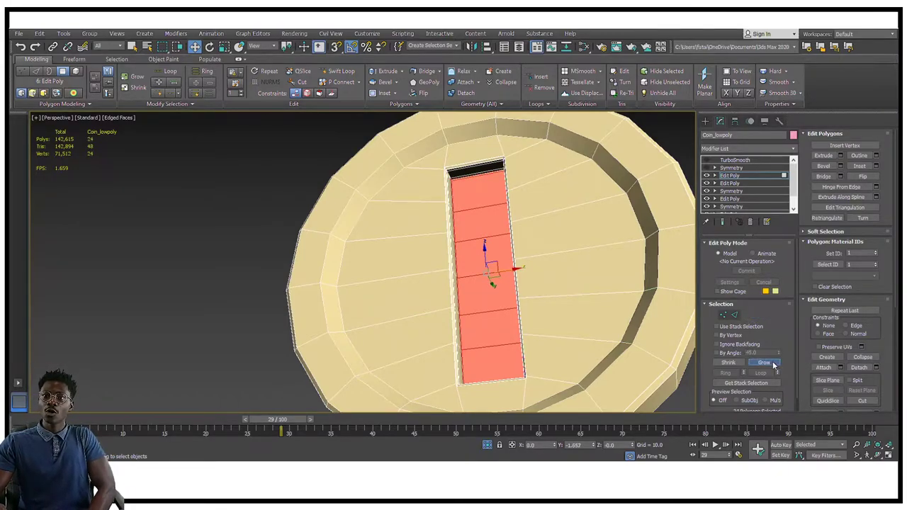
click(774, 364)
click(775, 364)
click(774, 364)
click(775, 364)
scroll(416, 215, up, 15)
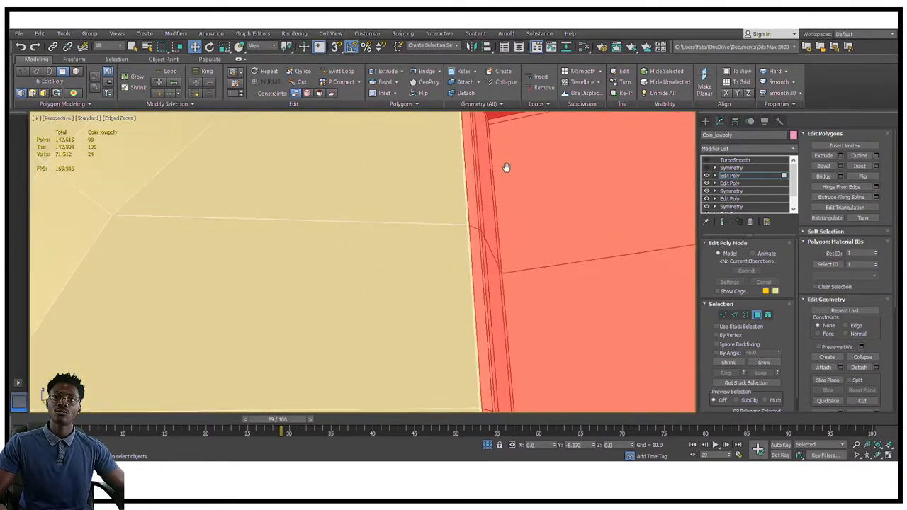
middle_drag(465, 212, 668, 173)
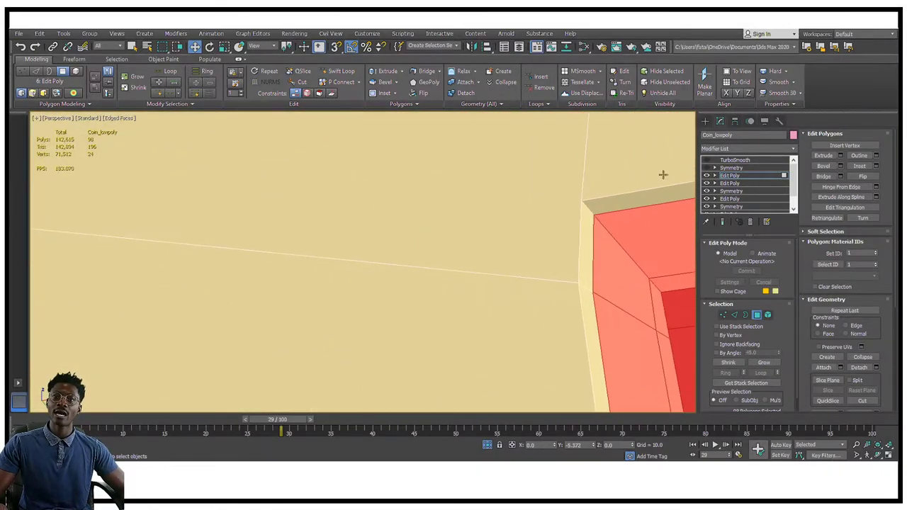
click(762, 363)
scroll(538, 229, down, 10)
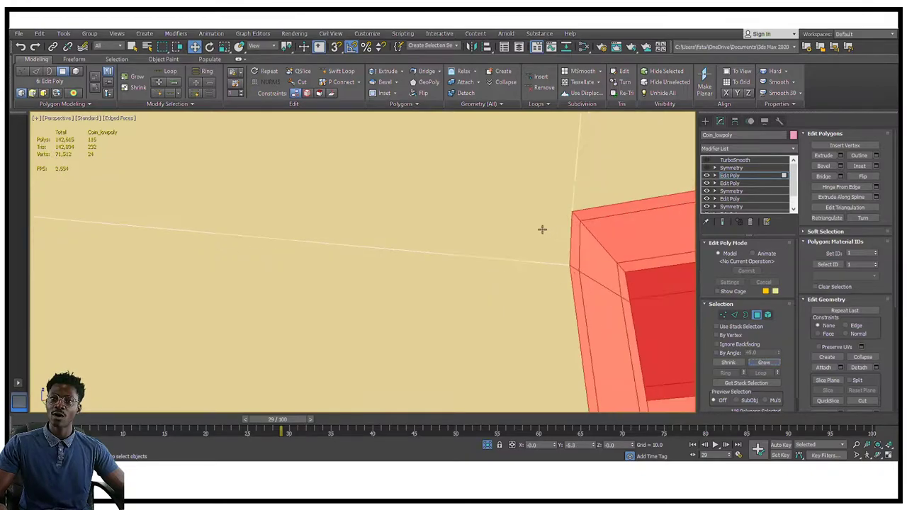
scroll(517, 228, up, 4)
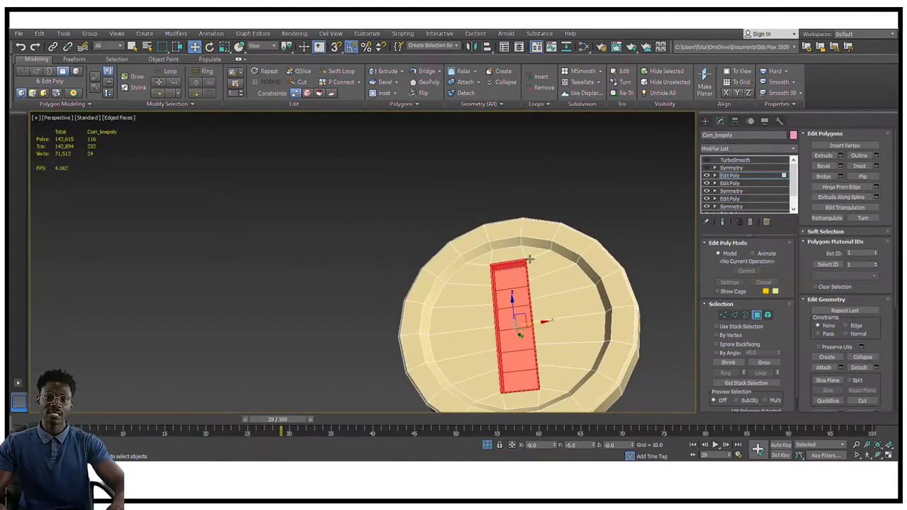
key(Delete)
- Select the open border around the rectangular hole left in the coin's face
scroll(532, 274, up, 5)
scroll(532, 273, down, 4)
middle_drag(531, 274, 631, 312)
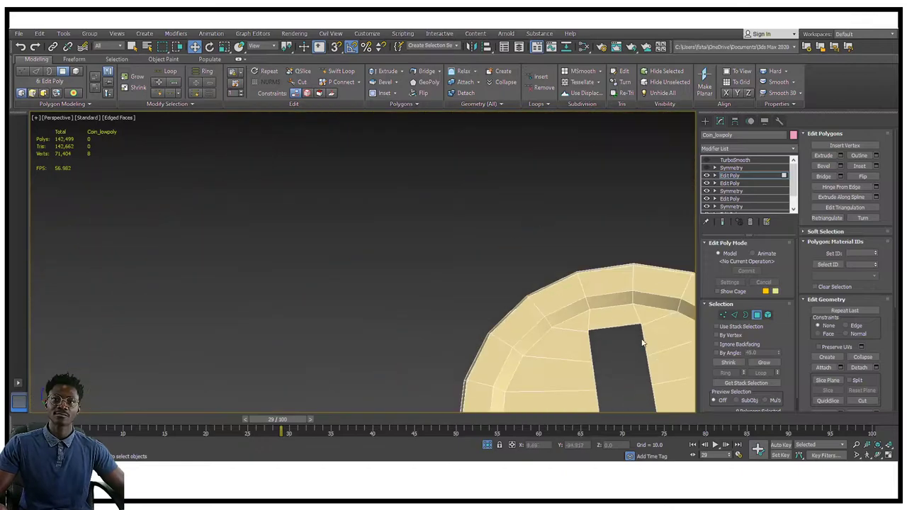
scroll(572, 250, down, 3)
middle_drag(573, 251, 555, 265)
scroll(554, 264, up, 5)
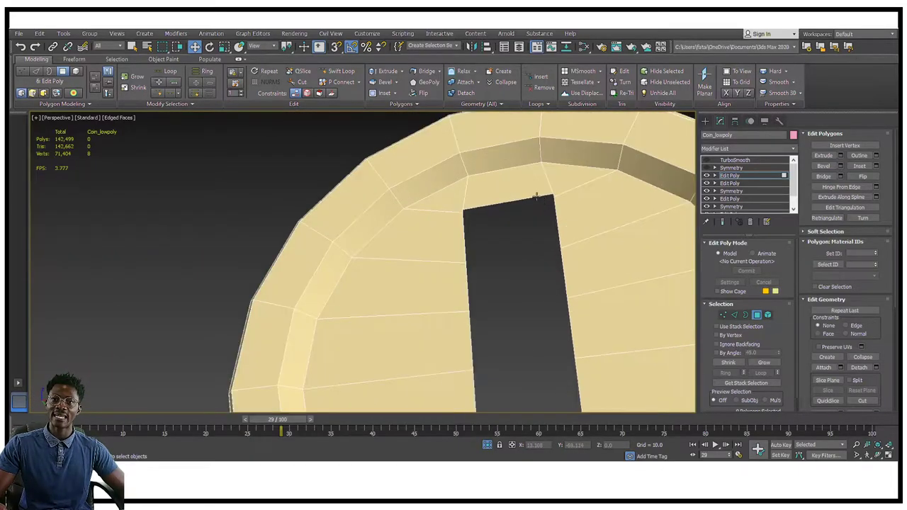
click(746, 315)
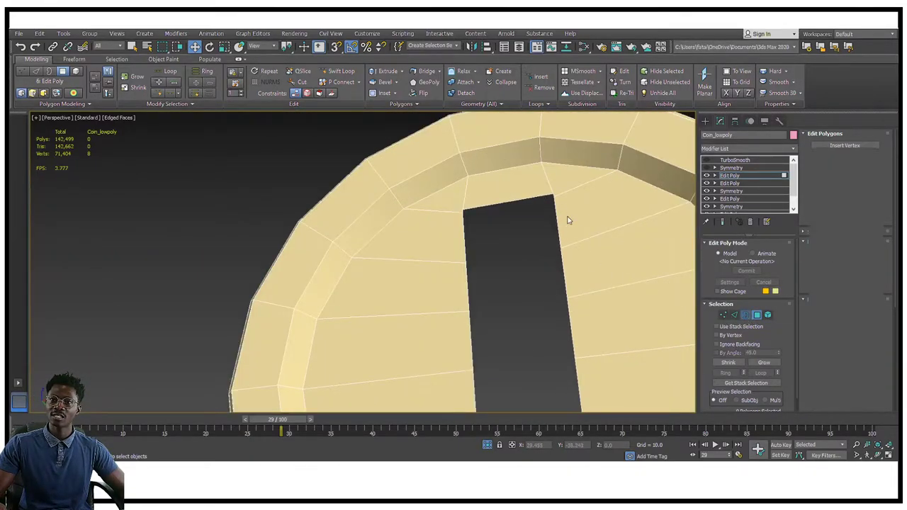
drag(520, 226, 574, 244)
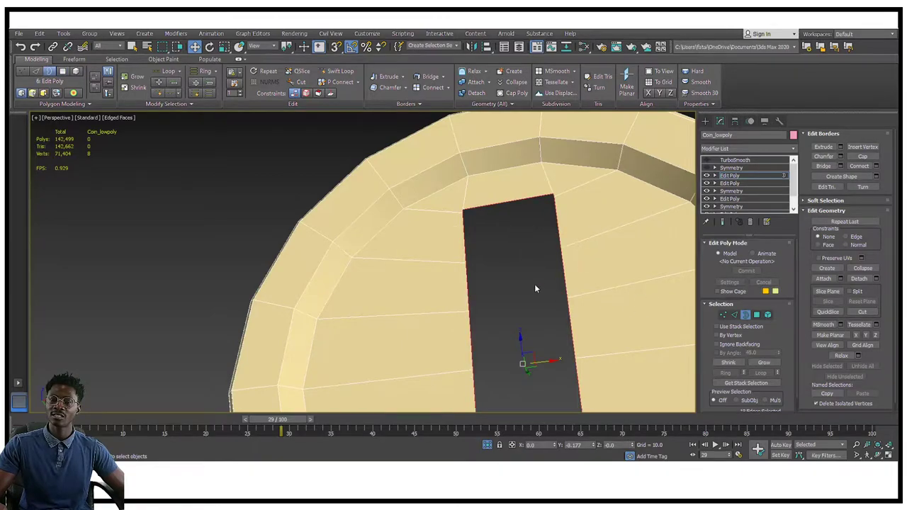
- Scale the hole's border to 0 along X so it collapses into a vertical line, and commit the transform
scroll(537, 290, down, 6)
alt+middle_drag(557, 314, 536, 253)
scroll(517, 257, up, 5)
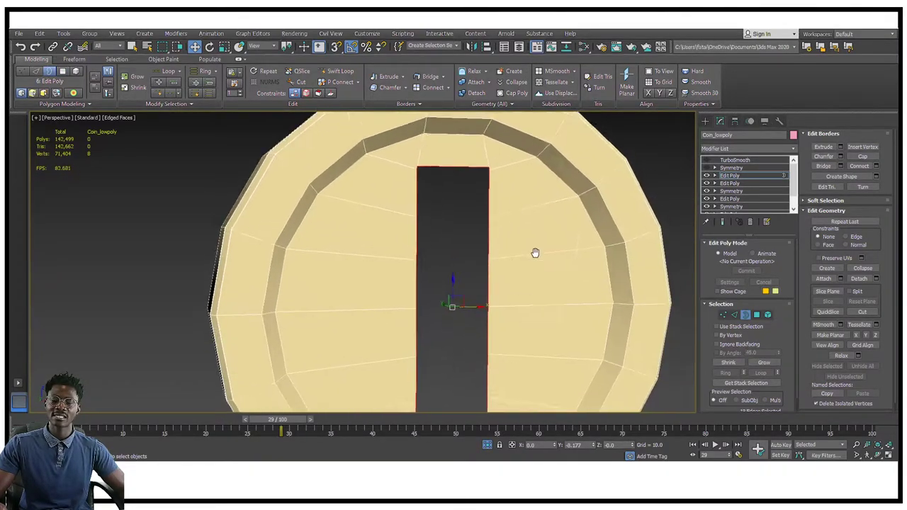
scroll(537, 251, down, 4)
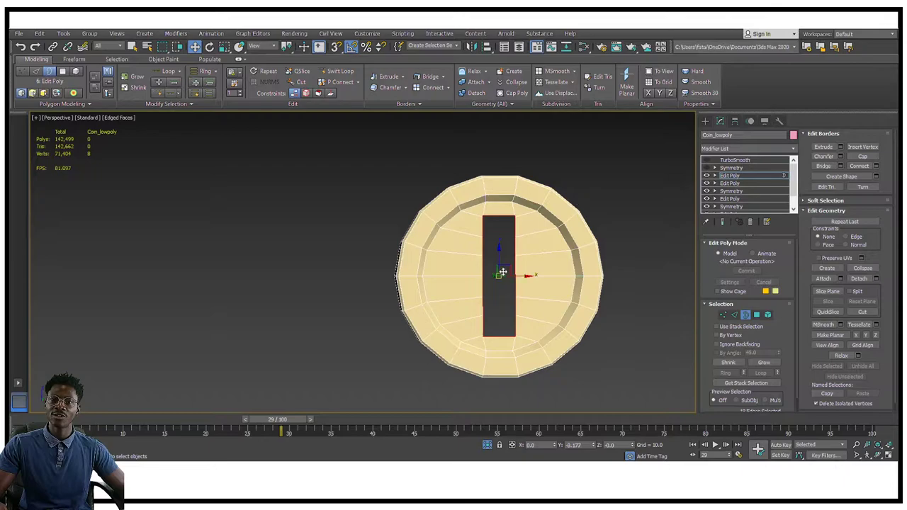
mouse_move(515, 287)
alt+middle_down()
mouse_move(472, 275)
mouse_move(506, 280)
mouse_move(518, 304)
alt+middle_up()
key(r)
drag(521, 307, 146, 258)
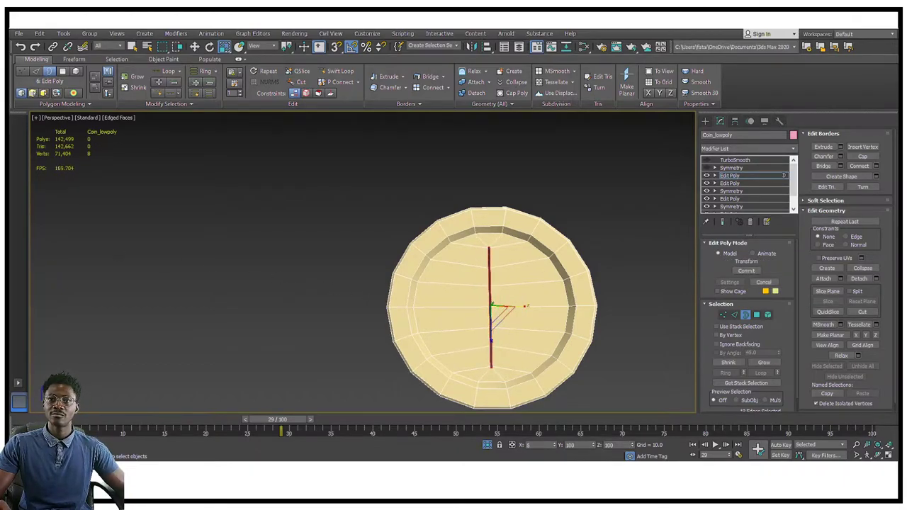
drag(92, 250, 16, 238)
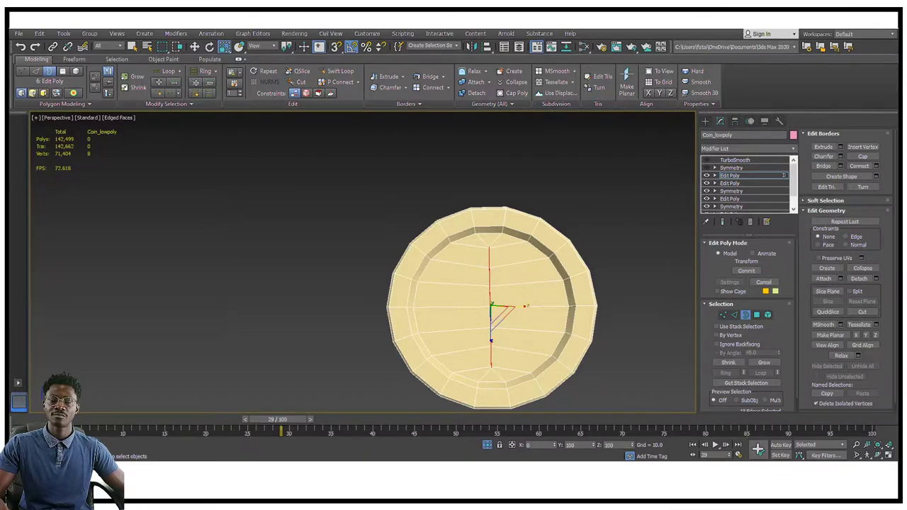
click(746, 271)
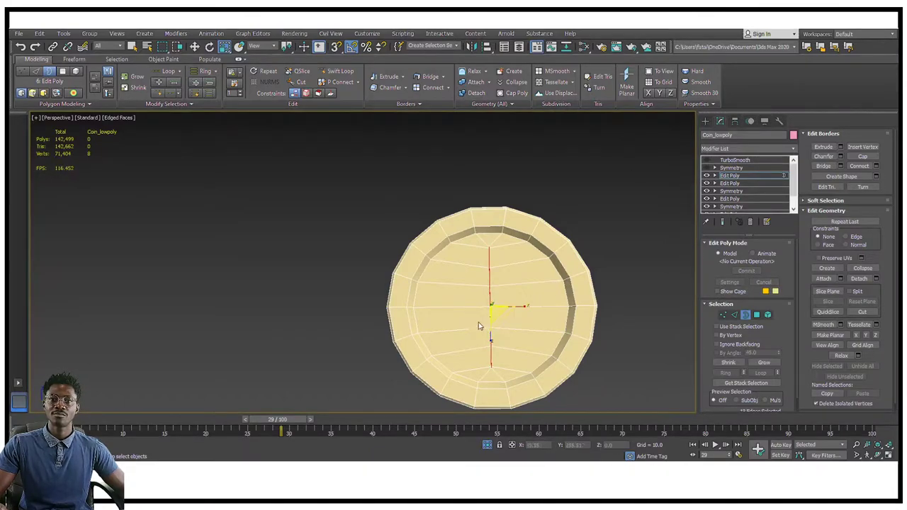
- Try scaling the collapsed vertical border again
scroll(534, 266, up, 6)
middle_drag(492, 195, 647, 200)
scroll(443, 226, down, 5)
middle_drag(445, 228, 441, 149)
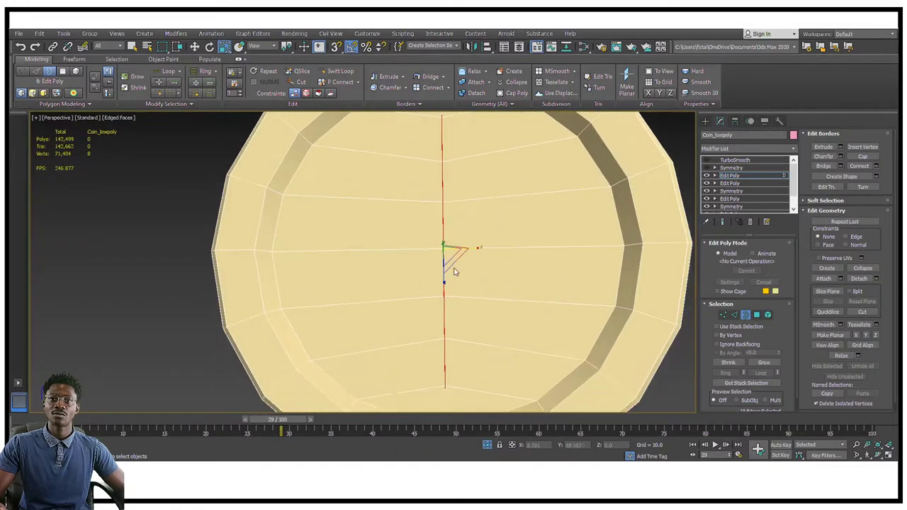
click(464, 253)
drag(464, 253, 710, 187)
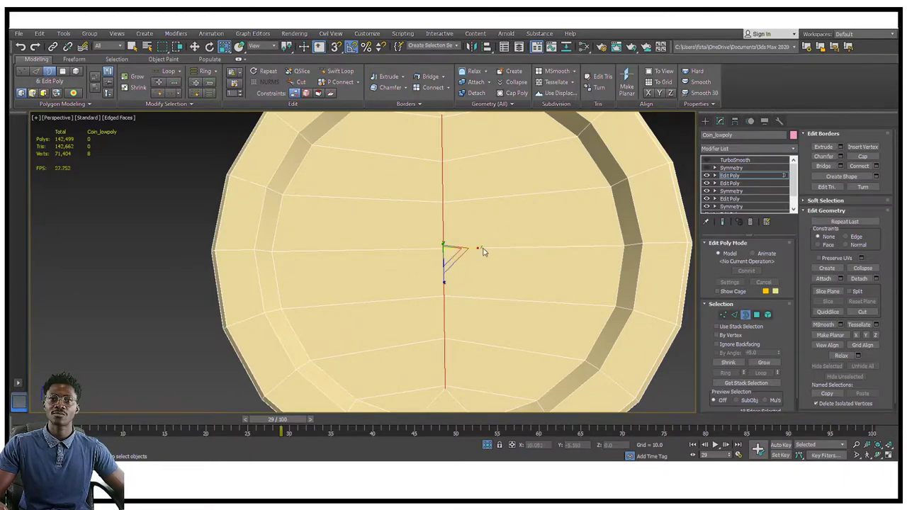
- Delete the collapsed border together with the floor polygons of the coin's circular recess
middle_drag(550, 174, 582, 259)
scroll(583, 260, down, 5)
middle_drag(544, 235, 543, 216)
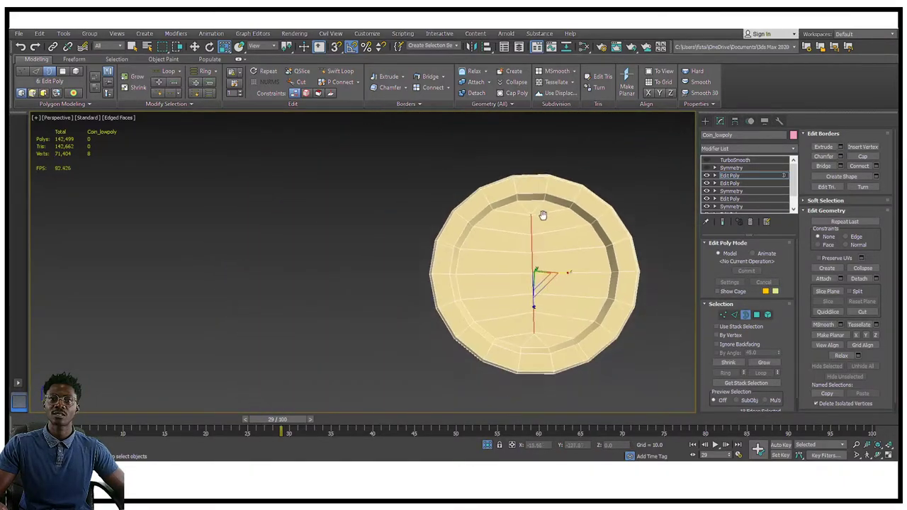
scroll(546, 257, up, 5)
scroll(547, 257, down, 5)
middle_drag(548, 257, 530, 268)
key(Delete)
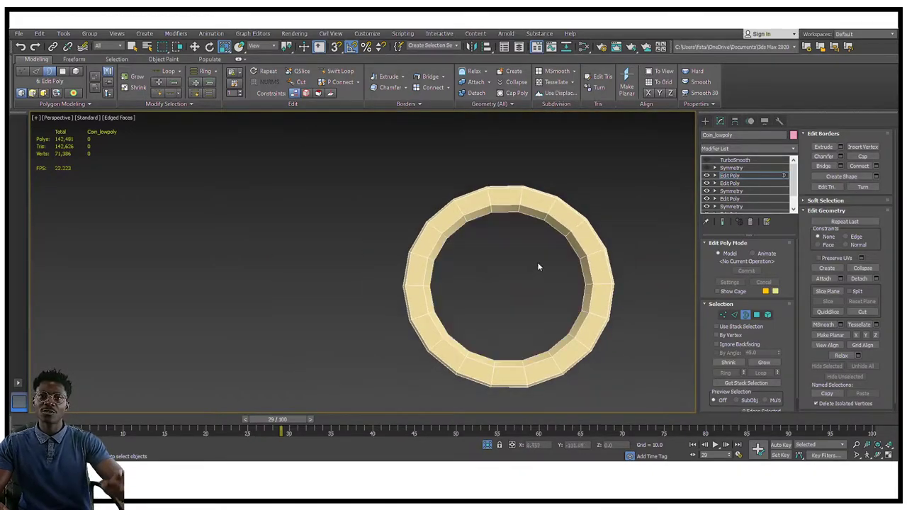
- Select the ring's open inner border in the Front view and extrude it inward by scaling a copy along X into a vertical centre line
click(556, 231)
middle_drag(543, 246, 504, 250)
key(f)
key(z)
middle_drag(267, 221, 303, 200)
scroll(438, 242, up, 5)
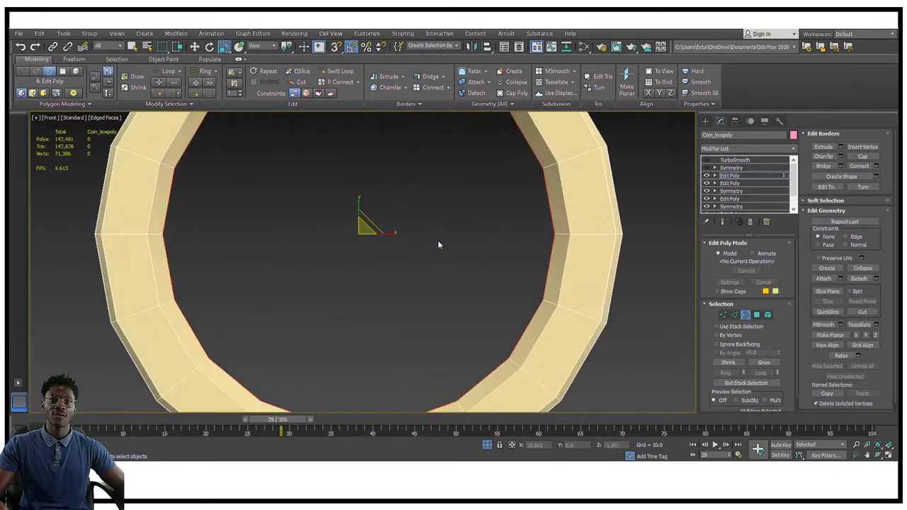
scroll(438, 245, down, 4)
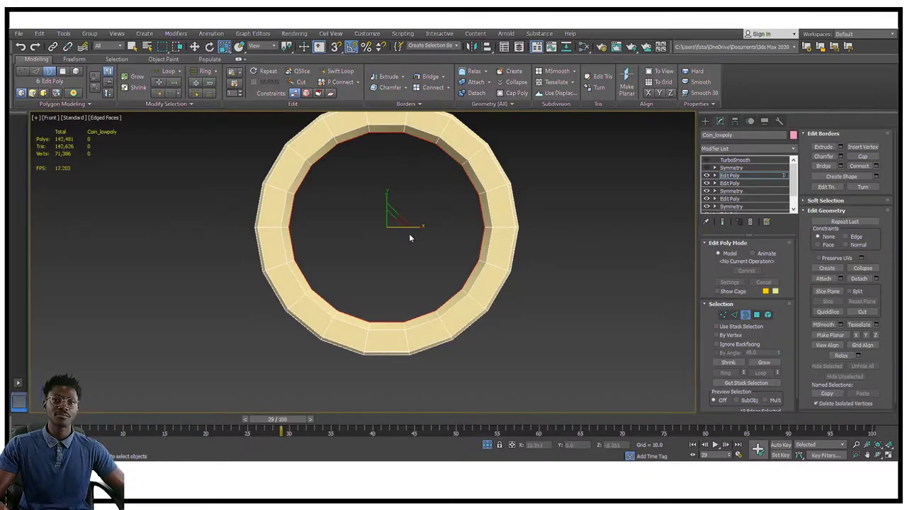
shift+drag(415, 225, 49, 215)
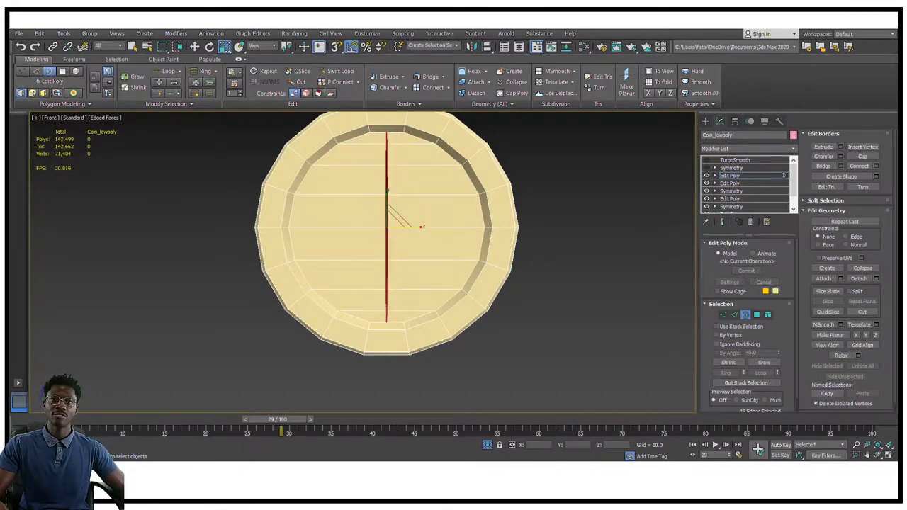
drag(407, 227, 99, 225)
drag(388, 225, 388, 226)
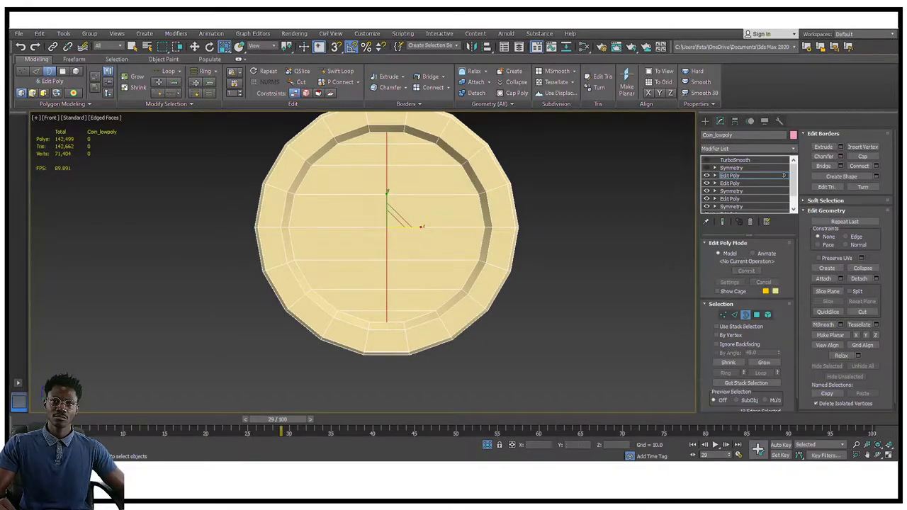
- Weld the overlapping vertices along the recess floor's vertical centre line with a 0.1 threshold
click(723, 315)
right_click(434, 166)
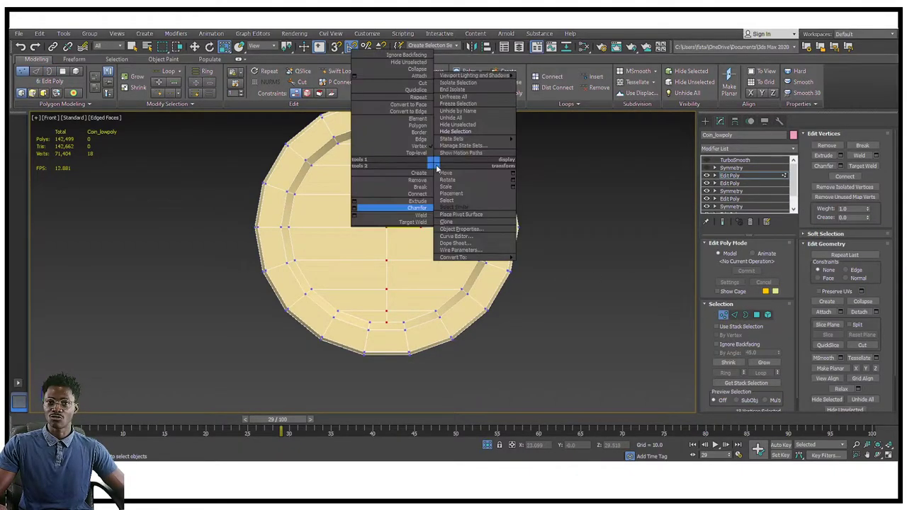
click(354, 216)
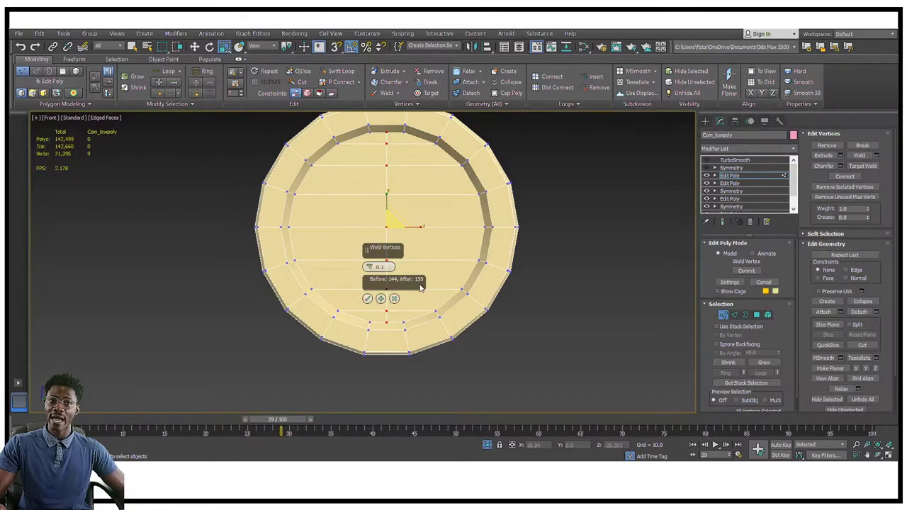
click(367, 298)
alt+middle_drag(448, 226, 507, 242)
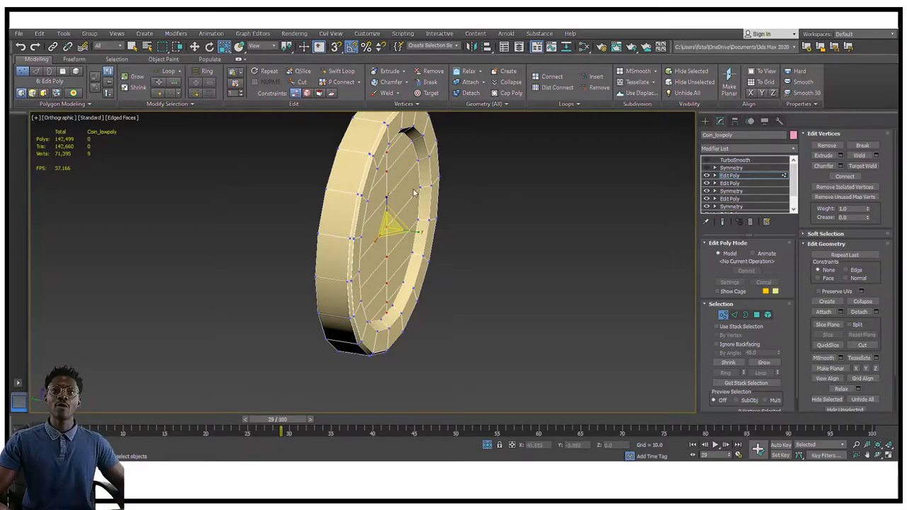
alt+middle_drag(444, 195, 460, 161)
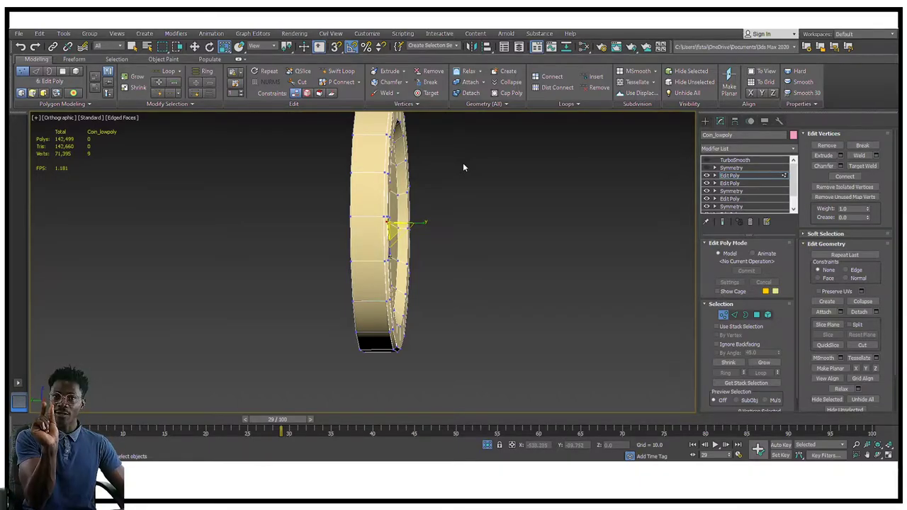
- Remove the vertical centre edge loop from the floor of the coin's recess
alt+middle_drag(468, 137, 275, 195)
scroll(376, 184, up, 3)
alt+middle_drag(382, 179, 471, 155)
scroll(525, 182, down, 5)
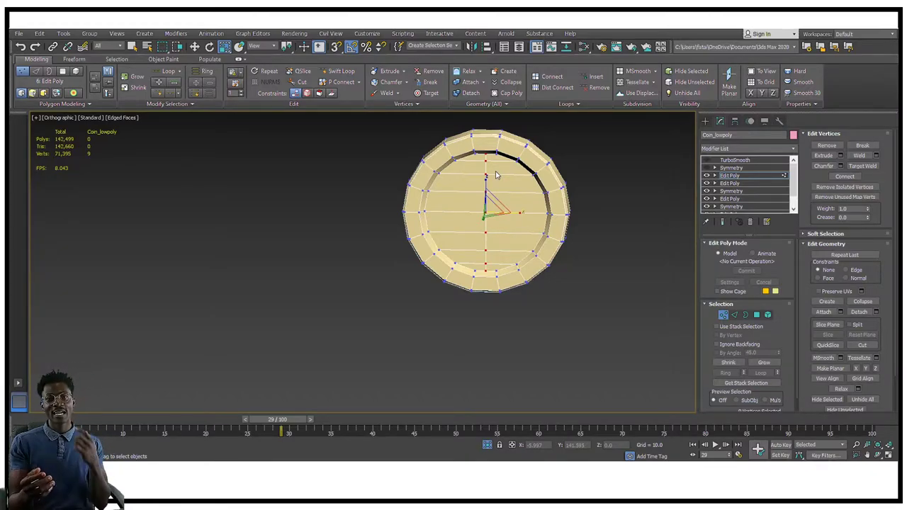
alt+middle_drag(486, 182, 529, 195)
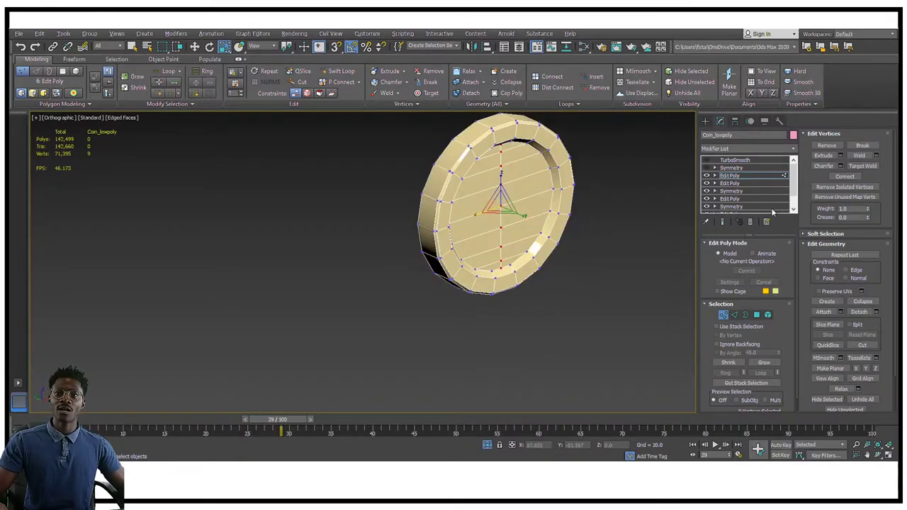
alt+middle_drag(528, 234, 544, 196)
scroll(499, 246, up, 5)
middle_drag(497, 265, 546, 286)
key(2)
key(2)
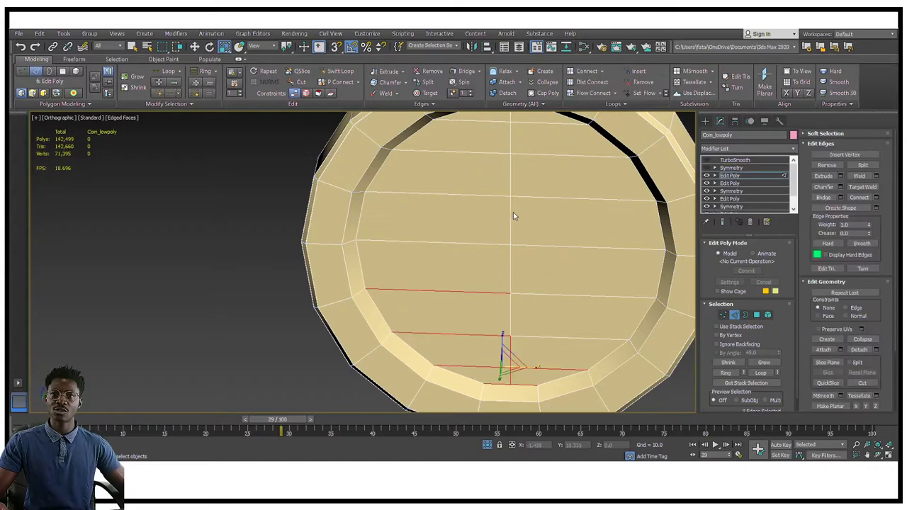
double_click(510, 237)
click(581, 190)
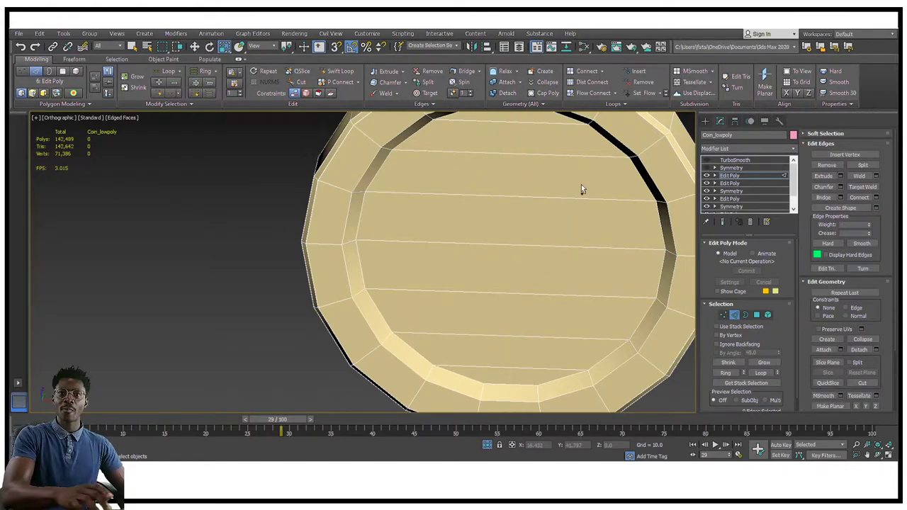
- Check the half coin's open back border and turn on the Symmetry modifier that mirrors the half
alt+middle_drag(583, 148, 433, 220)
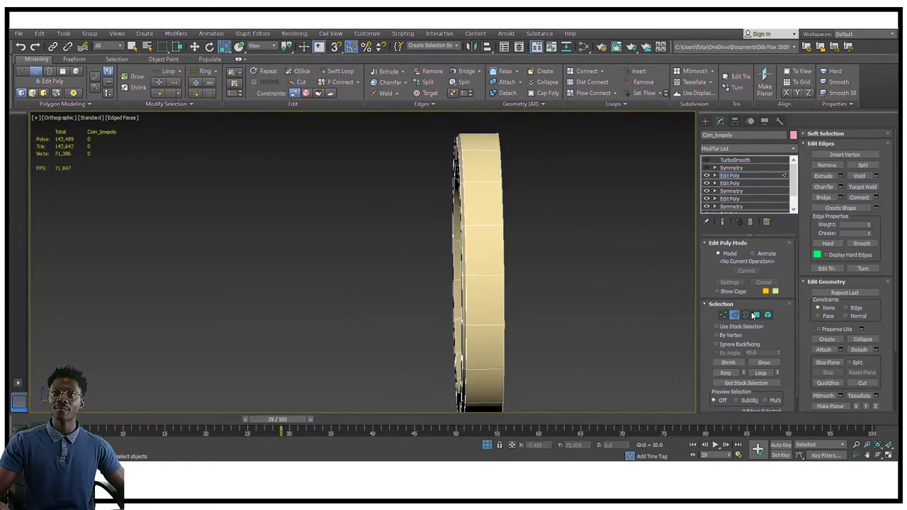
click(732, 168)
click(736, 176)
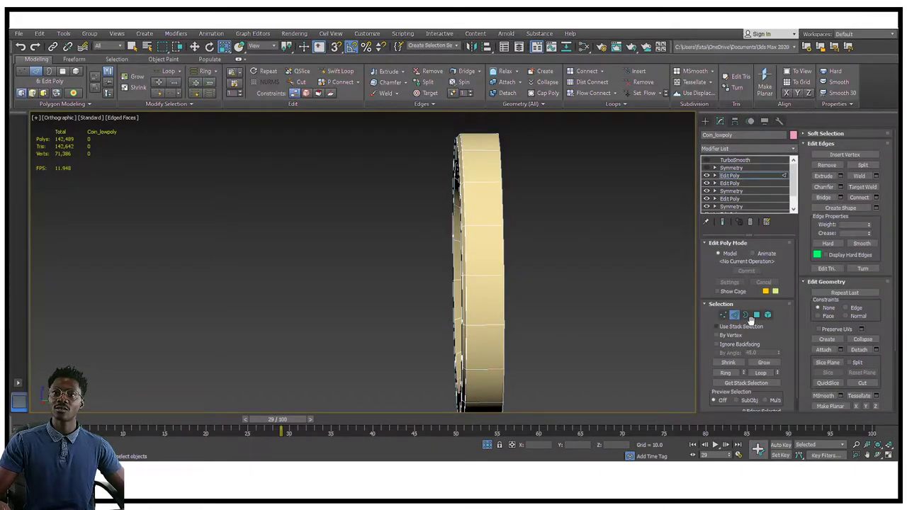
click(745, 314)
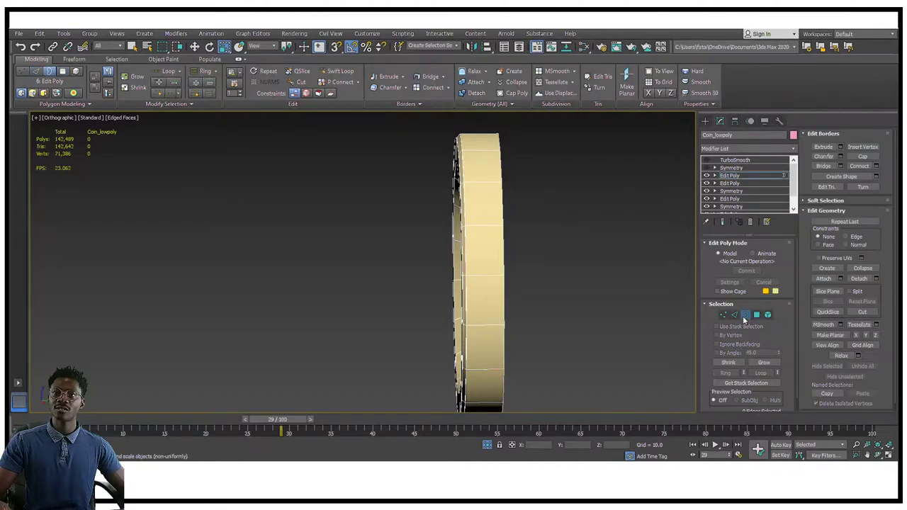
click(498, 206)
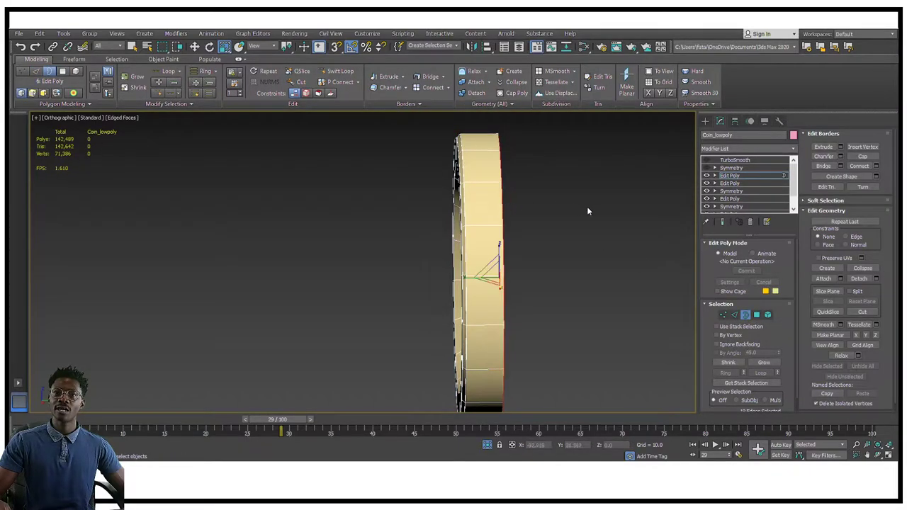
click(731, 168)
alt+middle_drag(496, 234, 641, 186)
click(641, 186)
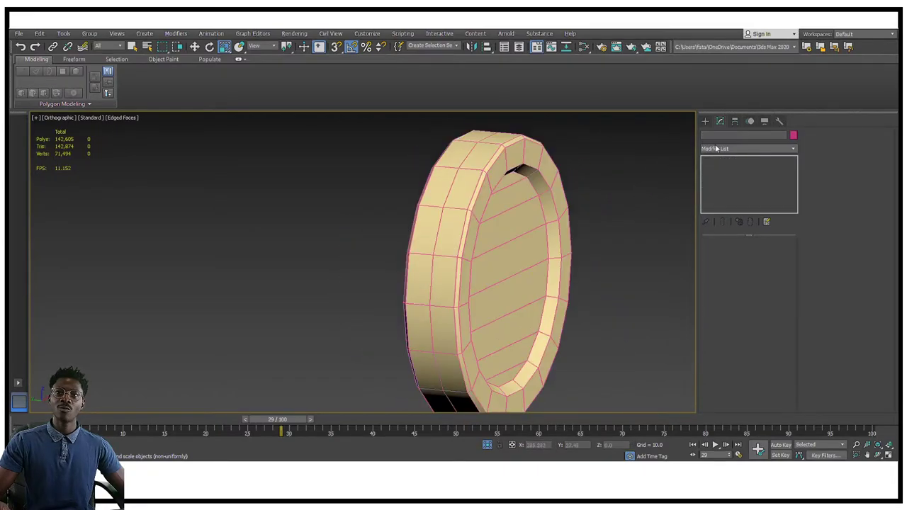
- Inspect the mirrored coin with and without edged faces, and preview it with TurboSmooth on and off
click(705, 121)
mouse_move(537, 146)
alt+middle_down()
mouse_move(512, 143)
mouse_move(532, 162)
alt+middle_up()
click(219, 283)
key(z)
mouse_move(306, 241)
alt+middle_down()
mouse_move(302, 221)
mouse_move(366, 194)
mouse_move(373, 209)
alt+middle_up()
key(F4)
key(F4)
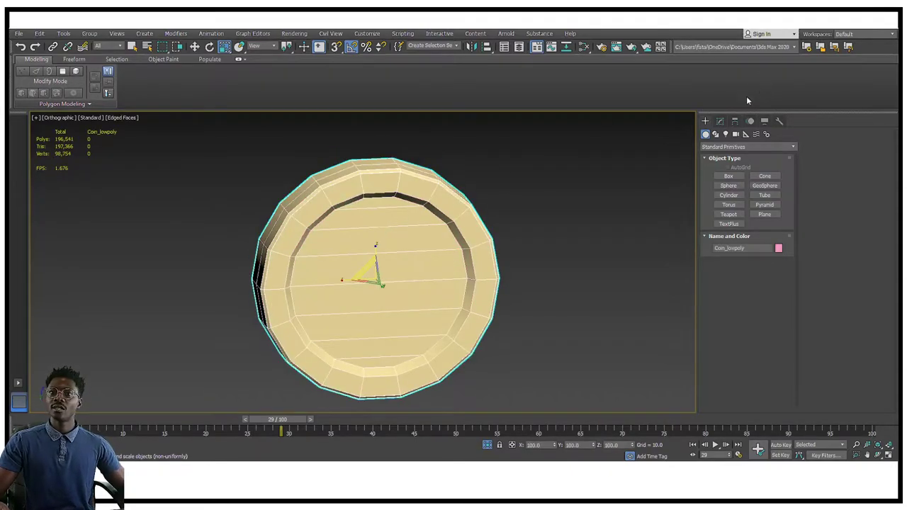
click(720, 122)
click(707, 161)
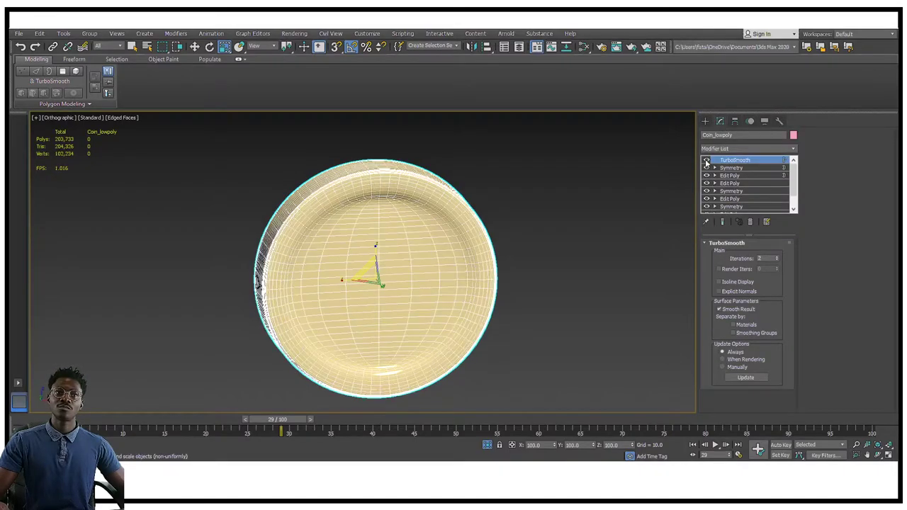
click(706, 161)
- Cut the TurboSmooth modifier from the stack and convert the coin to an Editable Poly
right_click(728, 160)
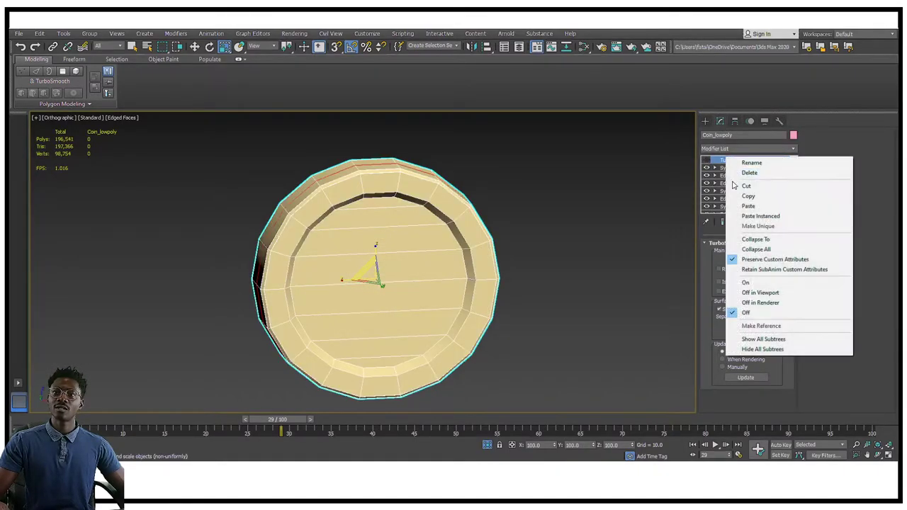
click(739, 187)
alt+middle_drag(463, 236, 464, 196)
right_click(464, 196)
mouse_move(495, 295)
click(430, 299)
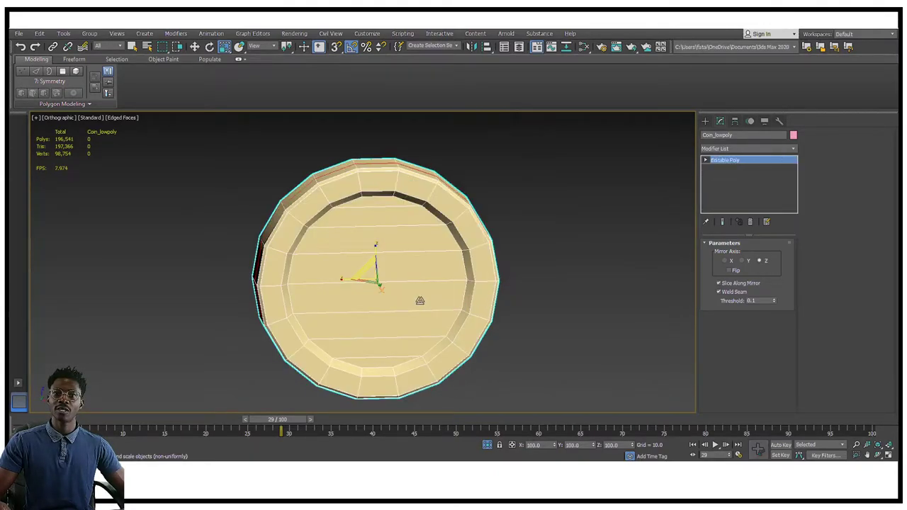
- Remove the edge loop running around the middle of the coin's outer rim, including its vertices
alt+middle_drag(432, 206, 548, 209)
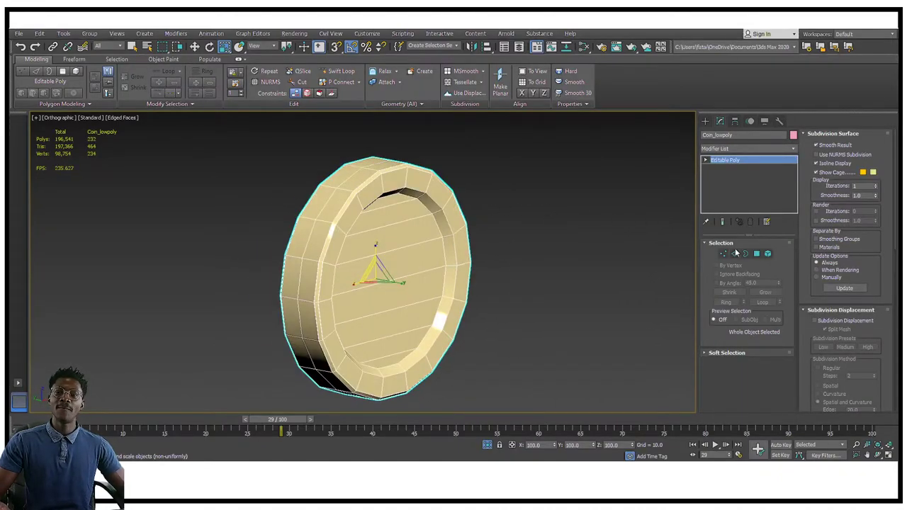
click(734, 253)
double_click(349, 211)
key(ctrl+BackSpace)
mouse_move(329, 206)
alt+middle_down()
mouse_move(379, 220)
mouse_move(496, 210)
mouse_move(335, 221)
alt+middle_up()
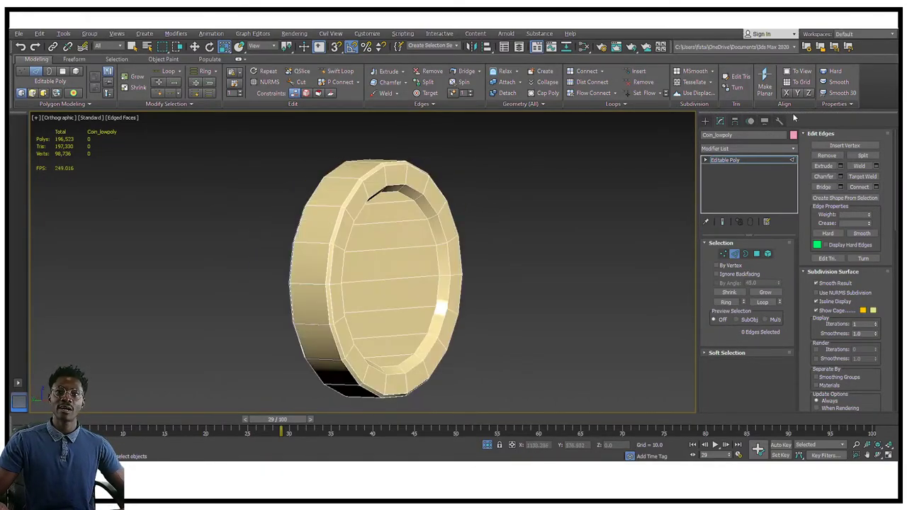
click(706, 124)
- Examine the low-poly coin's shading and silhouette from several angles and distances with edged faces off
mouse_move(447, 153)
alt+middle_down()
mouse_move(447, 177)
mouse_move(484, 139)
mouse_move(496, 167)
mouse_move(447, 160)
mouse_move(440, 178)
mouse_move(405, 178)
mouse_move(437, 207)
mouse_move(403, 200)
mouse_move(405, 184)
mouse_move(377, 196)
mouse_move(367, 175)
mouse_move(488, 140)
mouse_move(499, 205)
mouse_move(521, 177)
mouse_move(558, 181)
alt+middle_up()
key(F4)
scroll(463, 205, down, 5)
middle_drag(494, 199, 381, 248)
click(510, 215)
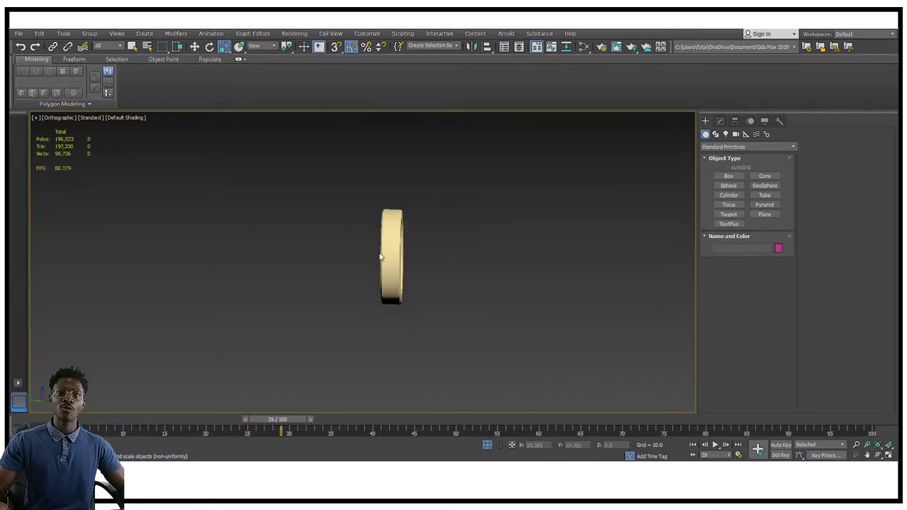
scroll(382, 248, up, 6)
click(430, 211)
alt+middle_drag(430, 212, 508, 153)
scroll(513, 204, down, 5)
alt+middle_drag(508, 153, 503, 174)
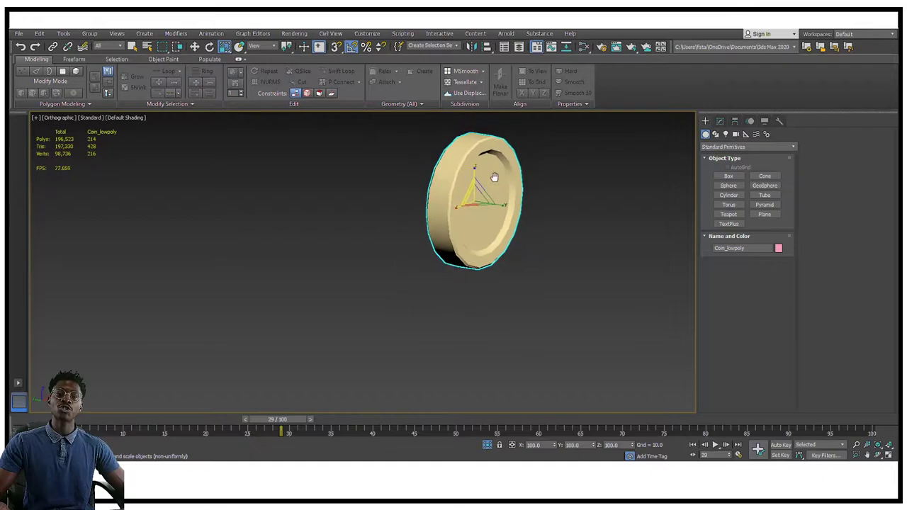
scroll(419, 165, up, 5)
alt+middle_drag(419, 164, 438, 185)
scroll(365, 180, down, 4)
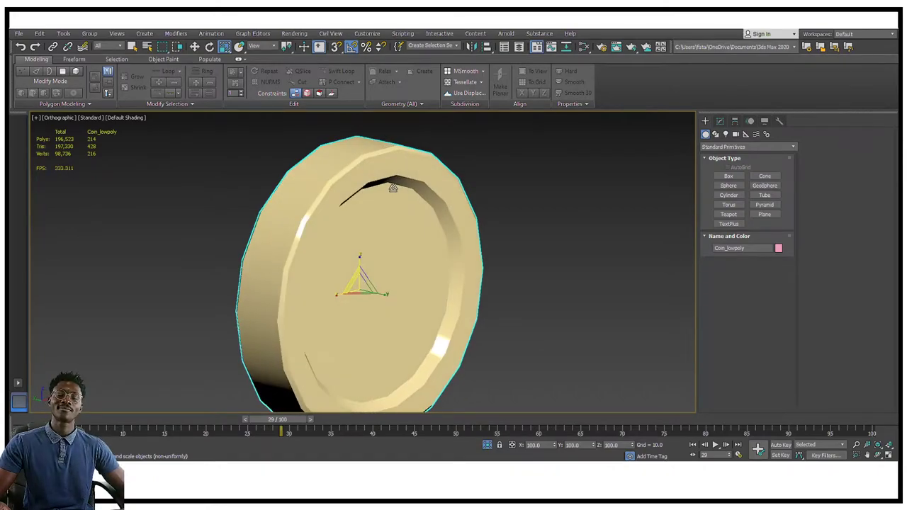
scroll(438, 185, up, 3)
alt+middle_drag(369, 135, 435, 117)
alt+middle_drag(290, 171, 453, 163)
- Check element and polygon selection on the whole coin and the polygon ring of the recess wall
click(735, 122)
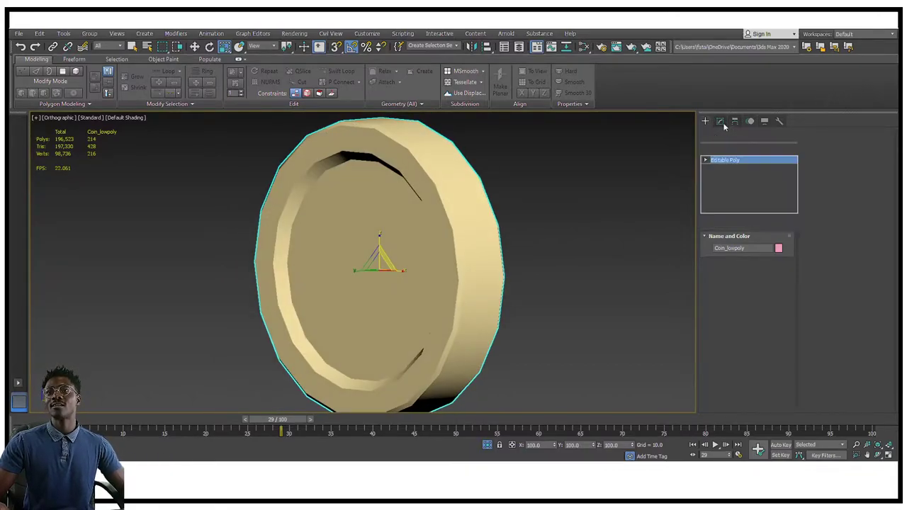
click(767, 253)
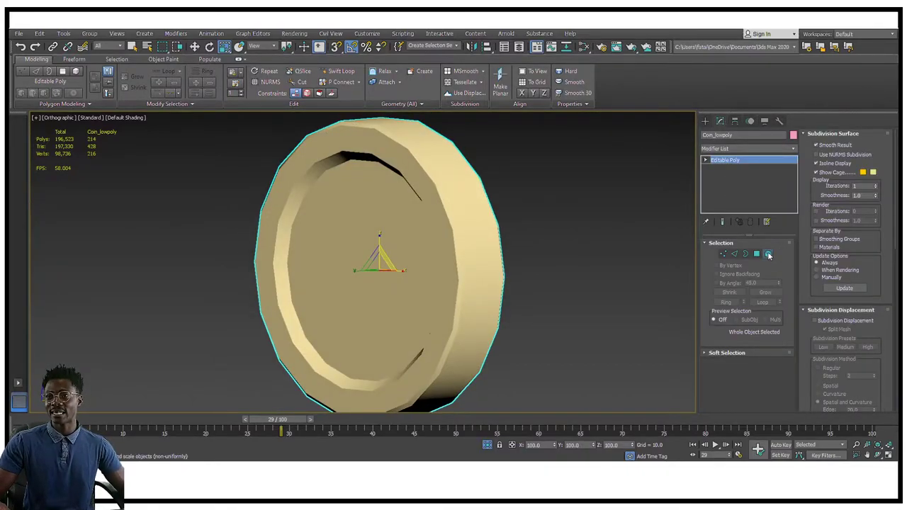
click(457, 230)
mouse_move(457, 231)
alt+middle_down()
mouse_move(411, 211)
mouse_move(470, 227)
alt+middle_up()
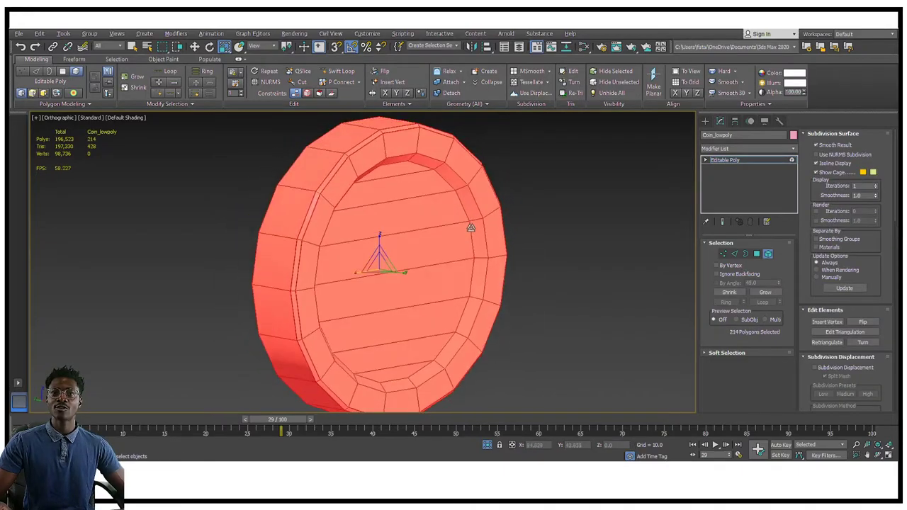
click(547, 201)
click(757, 254)
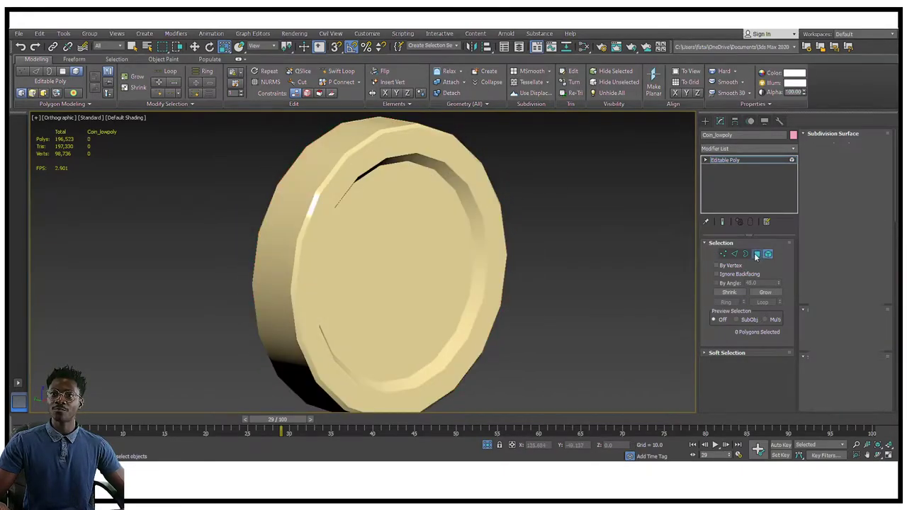
click(434, 174)
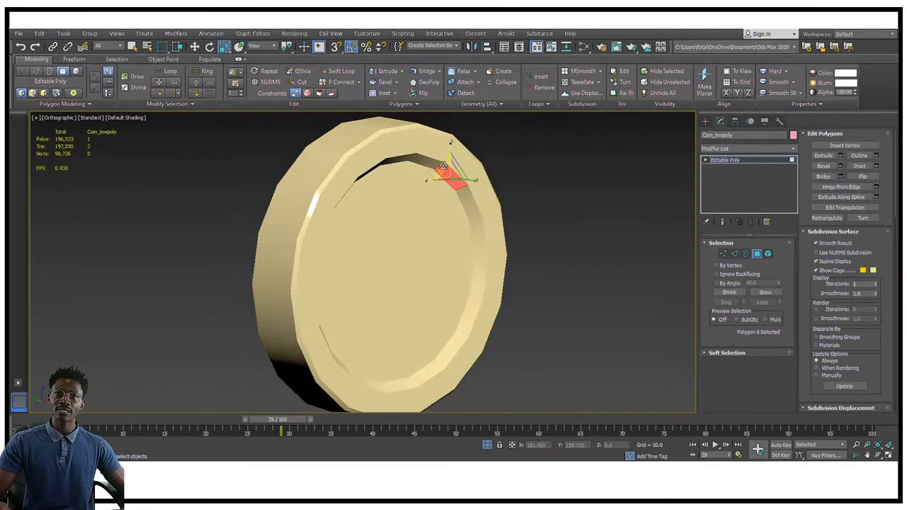
shift+click(463, 195)
alt+middle_drag(464, 196, 421, 182)
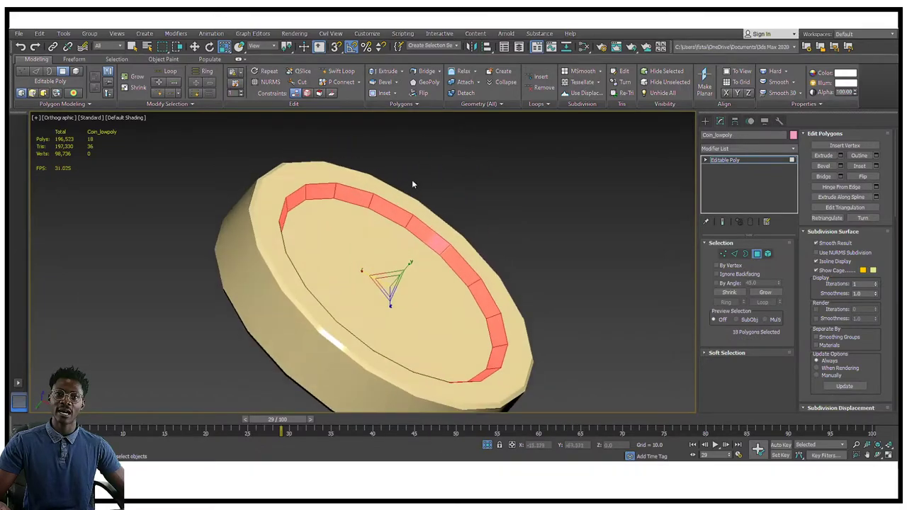
click(507, 164)
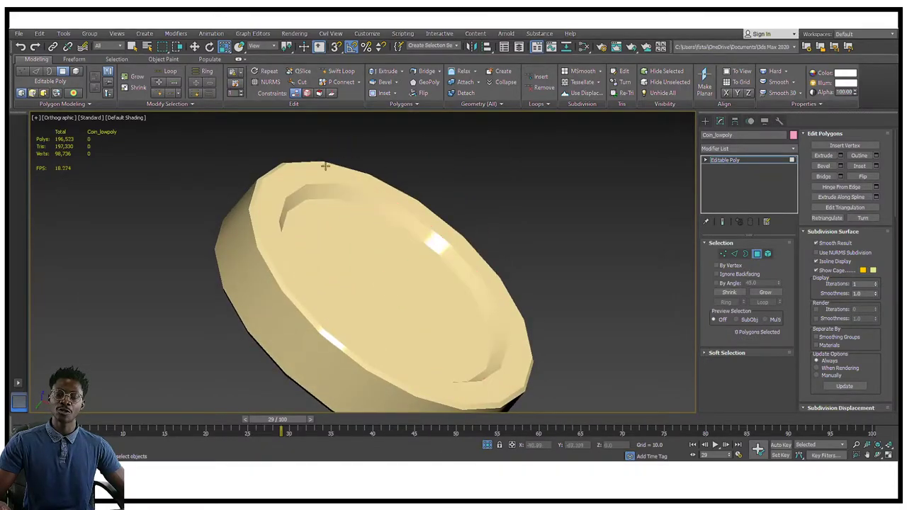
- Select the whole coin as an element and clear all of its smoothing groups
scroll(270, 156, up, 4)
alt+middle_drag(271, 156, 382, 213)
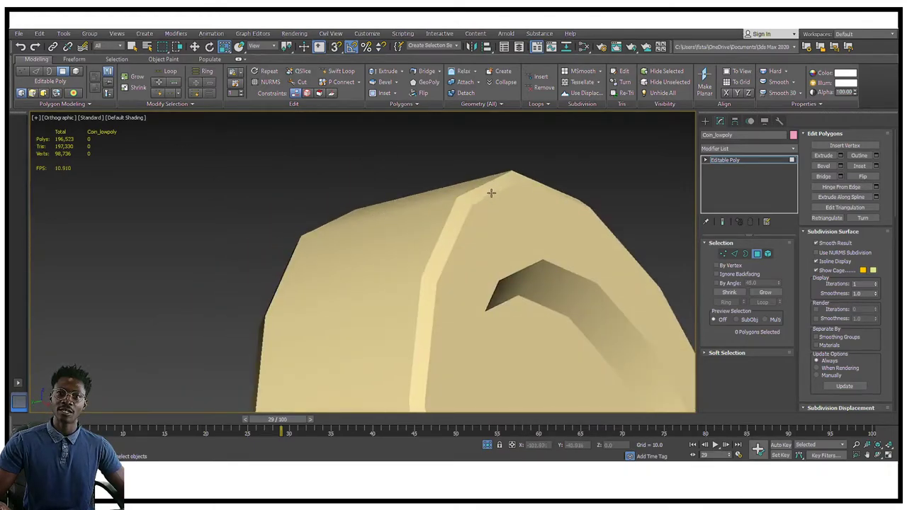
alt+middle_drag(499, 190, 481, 195)
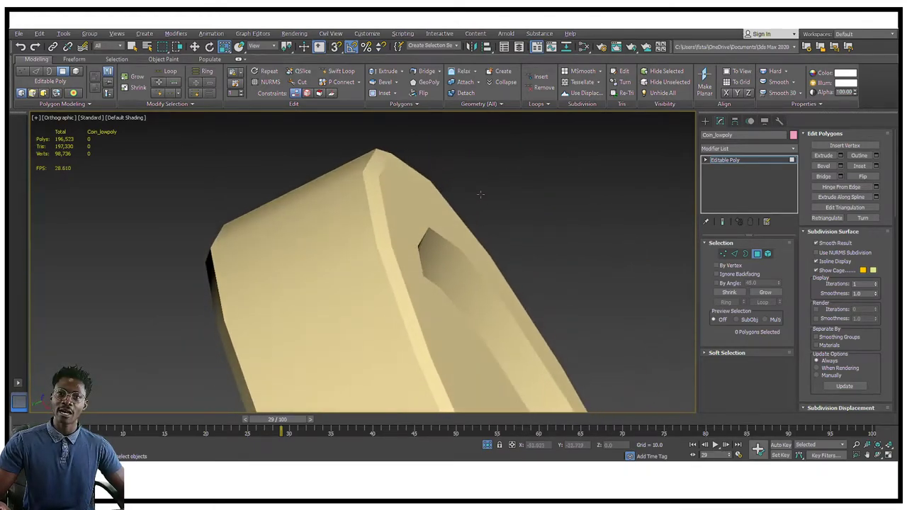
alt+middle_drag(454, 283, 438, 358)
alt+middle_drag(498, 372, 517, 240)
click(767, 255)
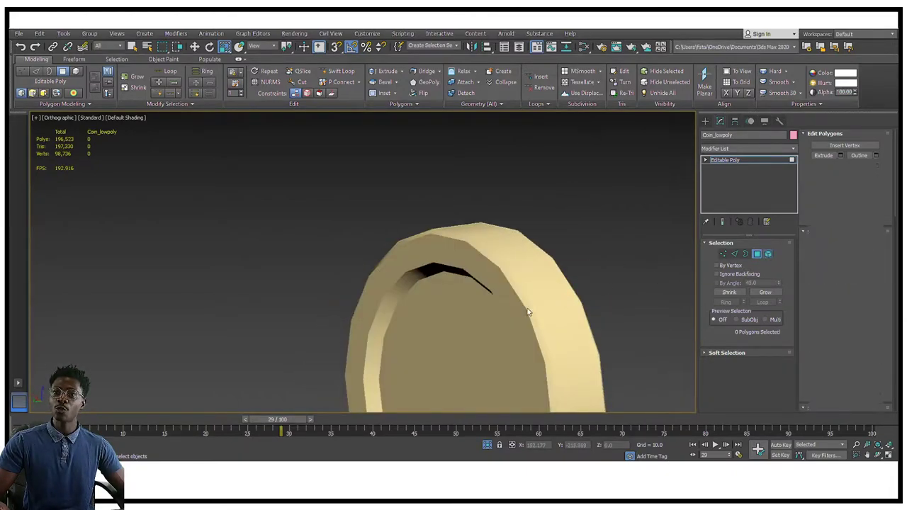
click(524, 309)
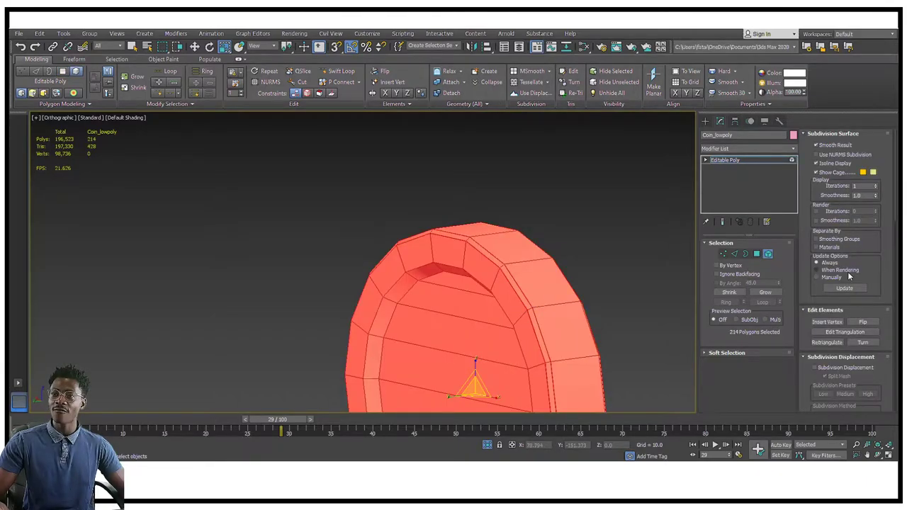
scroll(862, 262, down, 4)
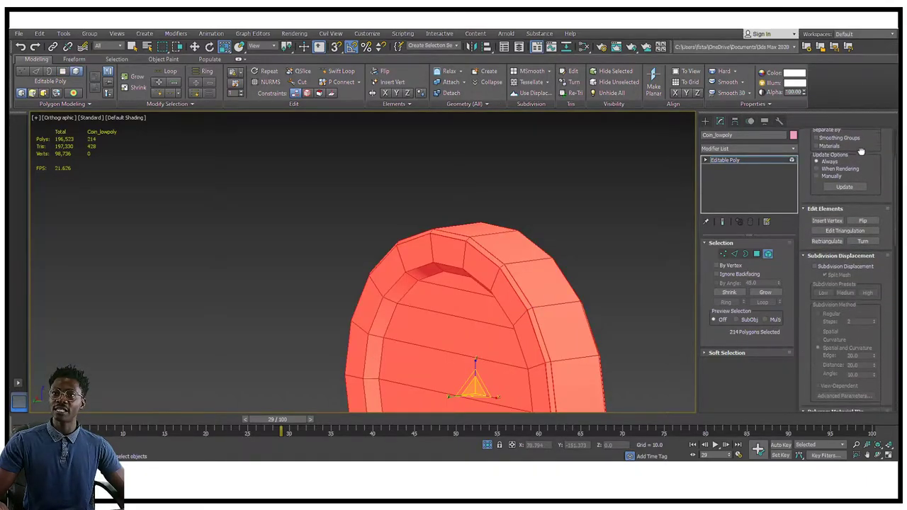
scroll(865, 287, down, 4)
scroll(828, 319, down, 4)
scroll(808, 312, down, 5)
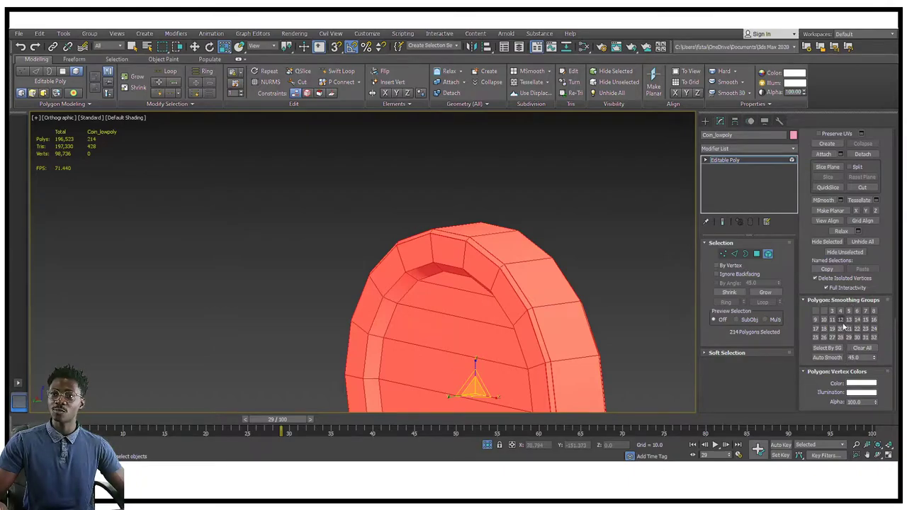
click(862, 348)
- Examine the coin's shading from the side and front, selecting individual polygons to check them
click(588, 175)
alt+middle_drag(474, 217, 568, 219)
scroll(478, 138, down, 3)
middle_drag(518, 258, 444, 215)
key(ctrl+a)
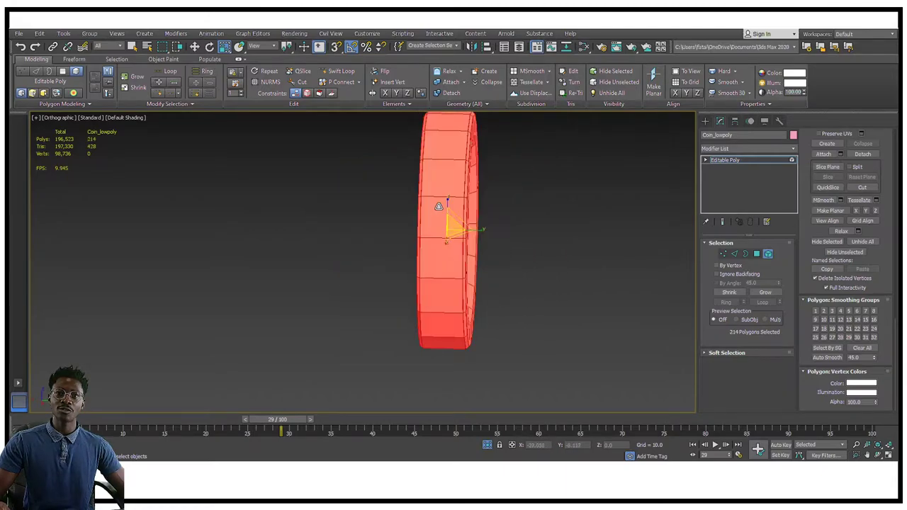
click(756, 255)
click(562, 267)
click(453, 217)
alt+middle_drag(550, 221, 374, 150)
click(374, 149)
click(416, 201)
alt+middle_drag(432, 164, 368, 181)
click(561, 236)
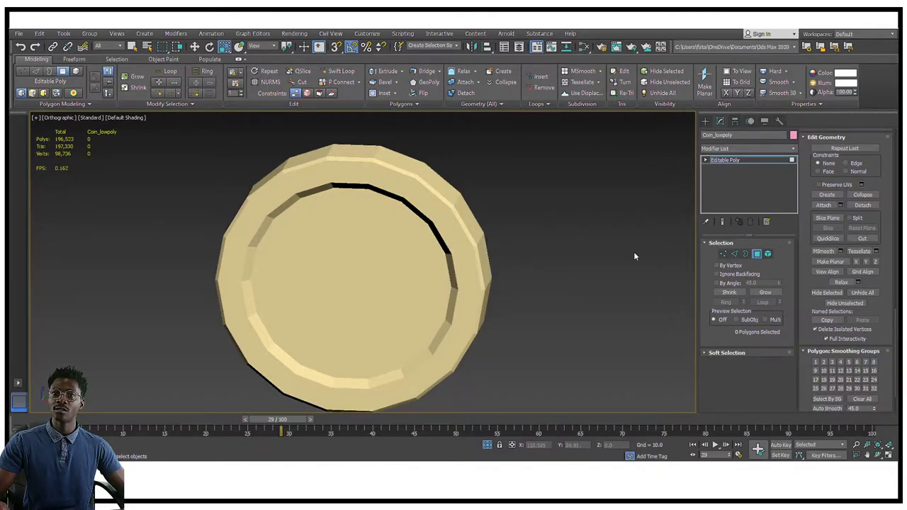
- Select the entire coin element and assign it to smoothing group 1
click(767, 254)
key(ctrl+a)
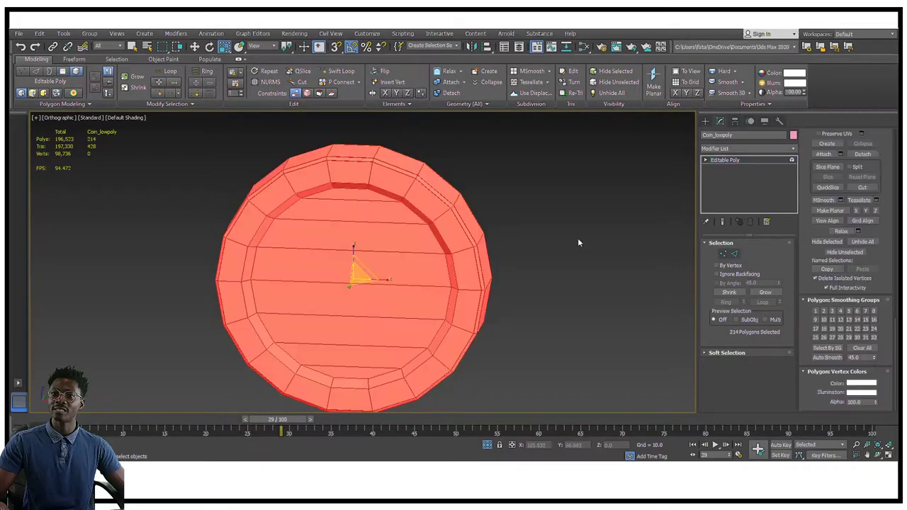
click(815, 311)
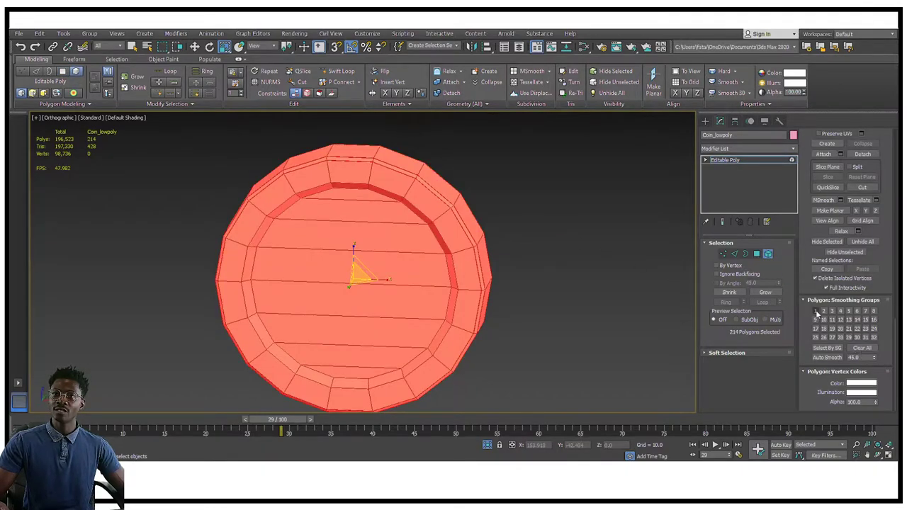
- Examine the coin's shading from several angles and select the outer rim's polygon loop to check its smoothing group
click(544, 193)
alt+middle_drag(545, 193, 394, 217)
click(757, 254)
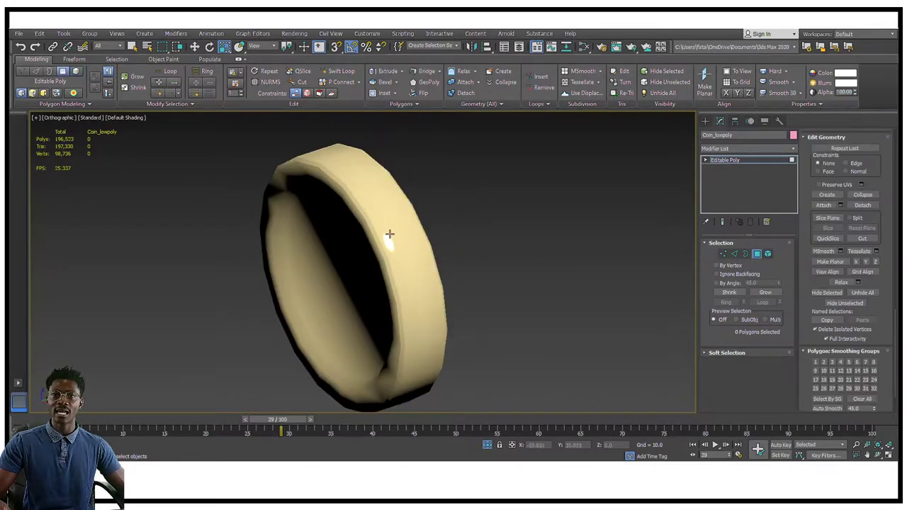
click(387, 241)
shift+click(411, 277)
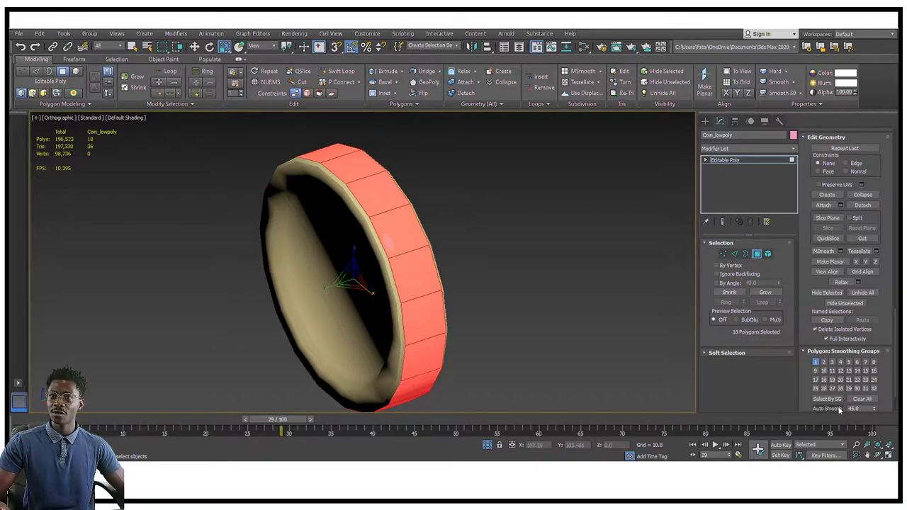
click(562, 268)
alt+middle_drag(439, 177, 319, 165)
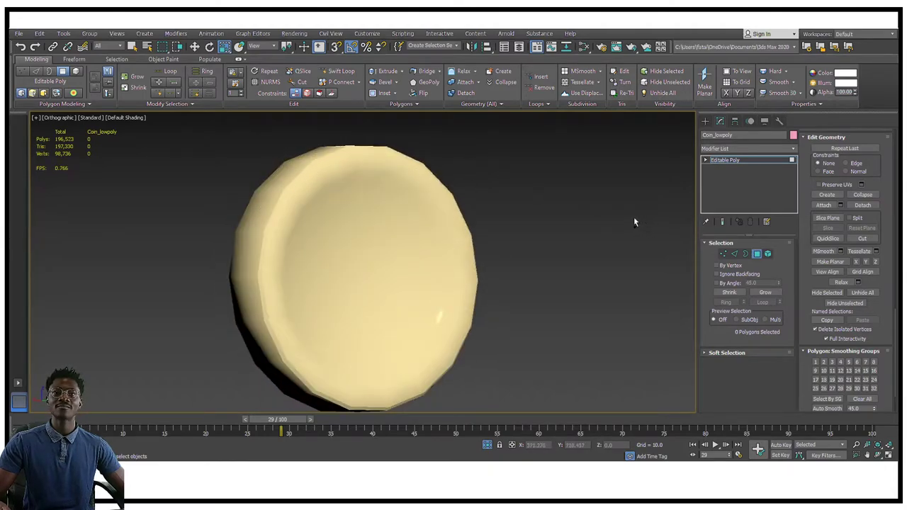
key(ctrl+z)
click(549, 210)
- Turn on edged faces and examine the coin's wireframe from the front and close up
mouse_move(559, 202)
alt+middle_down()
mouse_move(489, 250)
mouse_move(432, 171)
mouse_move(535, 246)
mouse_move(492, 270)
alt+middle_up()
key(F4)
alt+middle_drag(442, 214, 396, 230)
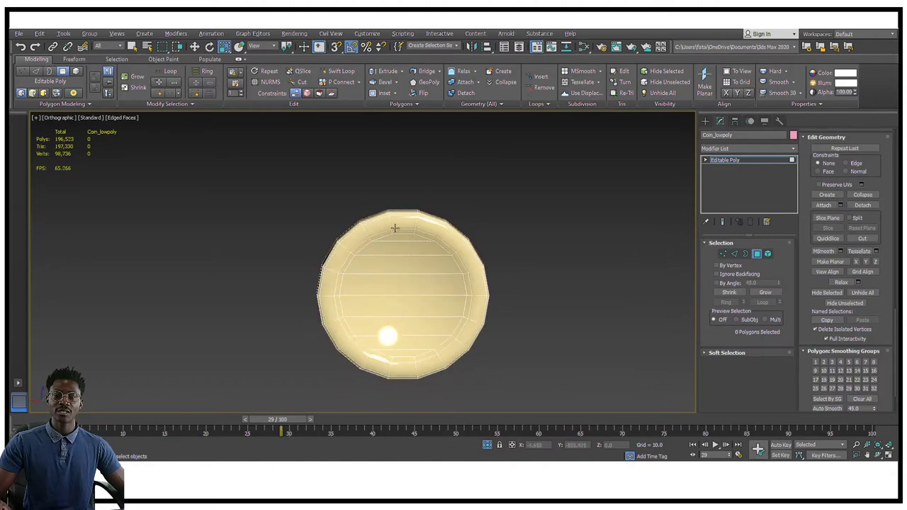
alt+middle_drag(452, 222, 537, 205)
scroll(481, 173, down, 3)
scroll(481, 176, up, 5)
scroll(518, 204, up, 2)
scroll(569, 203, down, 2)
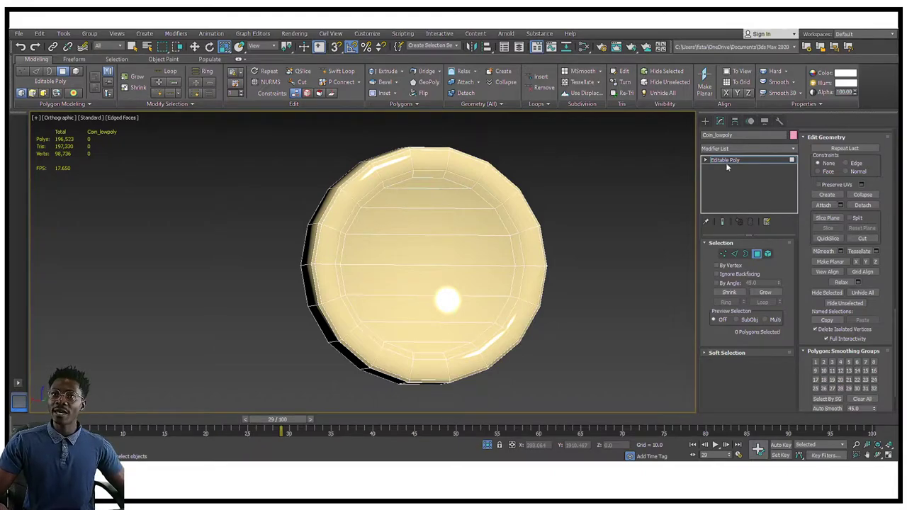
- Apply Reset XForm to the selected coin and convert it back to an Editable Poly
click(772, 121)
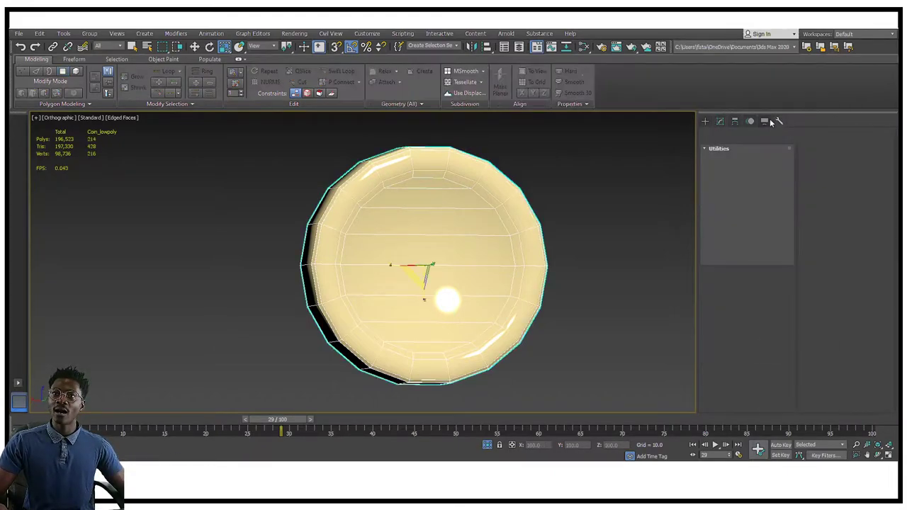
click(778, 122)
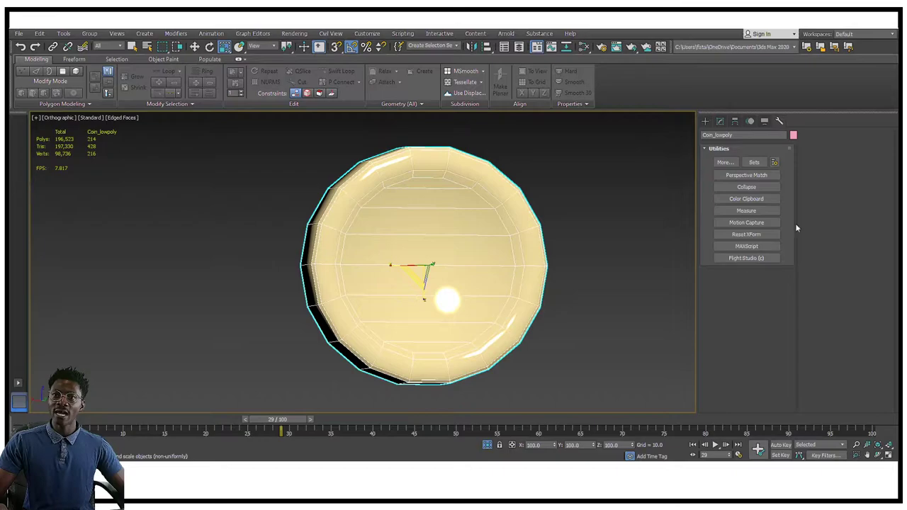
click(746, 235)
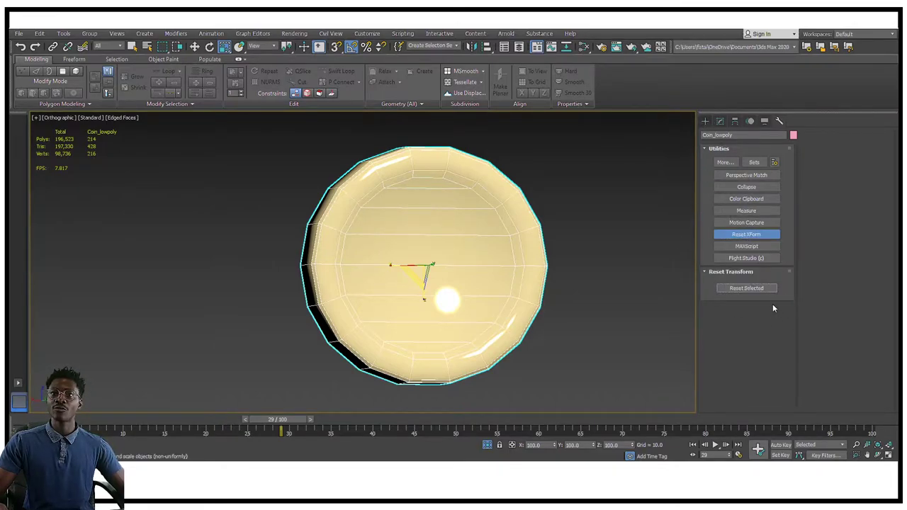
click(730, 287)
click(706, 122)
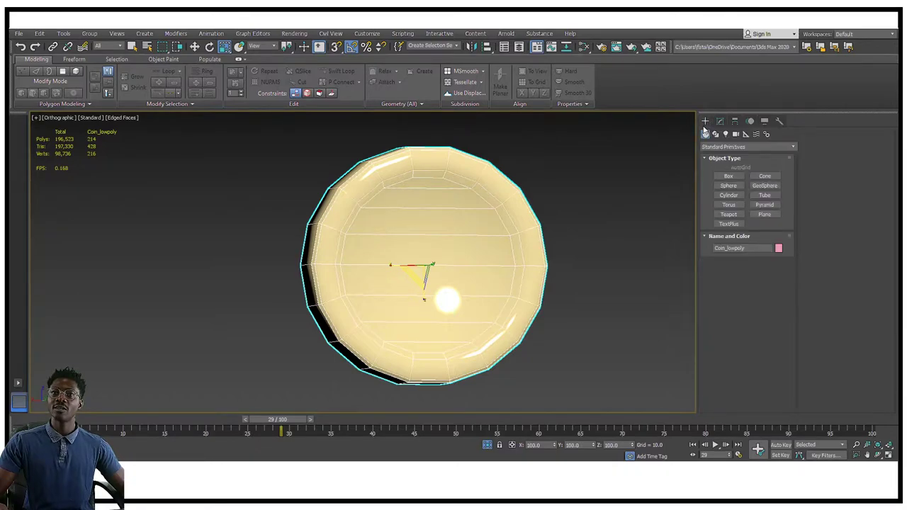
right_click(407, 200)
mouse_move(487, 295)
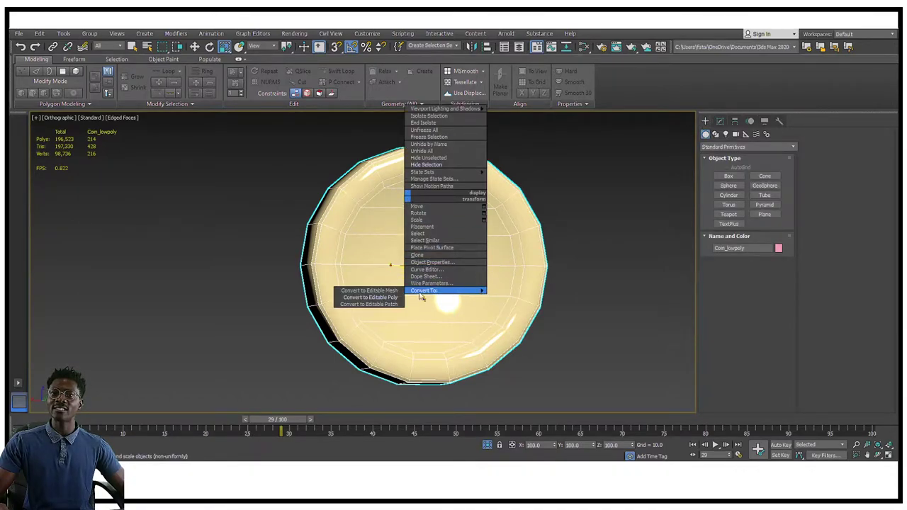
click(383, 298)
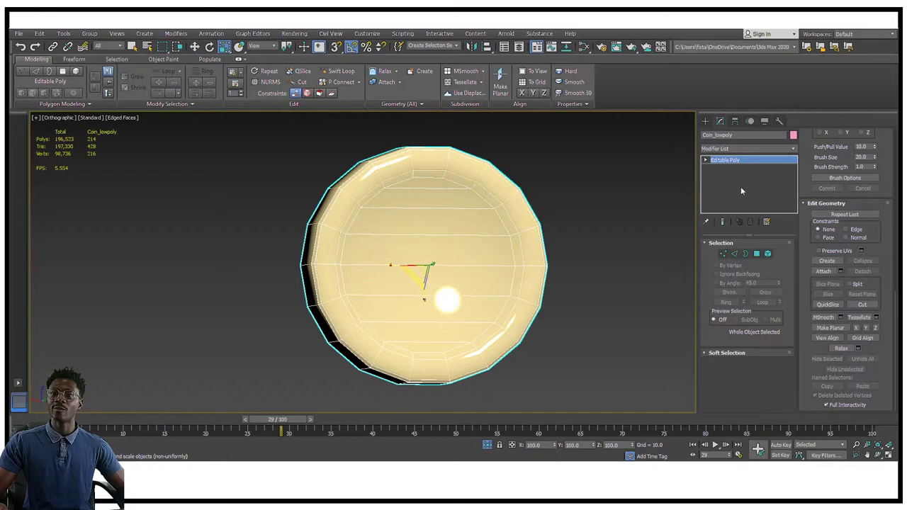
- Add a UVW Mapping Clear modifier on map channel 1 to the coin and collapse it to an Editable Poly
click(532, 221)
mouse_move(556, 223)
alt+middle_down()
mouse_move(534, 232)
mouse_move(562, 226)
mouse_move(546, 236)
alt+middle_up()
click(789, 149)
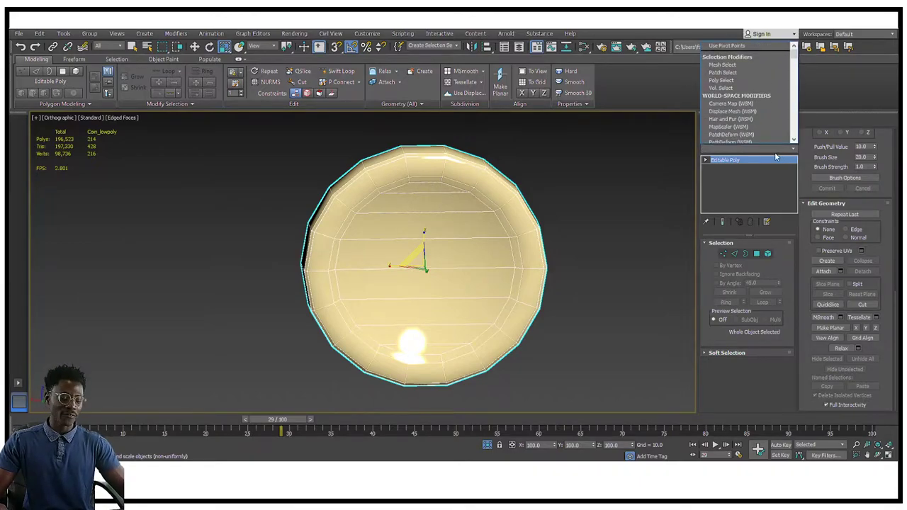
key(u)
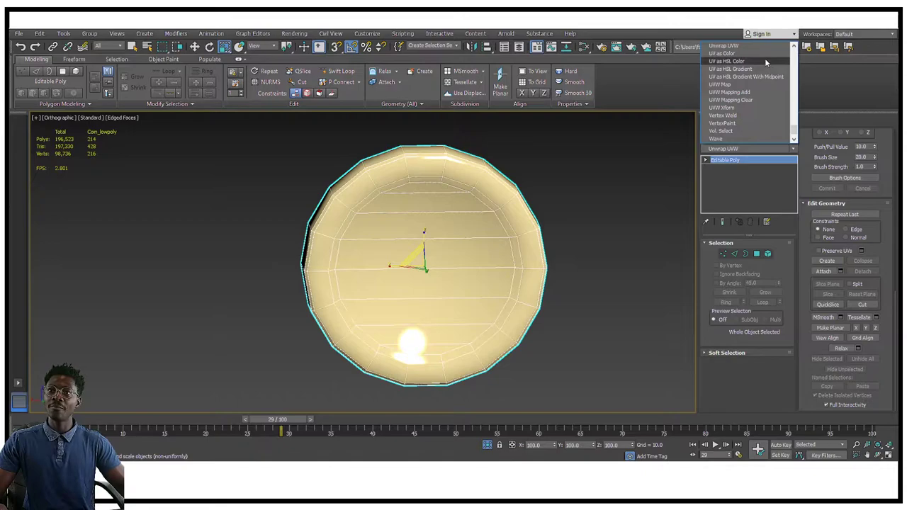
click(757, 105)
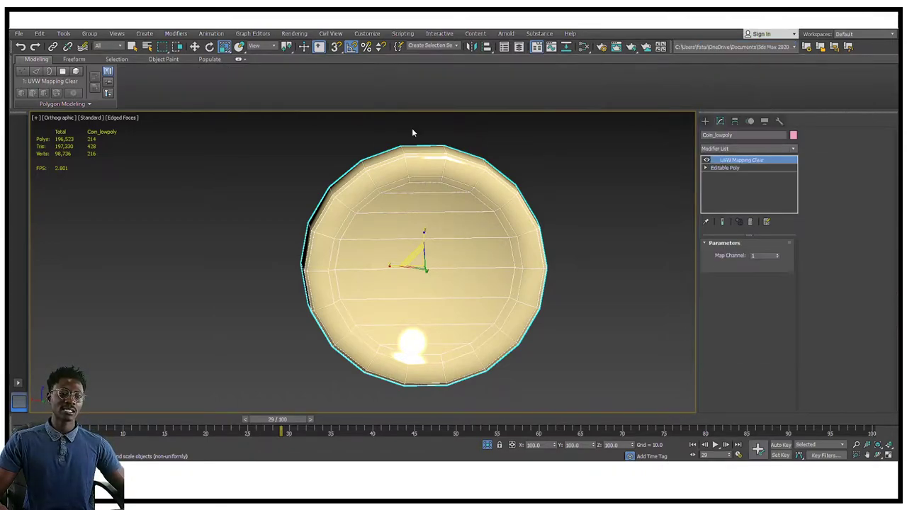
alt+middle_drag(531, 269, 509, 255)
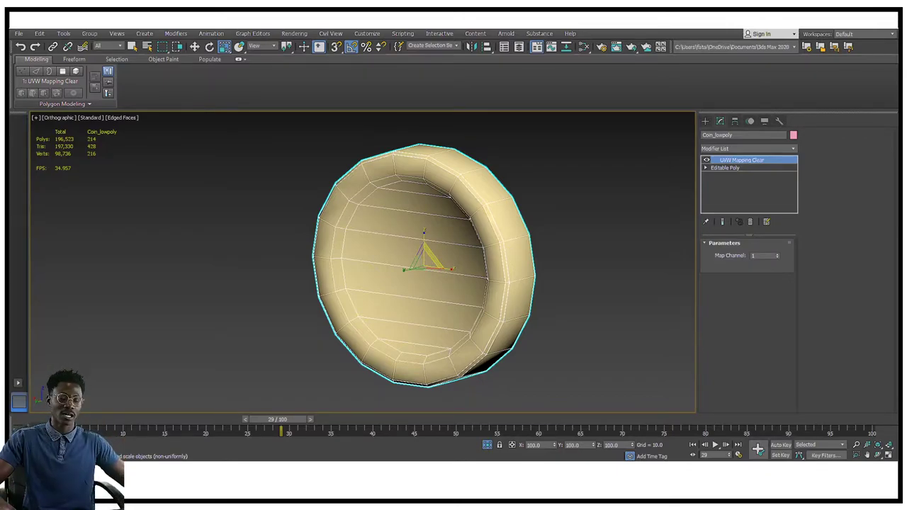
right_click(447, 241)
mouse_move(468, 334)
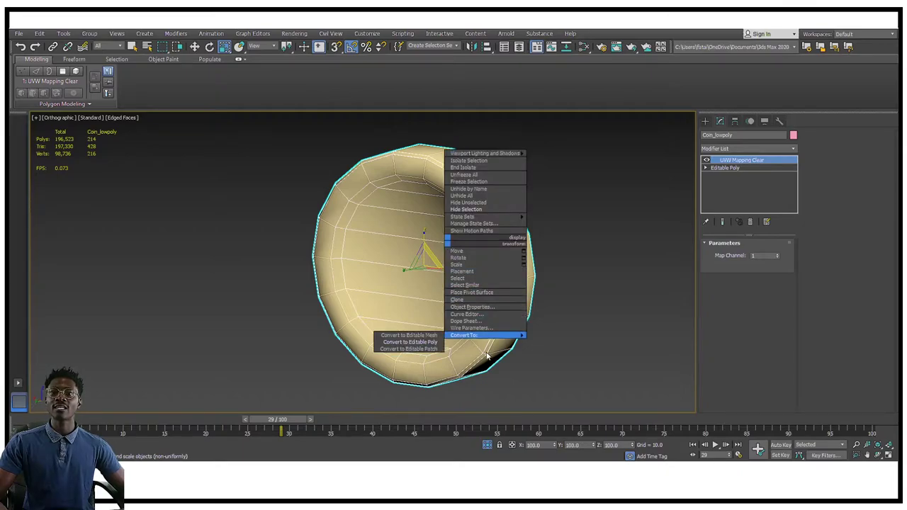
click(400, 342)
- Add an Unwrap UVW modifier to Coin_lowpoly
alt+middle_drag(401, 342, 598, 206)
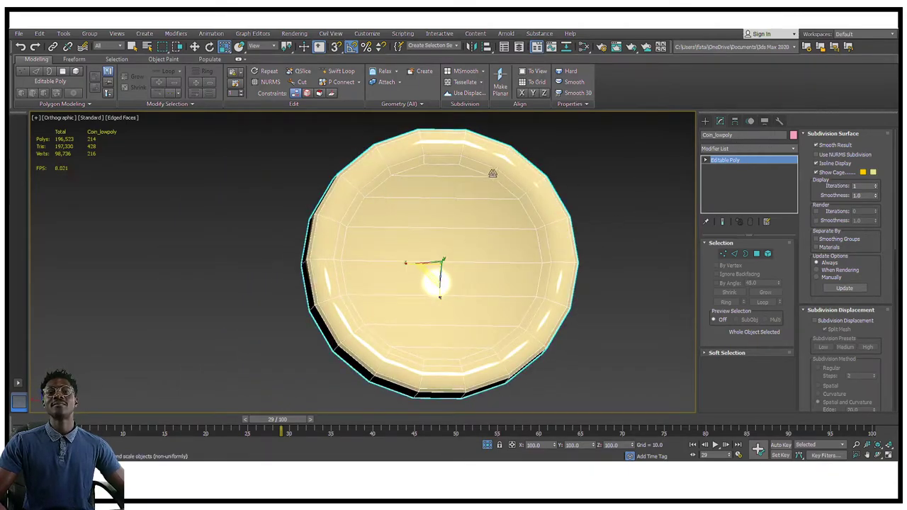
click(750, 150)
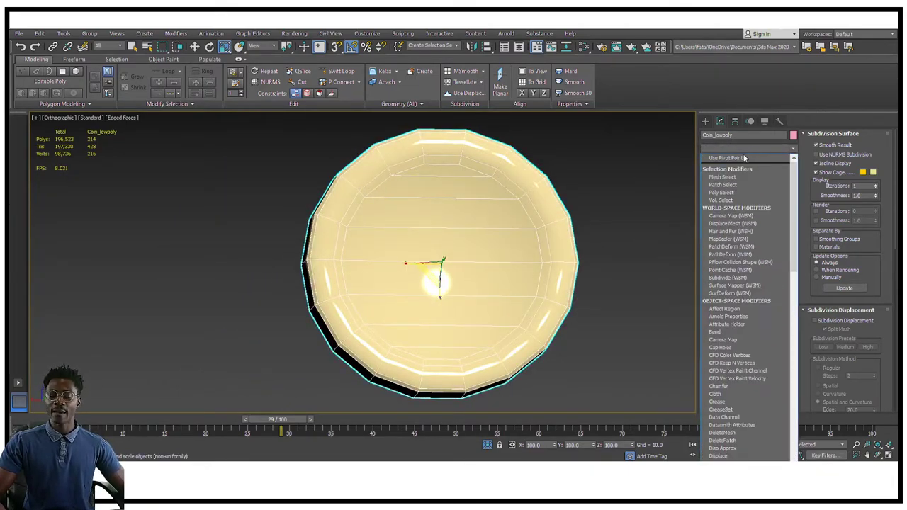
key(u)
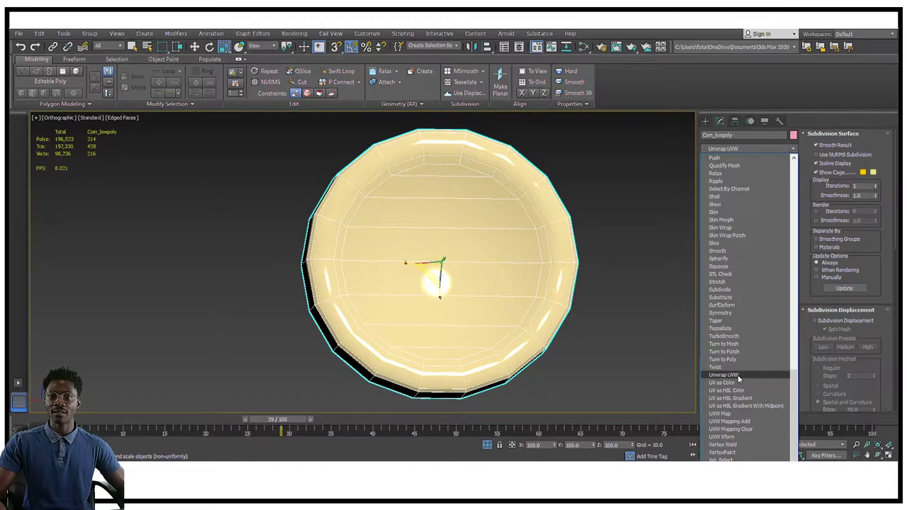
click(540, 346)
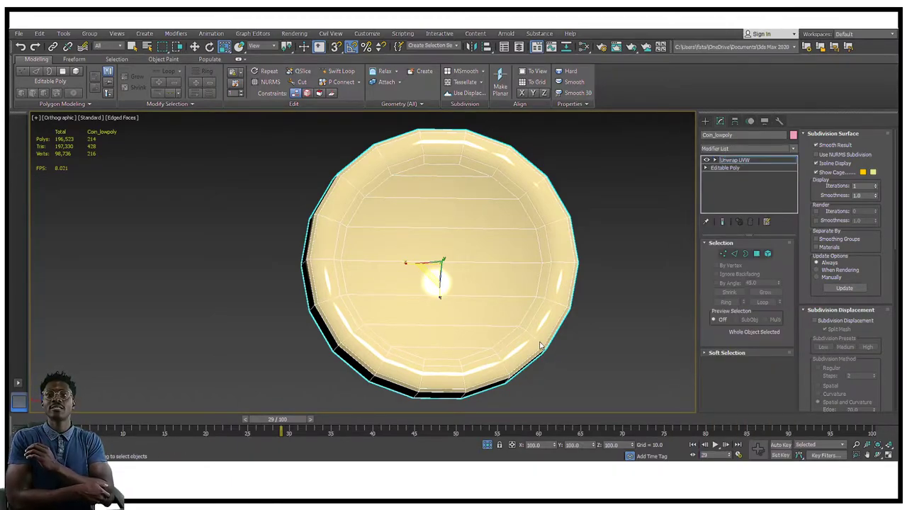
alt+middle_drag(510, 263, 358, 222)
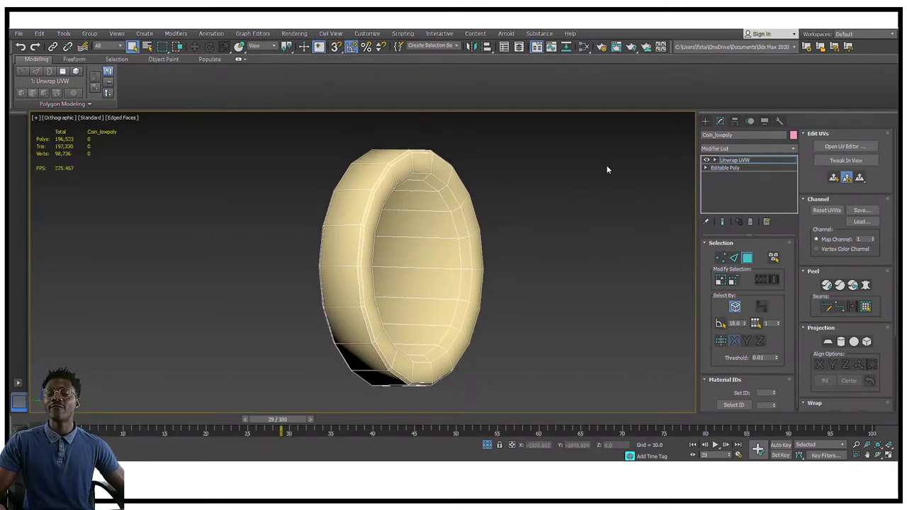
- Open the UV editor, resize its window to sit beside the coin, and frame the UV layout in it
click(835, 146)
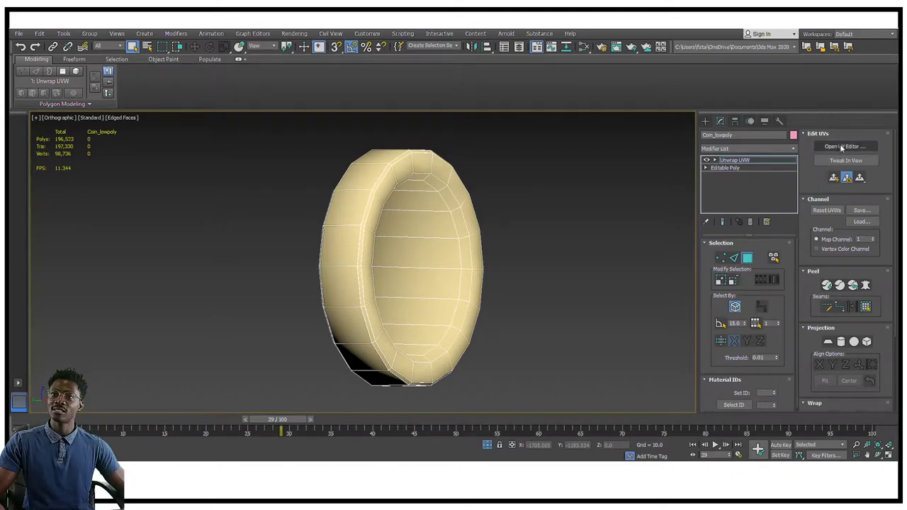
click(842, 149)
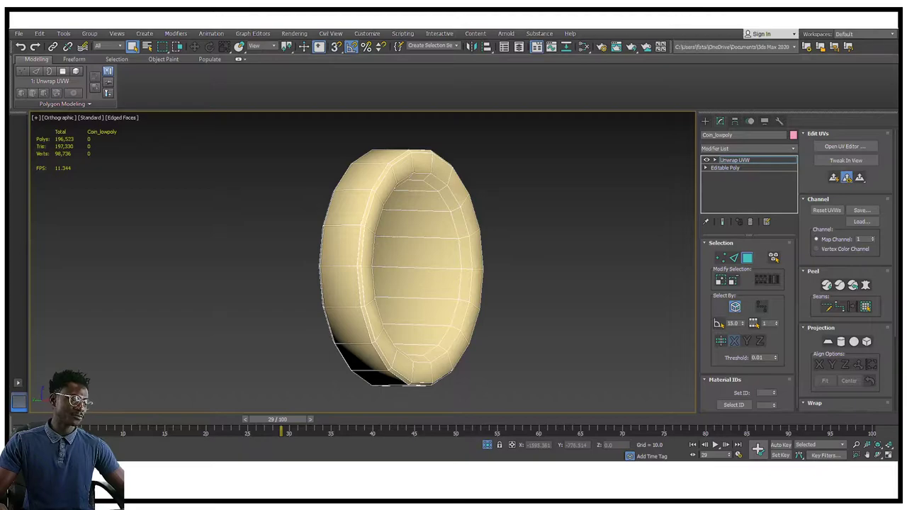
drag(10, 67, 491, 72)
drag(330, 64, 148, 66)
scroll(388, 196, down, 3)
middle_drag(388, 196, 416, 202)
drag(435, 72, 708, 68)
middle_drag(208, 198, 65, 203)
middle_drag(287, 204, 227, 200)
drag(615, 70, 450, 94)
scroll(651, 193, down, 2)
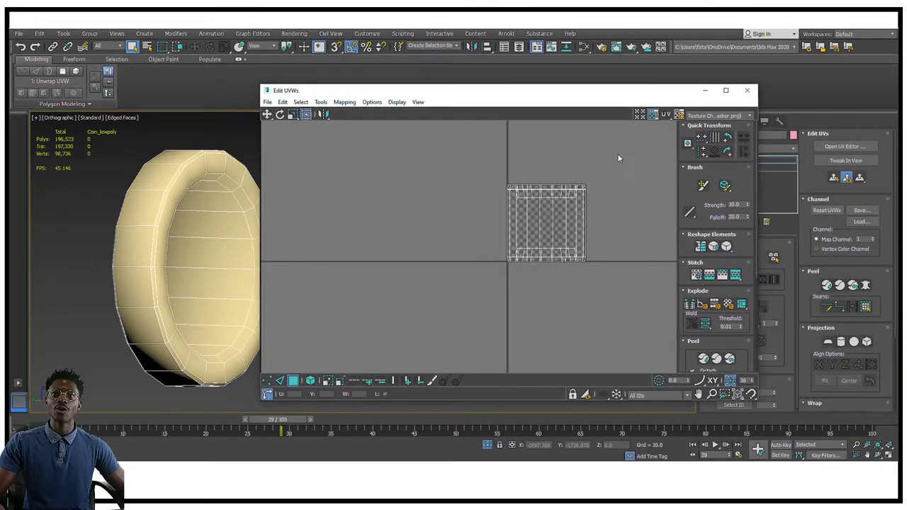
drag(261, 86, 399, 146)
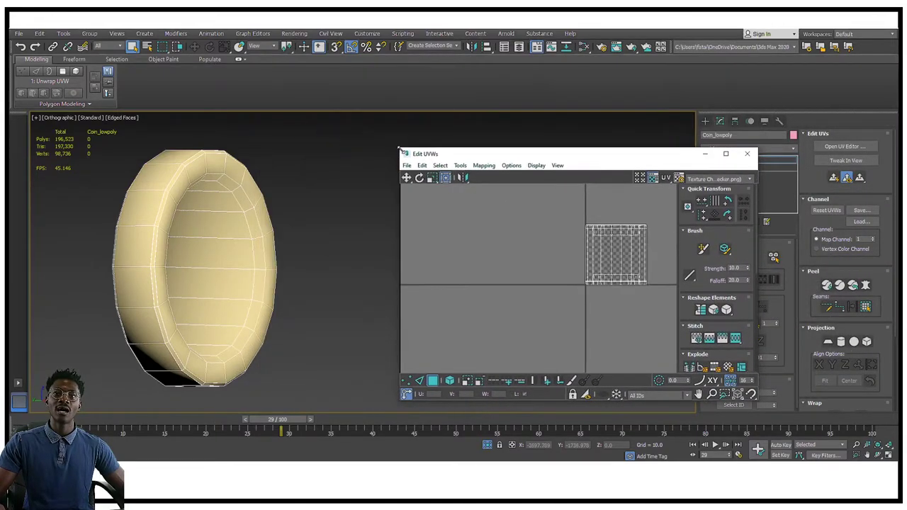
drag(462, 151, 383, 141)
scroll(516, 232, up, 3)
middle_drag(522, 237, 456, 212)
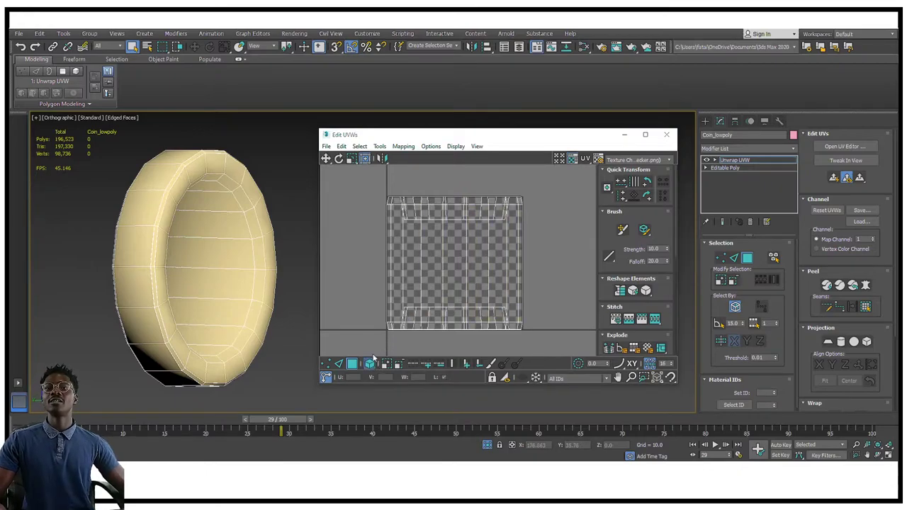
- Select all of the coin's UV polygons in the UV editor and apply Reset Peel to them
drag(366, 187, 542, 345)
click(551, 287)
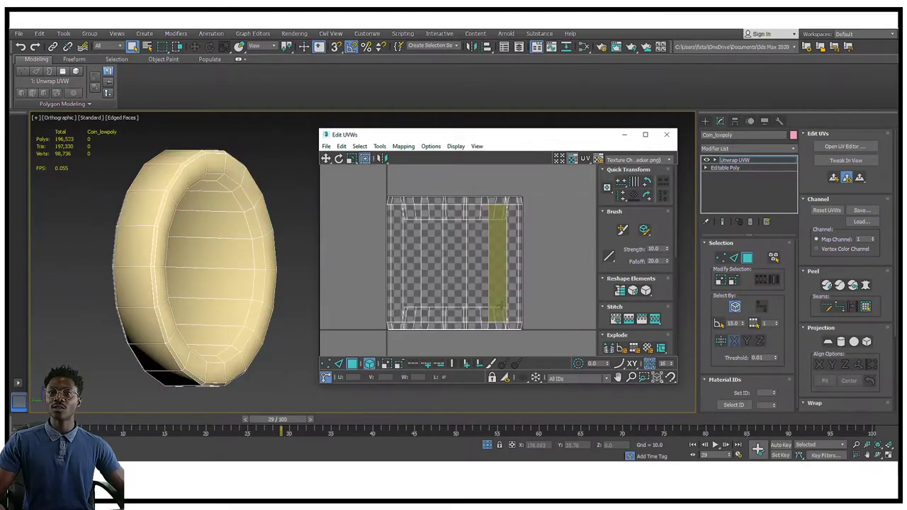
click(506, 273)
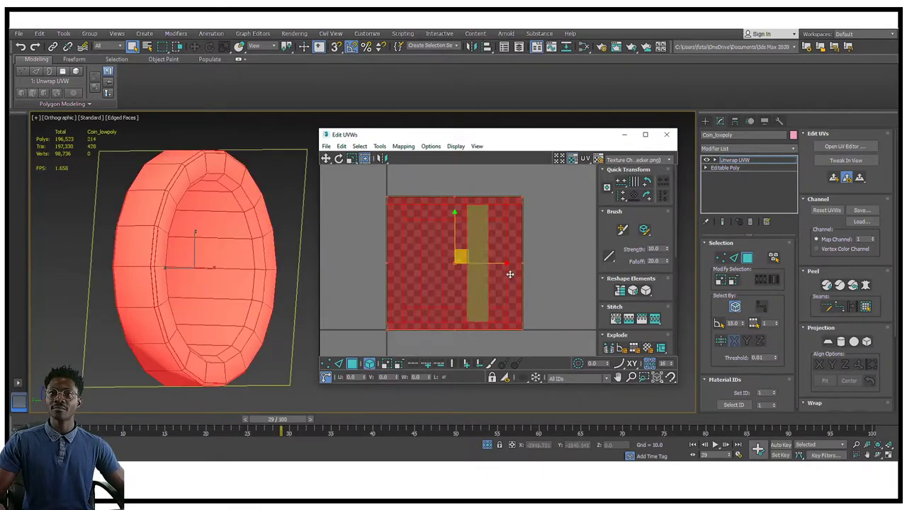
click(852, 286)
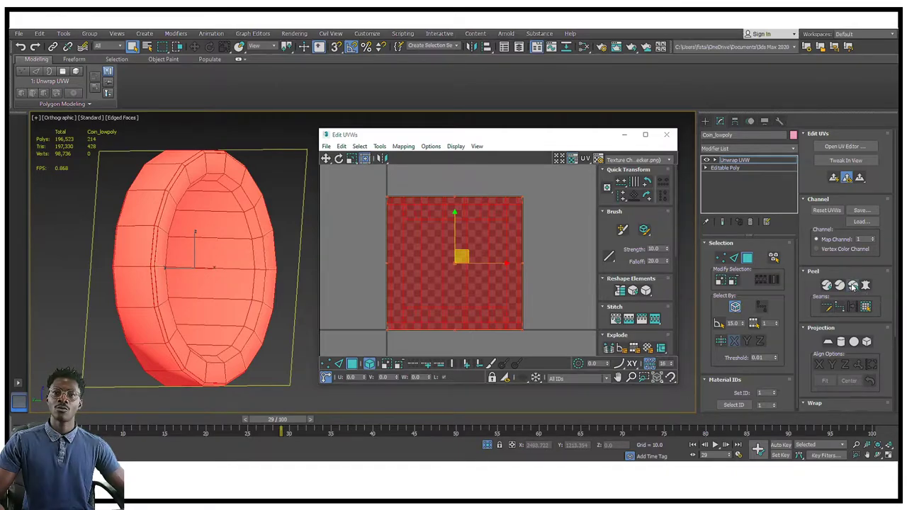
scroll(427, 264, up, 3)
click(427, 265)
scroll(390, 248, down, 3)
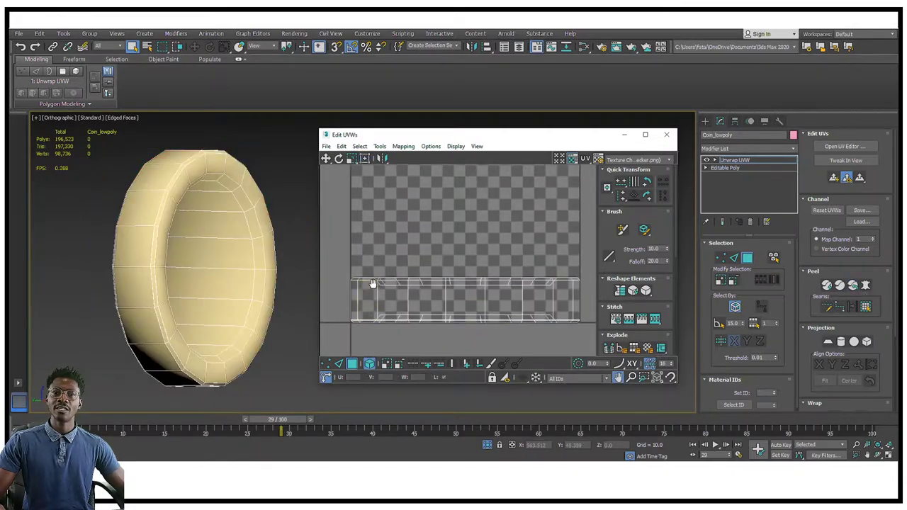
- Select the coin's entire UV layout by element and examine it in the UV editor
drag(333, 229, 510, 353)
scroll(439, 254, up, 2)
middle_drag(451, 254, 473, 259)
scroll(474, 260, down, 3)
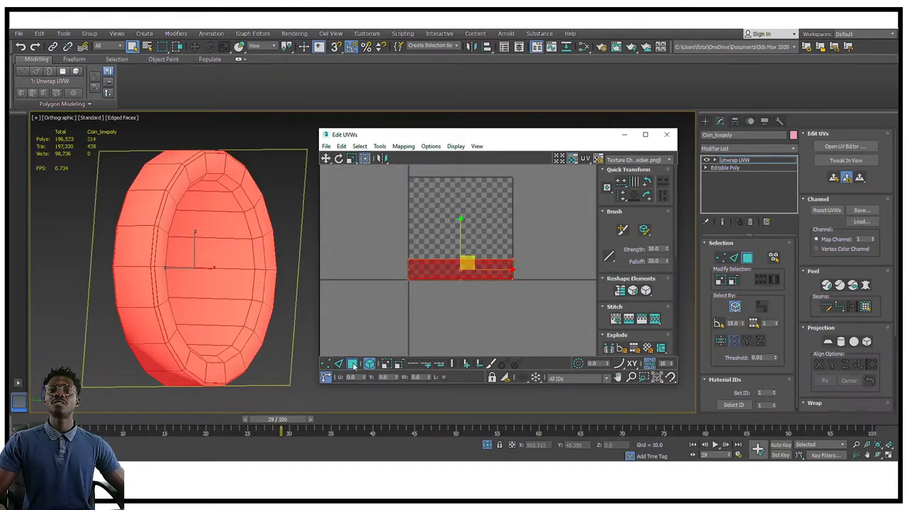
- Select the outer rim edge loop on one side of the coin and break its UVs along that loop
click(368, 365)
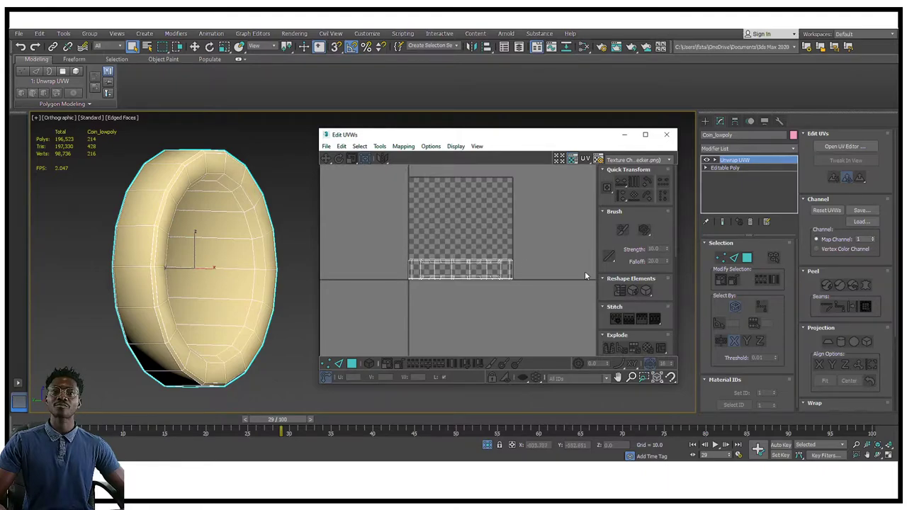
click(727, 260)
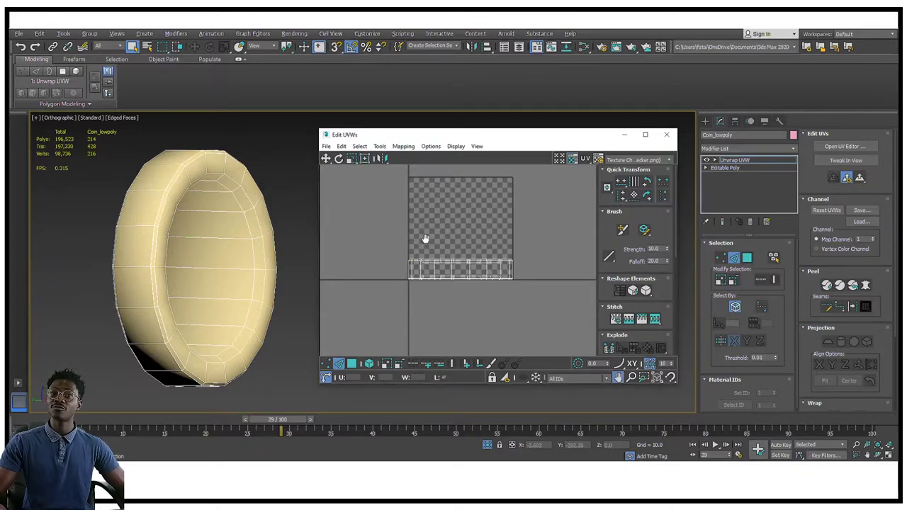
alt+middle_drag(217, 212, 164, 176)
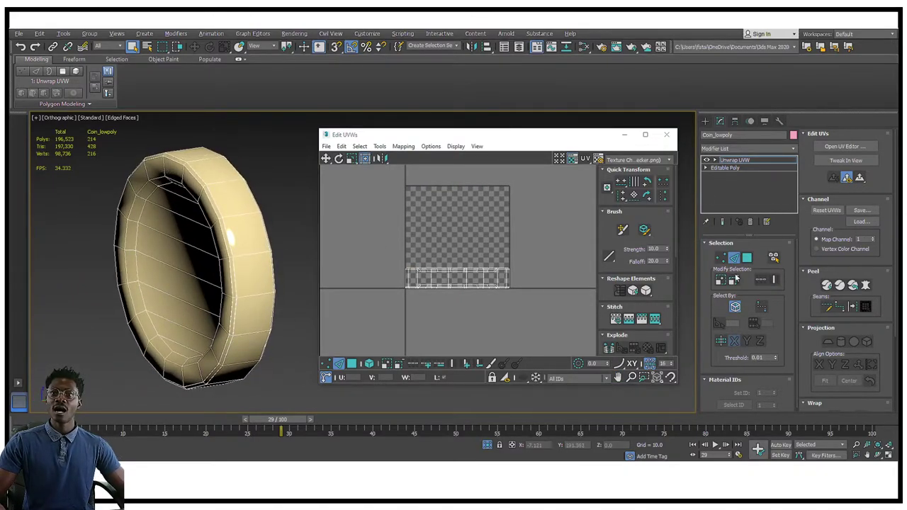
scroll(152, 170, up, 5)
scroll(219, 185, up, 1)
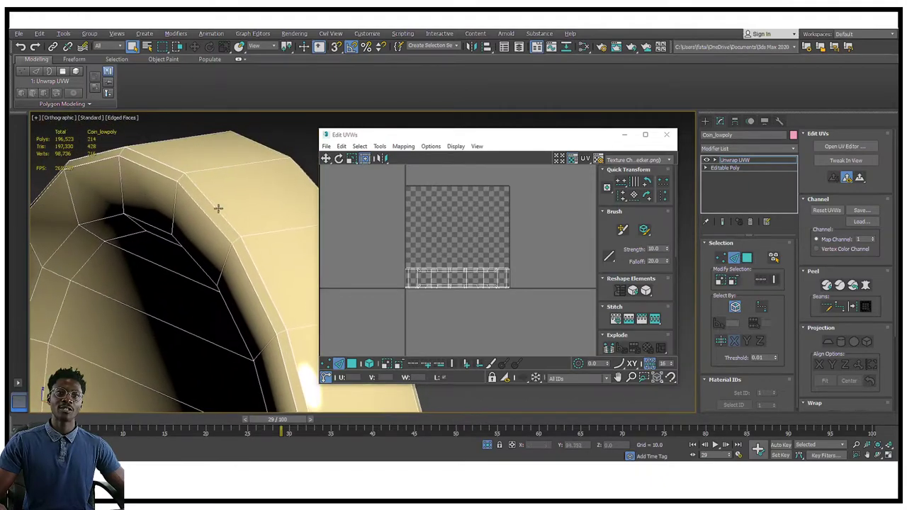
click(215, 211)
click(215, 212)
double_click(217, 207)
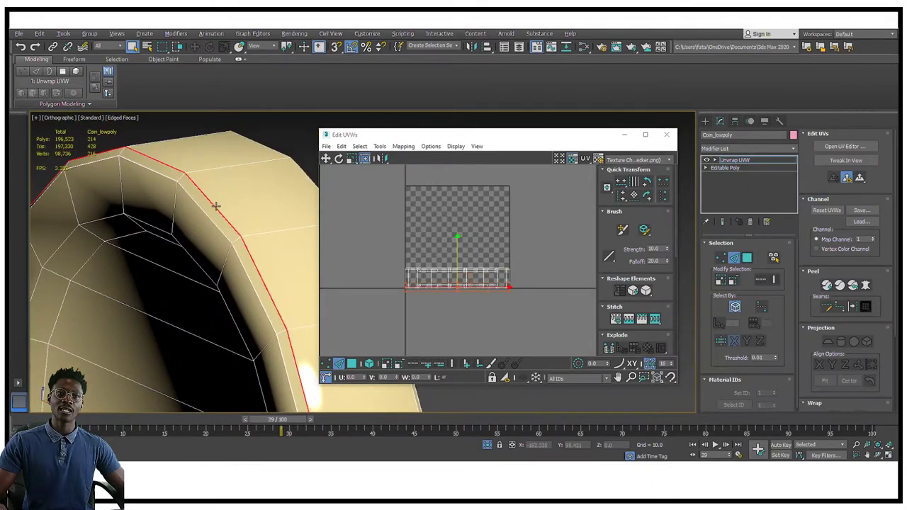
scroll(217, 206, down, 6)
alt+middle_drag(217, 206, 253, 214)
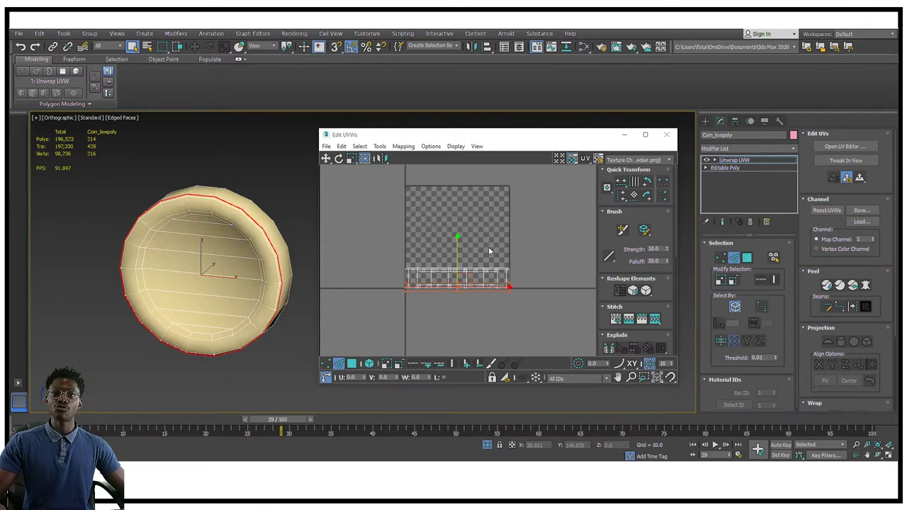
right_click(457, 232)
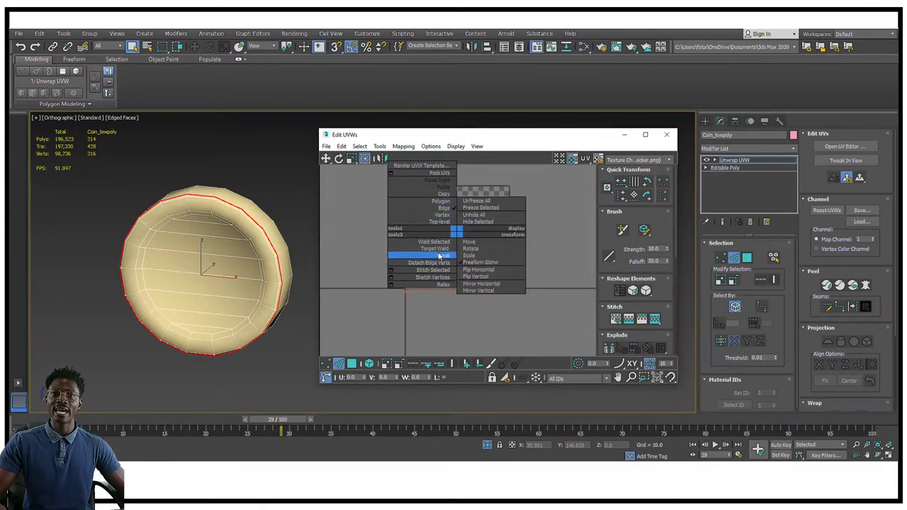
click(439, 256)
click(439, 256)
- Select the matching rim edge loop on the opposite side of the coin and break its UVs
alt+middle_drag(272, 245, 259, 230)
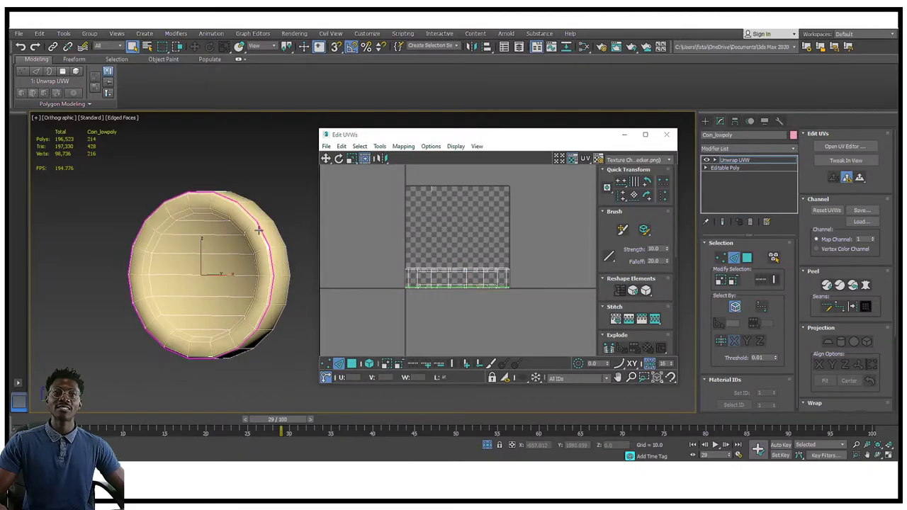
scroll(258, 229, up, 5)
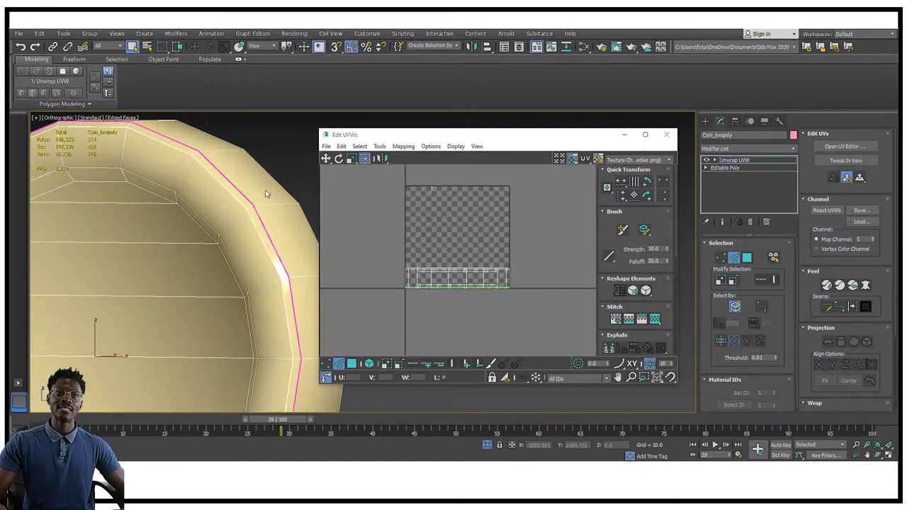
scroll(275, 247, down, 5)
alt+middle_drag(279, 245, 173, 250)
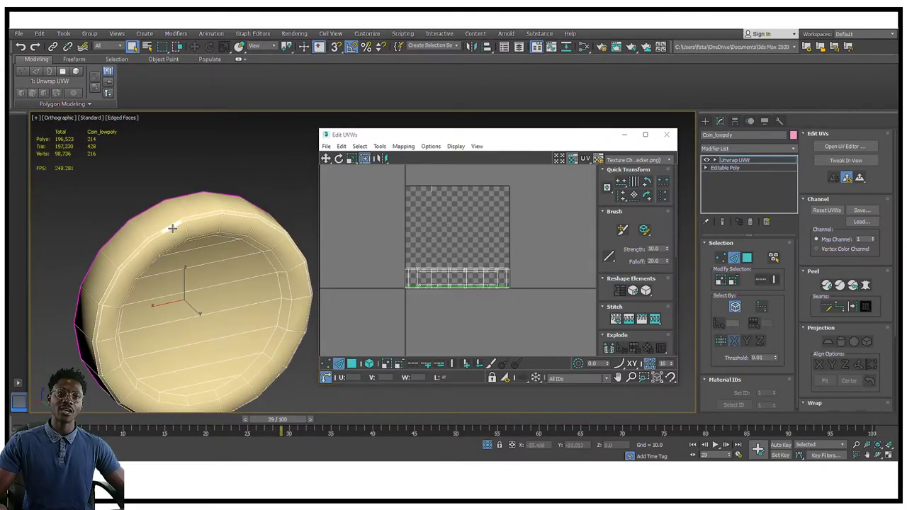
double_click(170, 221)
middle_drag(449, 245, 472, 242)
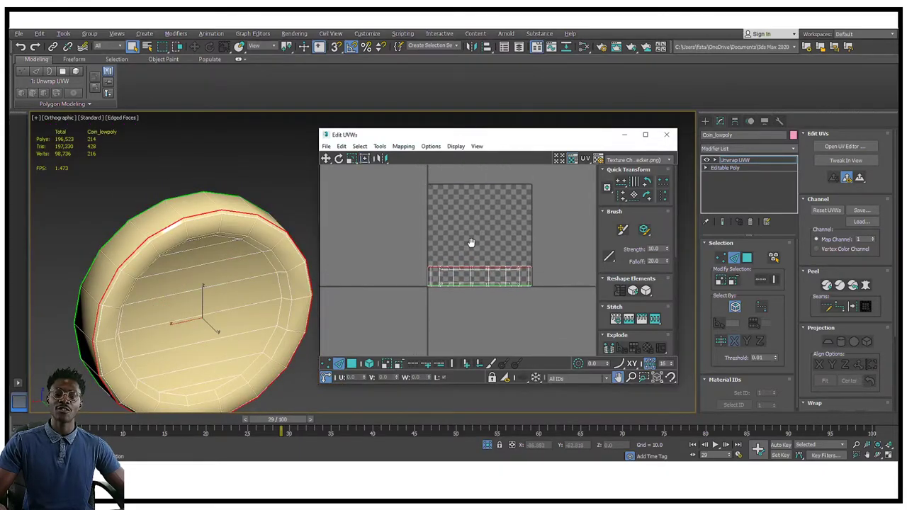
right_click(465, 258)
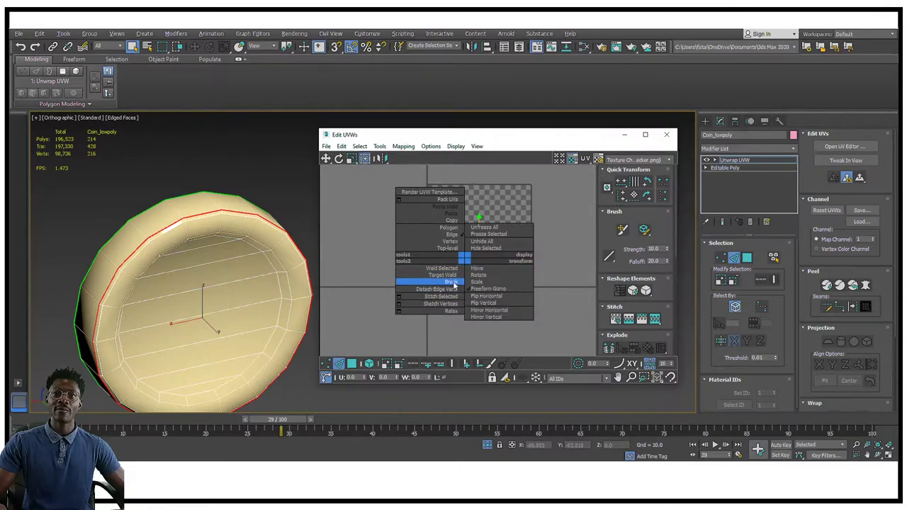
click(452, 282)
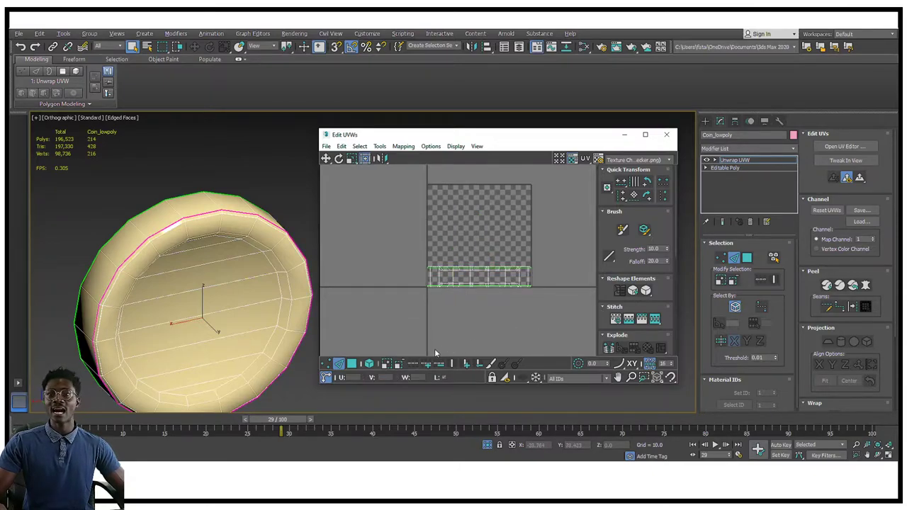
- Select the UV element of the coin's side band and move it above the checker tile
click(352, 363)
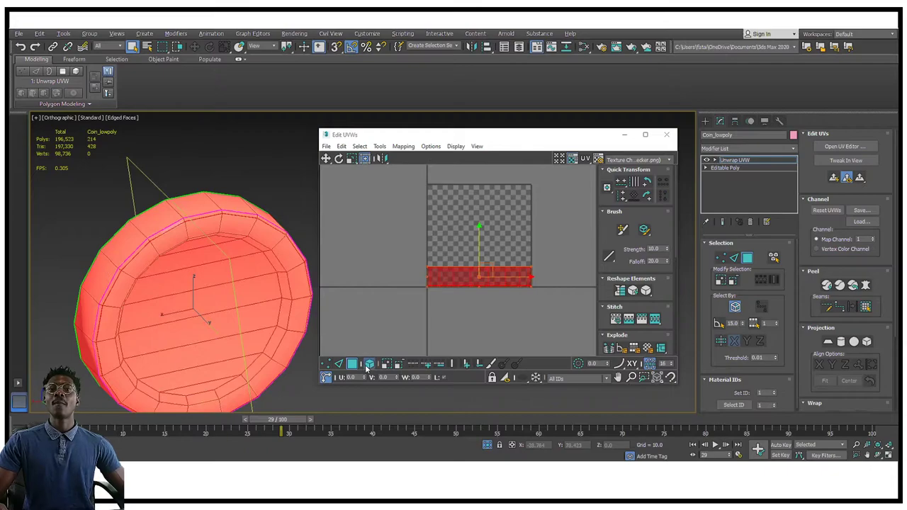
click(458, 233)
click(445, 277)
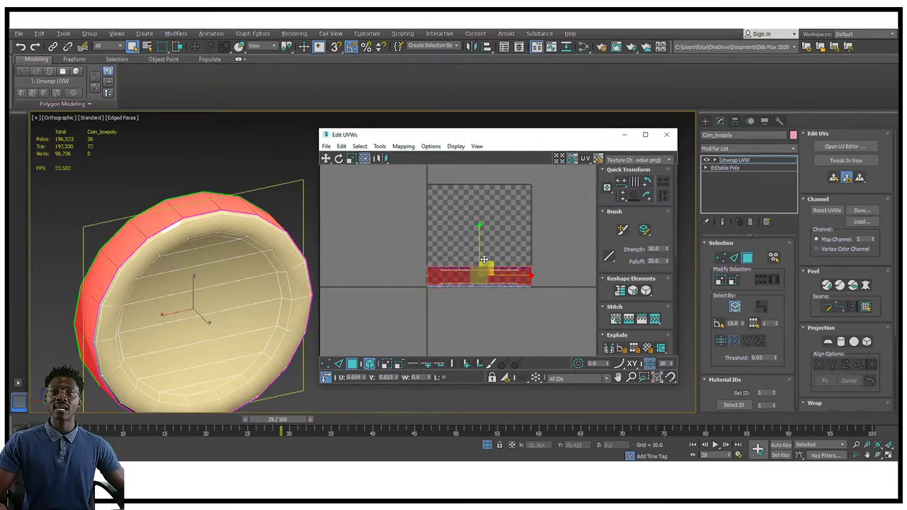
click(502, 210)
middle_drag(502, 208, 497, 250)
scroll(493, 234, down, 4)
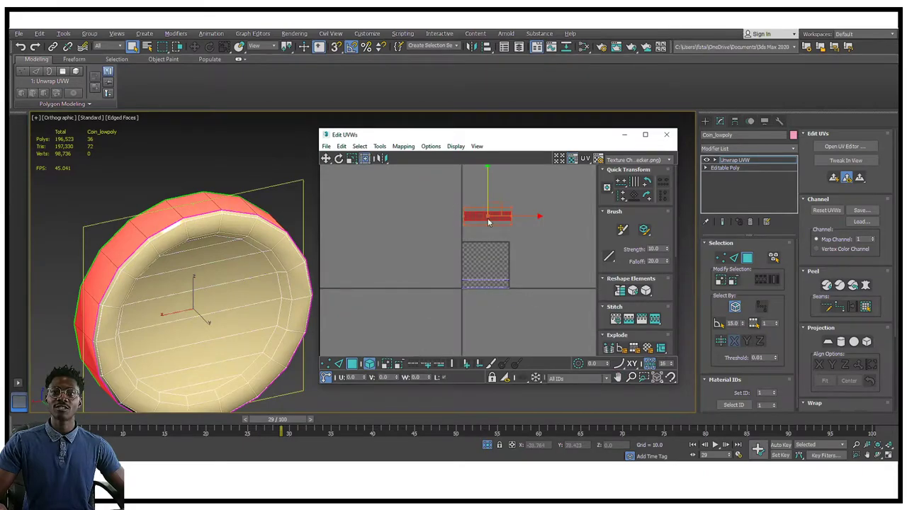
- Apply Reset Peel to one coin face's UV element and move the resulting round island beside the checker tile
scroll(477, 231, up, 5)
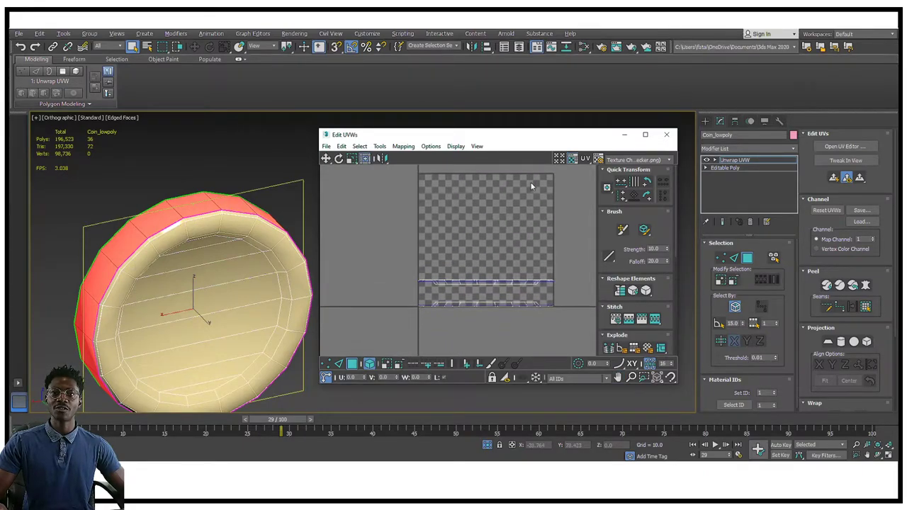
drag(561, 301, 572, 296)
scroll(660, 296, down, 2)
scroll(649, 305, down, 2)
click(648, 309)
middle_drag(430, 233, 425, 265)
scroll(434, 248, up, 1)
scroll(530, 248, down, 1)
middle_drag(537, 246, 473, 248)
scroll(470, 248, down, 1)
click(504, 242)
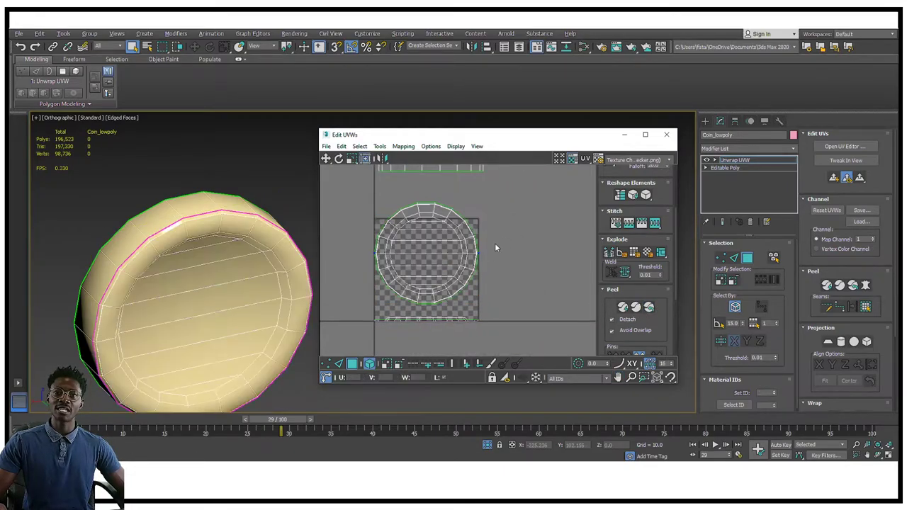
click(429, 249)
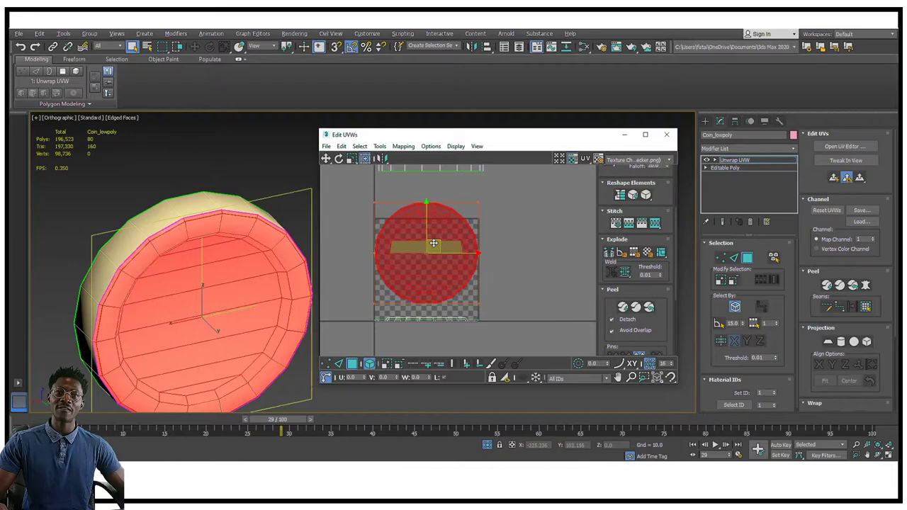
drag(433, 246, 543, 249)
- Apply Reset Peel to the other coin face's UVs and line up the first face's island level beside it
drag(350, 302, 482, 344)
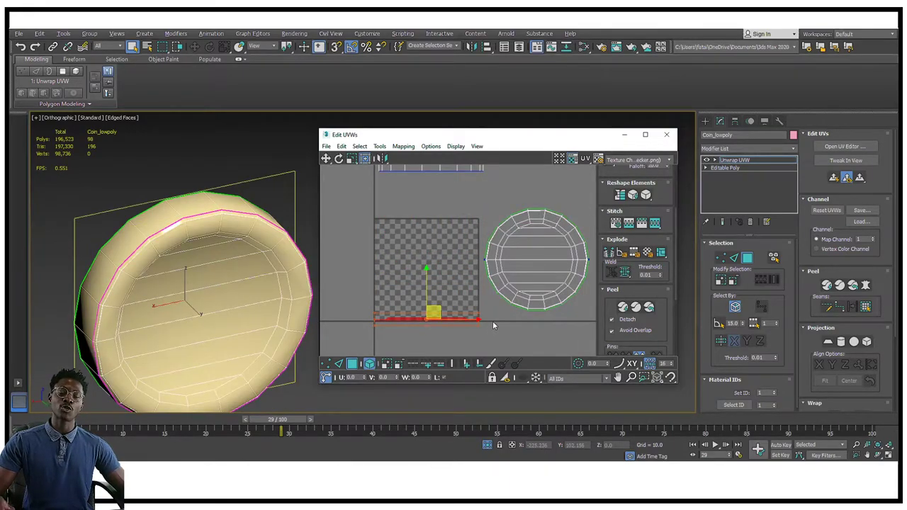
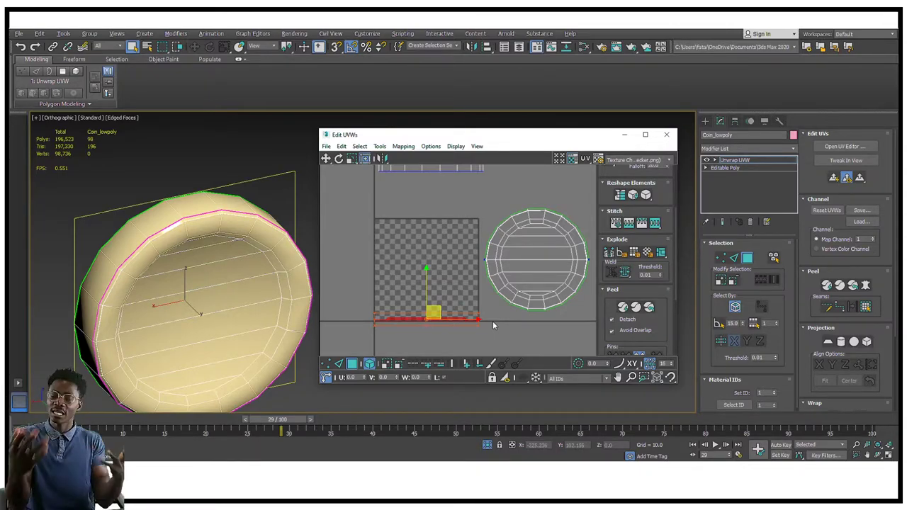
click(651, 309)
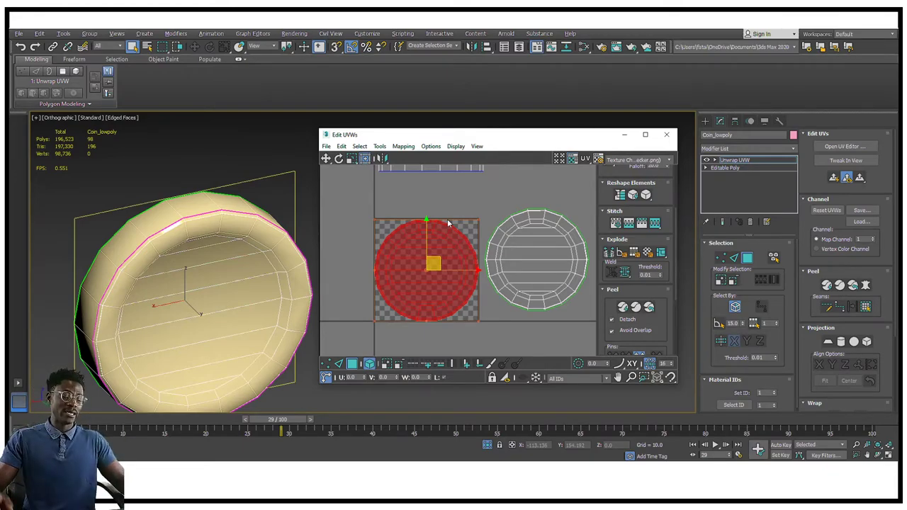
scroll(482, 314, down, 5)
scroll(505, 269, up, 3)
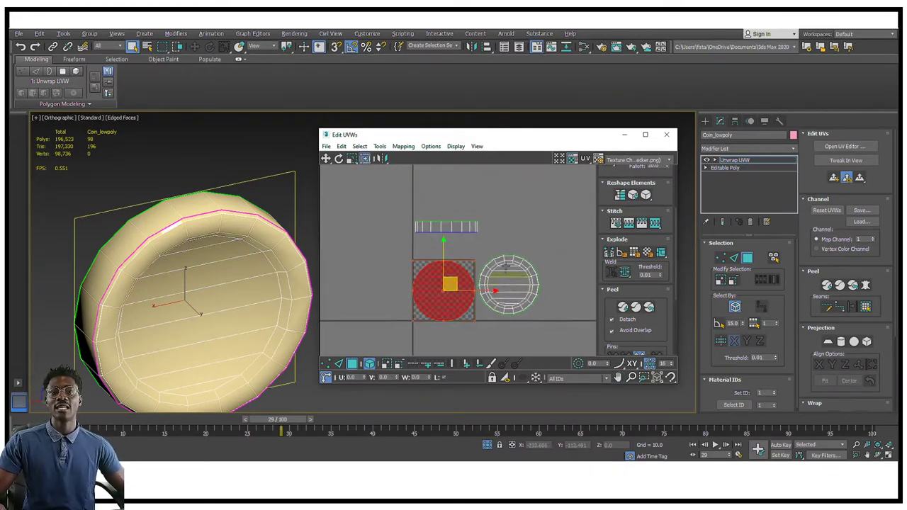
click(517, 282)
middle_drag(504, 275, 471, 274)
middle_drag(387, 226, 437, 233)
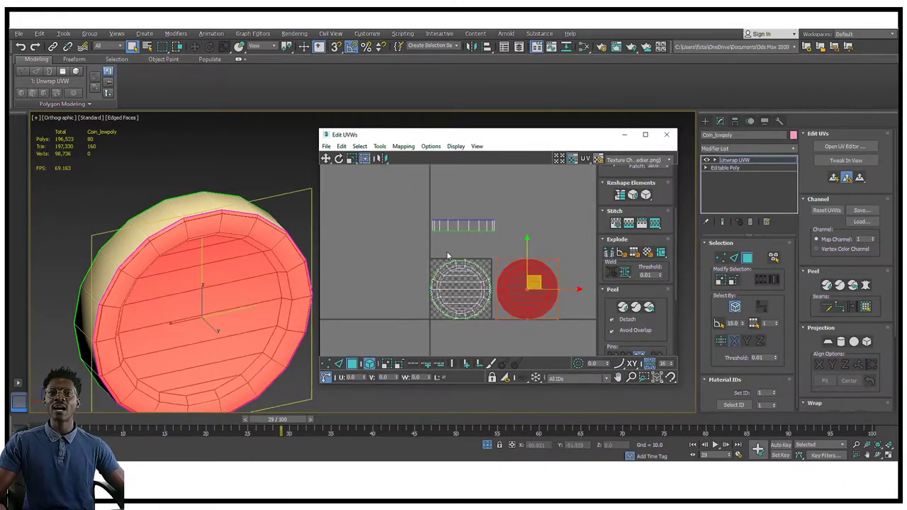
- Select the two round UV islands in turn to check which coin face each one belongs to
drag(459, 251, 557, 331)
drag(496, 236, 418, 206)
click(466, 284)
click(530, 283)
click(468, 280)
click(531, 280)
click(468, 282)
click(530, 282)
click(467, 283)
middle_drag(498, 230, 505, 223)
- Select the side band's UV island and apply a cylindrical projection to it
drag(414, 196, 530, 240)
mouse_move(203, 225)
alt+middle_down()
mouse_move(238, 212)
mouse_move(179, 226)
mouse_move(217, 220)
mouse_move(201, 225)
alt+middle_up()
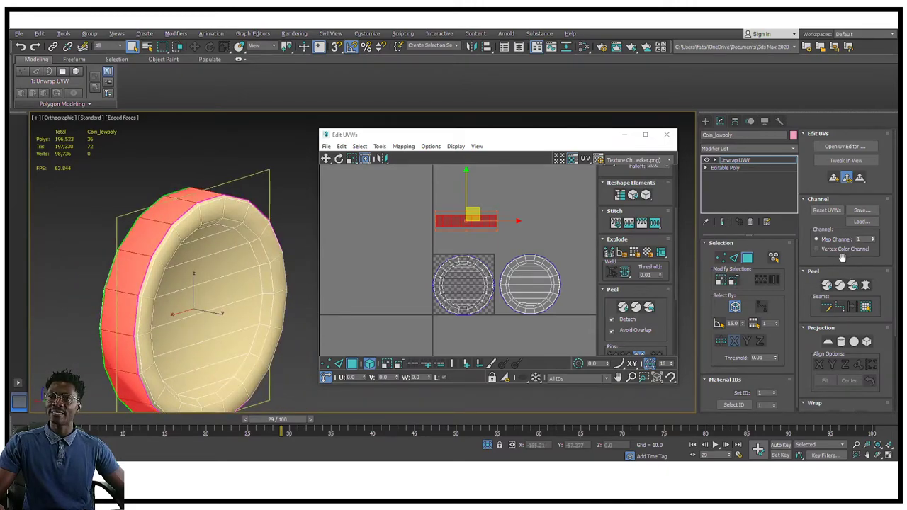
drag(842, 256, 839, 213)
scroll(839, 213, down, 3)
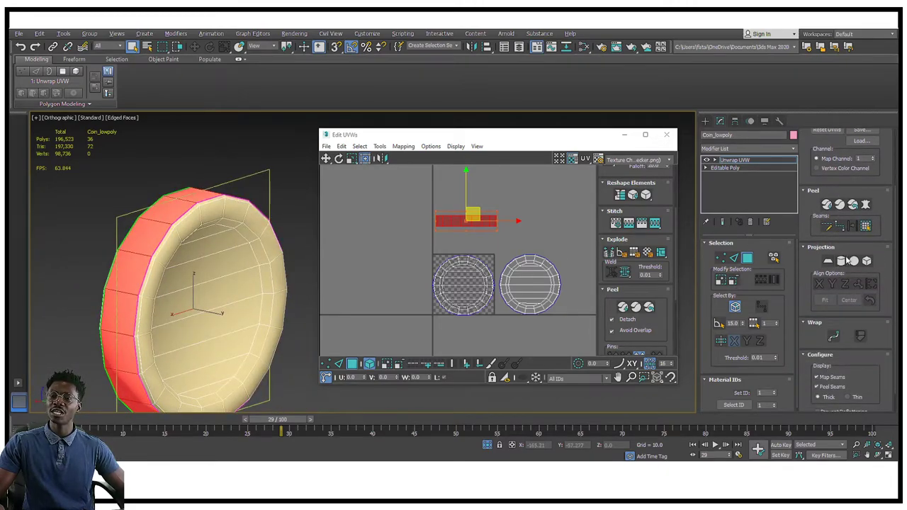
click(842, 262)
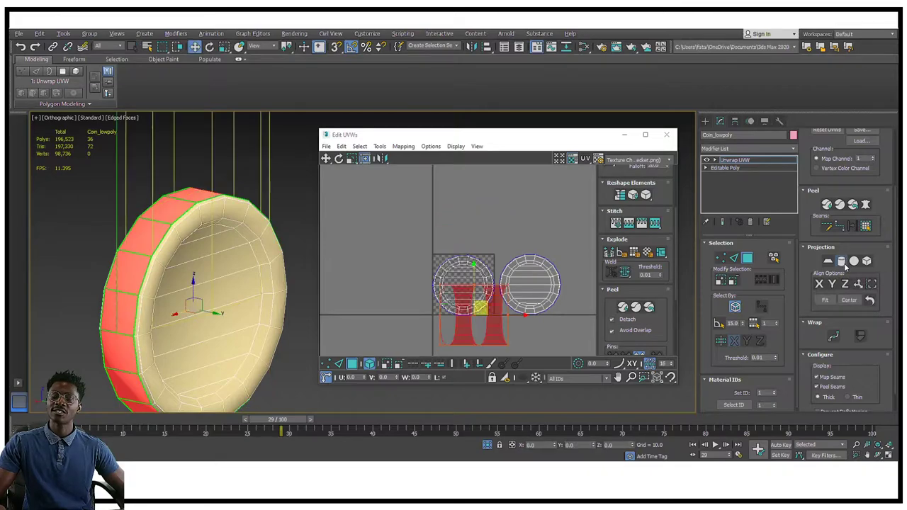
- Try aligning the side band's cylindrical projection to the X axis and inspect it around the coin
scroll(139, 255, down, 5)
alt+middle_drag(143, 252, 162, 243)
scroll(162, 243, up, 2)
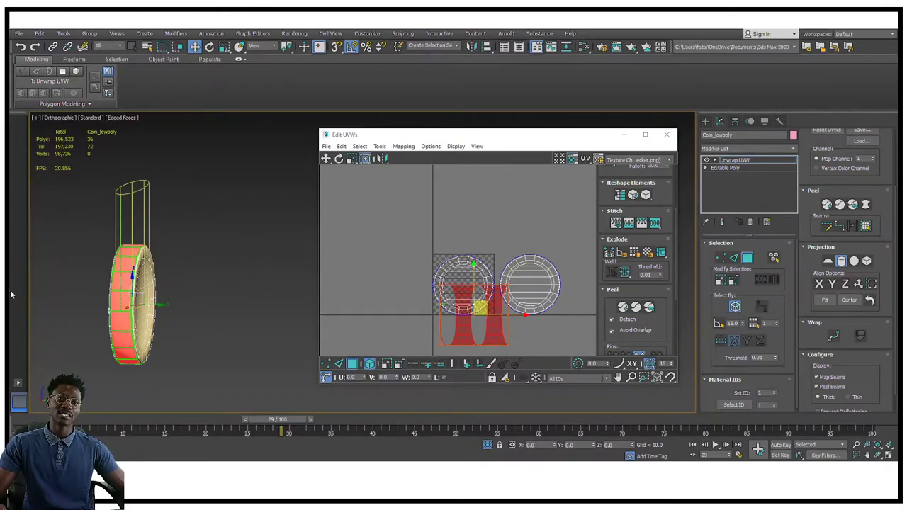
alt+middle_drag(149, 231, 121, 237)
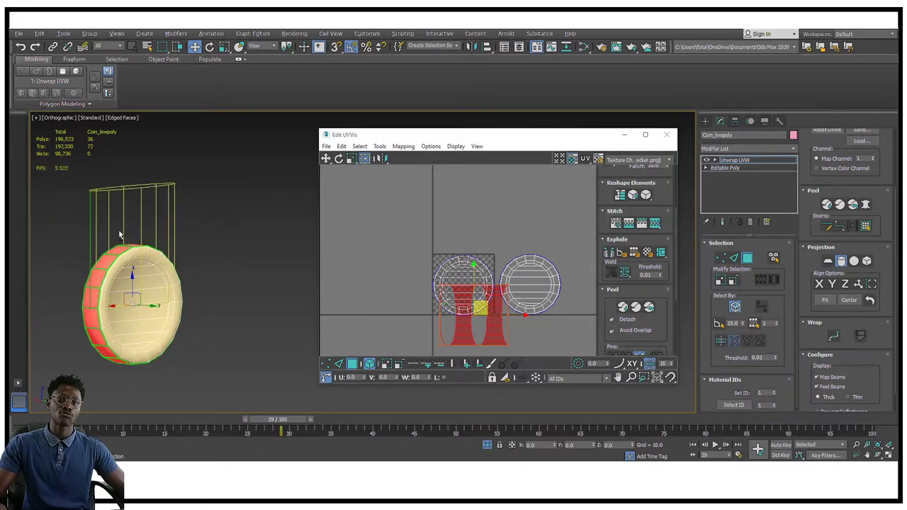
click(820, 285)
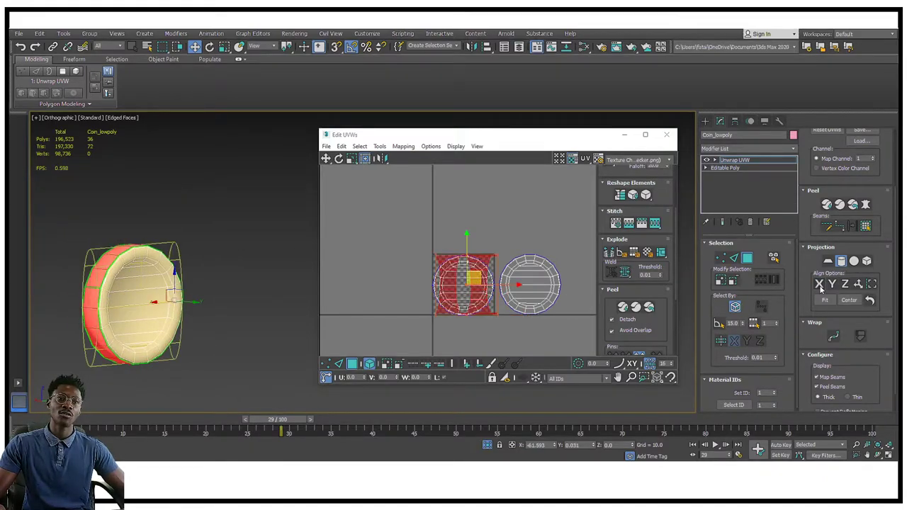
alt+middle_drag(216, 341, 165, 274)
scroll(165, 273, up, 2)
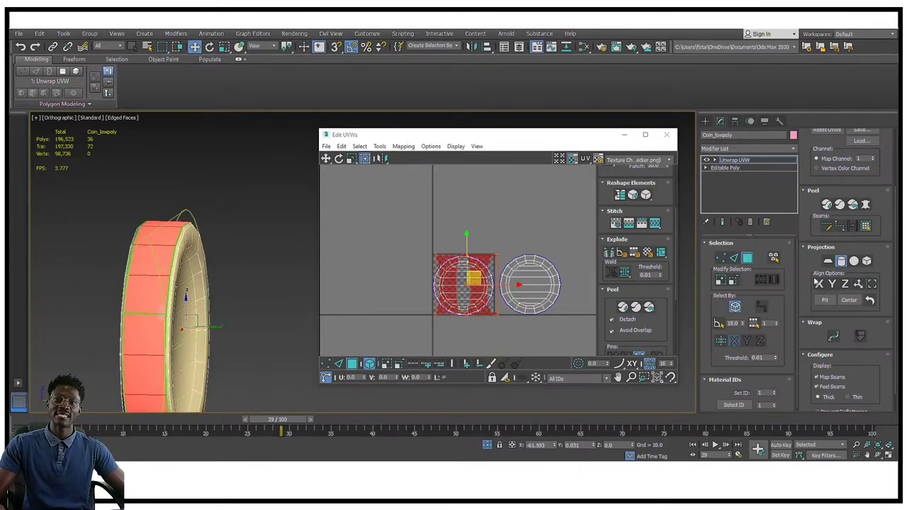
- Align the side band's cylindrical projection to the Y axis and fit it to the selected polygons
click(833, 284)
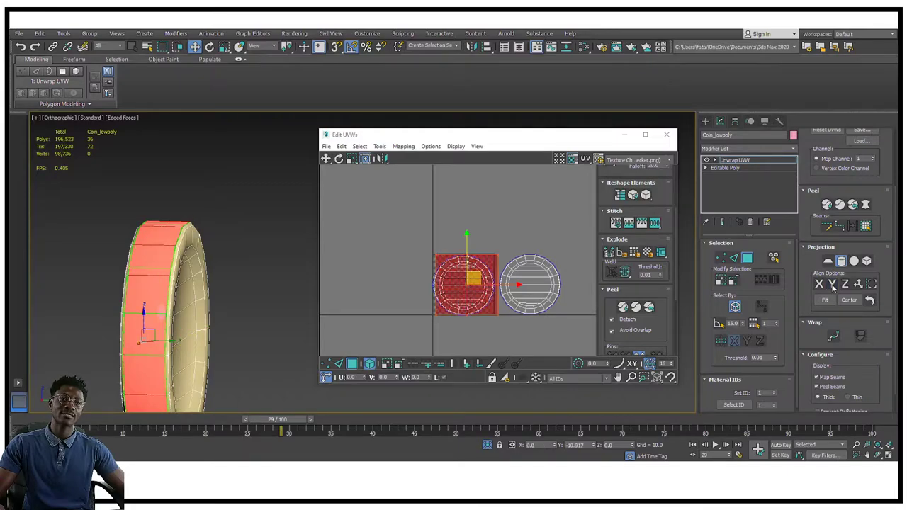
click(835, 285)
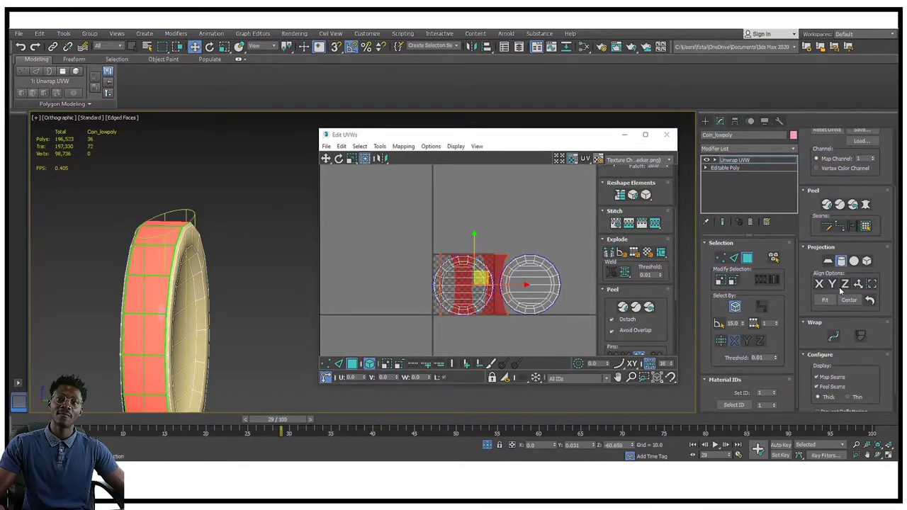
click(835, 285)
alt+middle_drag(158, 289, 100, 290)
scroll(464, 277, up, 2)
middle_drag(461, 277, 490, 222)
alt+middle_drag(175, 301, 248, 269)
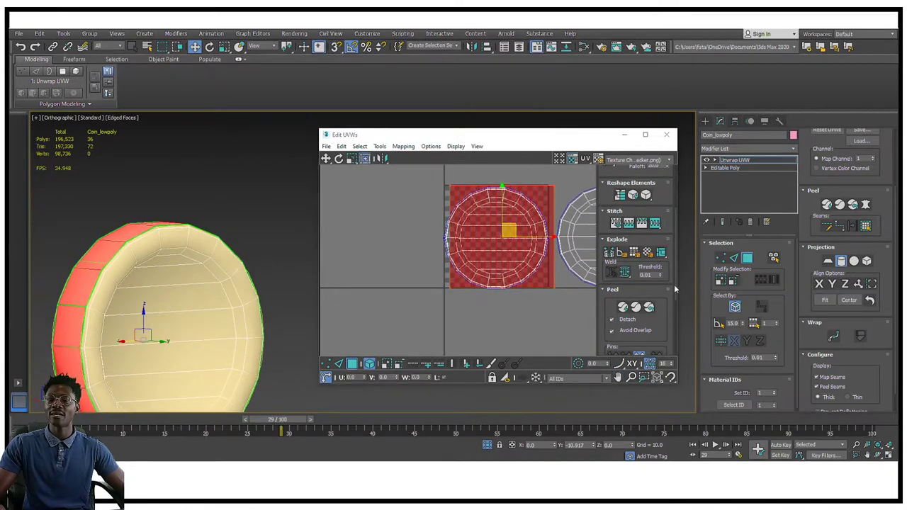
click(827, 303)
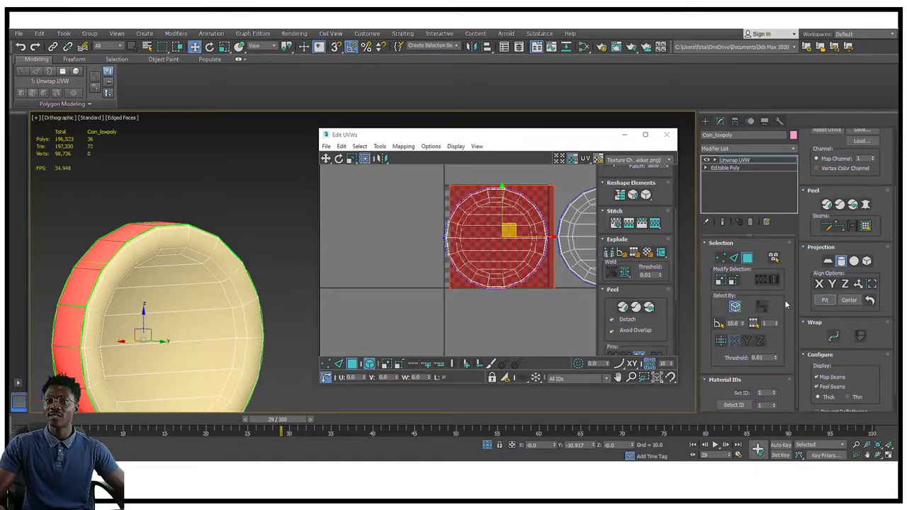
- End the cylindrical projection and move the side band's UV island off the coin face into the empty space below the texture tile
middle_drag(453, 239, 545, 233)
middle_drag(495, 275, 485, 251)
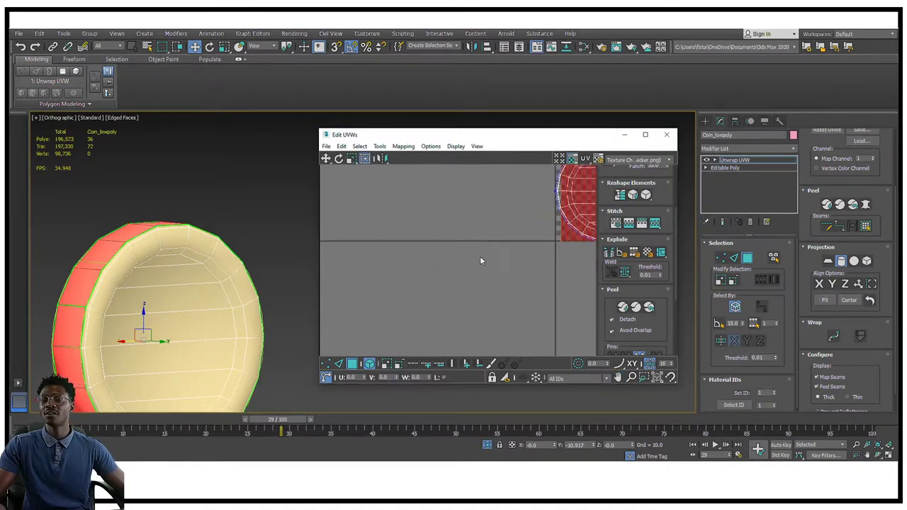
click(353, 365)
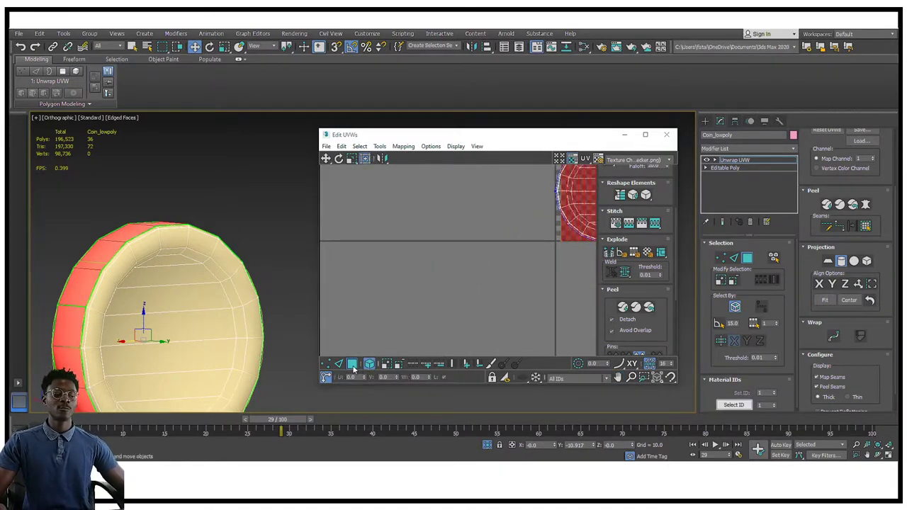
click(353, 365)
middle_drag(549, 266, 509, 289)
drag(556, 227, 492, 294)
- Reshape the side band's square UV island into a long, thin horizontal strip and compare it with the rim polygons on the coin
scroll(508, 283, up, 3)
middle_drag(510, 283, 509, 214)
scroll(510, 214, down, 2)
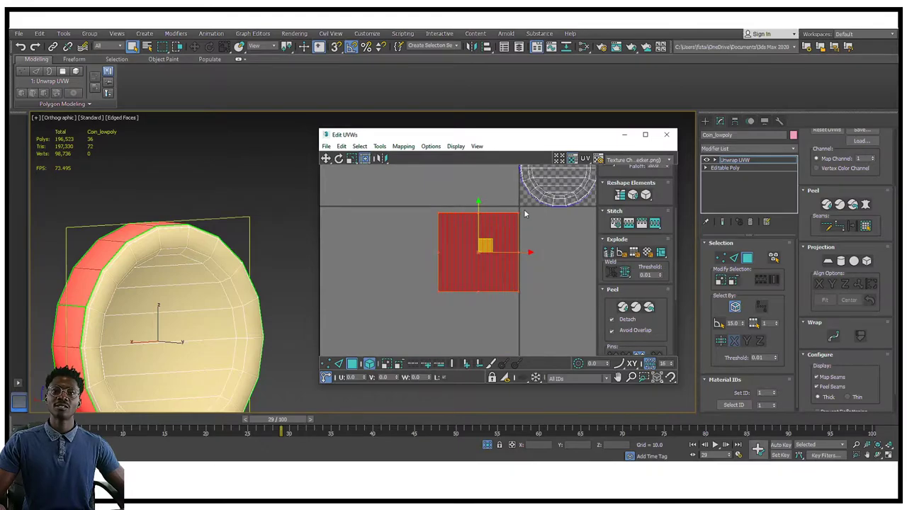
drag(518, 214, 642, 269)
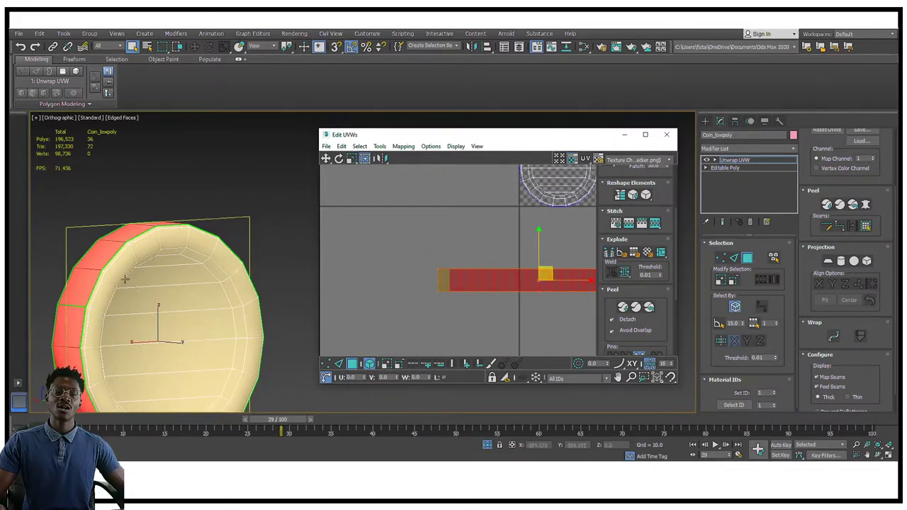
scroll(109, 284, up, 2)
scroll(109, 284, down, 1)
alt+middle_drag(100, 284, 205, 266)
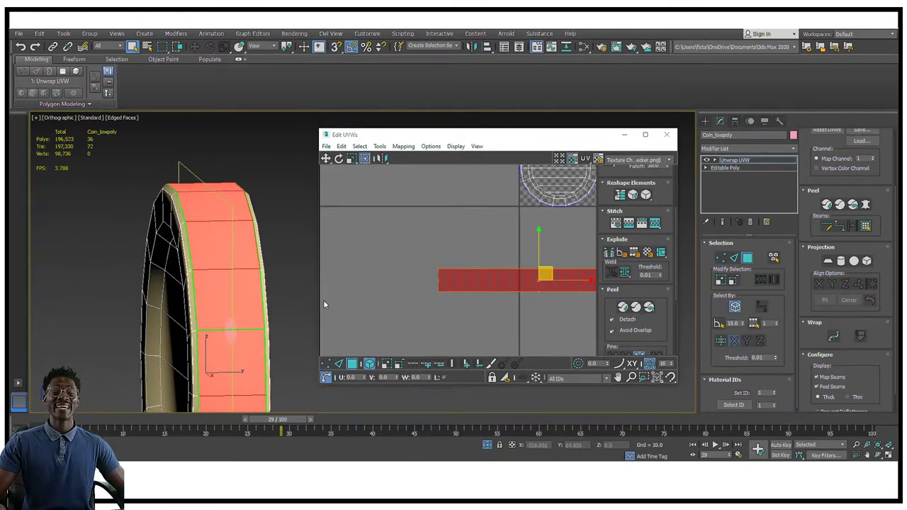
alt+middle_drag(328, 299, 306, 278)
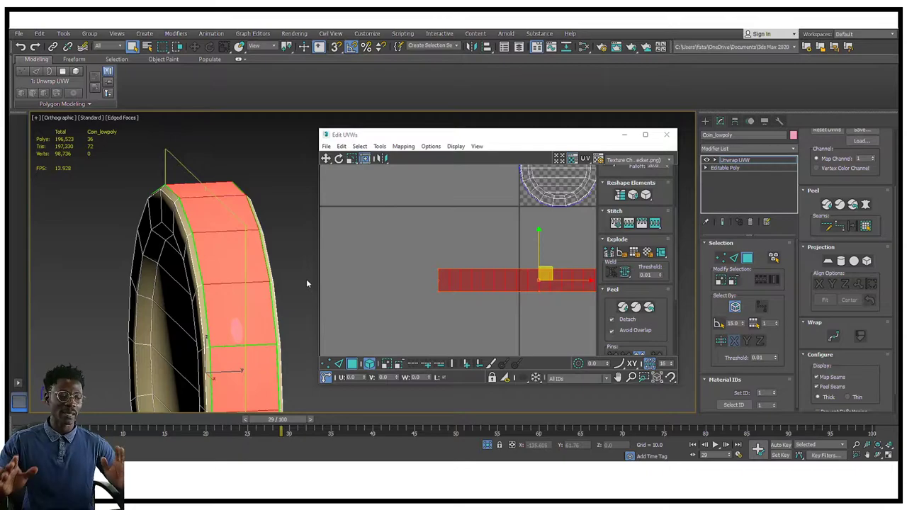
- Display the UV_Checker.png texture checker on the coin and inspect how it maps onto the face and rim
middle_drag(523, 280, 538, 260)
scroll(538, 261, down, 3)
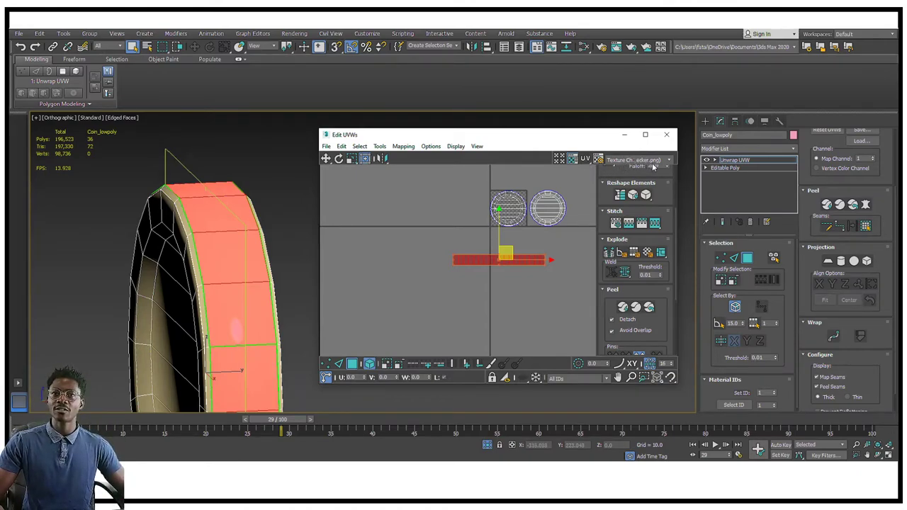
click(670, 163)
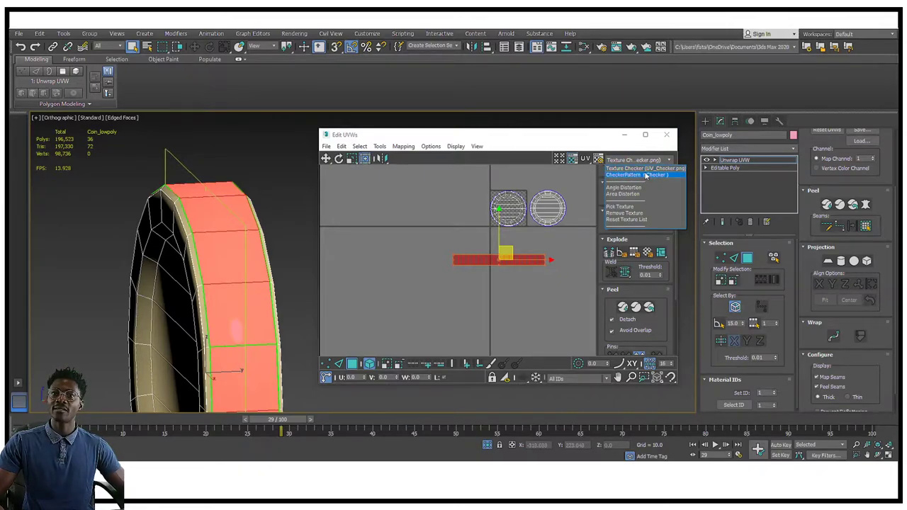
click(646, 170)
alt+middle_drag(213, 245, 296, 224)
scroll(168, 261, up, 5)
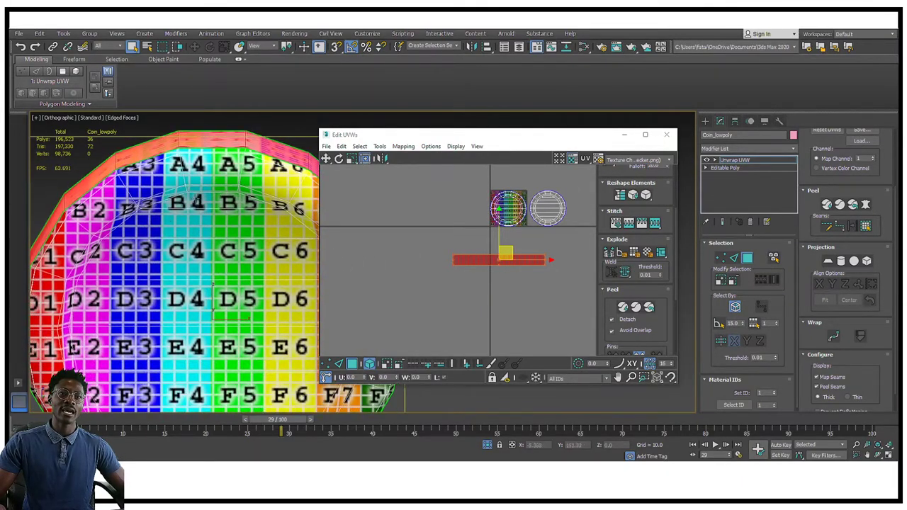
- Examine the checker texture on the coin's front face and rim for distortion
alt+middle_drag(167, 262, 154, 255)
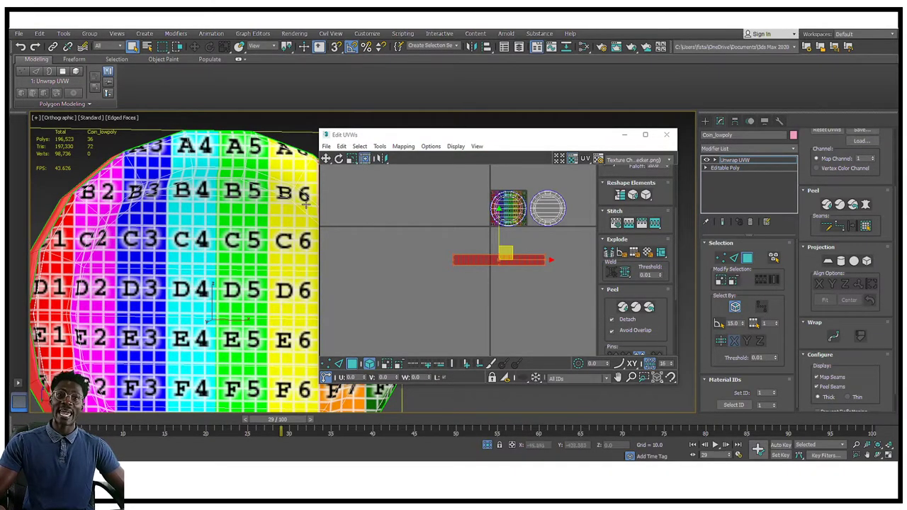
scroll(251, 241, down, 6)
alt+middle_drag(251, 241, 224, 297)
scroll(206, 220, up, 2)
scroll(206, 220, up, 3)
alt+middle_drag(235, 251, 180, 241)
scroll(177, 252, down, 2)
scroll(202, 249, up, 3)
scroll(205, 249, up, 4)
scroll(147, 258, down, 2)
scroll(225, 197, down, 2)
key(z)
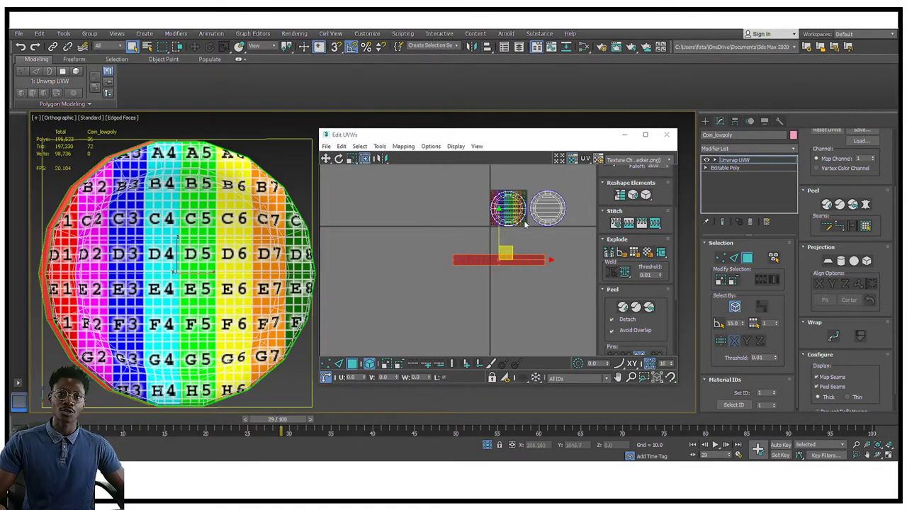
- Try squeezing the front face's UV shell horizontally to a narrow sliver, and undo the scaling
click(522, 199)
drag(527, 188, 493, 188)
click(430, 214)
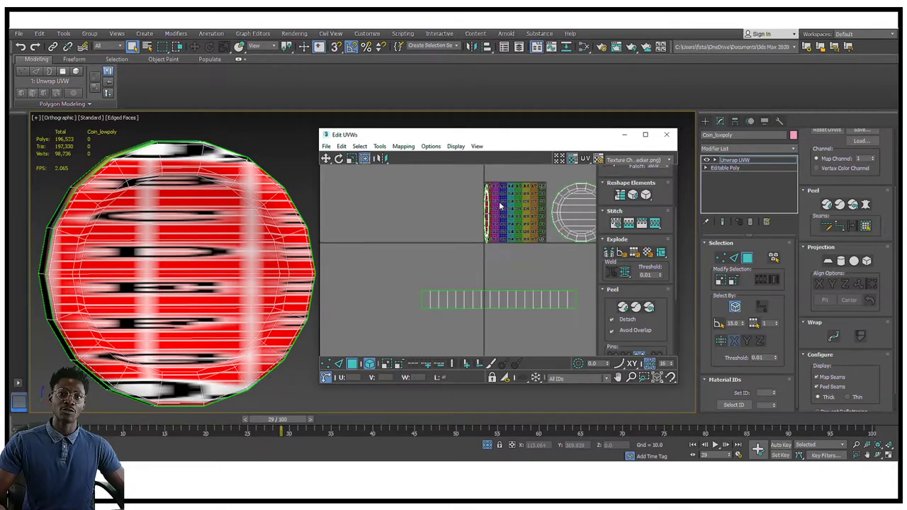
scroll(475, 213, up, 5)
key(ctrl+z)
key(ctrl+z)
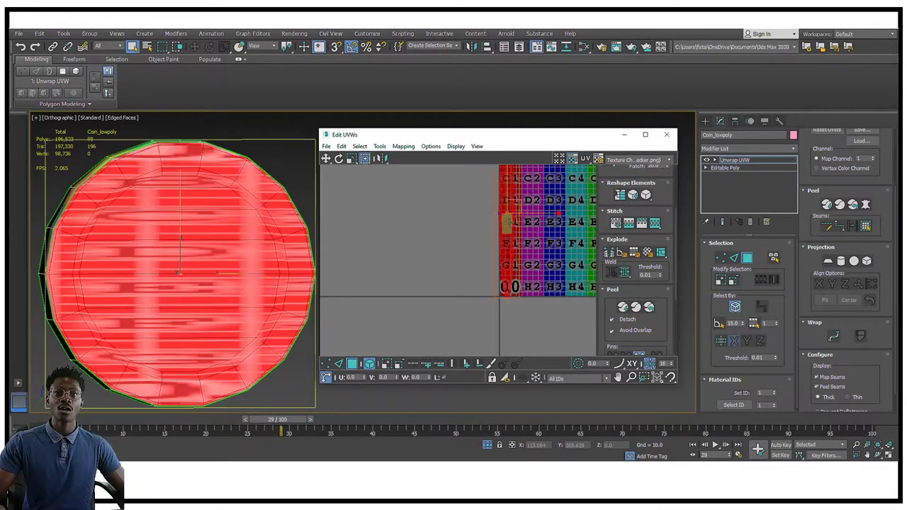
middle_drag(508, 221, 502, 220)
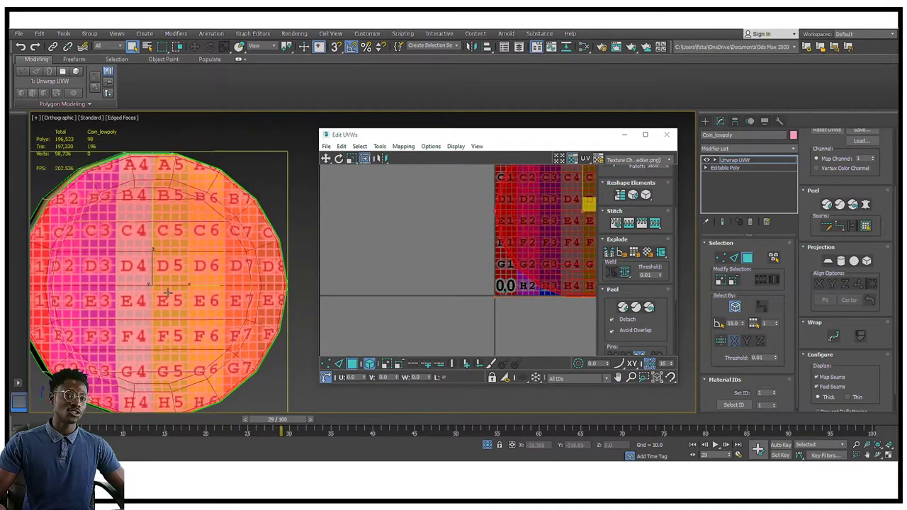
- Select the rim strip's UV shell below the two disc shells
scroll(397, 269, down, 3)
middle_drag(371, 299, 356, 271)
scroll(152, 237, up, 5)
scroll(152, 237, up, 2)
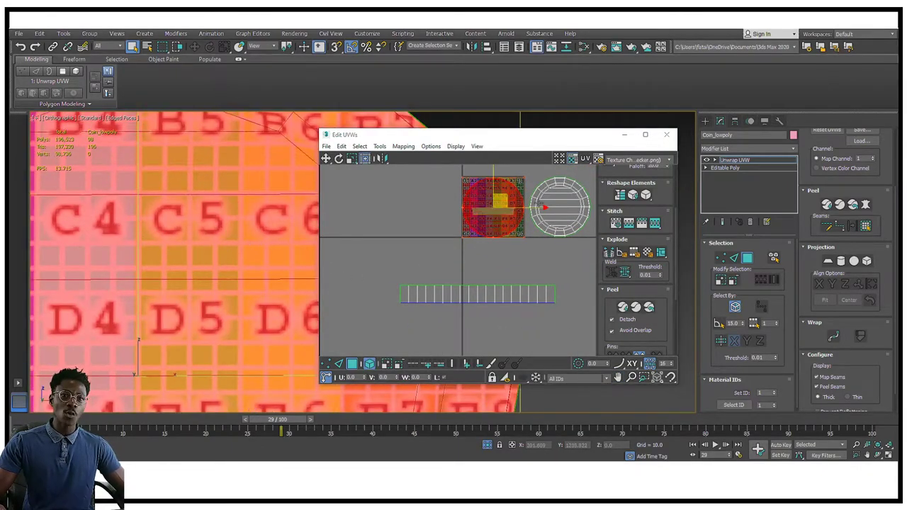
middle_drag(536, 241, 519, 254)
drag(364, 273, 542, 318)
- Examine the checker lettering around the coin's rim, including a close-up from the Top view
scroll(545, 303, down, 4)
scroll(223, 192, down, 4)
scroll(223, 192, down, 4)
alt+middle_drag(223, 192, 289, 232)
scroll(551, 301, up, 4)
scroll(527, 305, up, 2)
middle_drag(527, 306, 537, 268)
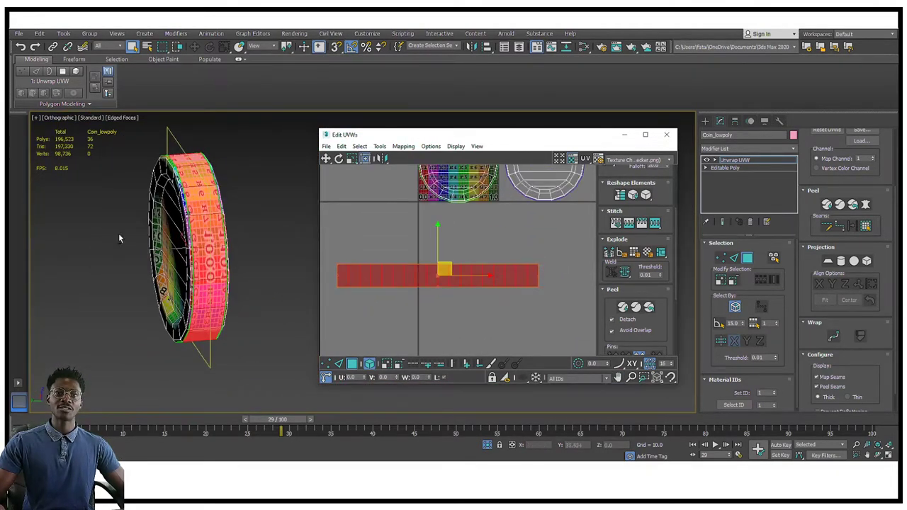
alt+middle_drag(119, 235, 166, 245)
scroll(209, 219, up, 5)
alt+middle_drag(210, 220, 100, 291)
key(t)
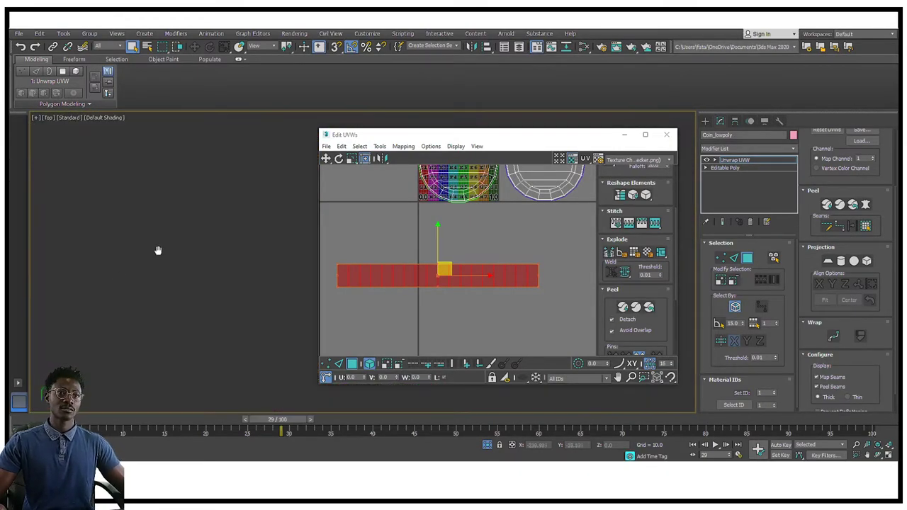
scroll(162, 254, up, 8)
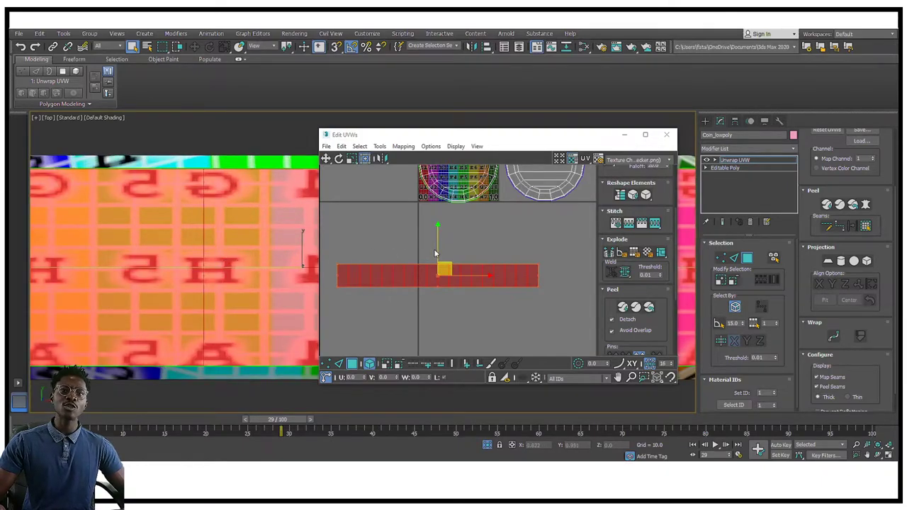
- Stretch the rim strip's UV shell horizontally to nearly twice its length
scroll(476, 259, down, 4)
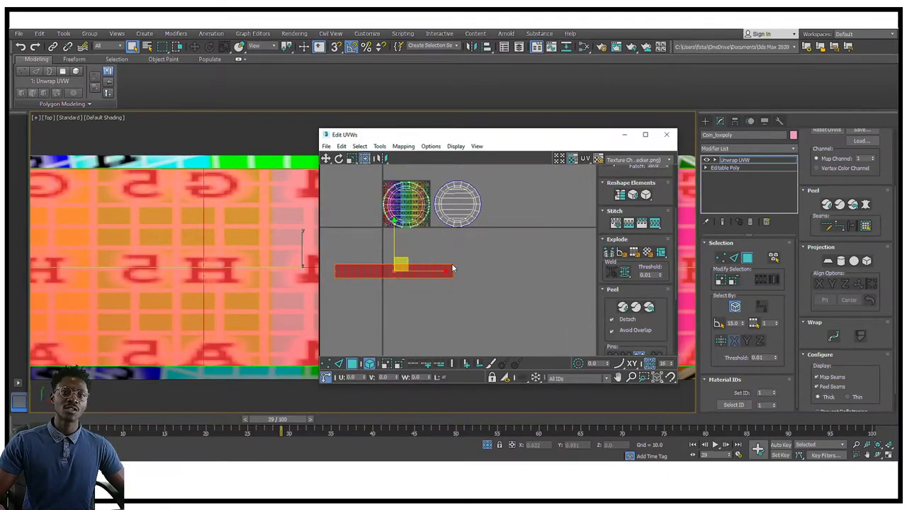
drag(453, 269, 549, 265)
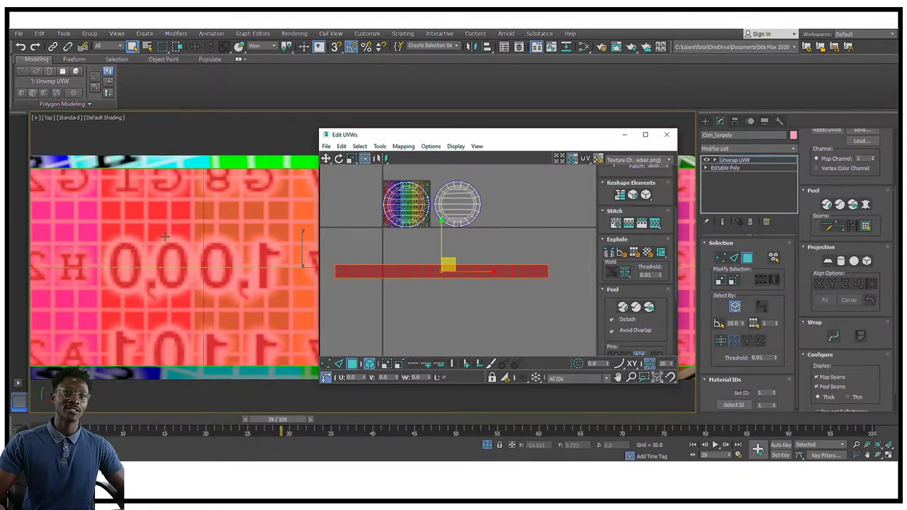
scroll(164, 235, down, 5)
middle_drag(435, 223, 461, 261)
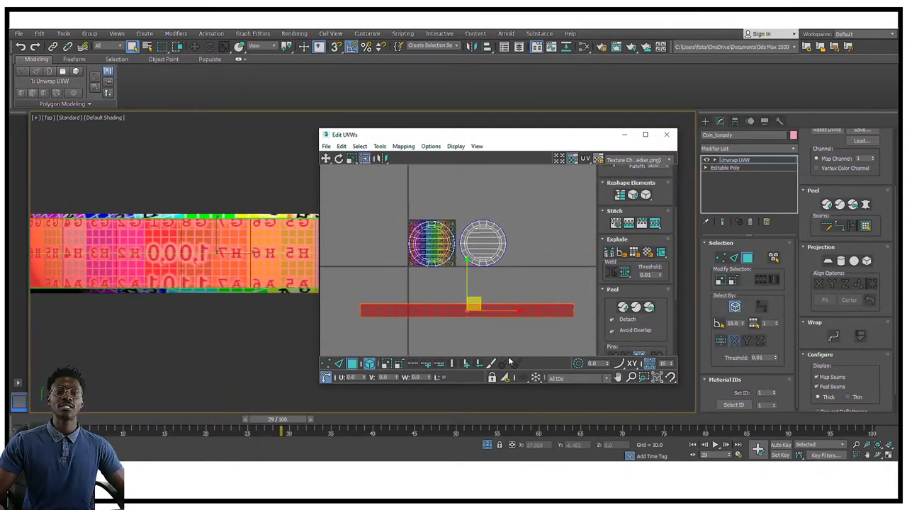
- Select all UV shells, bring up the Arrange Elements options, and clear the selection
drag(535, 350, 347, 179)
alt+middle_drag(148, 252, 167, 214)
scroll(173, 205, up, 3)
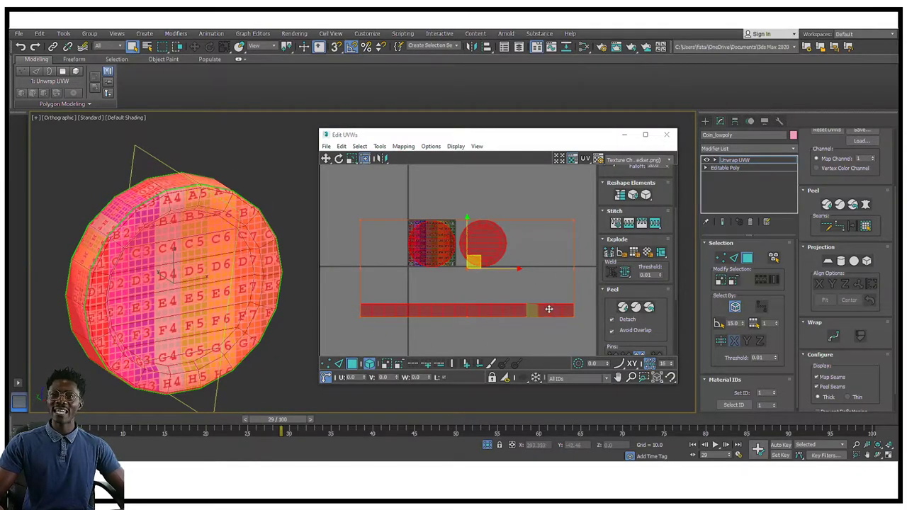
drag(652, 284, 559, 177)
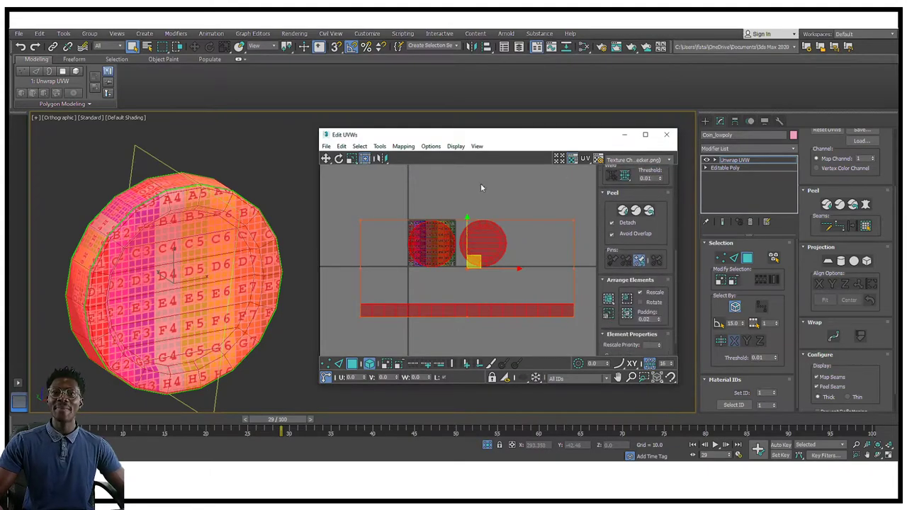
scroll(431, 239, up, 5)
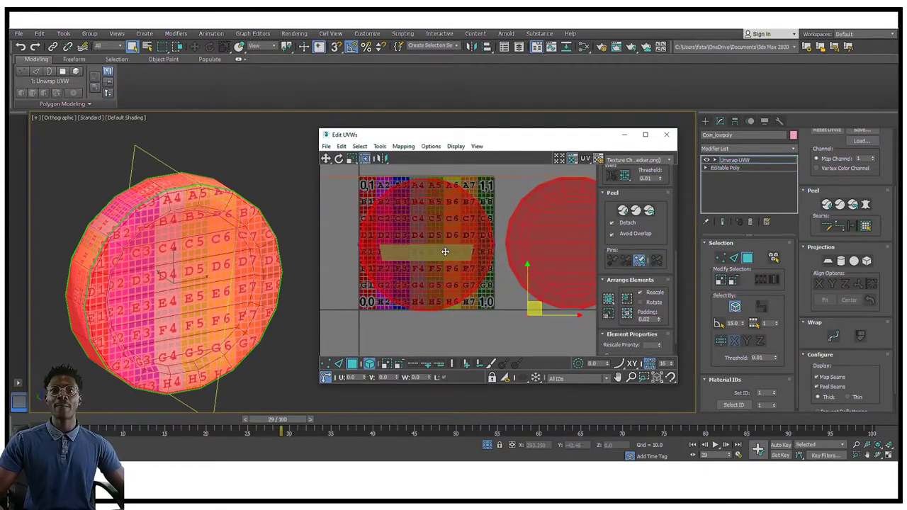
scroll(428, 228, down, 3)
scroll(439, 205, up, 3)
click(386, 205)
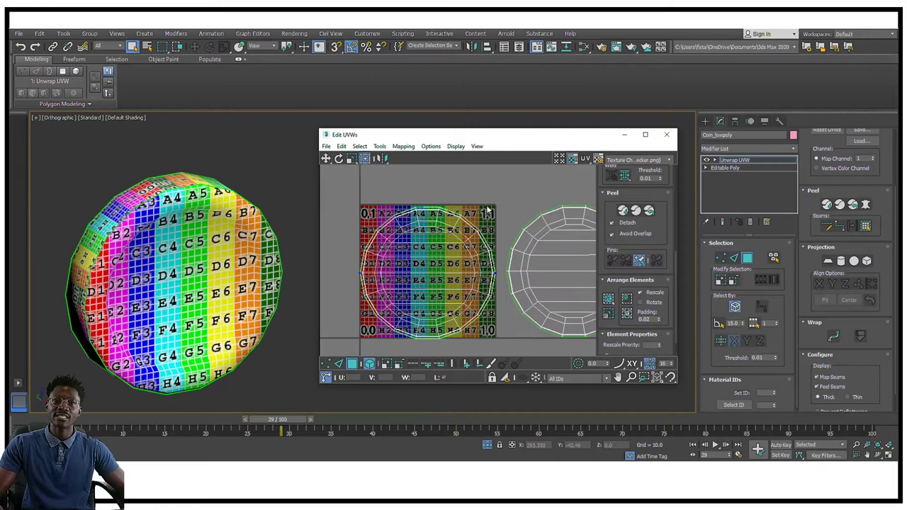
- Compare the rim strip's UV shell with the 0–1 texture tile and inspect the checker texture close up on the coin
scroll(400, 285, down, 3)
middle_drag(496, 344, 381, 291)
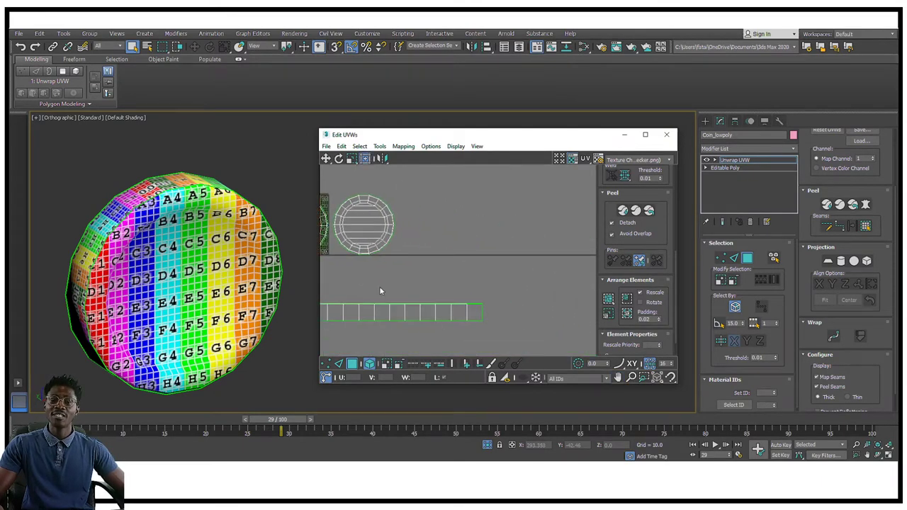
click(413, 316)
middle_drag(330, 264, 507, 268)
scroll(473, 222, up, 2)
scroll(553, 215, up, 2)
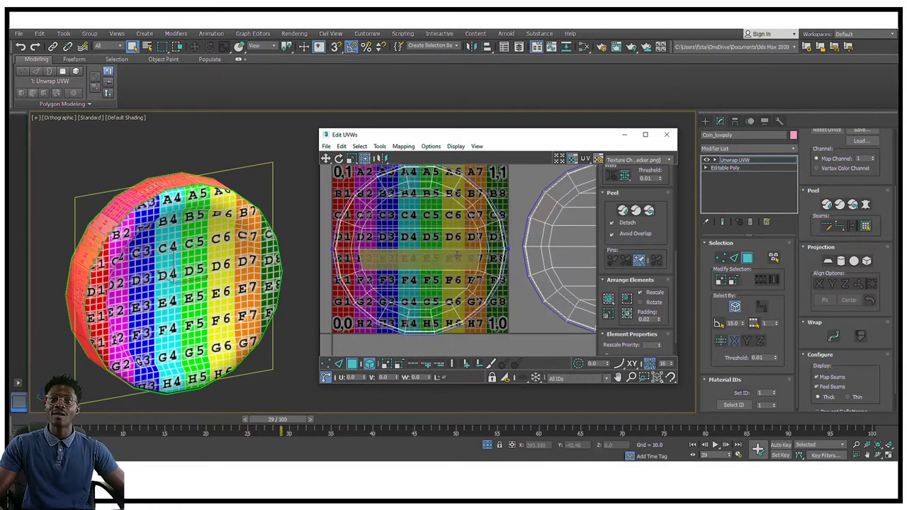
scroll(457, 255, up, 3)
scroll(438, 200, down, 5)
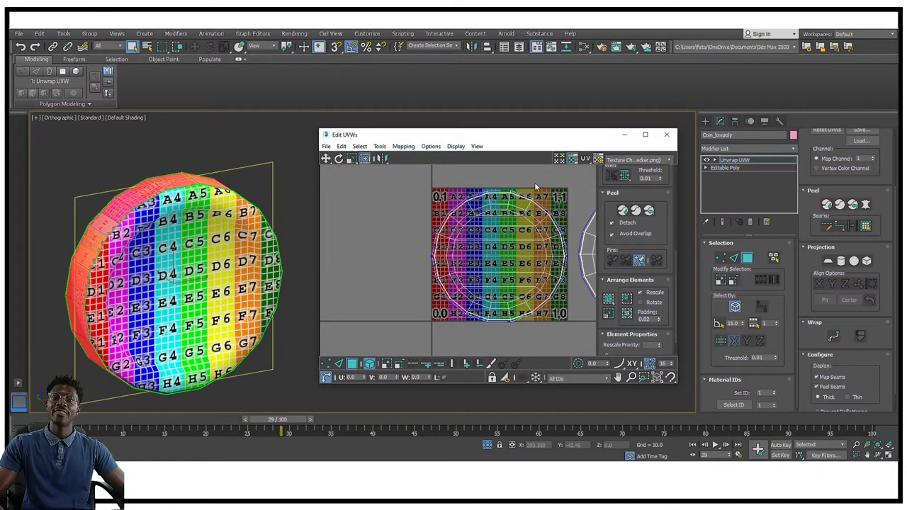
middle_drag(544, 263, 441, 268)
scroll(418, 243, down, 5)
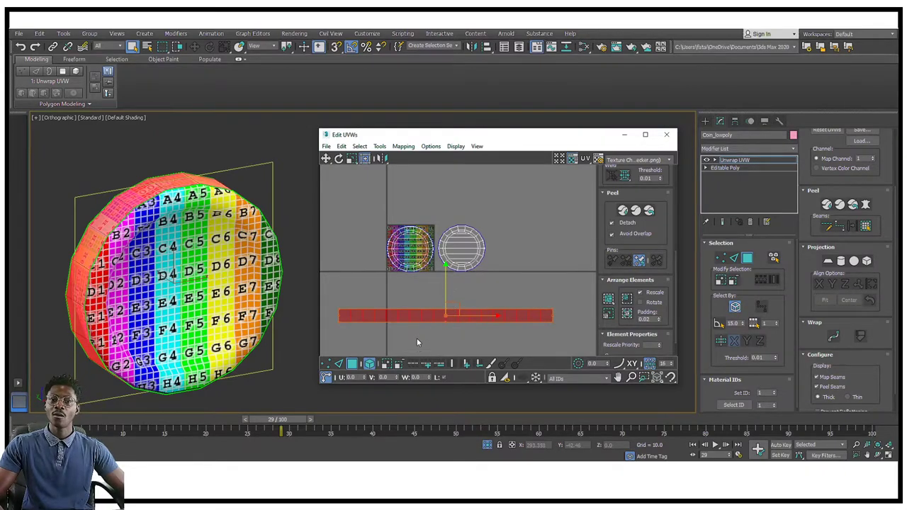
scroll(436, 296, up, 1)
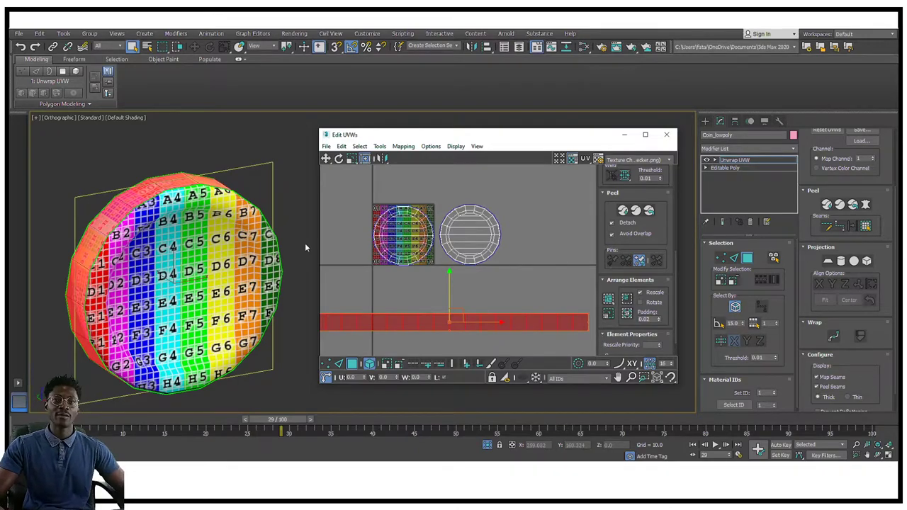
scroll(135, 219, up, 10)
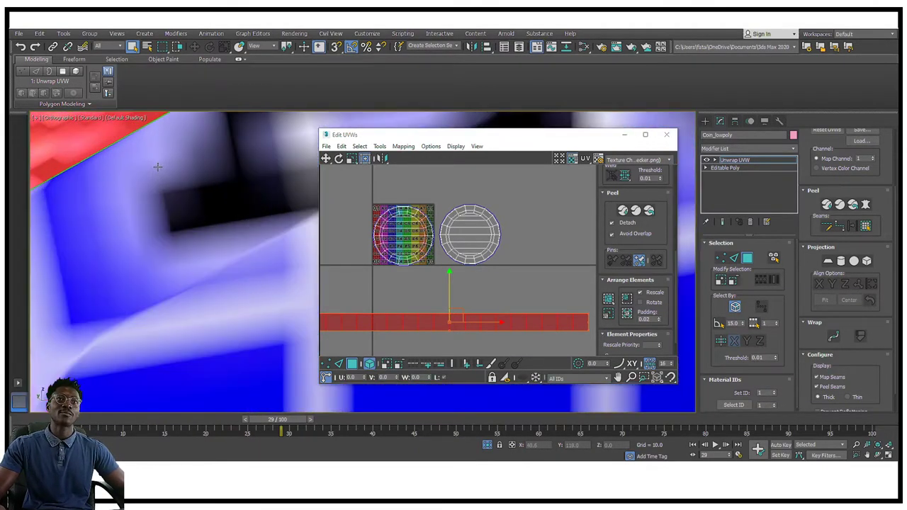
scroll(202, 174, up, 5)
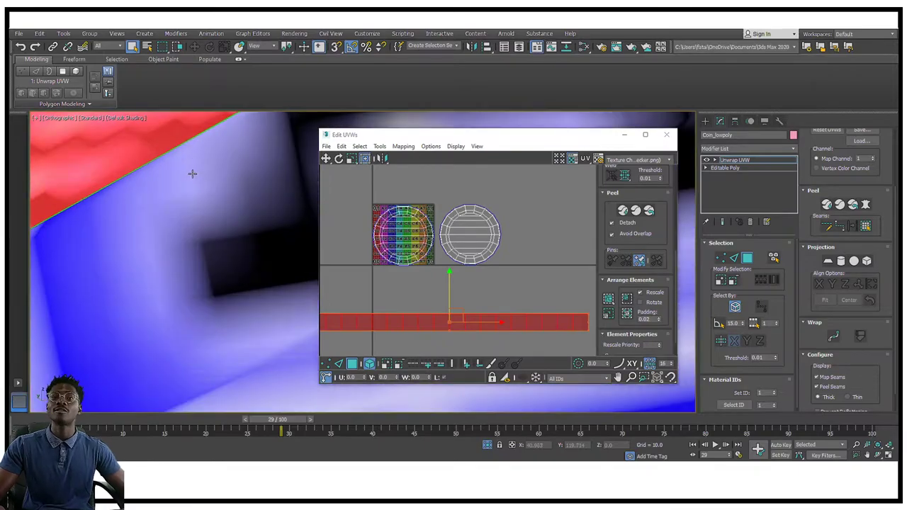
scroll(170, 174, up, 3)
scroll(170, 174, down, 5)
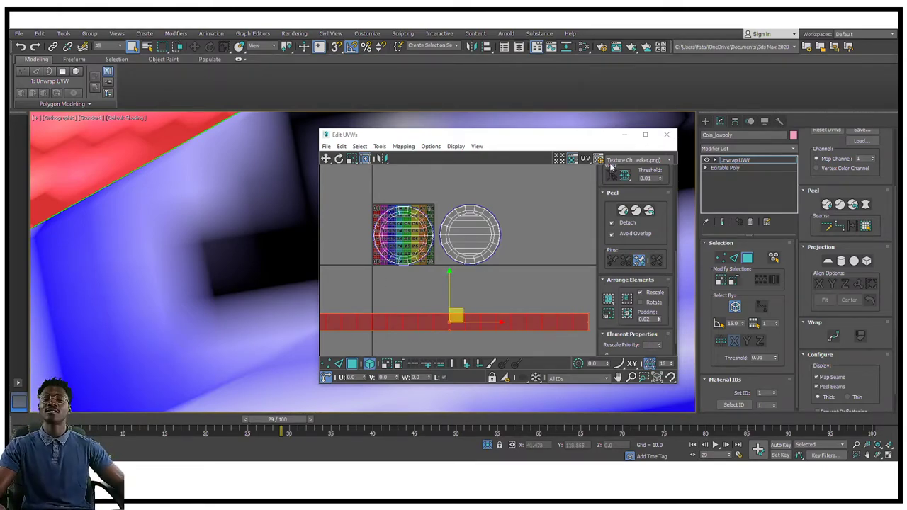
- Pack all the coin's UV shells, both discs and the rim strip, into the 0–1 texture tile
key(ctrl+a)
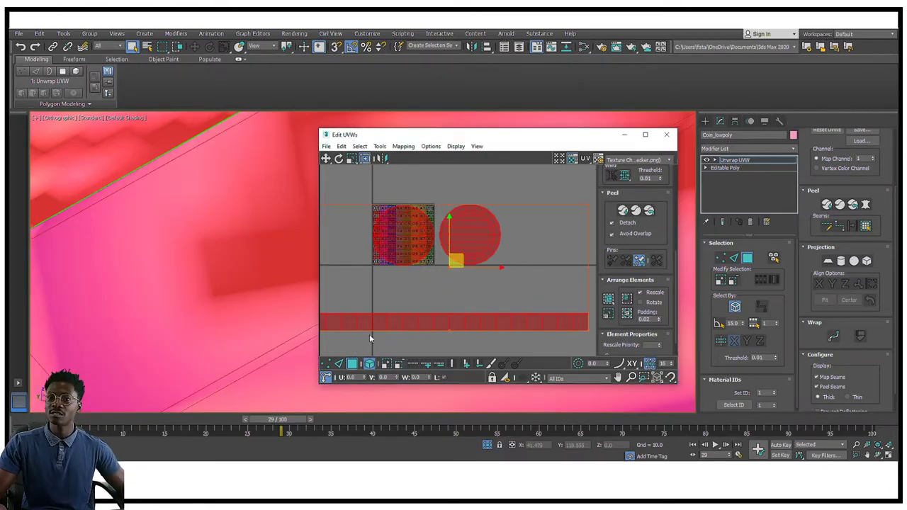
click(628, 318)
scroll(461, 234, up, 3)
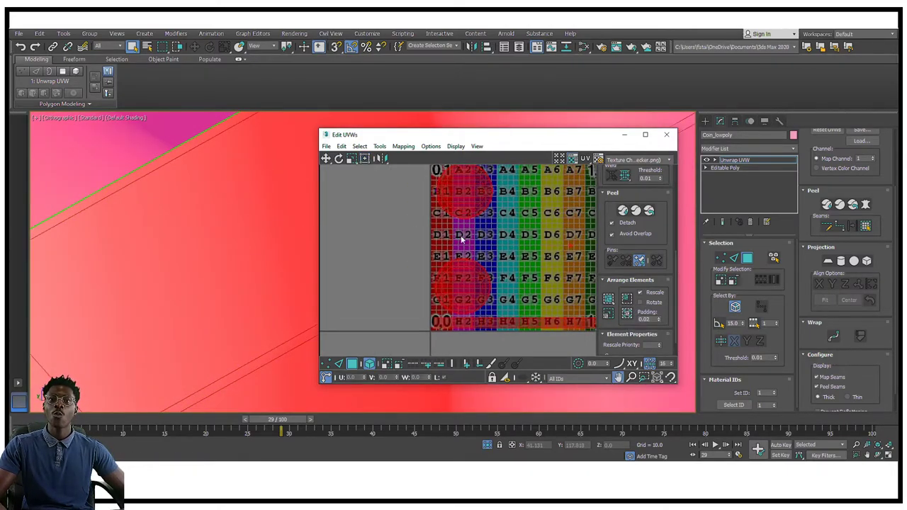
- Move the upper disc shell down beside the lower disc, just above the rim strip
click(461, 234)
scroll(462, 234, up, 3)
scroll(459, 213, down, 3)
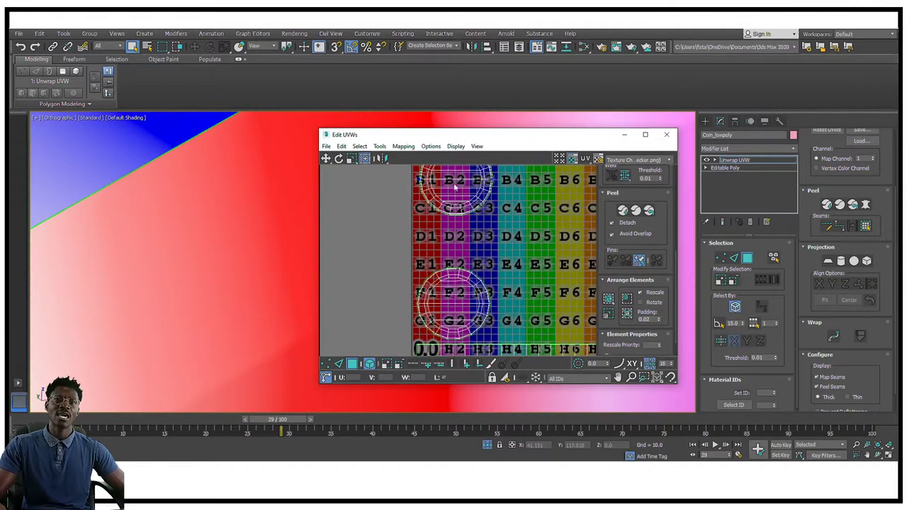
drag(459, 190, 448, 177)
middle_drag(502, 209, 454, 203)
drag(423, 175, 520, 306)
middle_drag(470, 288, 453, 271)
click(389, 217)
drag(356, 213, 525, 330)
click(520, 255)
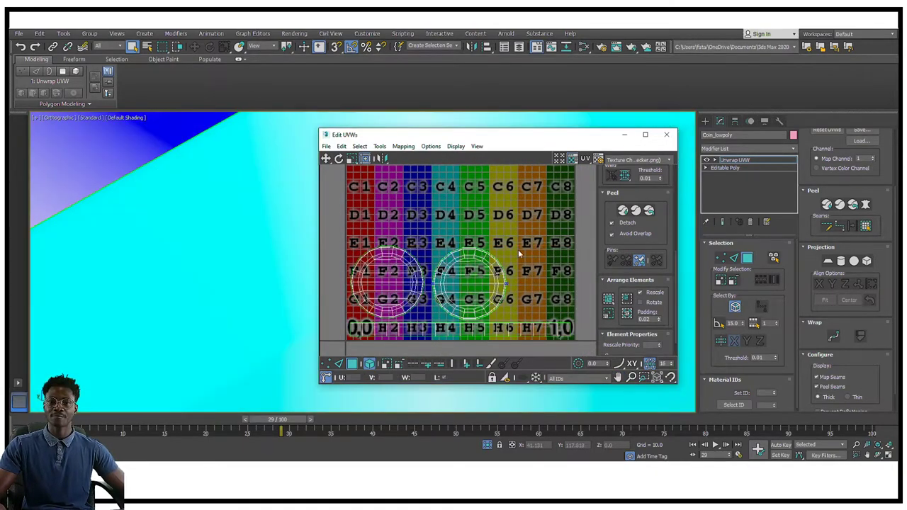
- Check the tile space taken by both disc shells and the rim strip by selecting them in turn
drag(363, 240, 507, 305)
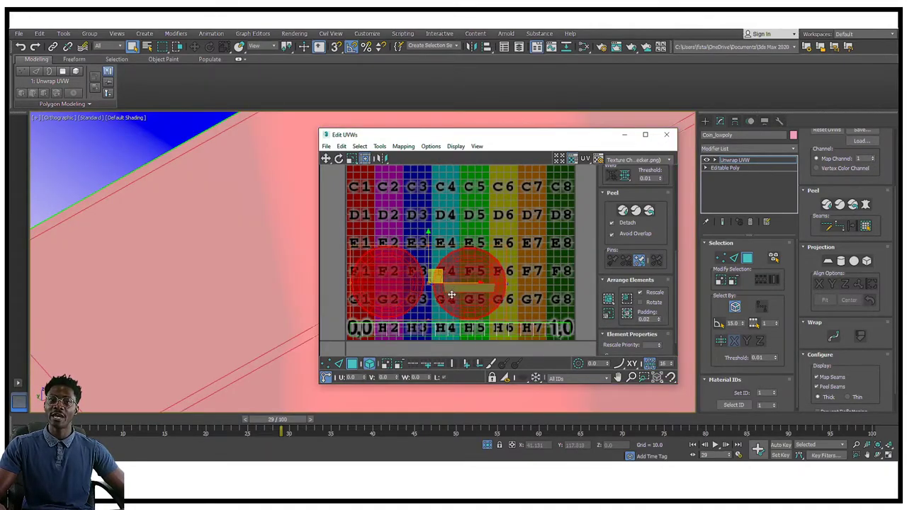
click(530, 327)
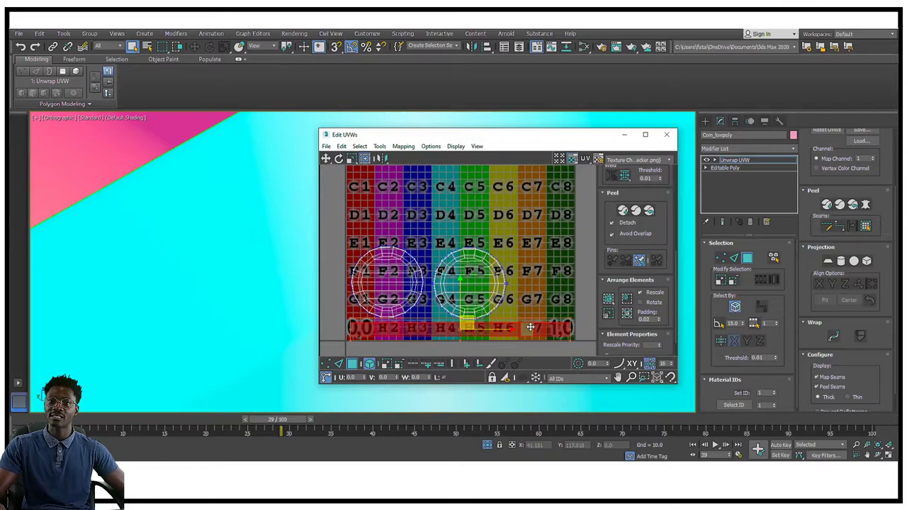
click(441, 242)
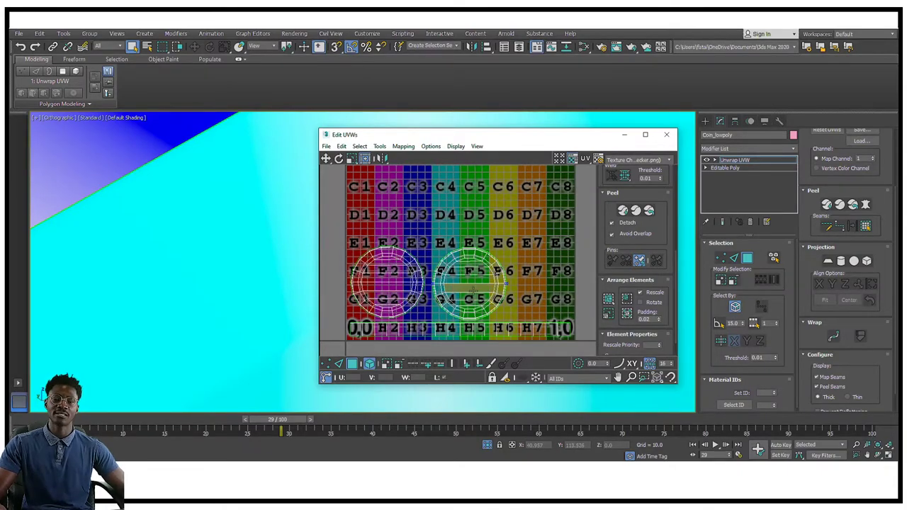
click(491, 278)
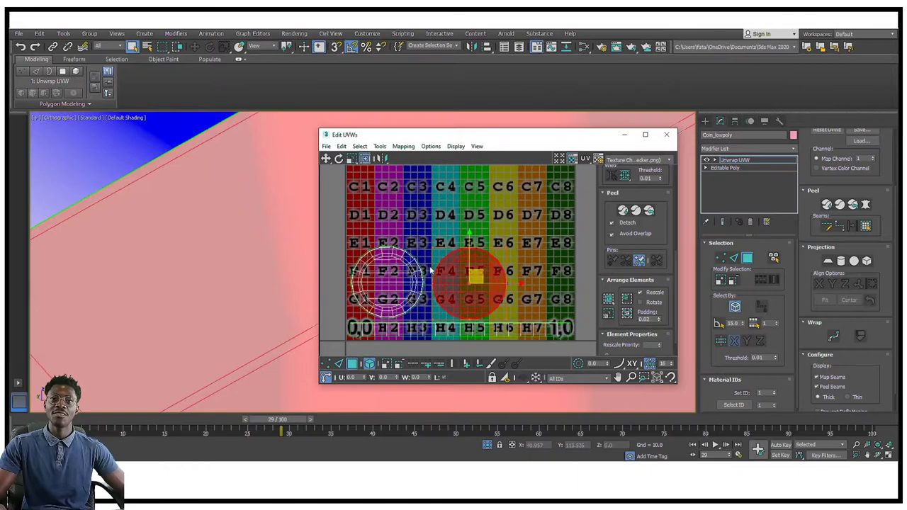
- Examine the checker texture's scale on the coin's rim against the packed UV layout
scroll(463, 278, down, 5)
scroll(229, 234, up, 8)
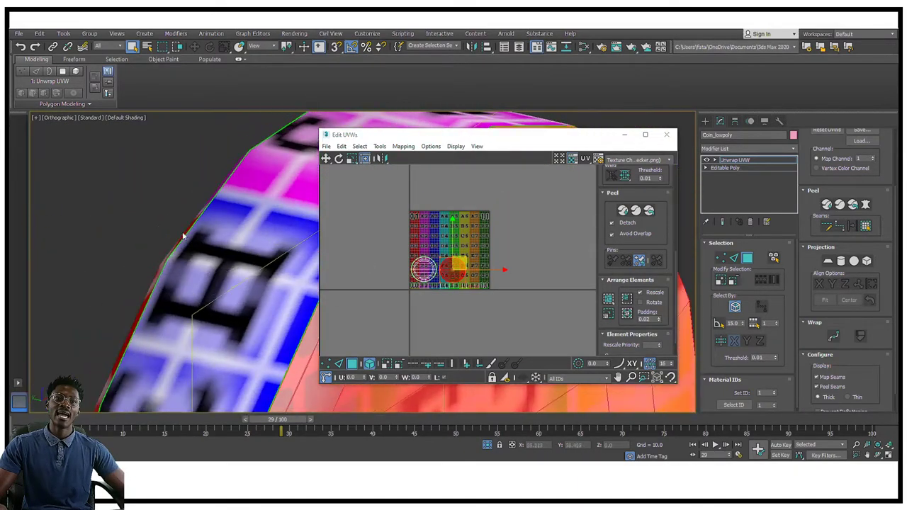
scroll(229, 241, down, 8)
alt+middle_drag(292, 251, 322, 238)
middle_drag(191, 299, 119, 287)
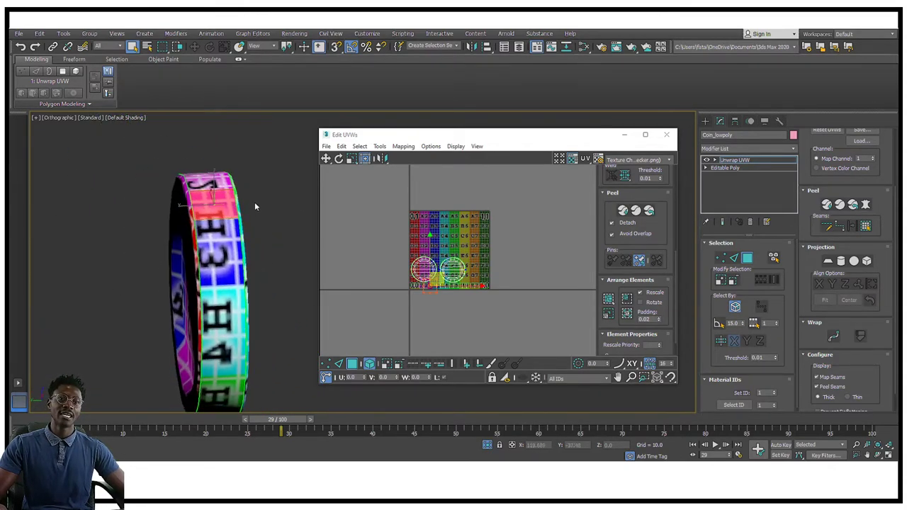
scroll(430, 263, up, 4)
middle_drag(495, 292, 477, 249)
scroll(476, 249, down, 2)
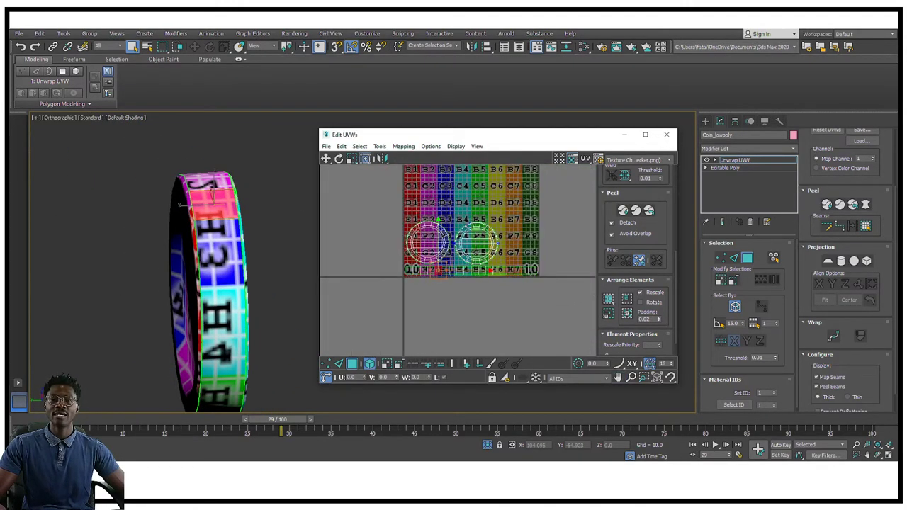
- Change the texture displayed in the UV editor and on the coin to CheckerPattern (Checker)
scroll(510, 297, up, 3)
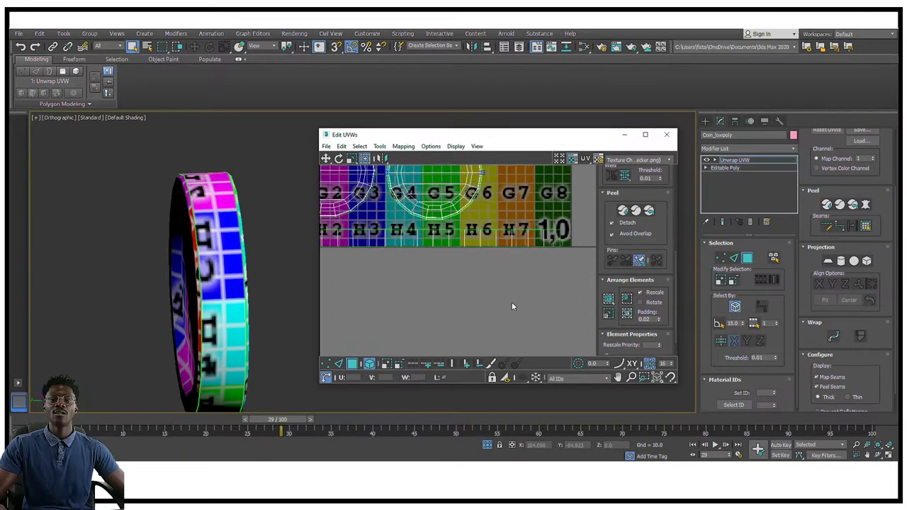
scroll(512, 306, down, 5)
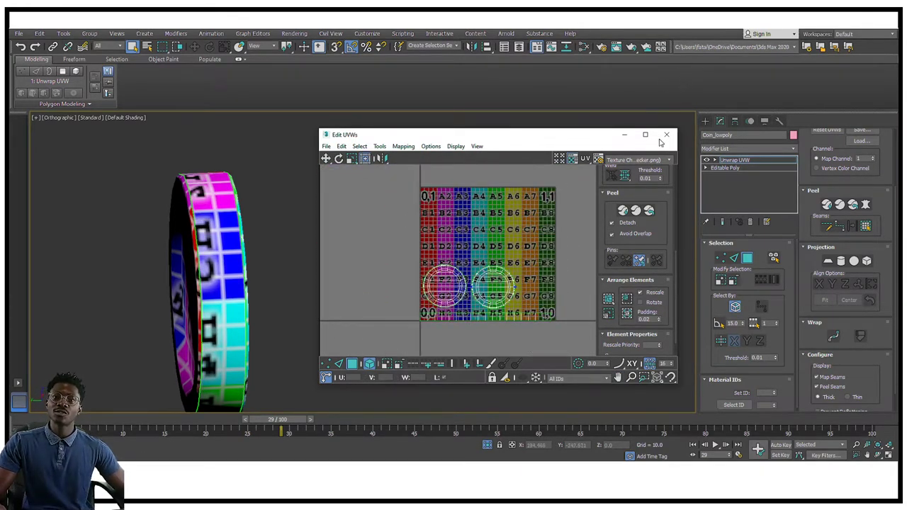
click(657, 163)
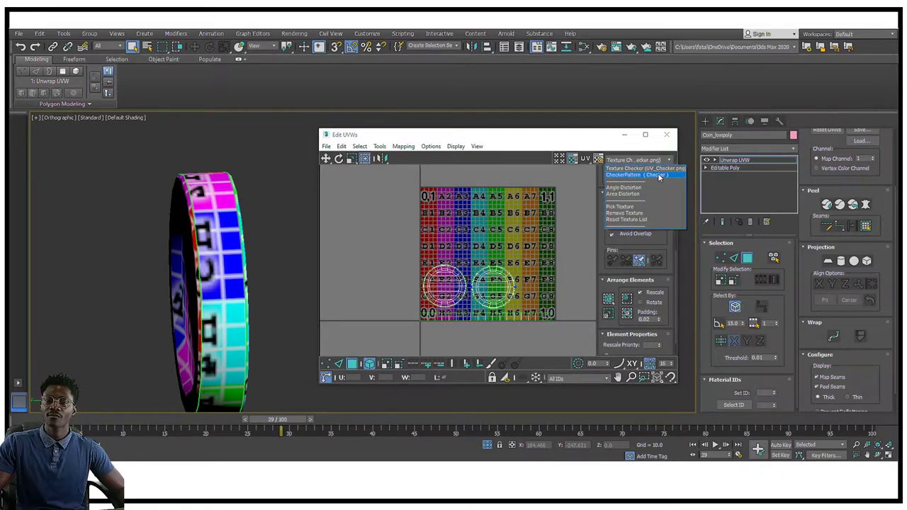
click(657, 175)
alt+middle_drag(234, 278, 226, 223)
middle_drag(428, 278, 427, 236)
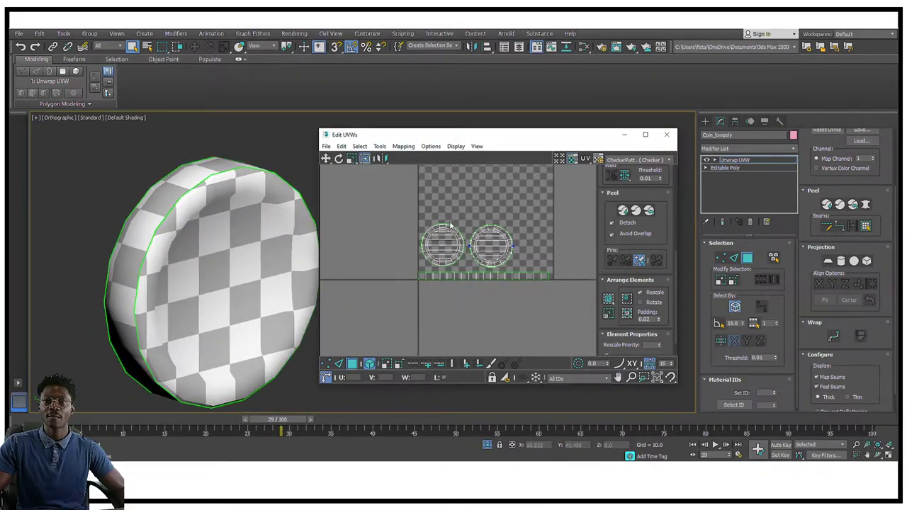
middle_drag(473, 205, 467, 240)
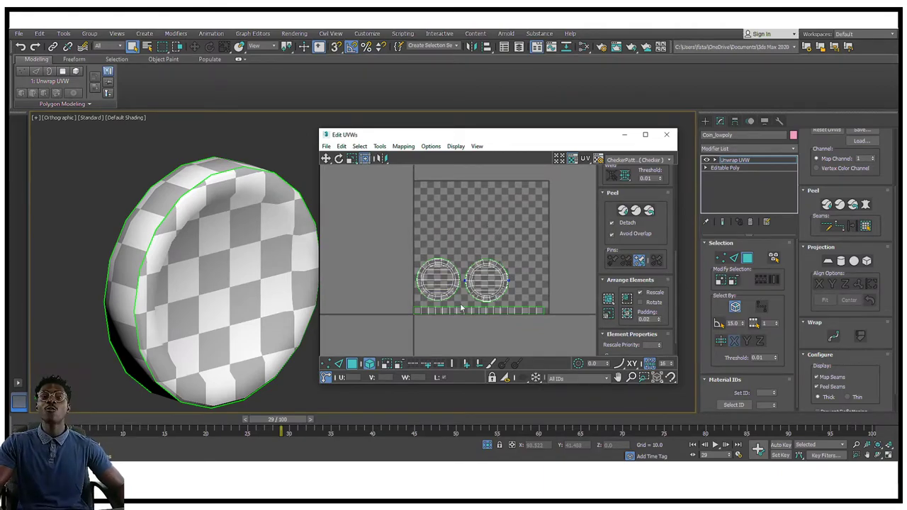
- Examine how the two disc shells and the rim strip fill the checkered texture tile
drag(411, 226, 567, 321)
scroll(503, 277, up, 3)
middle_drag(502, 276, 557, 386)
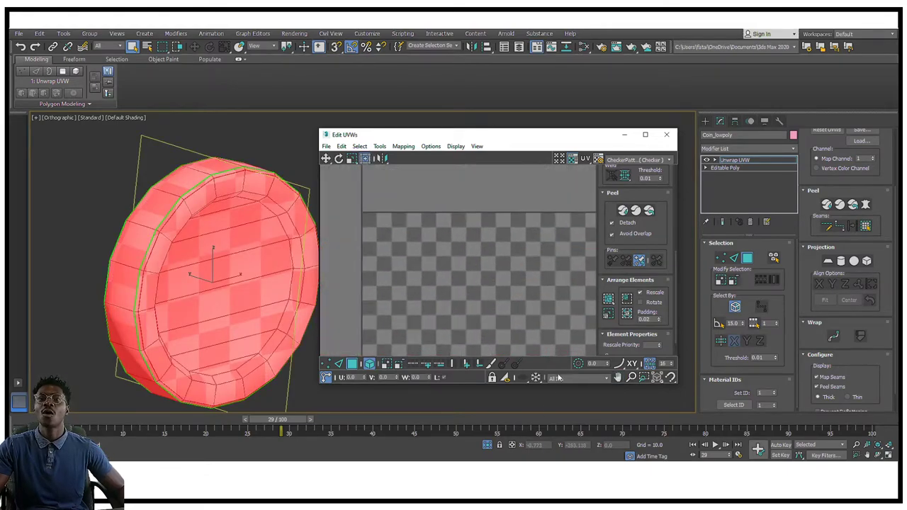
scroll(427, 200, down, 5)
click(510, 242)
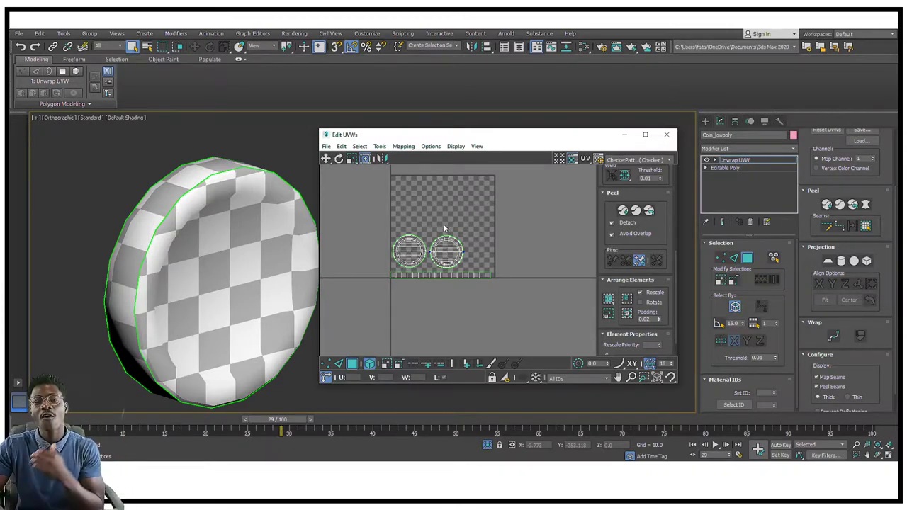
scroll(440, 250, up, 2)
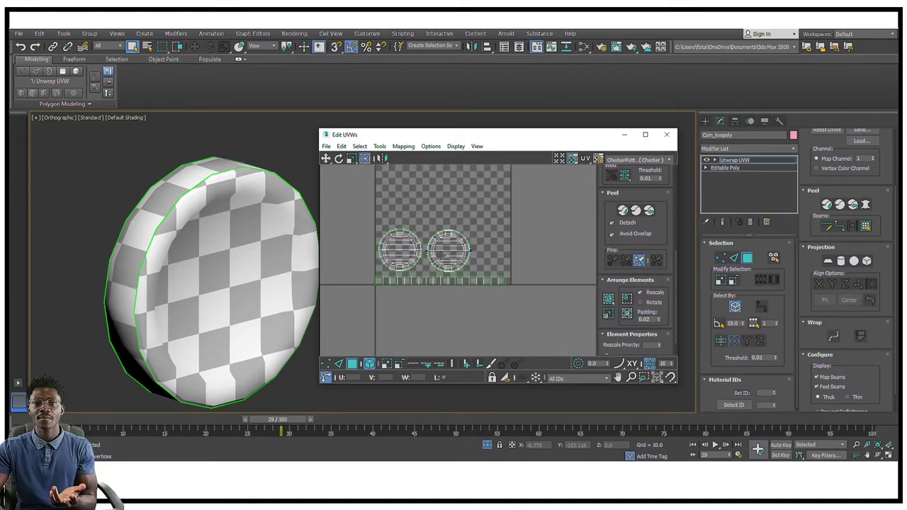
scroll(384, 263, up, 7)
mouse_move(431, 257)
middle_down()
mouse_move(442, 253)
mouse_move(440, 268)
middle_up()
scroll(438, 267, down, 4)
middle_drag(446, 223, 446, 227)
scroll(447, 227, down, 3)
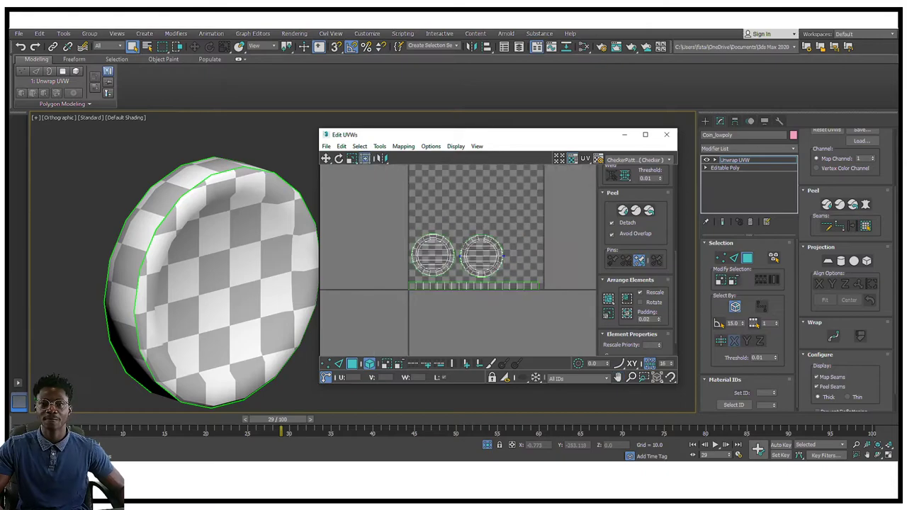
- Select all the UV shells and scale them up together until the rim strip spans the tile's full width
drag(479, 241, 425, 219)
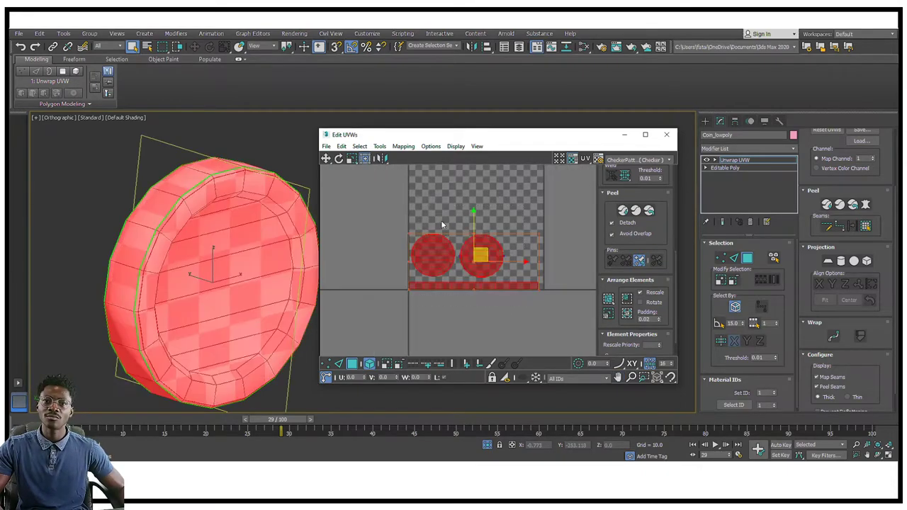
scroll(483, 241, up, 3)
scroll(518, 251, down, 2)
middle_drag(518, 251, 502, 261)
scroll(514, 262, up, 1)
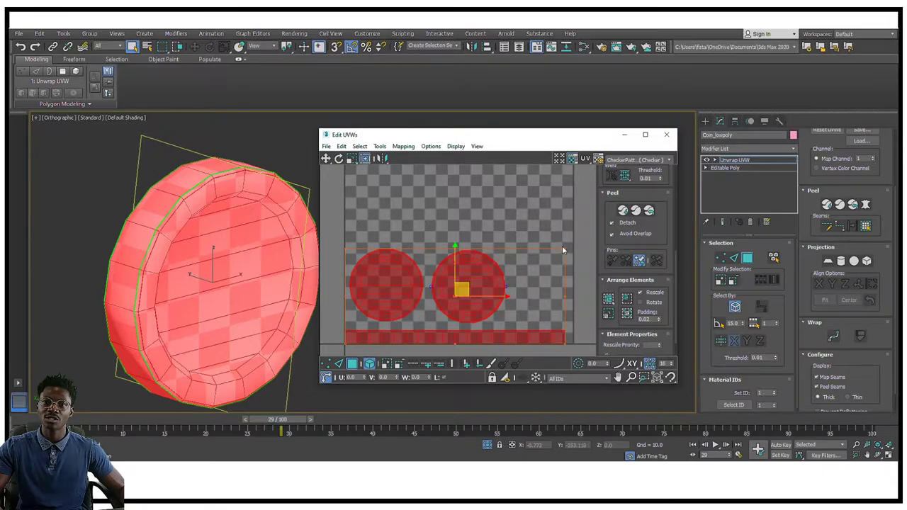
drag(565, 247, 562, 244)
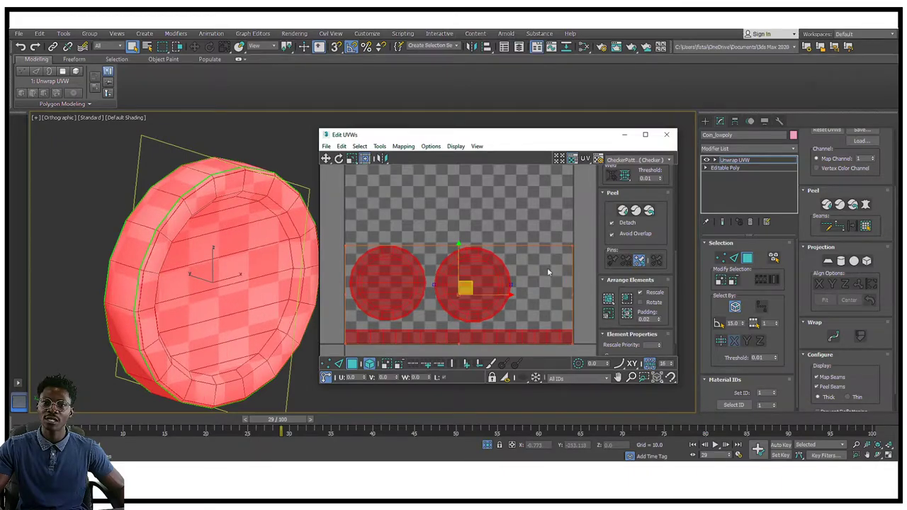
- Select both disc shells and scale them up together within the area above the rim strip
middle_drag(503, 252, 514, 220)
scroll(515, 220, up, 1)
click(383, 211)
scroll(385, 219, down, 3)
drag(398, 190, 449, 222)
alt+middle_drag(260, 213, 241, 211)
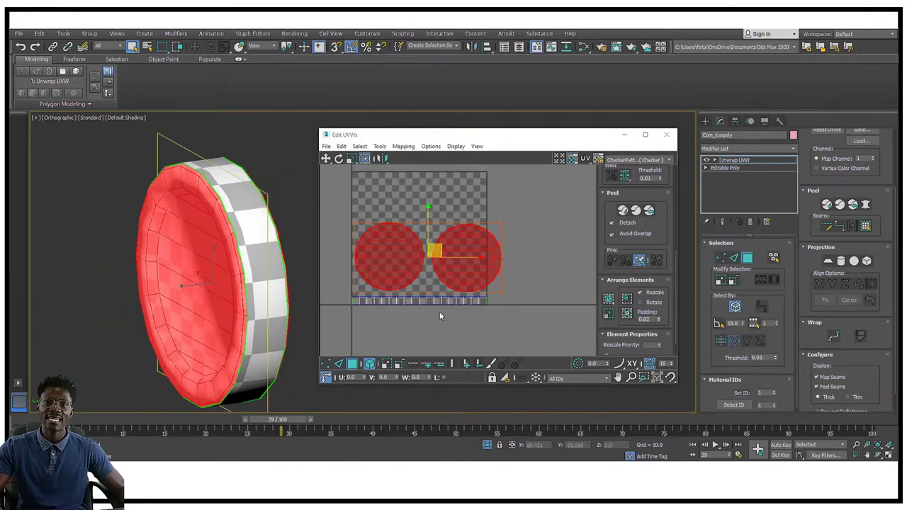
- Compare the checker size on the coin's rim with its faces, selecting the rim strip in the UV layout
alt+middle_drag(231, 196, 234, 260)
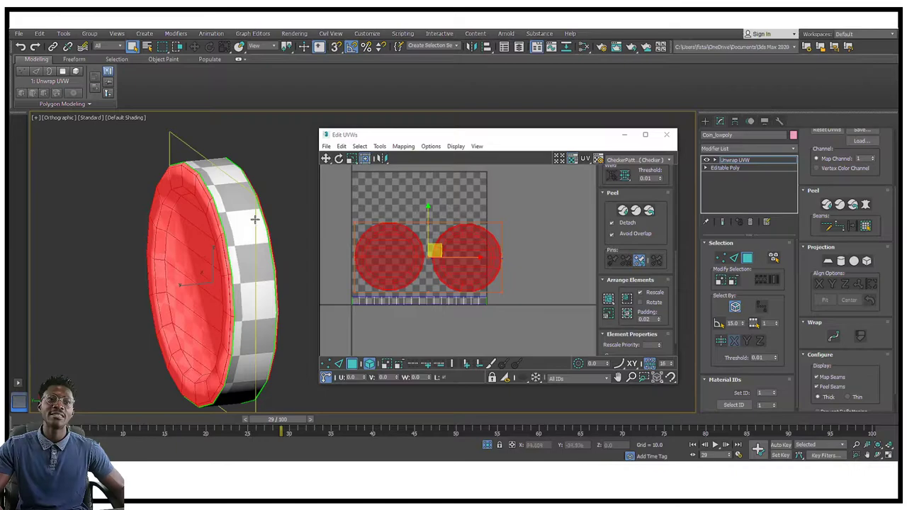
scroll(453, 285, up, 4)
middle_drag(459, 317, 505, 295)
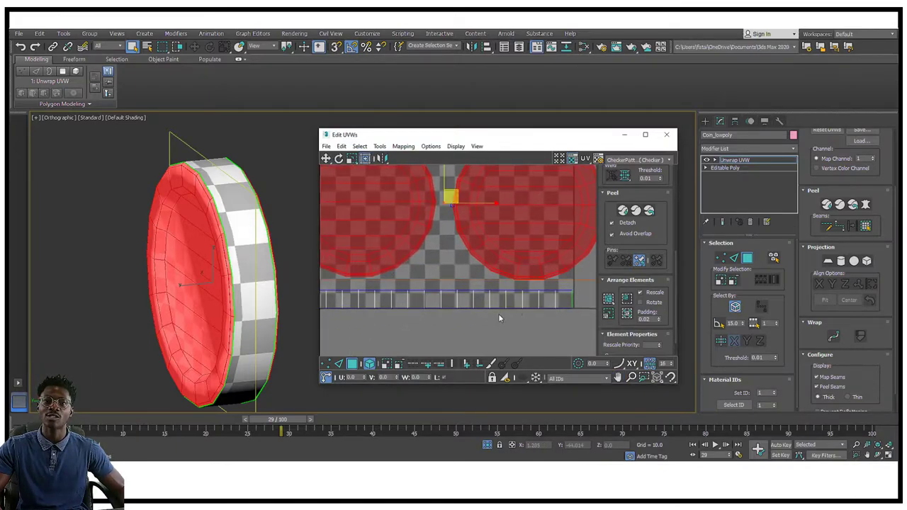
scroll(474, 302, down, 3)
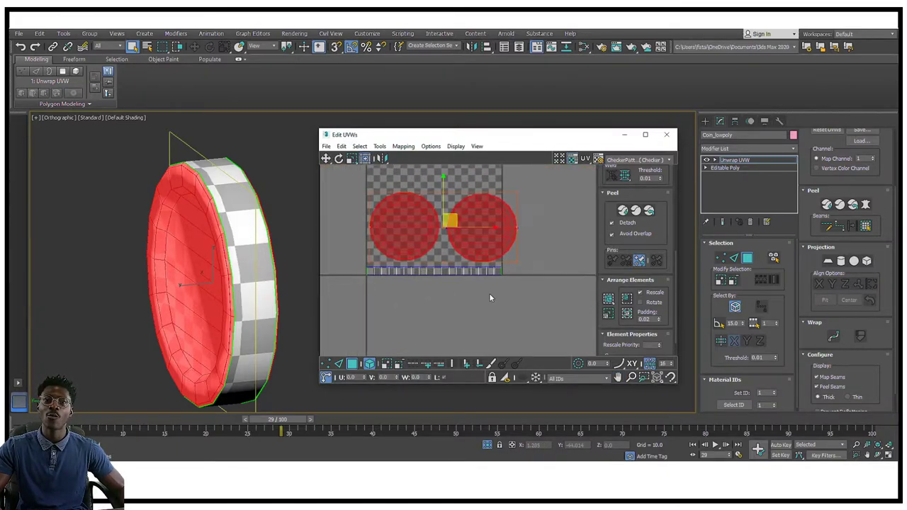
drag(448, 274, 447, 272)
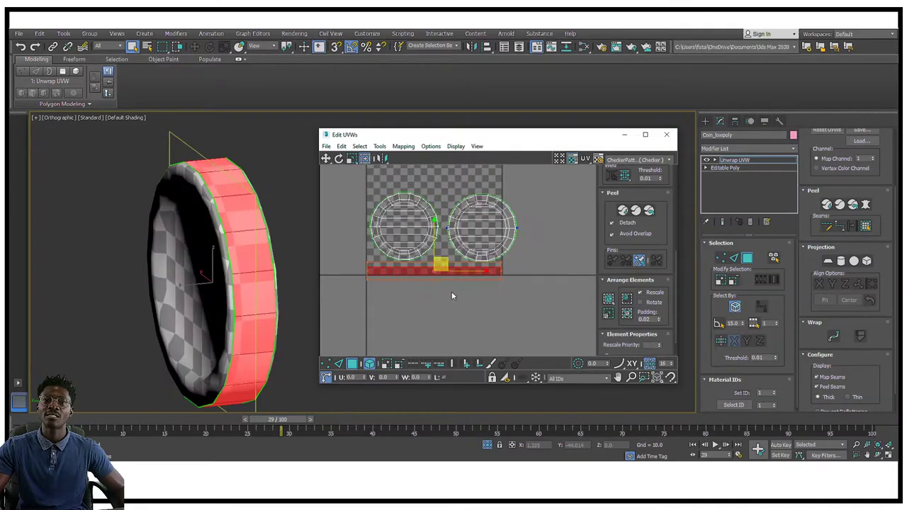
scroll(452, 295, up, 3)
scroll(420, 308, down, 1)
- Turn off whole-element selection and select only the polygons in the right half of the rim strip
click(350, 366)
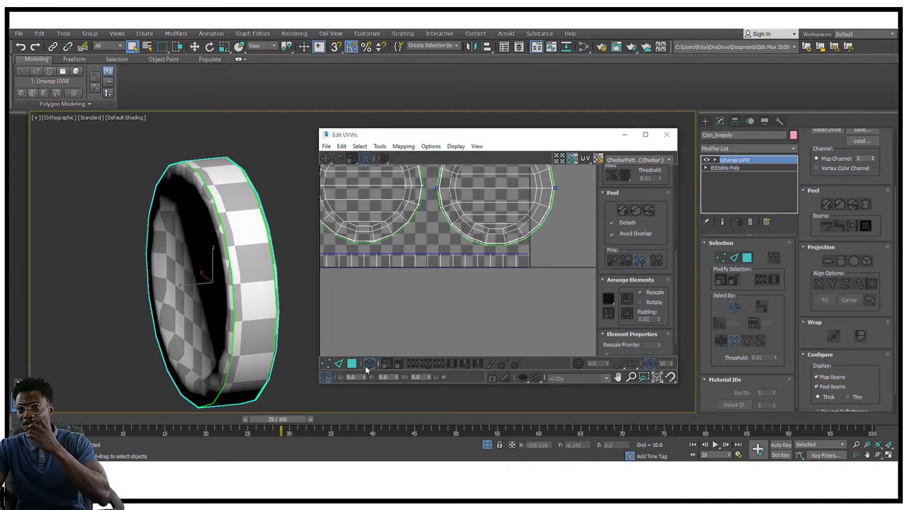
click(352, 365)
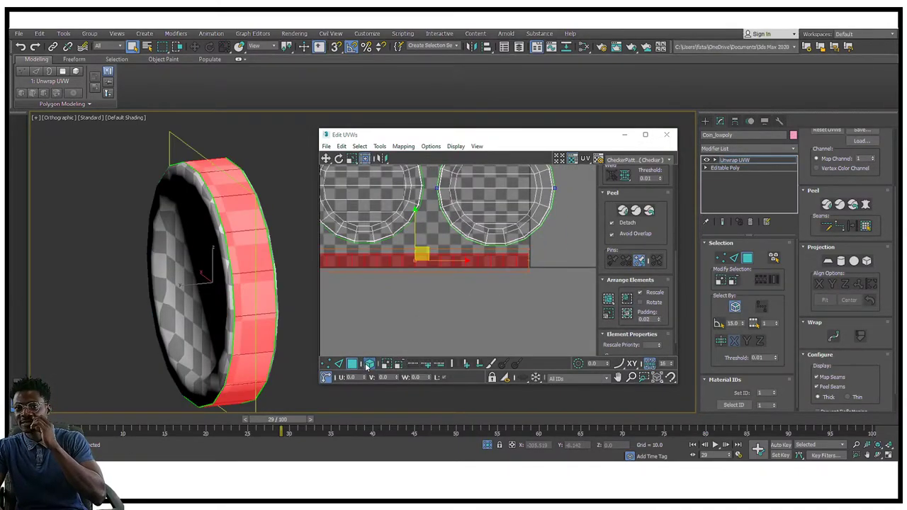
drag(568, 294, 411, 262)
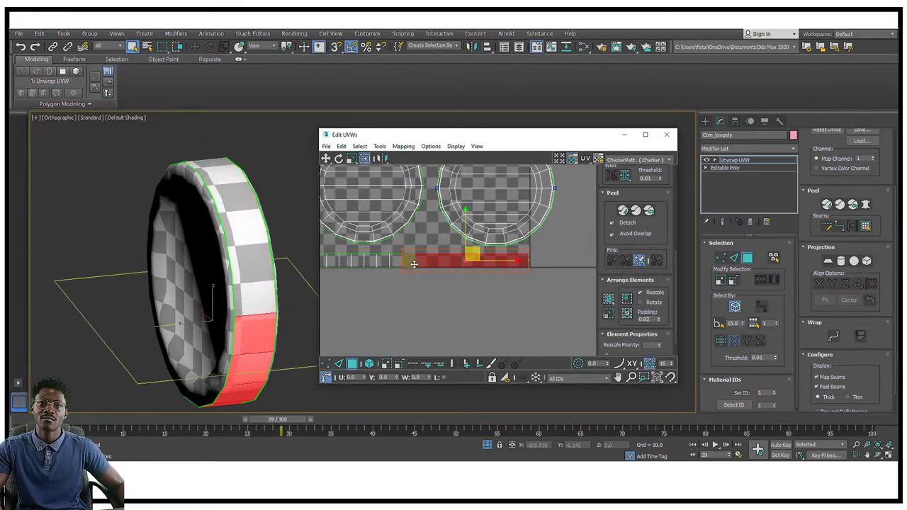
middle_drag(411, 261, 460, 265)
scroll(468, 269, down, 3)
scroll(469, 268, up, 3)
drag(508, 314, 470, 258)
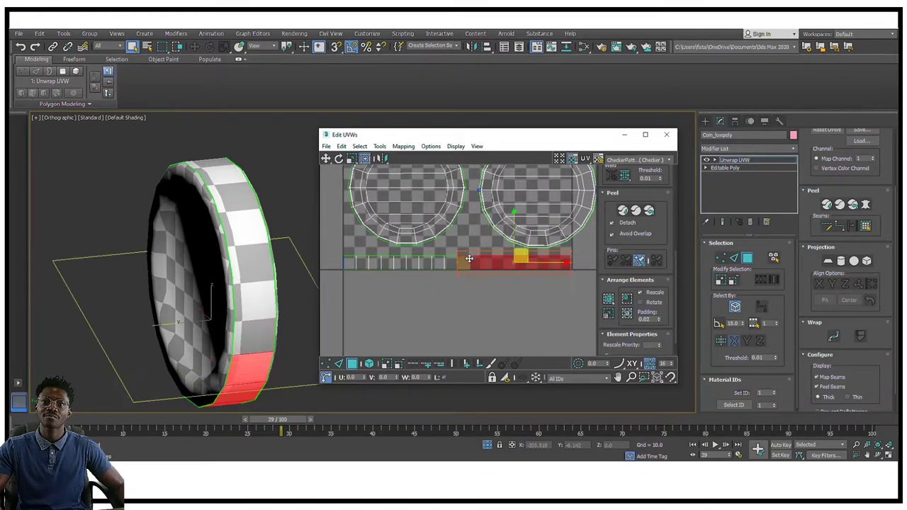
- Try to separate the right half of the rim strip and move it below the tile
right_click(459, 306)
click(432, 332)
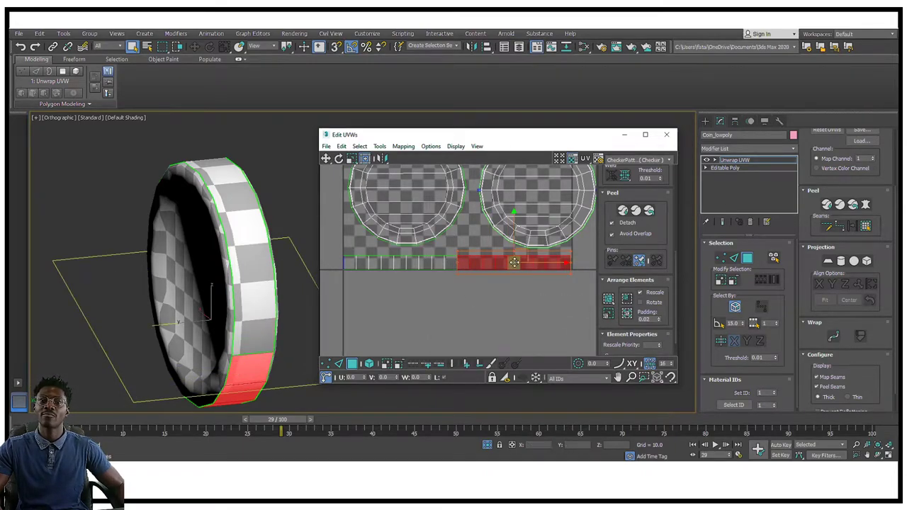
middle_drag(518, 260, 507, 294)
drag(510, 286, 424, 320)
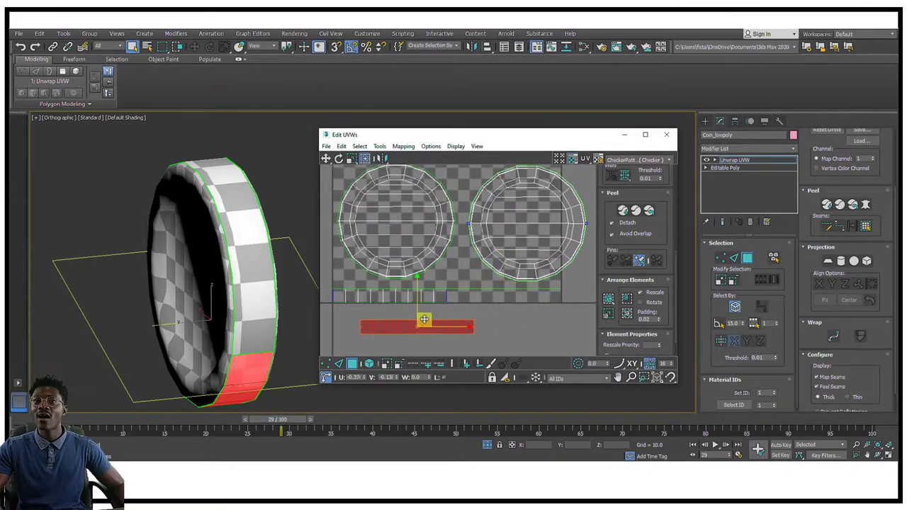
key(ctrl+z)
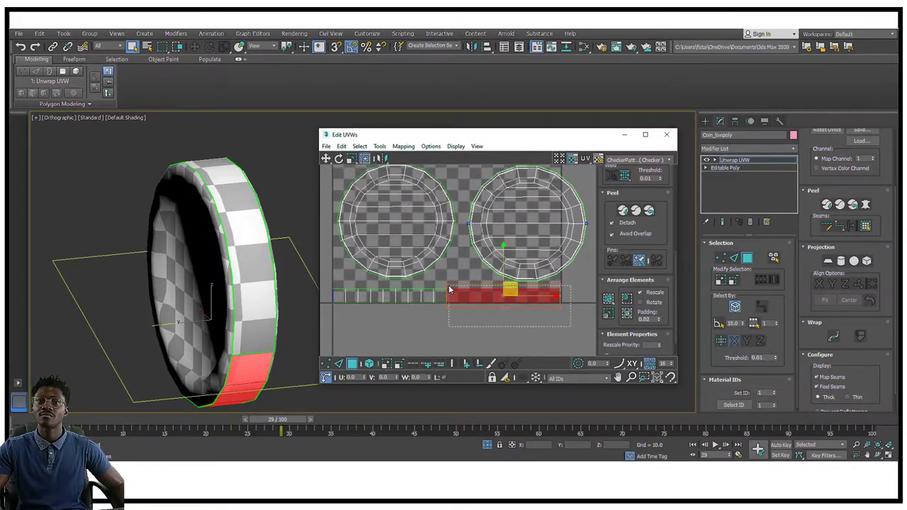
- Break the right half of the rim strip off and place it directly beneath the left half
right_click(478, 320)
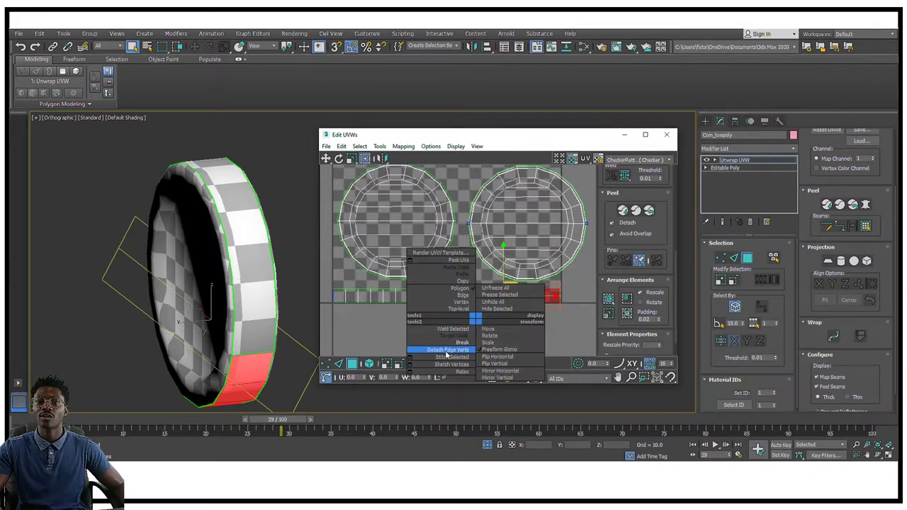
click(456, 345)
drag(498, 287, 392, 305)
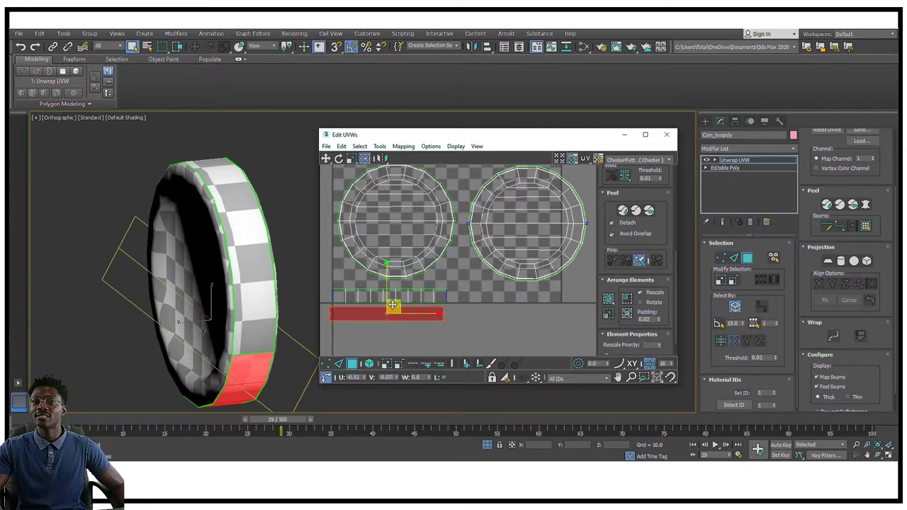
- Select both rim strip halves and scale them up together to span the tile's width
drag(329, 287, 330, 286)
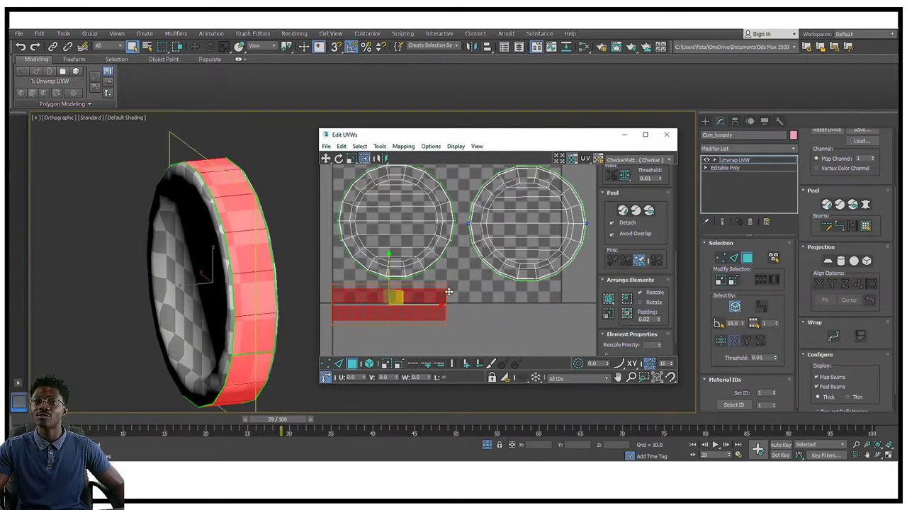
drag(445, 285, 549, 254)
scroll(549, 253, down, 3)
middle_drag(550, 253, 500, 309)
click(517, 252)
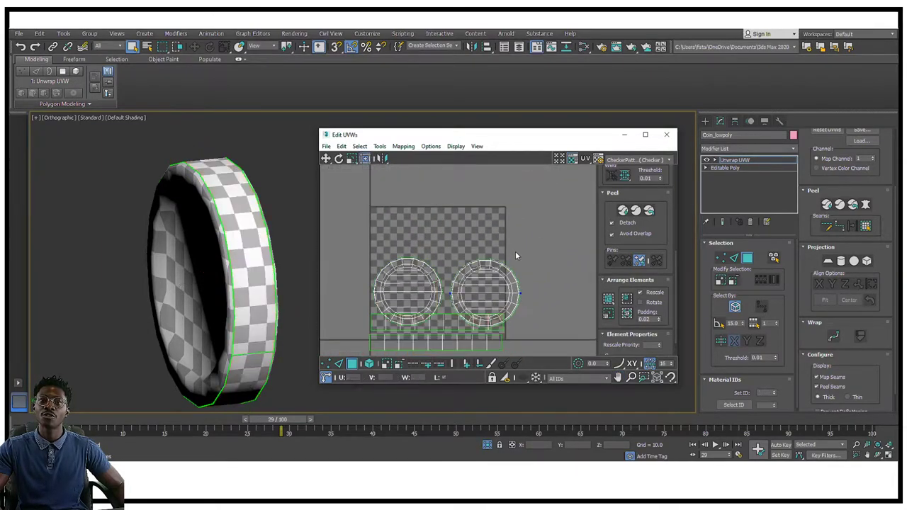
- Turn whole-element selection back on and move the right disc shell into the tile's upper-right corner
drag(493, 293, 493, 294)
drag(493, 294, 472, 264)
key(ctrl+z)
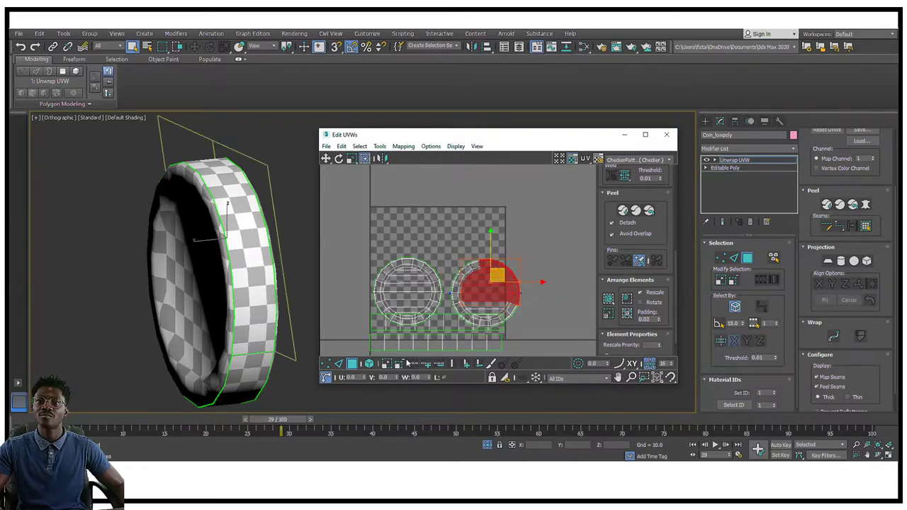
click(369, 364)
click(508, 303)
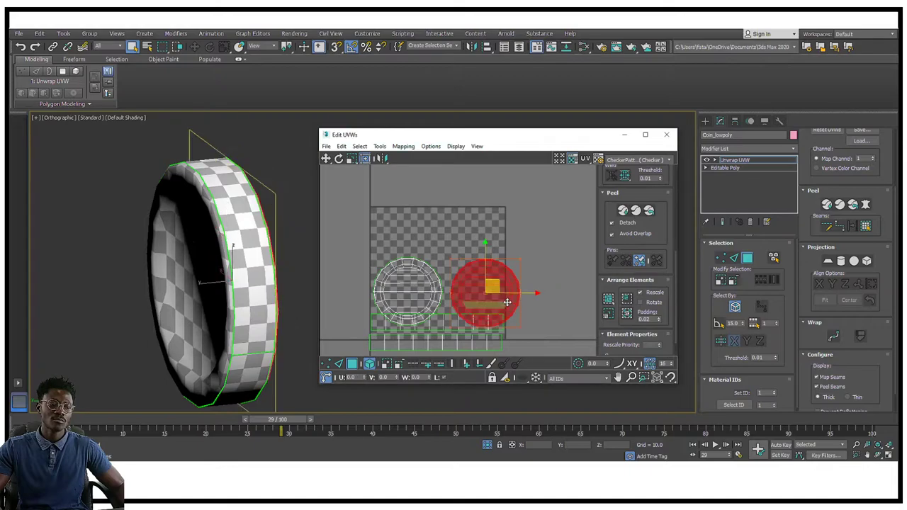
drag(497, 285, 481, 235)
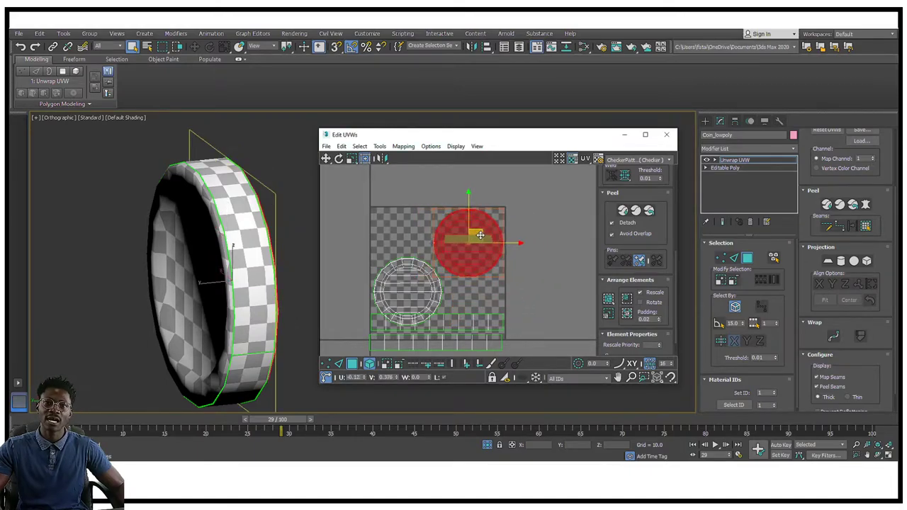
- Raise the left disc shell clear of the rim strips and fine-tune the disc placement inside the tile
scroll(439, 282, up, 4)
drag(398, 282, 399, 259)
middle_drag(402, 252, 446, 255)
scroll(504, 232, down, 4)
middle_drag(525, 216, 530, 274)
drag(533, 272, 535, 270)
scroll(438, 290, up, 3)
middle_drag(431, 289, 453, 243)
drag(443, 266, 435, 242)
middle_drag(455, 280, 461, 168)
- Select both rim strips and move them up together so they sit inside the tile's bottom edge
drag(549, 350, 487, 261)
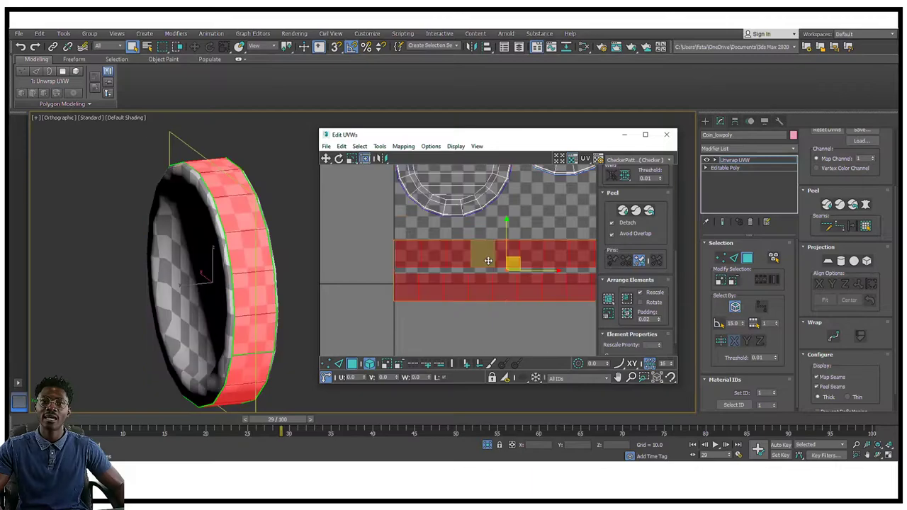
middle_drag(489, 260, 387, 276)
drag(412, 279, 419, 253)
middle_drag(425, 259, 557, 264)
- Nudge the two rim strips individually to leave a gap between them above the tile's bottom edge
scroll(438, 273, up, 3)
click(439, 336)
drag(458, 305, 458, 314)
drag(465, 238, 463, 240)
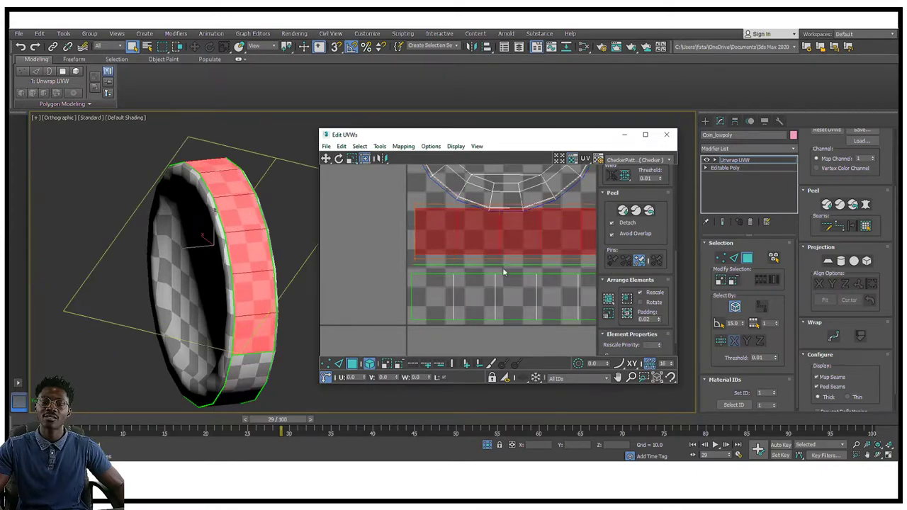
middle_drag(512, 280, 381, 256)
scroll(380, 256, down, 3)
- Select both rim strips together and fine-tune their fit along the tile's lower edge
drag(489, 310, 481, 237)
scroll(413, 230, up, 3)
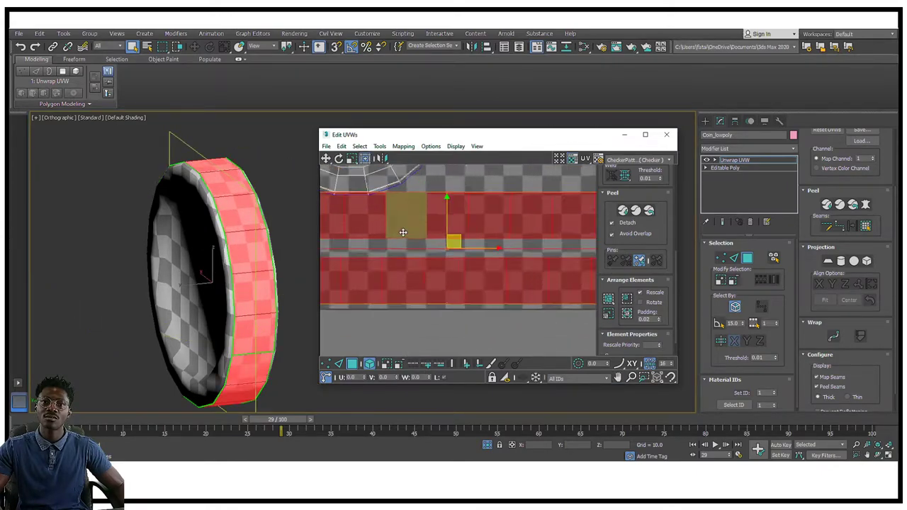
click(368, 251)
drag(369, 246, 404, 259)
click(399, 252)
- Try adding the left disc shell to the rim strip selection
alt+middle_drag(158, 259, 137, 222)
scroll(458, 242, down, 3)
middle_drag(458, 243, 460, 261)
ctrl+click(386, 186)
middle_drag(552, 270, 531, 286)
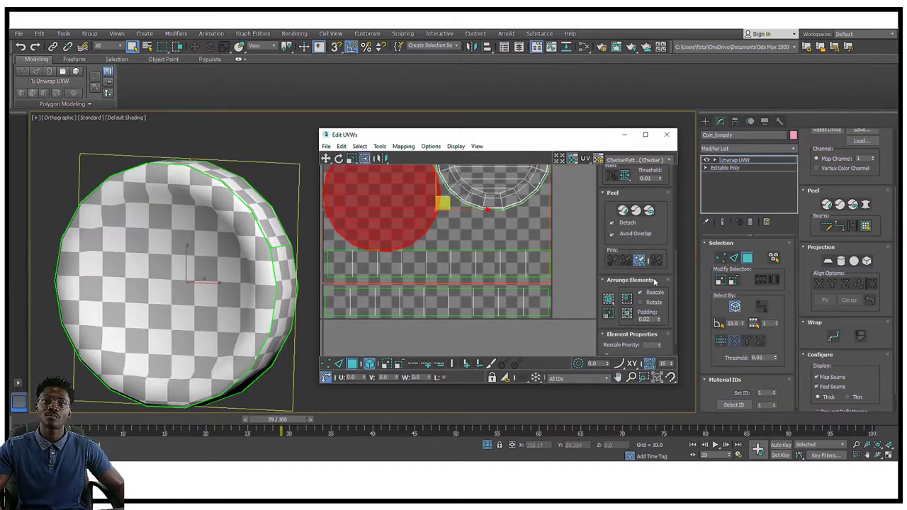
key(ctrl+z)
- Select all disc and rim UV shells and pack them into the tile with Rescale on and 0.02 padding
middle_drag(382, 253, 406, 273)
scroll(406, 273, down, 3)
middle_drag(499, 173, 504, 198)
drag(506, 205, 446, 267)
middle_drag(454, 263, 449, 156)
scroll(458, 200, up, 4)
click(468, 198)
scroll(493, 246, down, 2)
middle_drag(491, 245, 458, 286)
scroll(458, 286, down, 2)
key(ctrl+a)
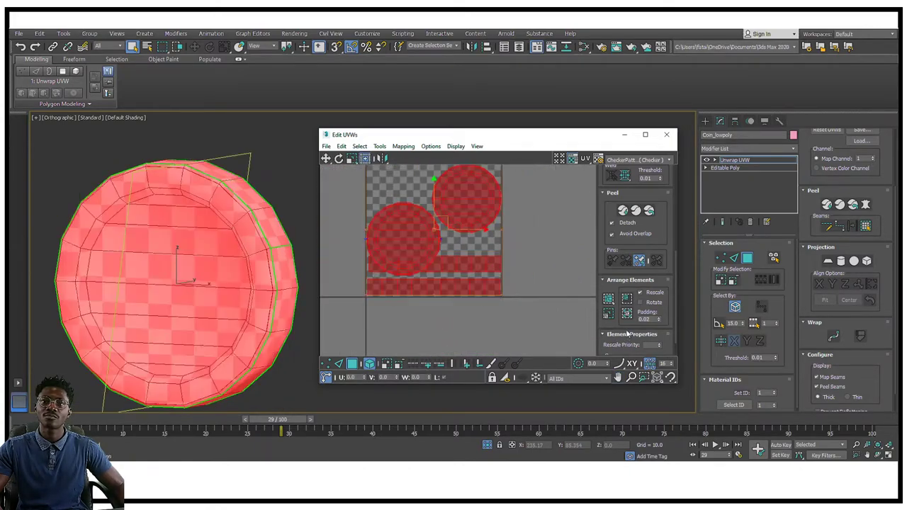
click(628, 314)
- Select the packed rim strips and each disc shell in turn to examine their placement in the tile
scroll(458, 238, up, 3)
click(512, 290)
middle_drag(508, 316, 504, 256)
scroll(534, 313, down, 3)
drag(542, 316, 501, 282)
middle_drag(509, 266, 505, 298)
click(520, 252)
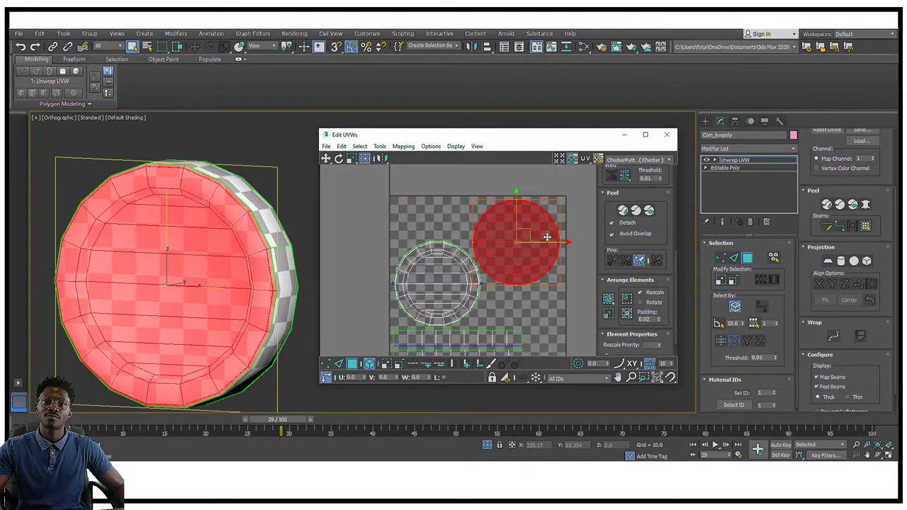
click(433, 281)
- Examine the gap between the two packed rim strips up close
scroll(433, 283, up, 4)
scroll(472, 274, down, 2)
middle_drag(482, 262, 419, 269)
scroll(419, 271, down, 1)
middle_drag(447, 318, 509, 167)
scroll(509, 170, up, 6)
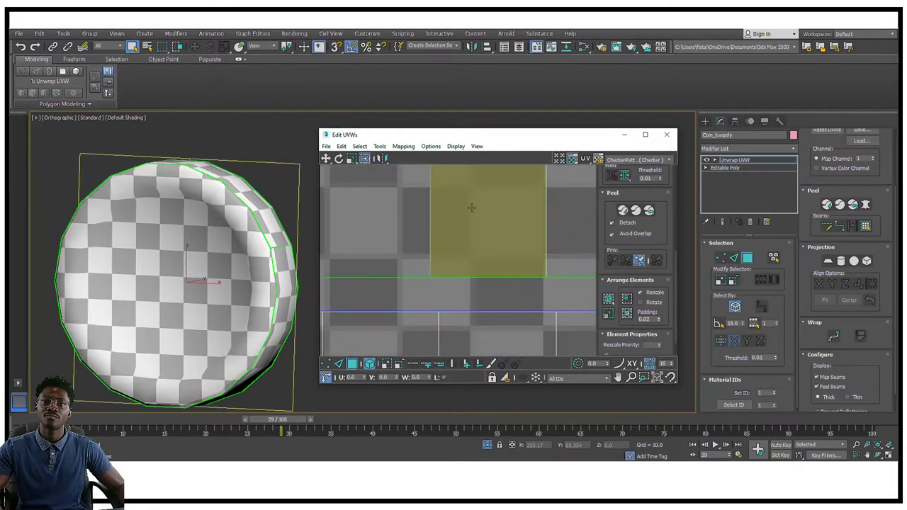
scroll(481, 247, up, 3)
click(495, 222)
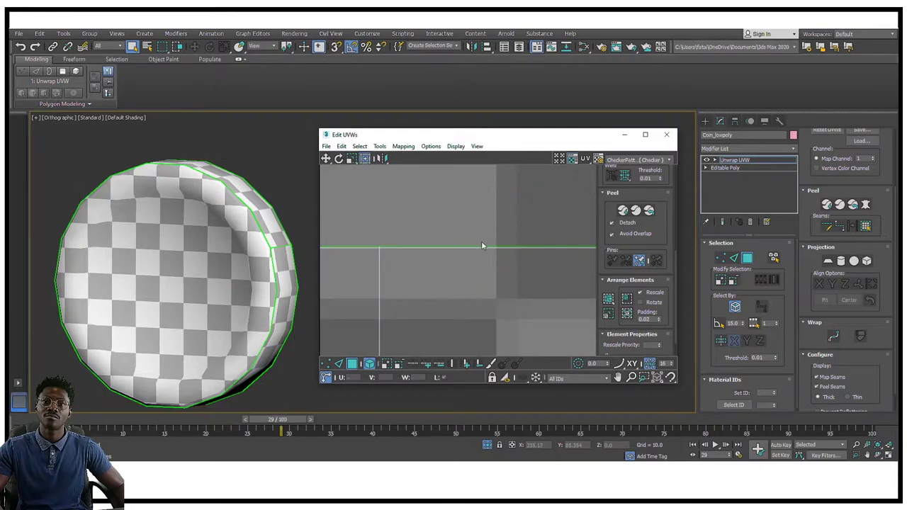
click(482, 247)
- Examine the checker pattern on the coin's rim and faces from several sides
scroll(482, 249, down, 3)
alt+middle_drag(301, 221, 238, 243)
scroll(166, 172, up, 7)
middle_drag(140, 195, 54, 263)
scroll(194, 172, down, 5)
alt+middle_drag(195, 173, 127, 159)
scroll(498, 211, down, 6)
alt+middle_drag(296, 214, 274, 204)
scroll(236, 212, down, 4)
scroll(273, 204, down, 3)
scroll(530, 255, down, 9)
- Select both rim strips and review the complete packed UV layout
middle_drag(529, 253, 529, 211)
scroll(519, 247, up, 6)
drag(512, 301, 454, 242)
scroll(474, 257, up, 3)
scroll(474, 257, down, 5)
middle_drag(481, 242, 481, 266)
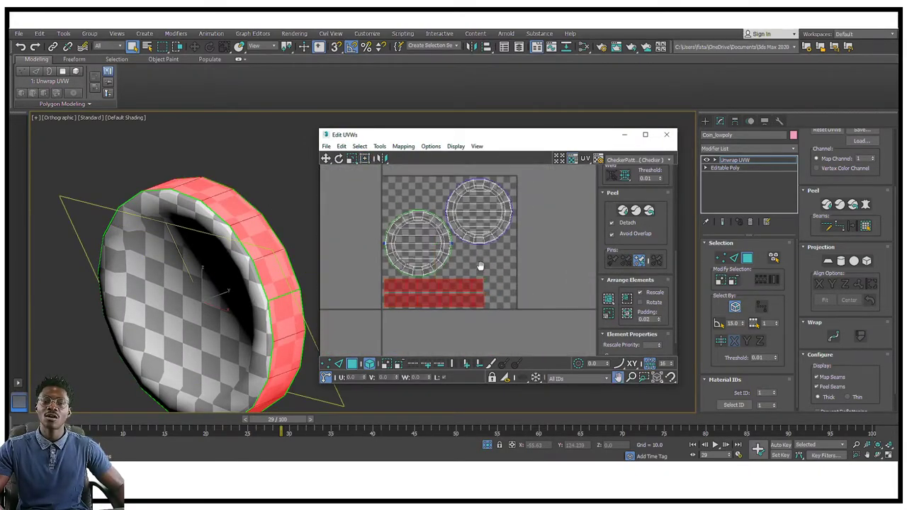
scroll(480, 266, down, 3)
- Close the UV editor and convert the low-poly coin to an Editable Poly
click(666, 137)
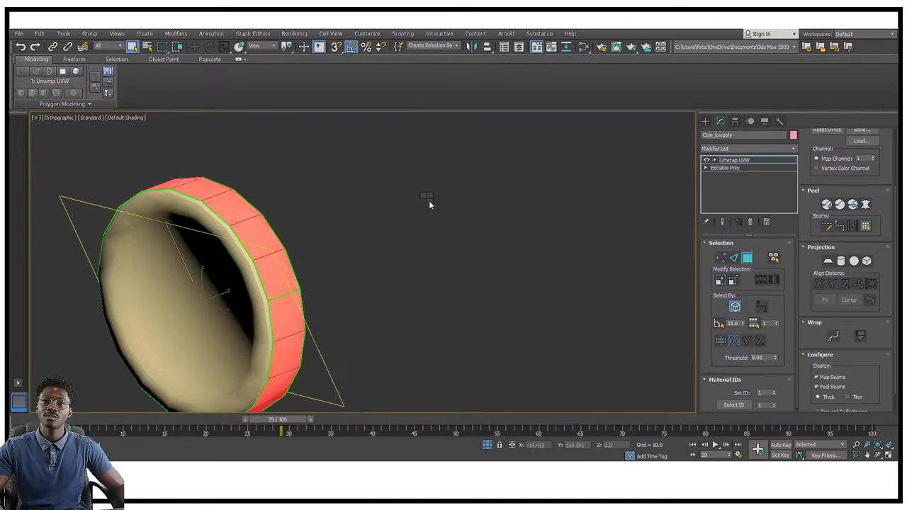
right_click(429, 200)
mouse_move(473, 294)
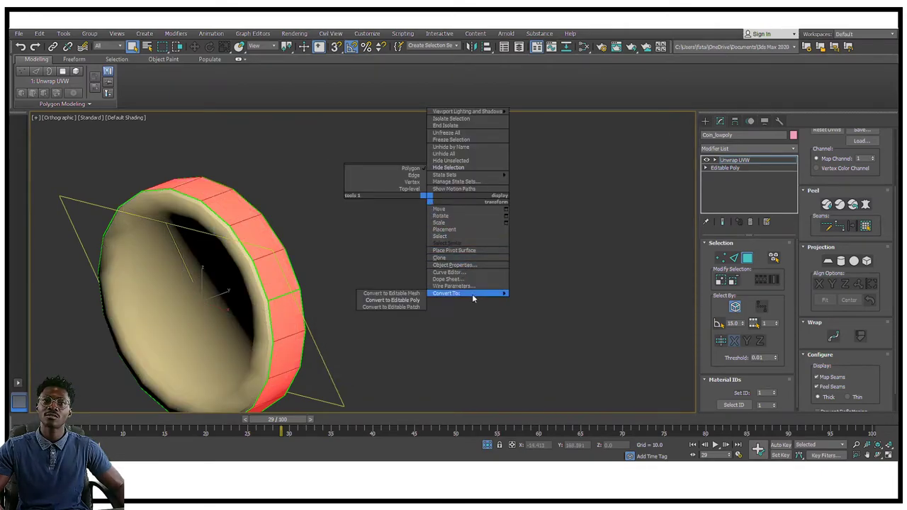
click(391, 300)
- Show edged faces and select the closely spaced edge loops on the coin's rim at edge level to examine them
middle_drag(243, 259, 248, 284)
key(F4)
scroll(253, 253, up, 8)
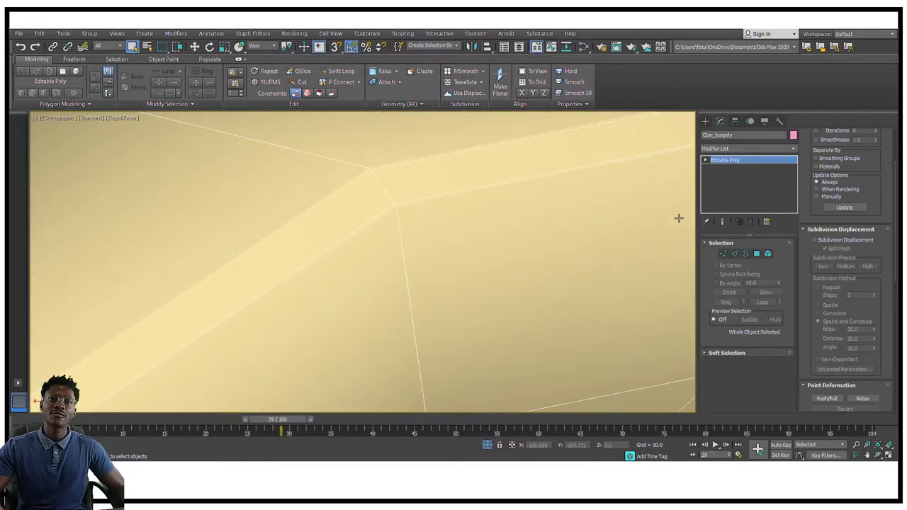
click(734, 254)
scroll(357, 177, up, 6)
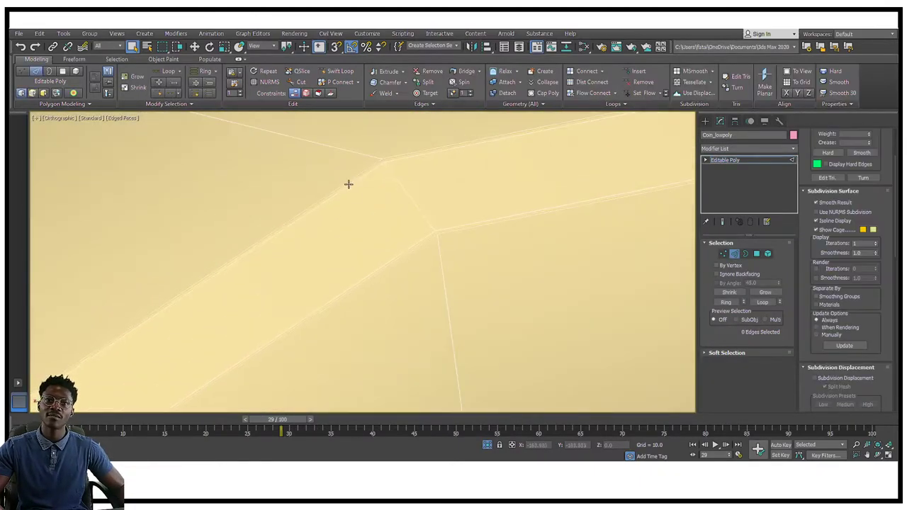
double_click(368, 173)
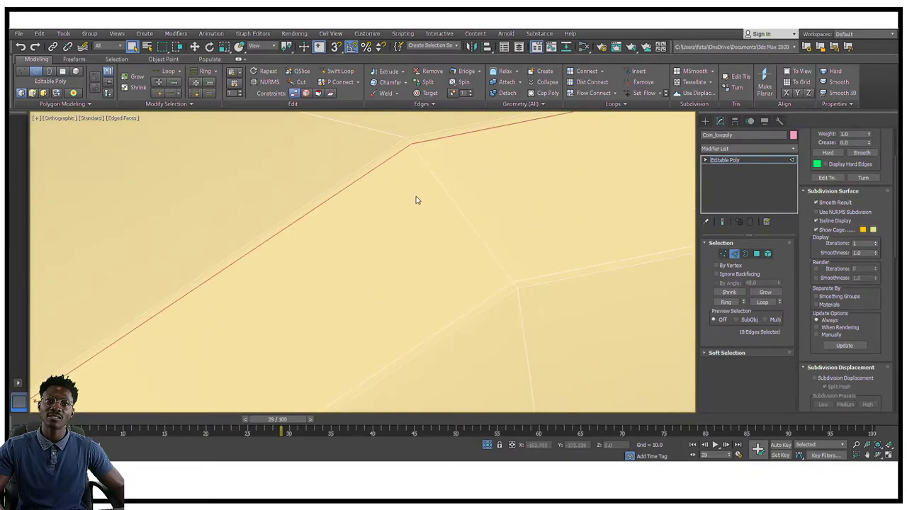
ctrl+double_click(490, 295)
click(484, 196)
- Examine an edge loop on another part of the coin's rim up close, then leave edge editing
scroll(486, 194, down, 10)
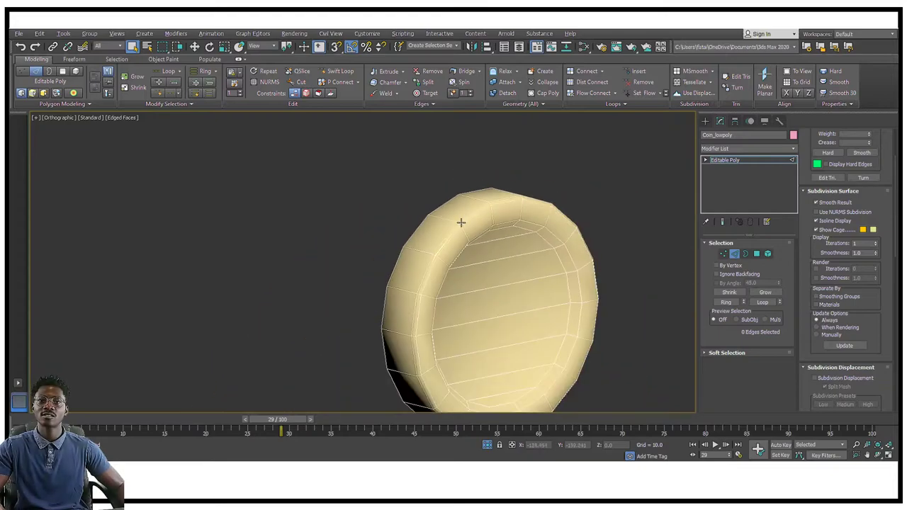
scroll(460, 223, up, 15)
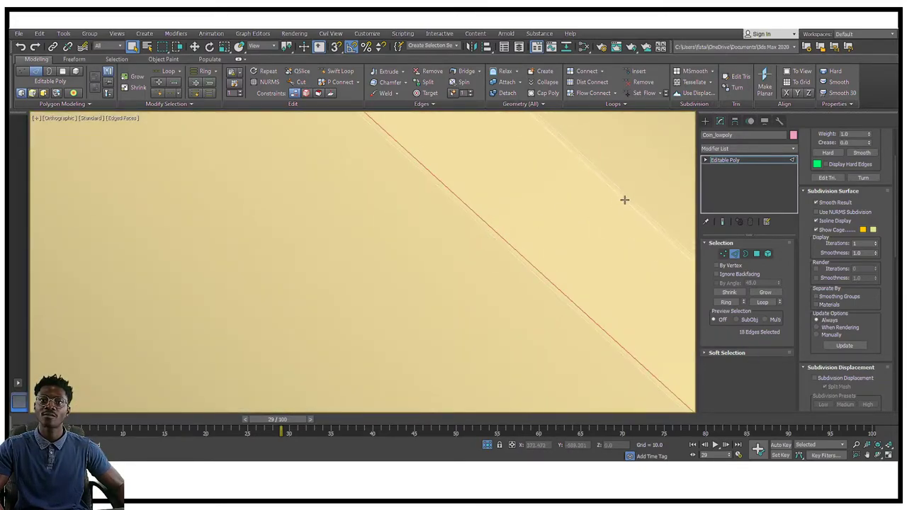
click(624, 198)
scroll(609, 206, down, 10)
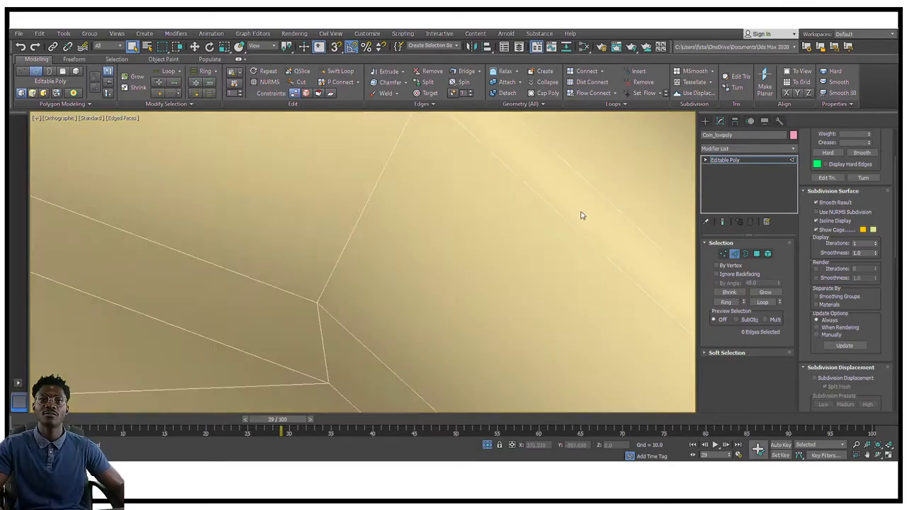
alt+middle_drag(406, 186, 439, 164)
click(705, 123)
- Switch to the Perspective view with scene statistics shown and review the coin's wireframe near and far
alt+middle_drag(501, 162, 472, 169)
middle_drag(473, 169, 434, 176)
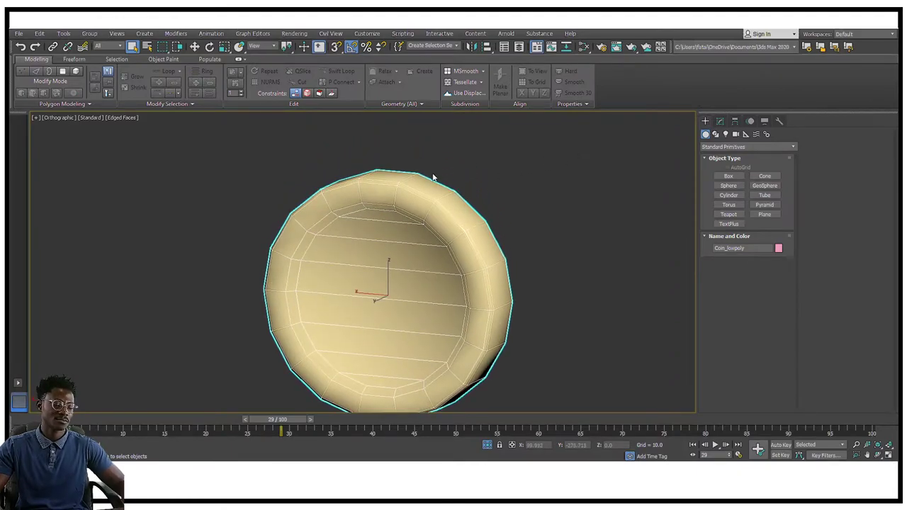
key(p)
scroll(440, 163, down, 5)
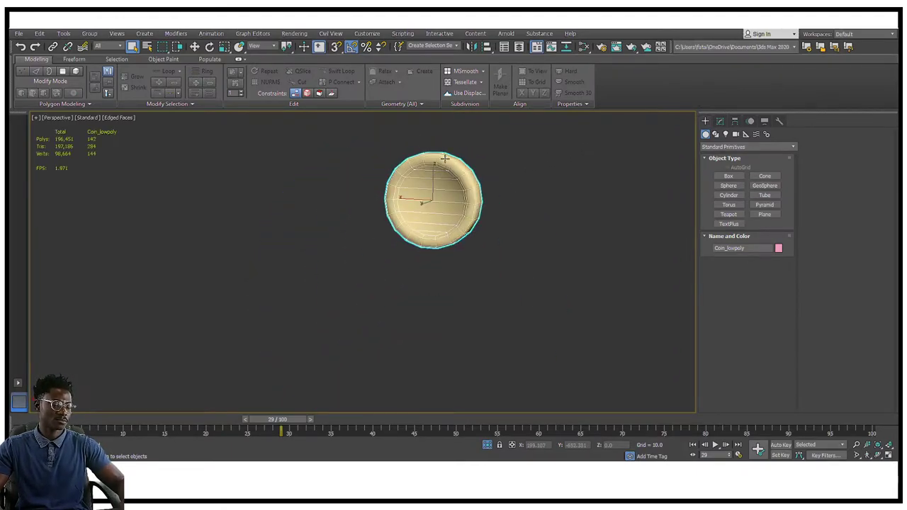
scroll(472, 186, up, 5)
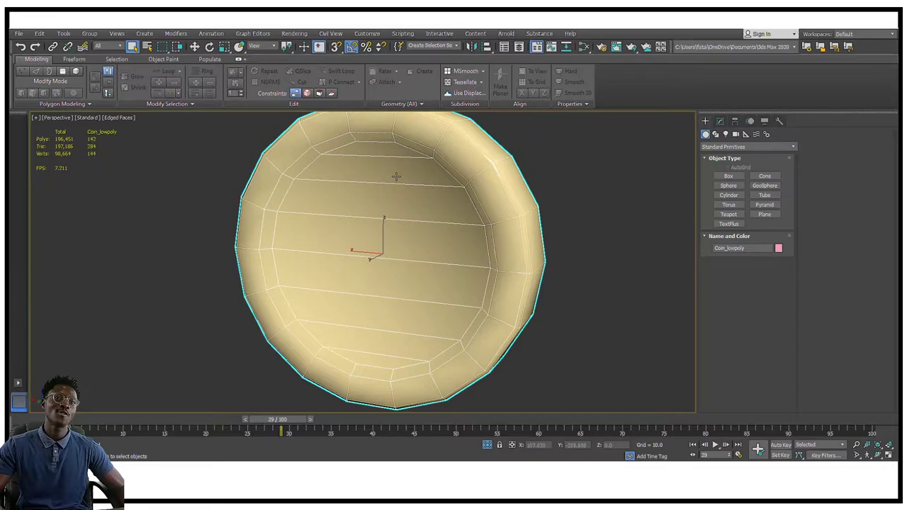
scroll(492, 176, down, 5)
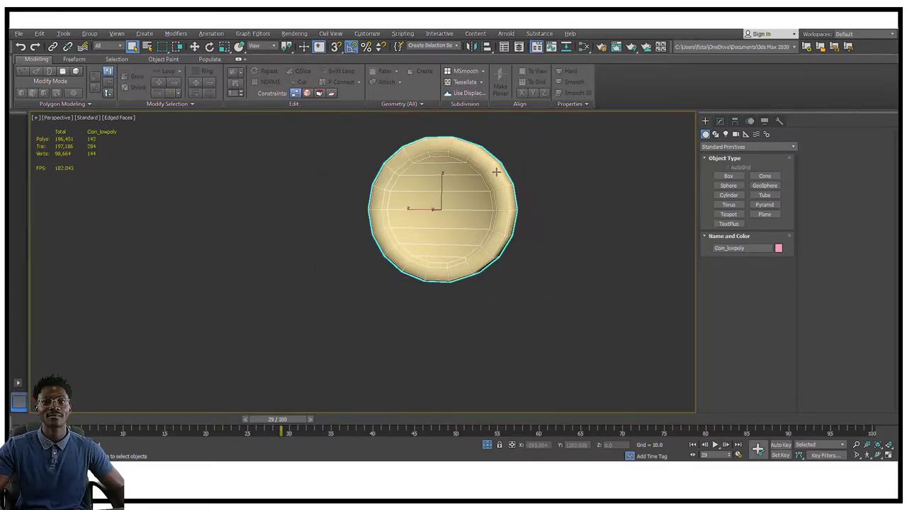
- Turn off edged faces and examine the coin's smooth shaded face near and far
click(537, 156)
middle_drag(537, 156, 522, 216)
key(F4)
scroll(486, 201, up, 5)
scroll(487, 202, down, 6)
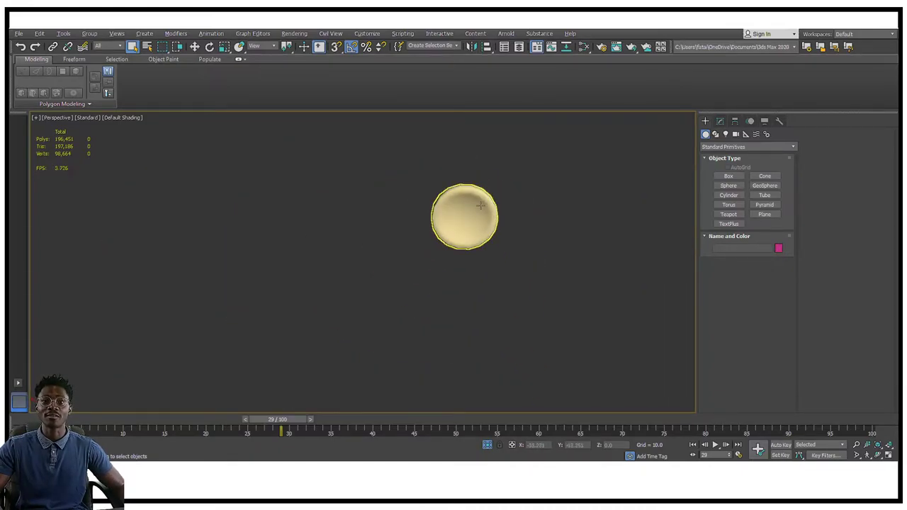
scroll(478, 209, up, 5)
click(473, 199)
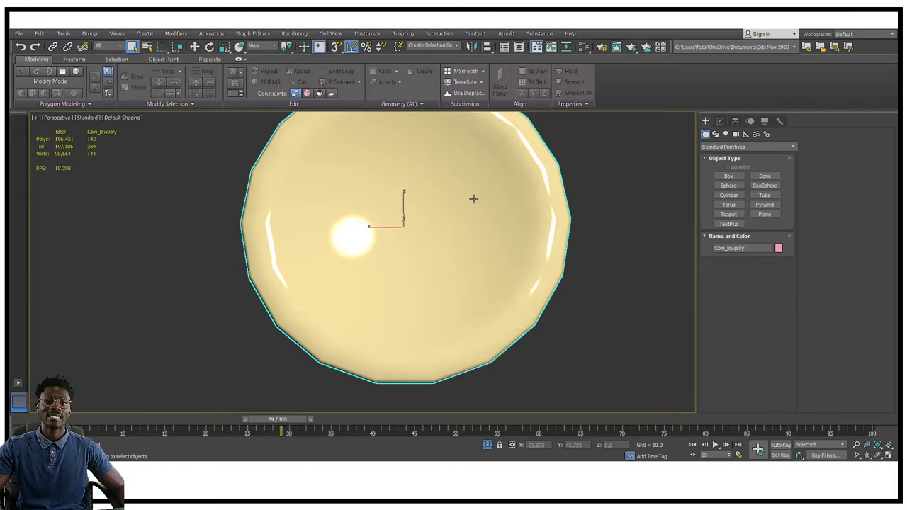
- Examine the shaded low-poly coin from the edge and front at different distances
scroll(488, 213, down, 6)
alt+middle_drag(488, 212, 528, 232)
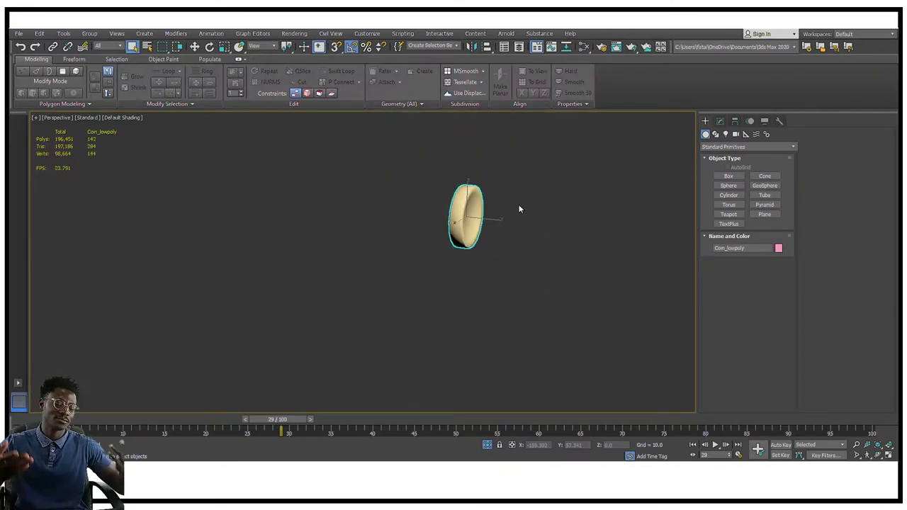
alt+middle_drag(499, 217, 494, 168)
scroll(479, 194, up, 6)
scroll(458, 220, down, 2)
middle_drag(458, 219, 451, 188)
scroll(428, 205, up, 2)
scroll(470, 202, down, 5)
scroll(502, 198, up, 3)
scroll(453, 210, up, 2)
click(593, 196)
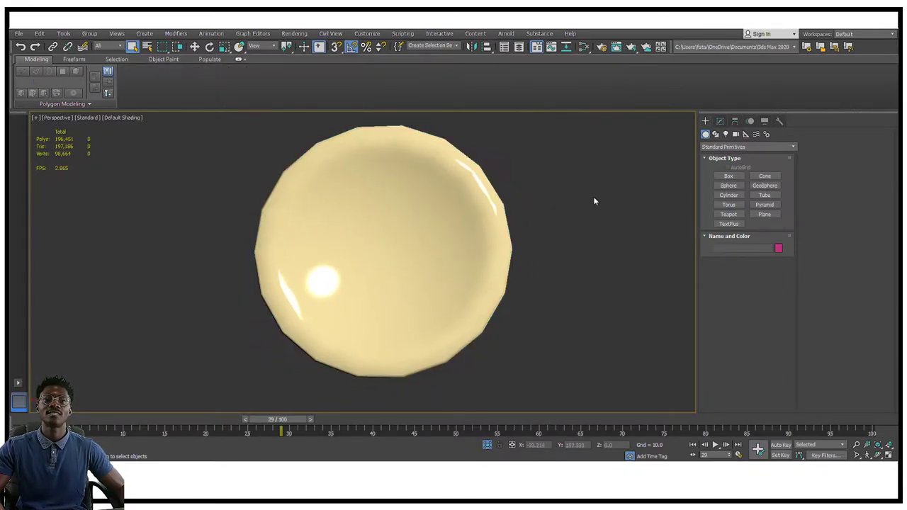
alt+middle_drag(593, 197, 570, 228)
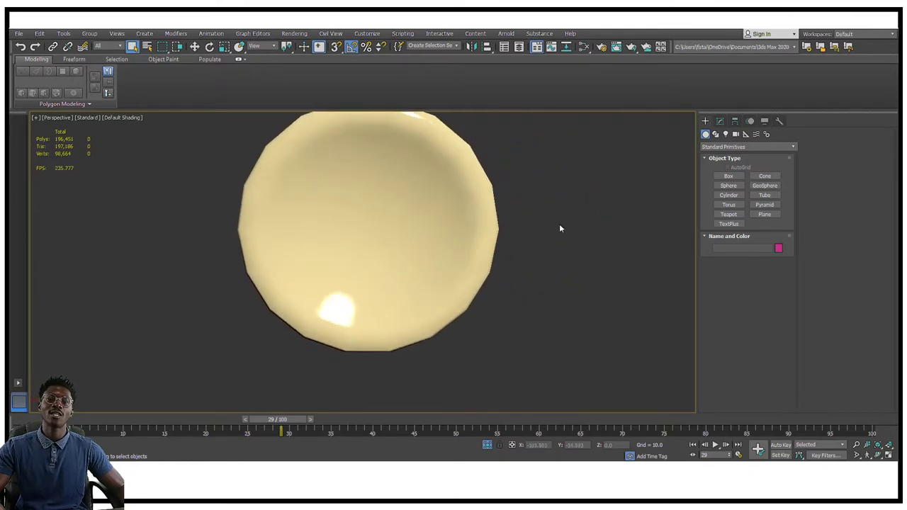
scroll(489, 205, down, 3)
- Select the low-poly coin and end isolation to bring back the full coin pile scene
right_click(551, 181)
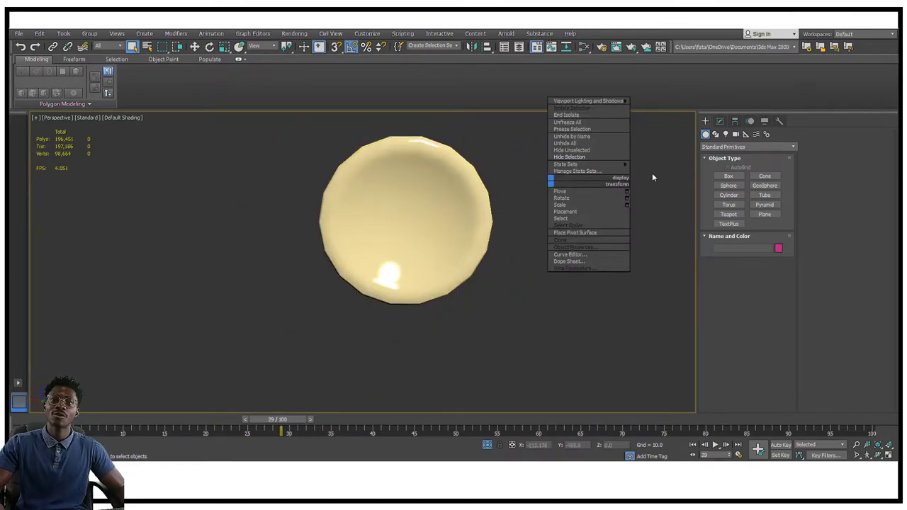
click(428, 162)
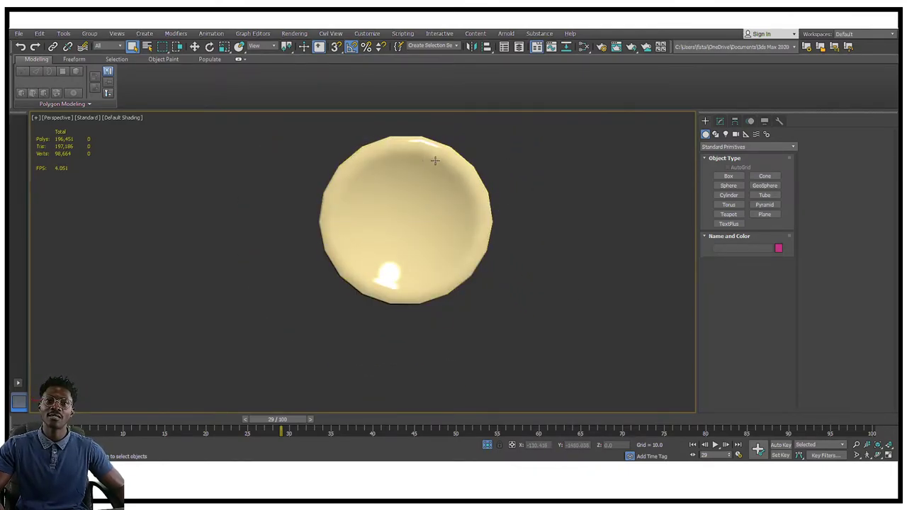
click(434, 163)
right_click(439, 164)
click(489, 112)
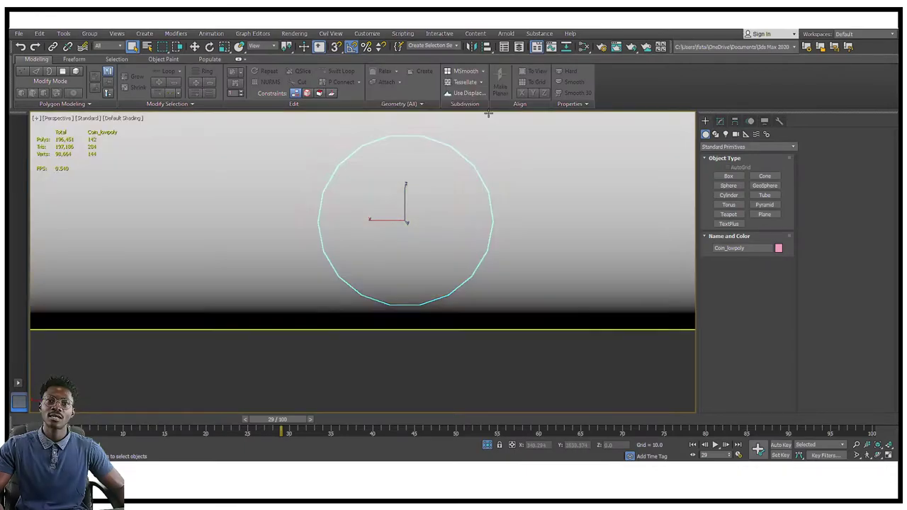
alt+middle_drag(416, 188, 595, 196)
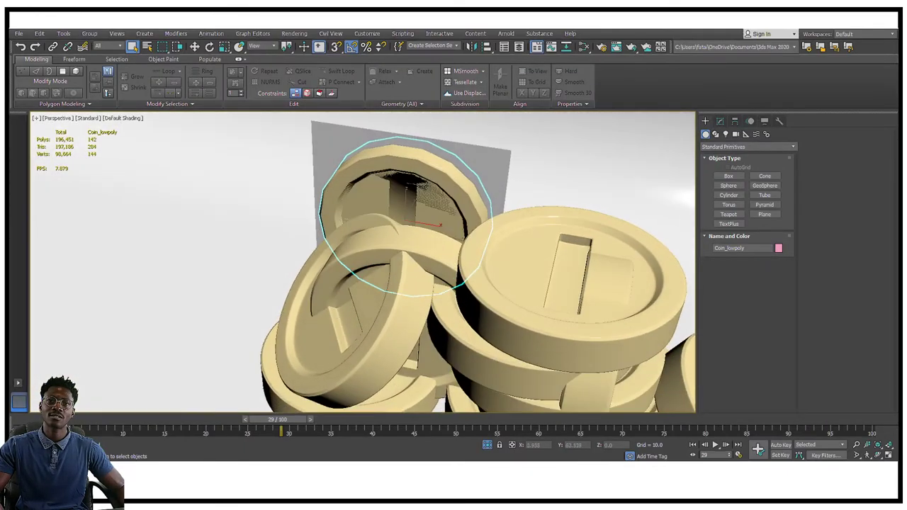
- Add the original coin to the selection in wireframe and isolate it together with the low-poly coin
mouse_move(423, 188)
alt+middle_down()
mouse_move(439, 195)
mouse_move(431, 202)
mouse_move(480, 189)
mouse_move(436, 173)
alt+middle_up()
key(F3)
ctrl+click(443, 188)
key(alt+q)
- Move the original coin beside the low-poly one, to about X -248, and restore shaded display
click(578, 204)
alt+middle_drag(553, 202, 426, 227)
click(418, 207)
key(w)
scroll(411, 216, down, 4)
drag(401, 226, 120, 206)
mouse_move(245, 217)
middle_down()
mouse_move(311, 256)
mouse_move(350, 231)
mouse_move(217, 244)
middle_up()
key(F3)
click(306, 241)
click(217, 245)
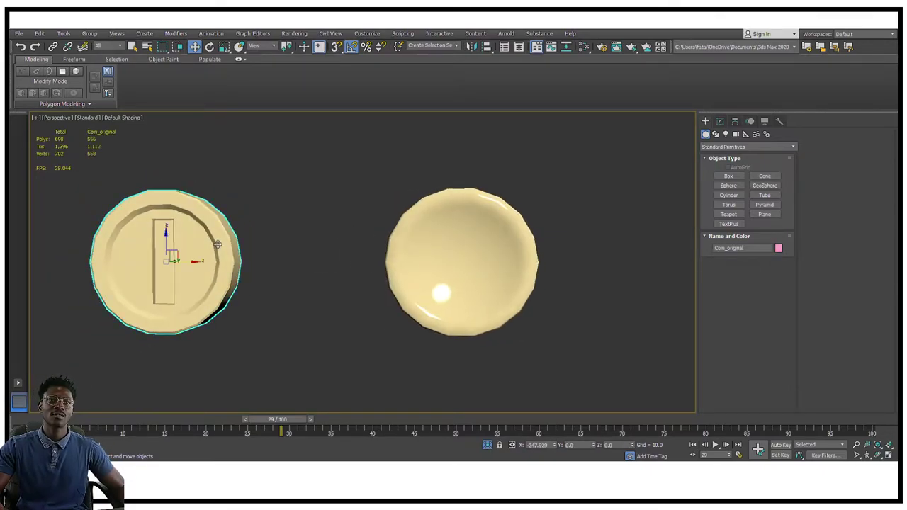
- Create a Physical Material with a blue base colour (0.0, 0.021, 0.73) and assign it to the original coin
key(m)
scroll(435, 245, down, 6)
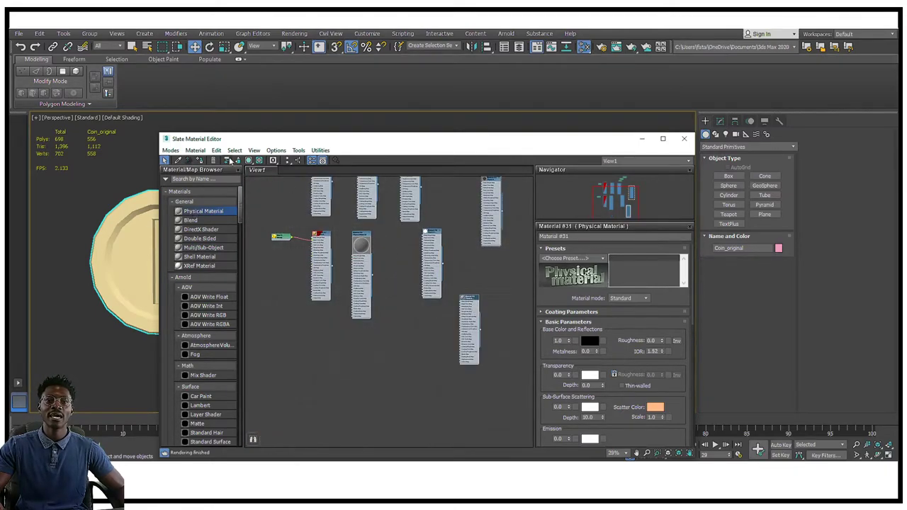
double_click(468, 306)
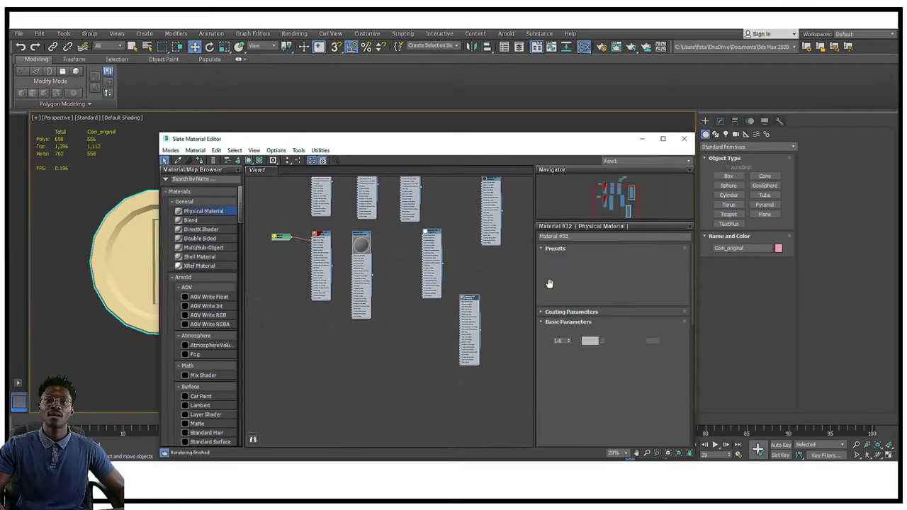
click(589, 340)
click(495, 162)
mouse_move(597, 170)
mouse_down()
mouse_move(637, 171)
mouse_move(593, 165)
mouse_up()
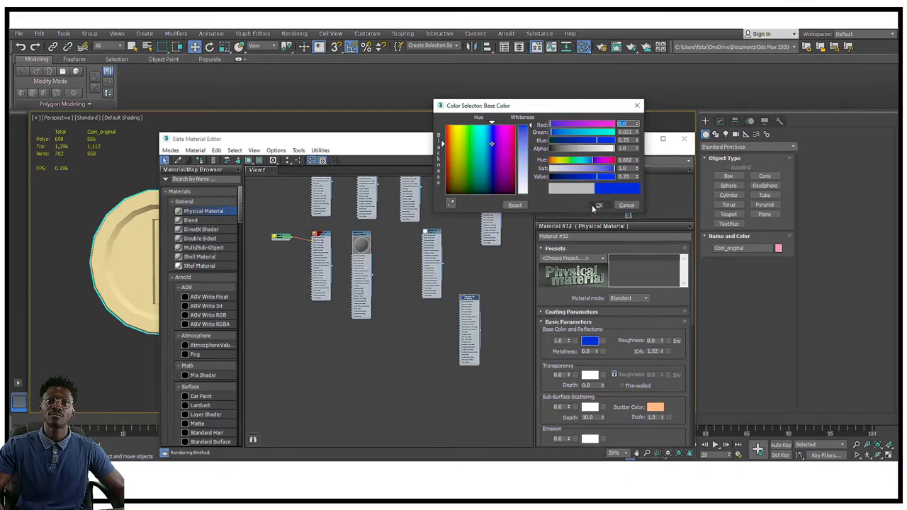
click(599, 205)
click(200, 161)
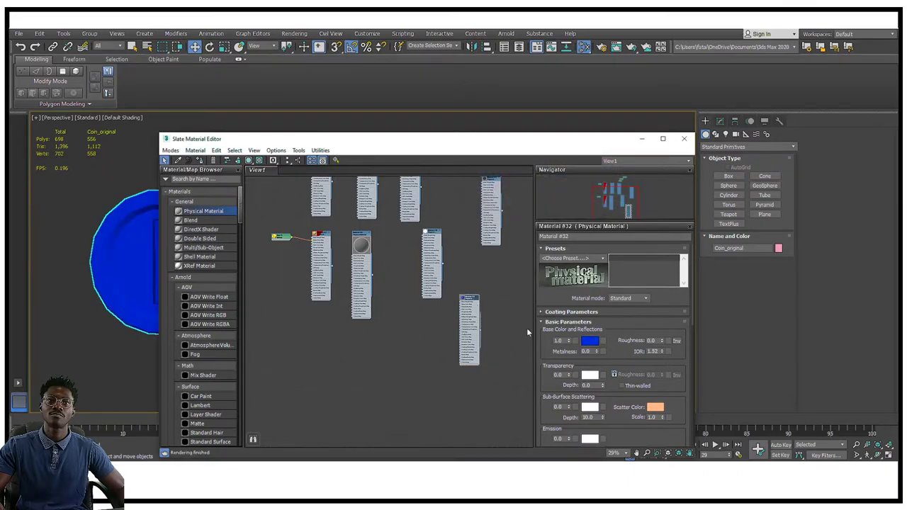
- Duplicate the blue material and set the copy's base colour to bright green
shift+drag(469, 320, 496, 320)
double_click(497, 321)
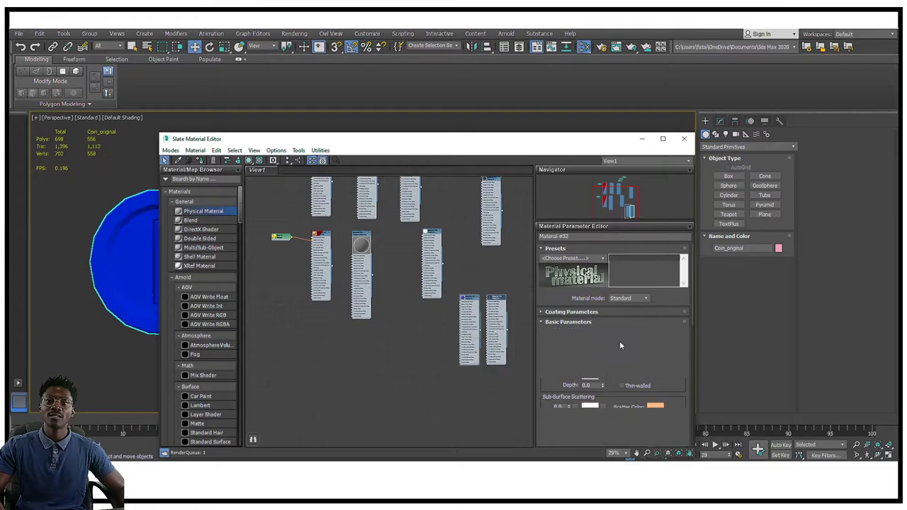
click(587, 341)
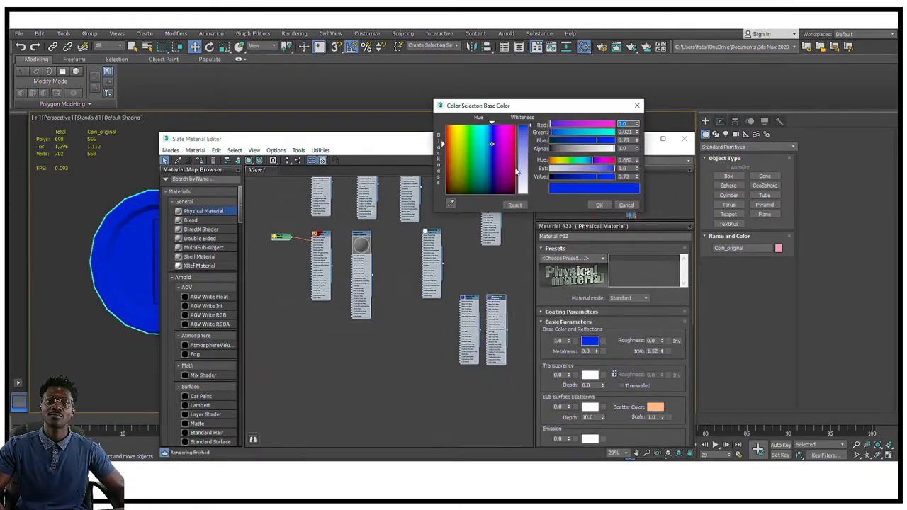
drag(476, 148, 531, 258)
click(599, 205)
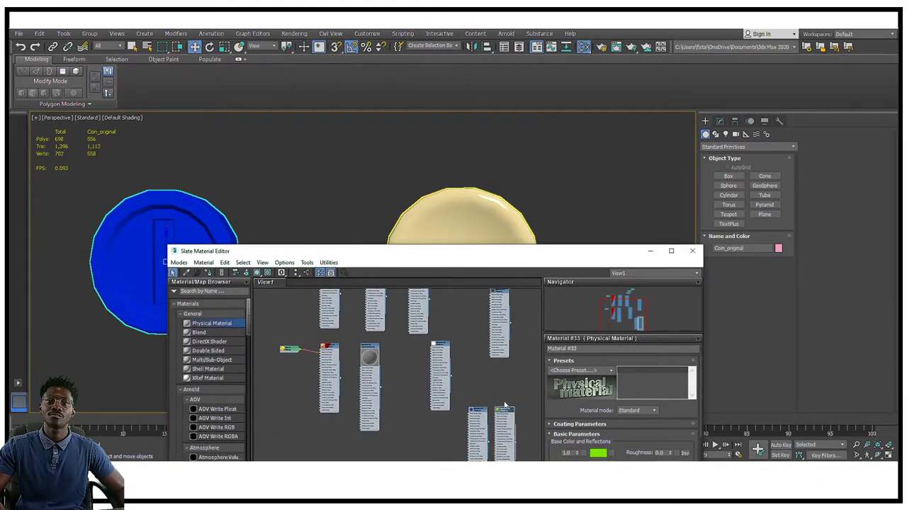
- Assign the green material to the low-poly coin, keep the original coin blue, and minimise the Slate Material Editor
click(210, 273)
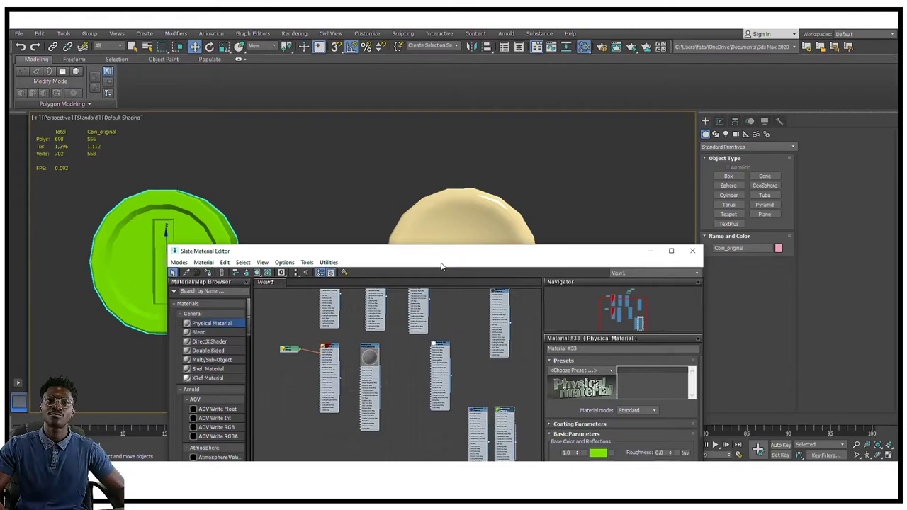
click(454, 225)
click(210, 274)
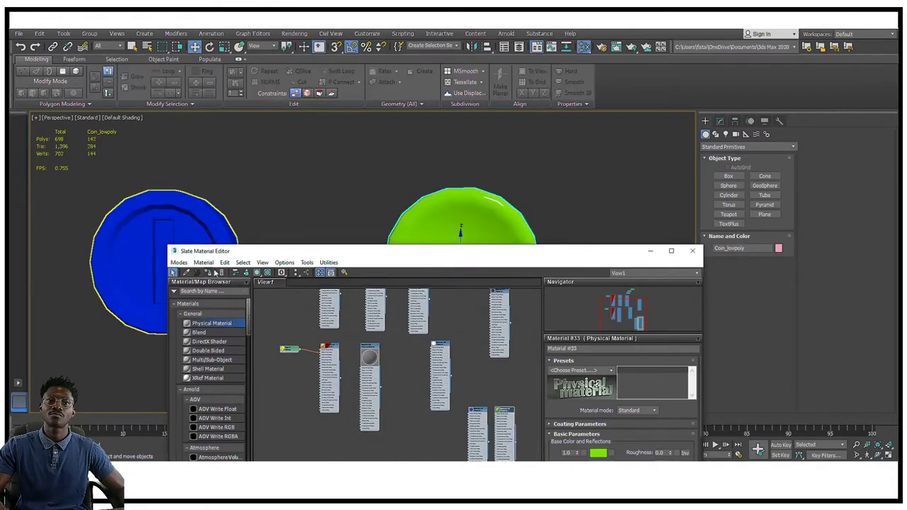
click(194, 217)
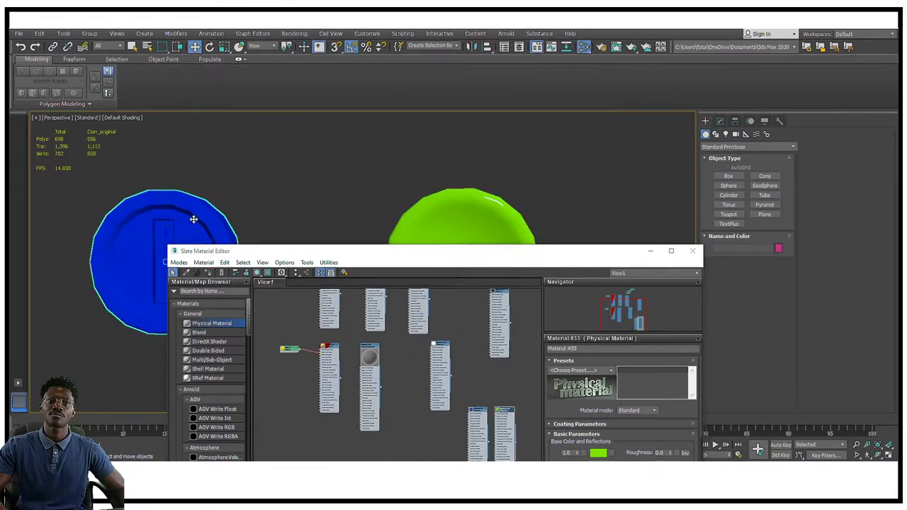
click(446, 229)
click(650, 252)
- Move the original coin closer to the low-poly one, to about X -146, and enable its TurboSmooth with 3 iterations
click(241, 247)
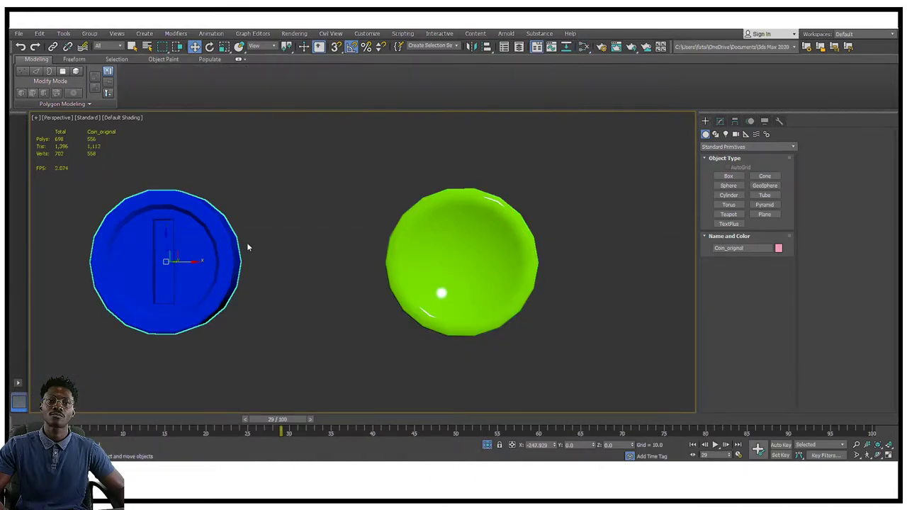
drag(187, 256, 305, 269)
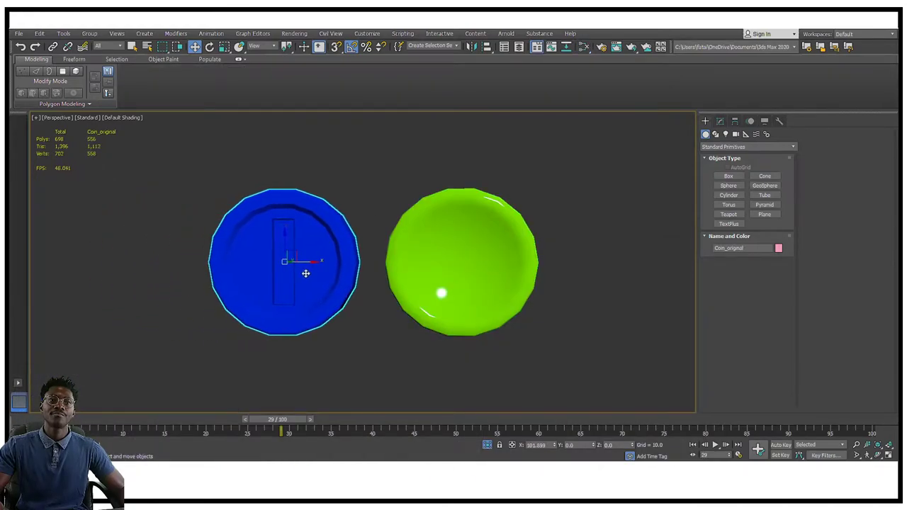
click(720, 121)
click(706, 160)
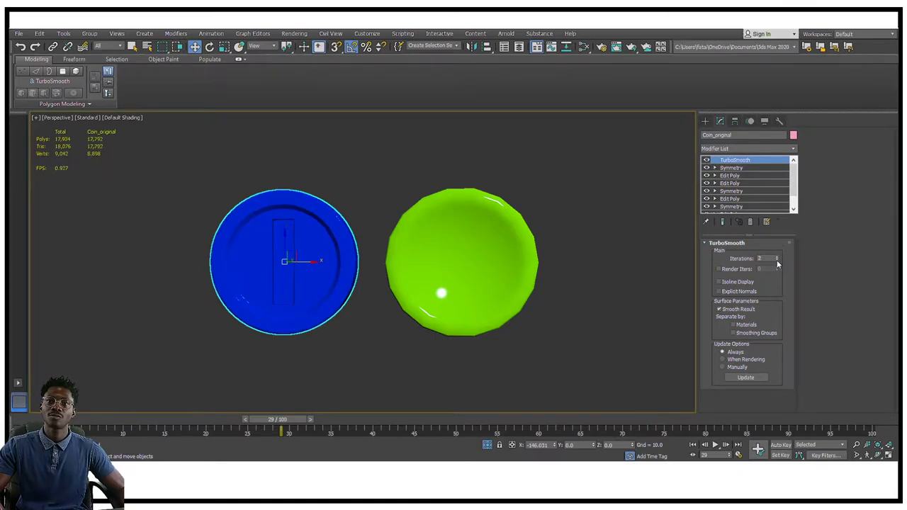
click(298, 159)
scroll(308, 198, up, 3)
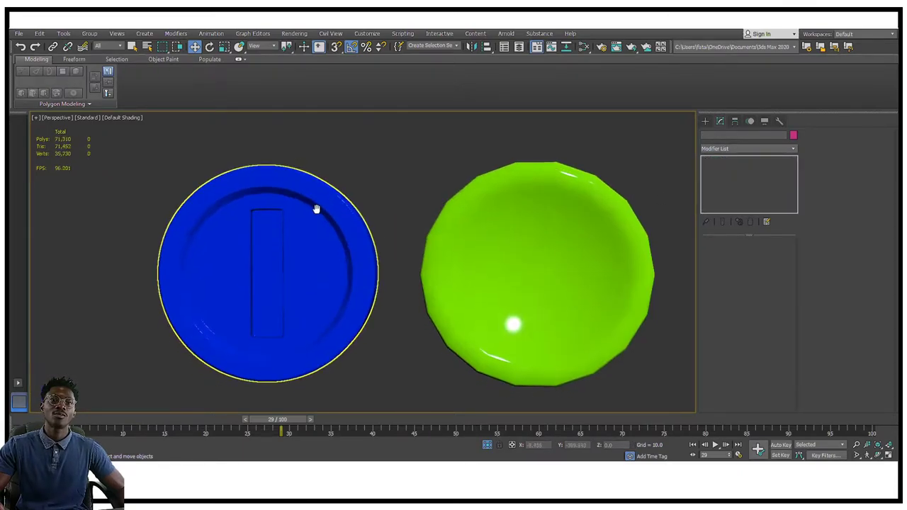
click(305, 192)
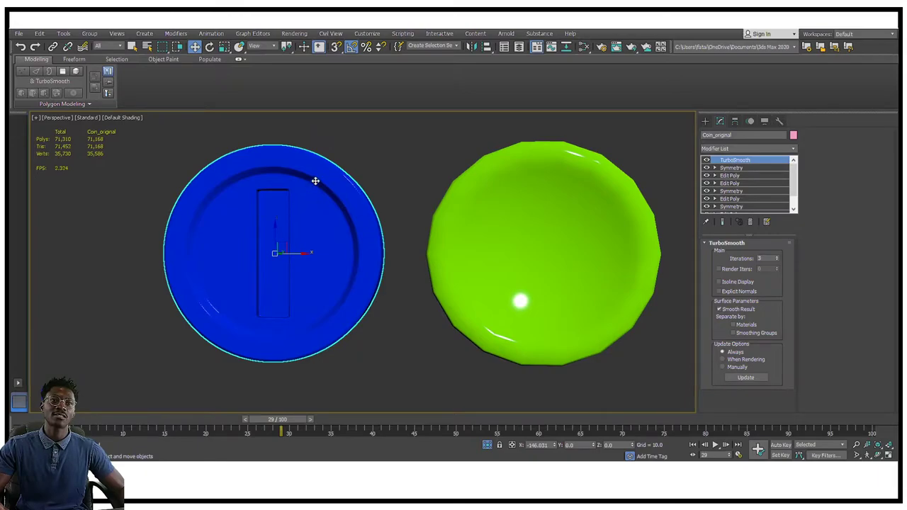
- Compare the shapes and mesh density of the two coins side by side, both shaded and with edged faces
scroll(316, 181, down, 2)
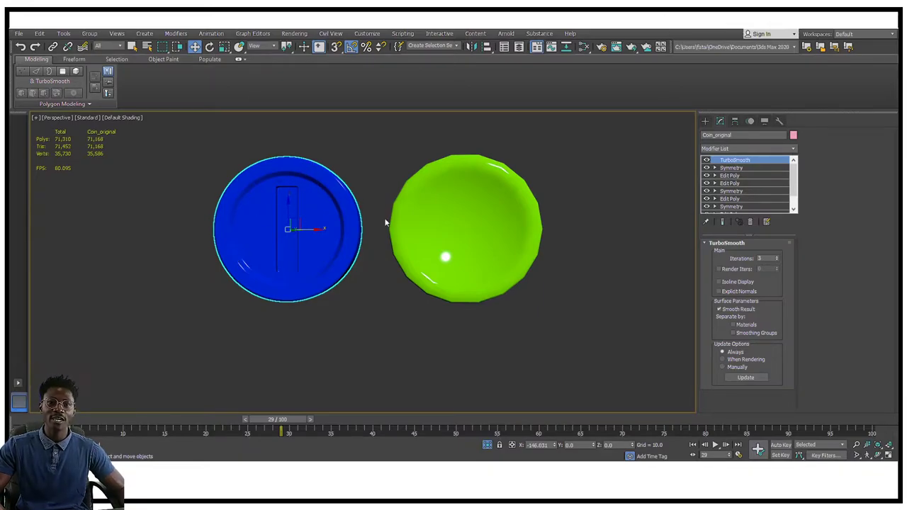
scroll(395, 222, up, 5)
scroll(392, 234, down, 3)
scroll(400, 223, up, 2)
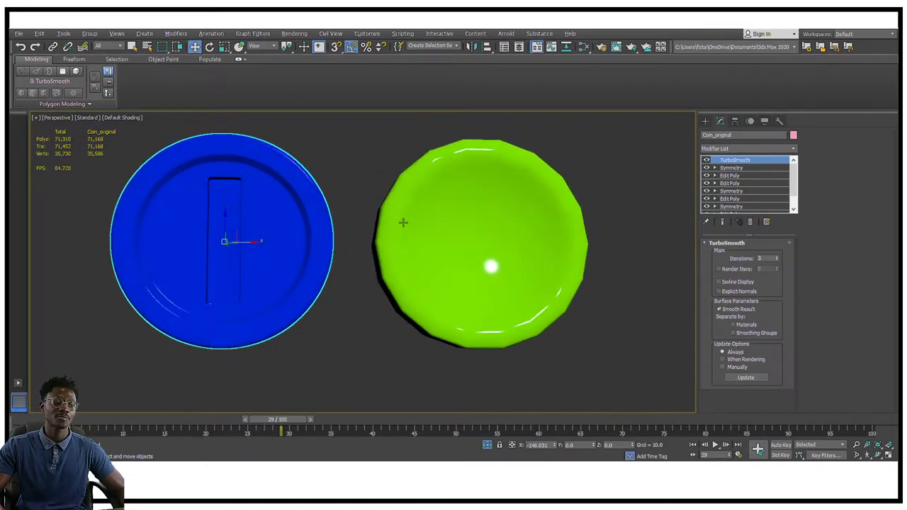
scroll(402, 221, up, 3)
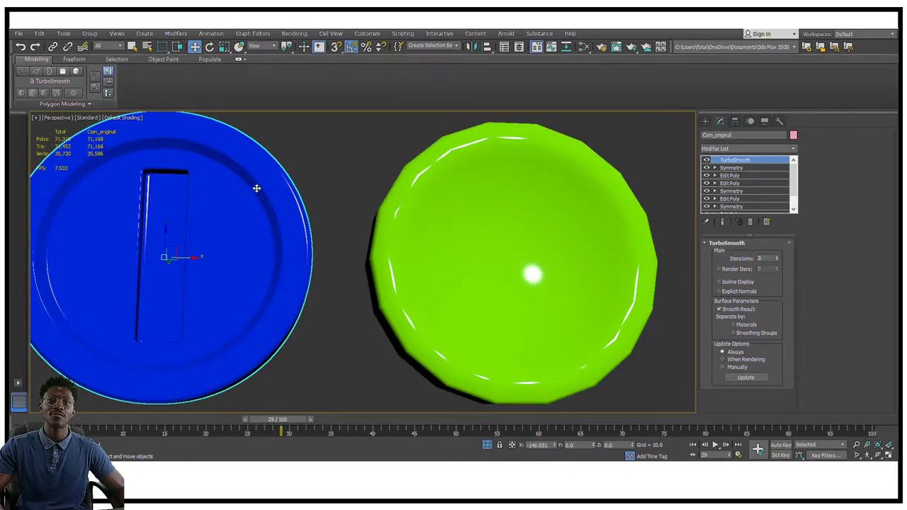
key(F4)
click(515, 198)
click(512, 186)
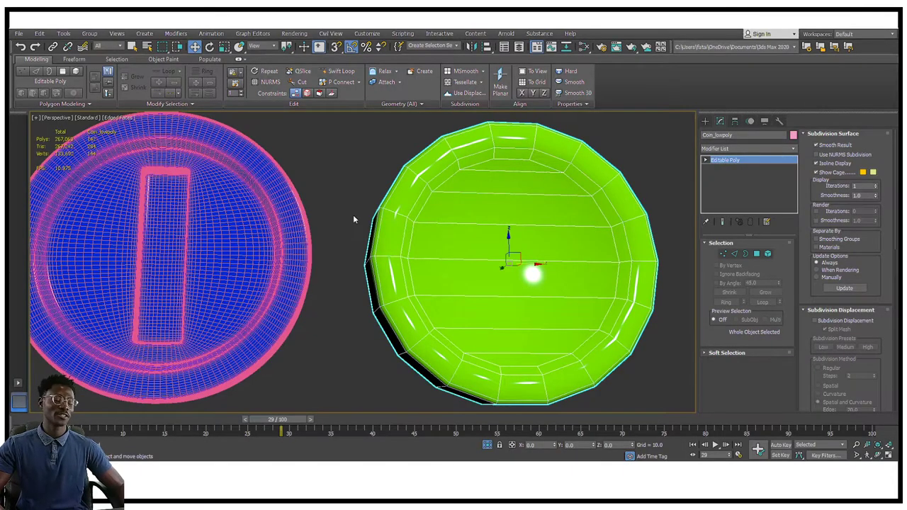
middle_drag(399, 211, 388, 192)
scroll(395, 194, down, 1)
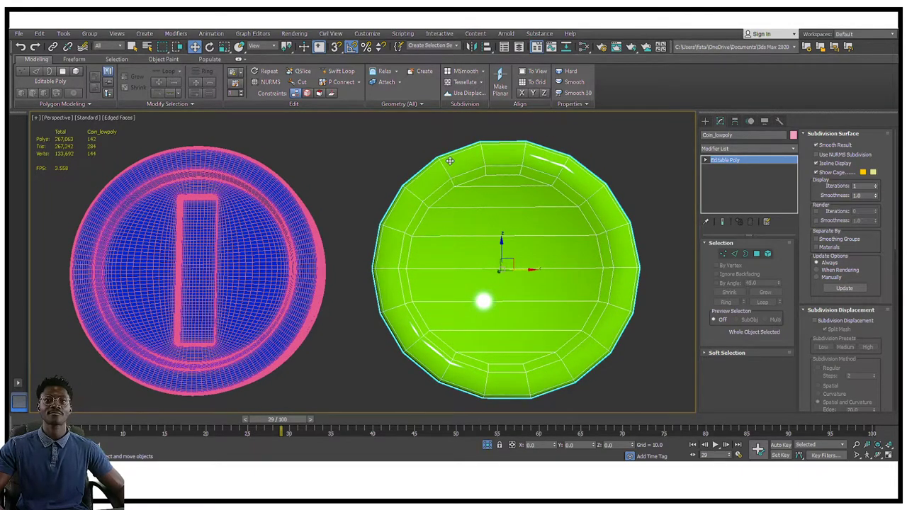
click(356, 148)
key(F4)
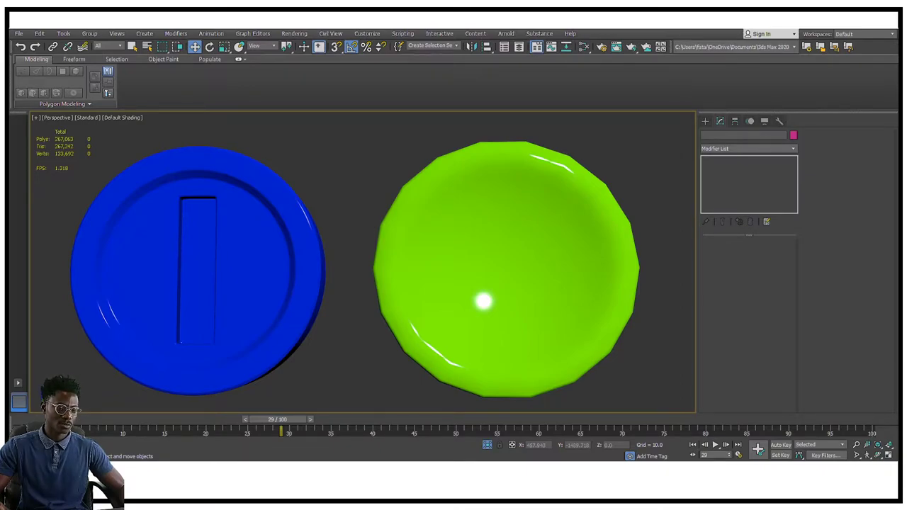
- Reset the original coin's X position to 0.0 so that it overlaps the low-poly coin
click(315, 248)
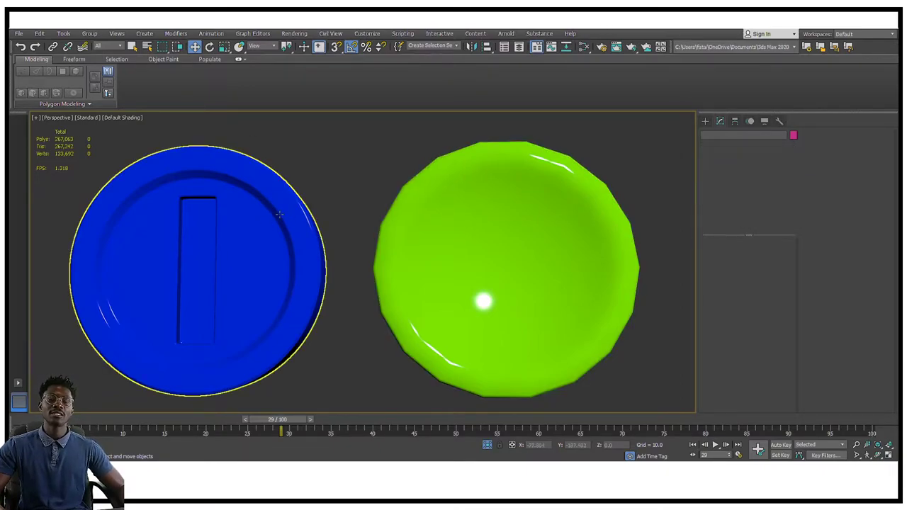
alt+middle_drag(350, 250, 372, 258)
middle_drag(372, 258, 336, 217)
scroll(336, 217, down, 5)
mouse_move(369, 217)
alt+middle_down()
mouse_move(389, 208)
mouse_move(397, 229)
mouse_move(408, 207)
mouse_move(397, 200)
alt+middle_up()
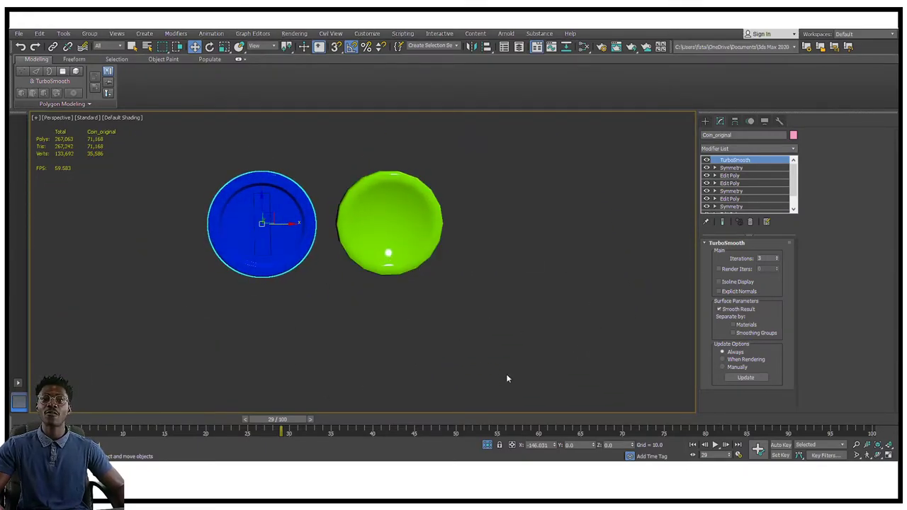
right_click(557, 447)
- Examine how closely the overlapping coins match from several angles, with edged faces and wireframe display
alt+middle_drag(467, 224, 425, 199)
scroll(382, 207, up, 5)
scroll(374, 220, down, 5)
scroll(397, 219, up, 8)
mouse_move(366, 175)
alt+middle_down()
mouse_move(411, 207)
mouse_move(375, 198)
mouse_move(310, 205)
mouse_move(362, 223)
alt+middle_up()
scroll(375, 199, down, 10)
key(F4)
key(F3)
key(F3)
scroll(421, 226, up, 6)
scroll(387, 211, down, 4)
mouse_move(348, 212)
alt+middle_down()
mouse_move(278, 219)
mouse_move(335, 208)
alt+middle_up()
scroll(278, 219, up, 3)
mouse_move(489, 187)
alt+middle_down()
mouse_move(524, 173)
mouse_move(483, 190)
alt+middle_up()
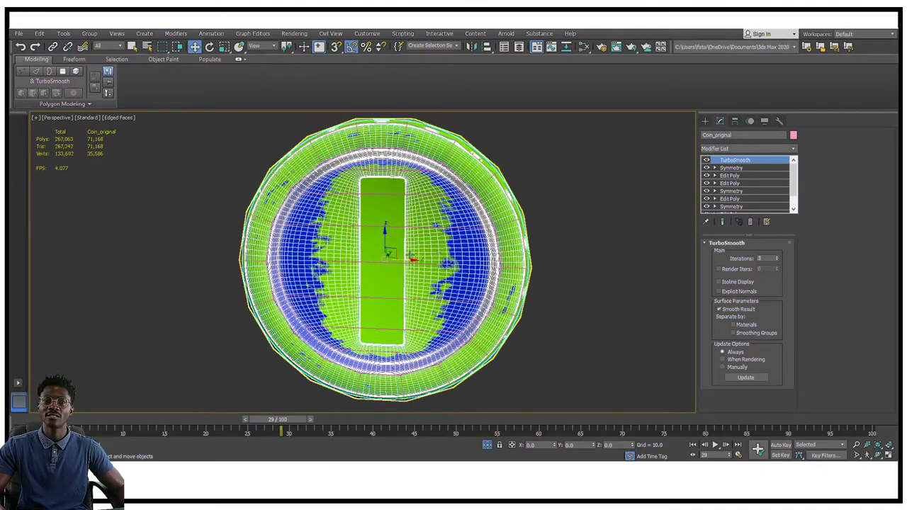
- Set the original coin's TurboSmooth iterations to 4
right_click(415, 244)
mouse_move(457, 338)
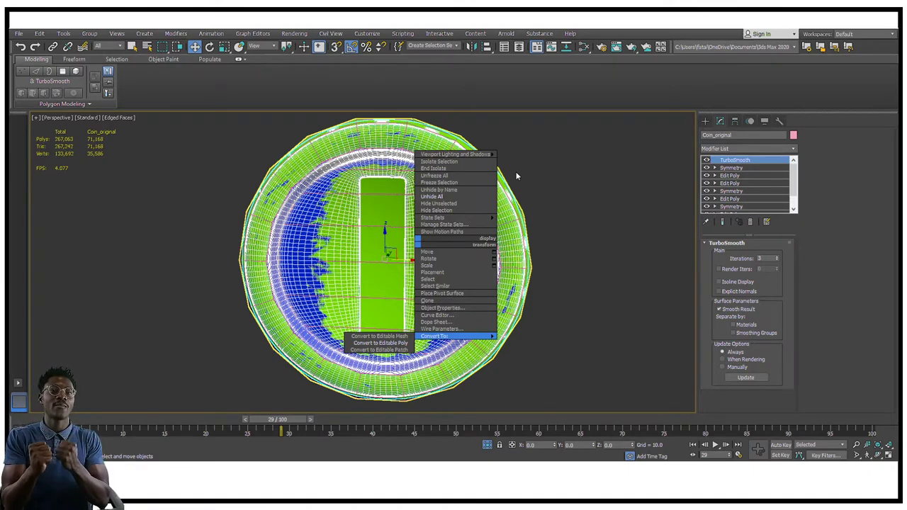
click(780, 258)
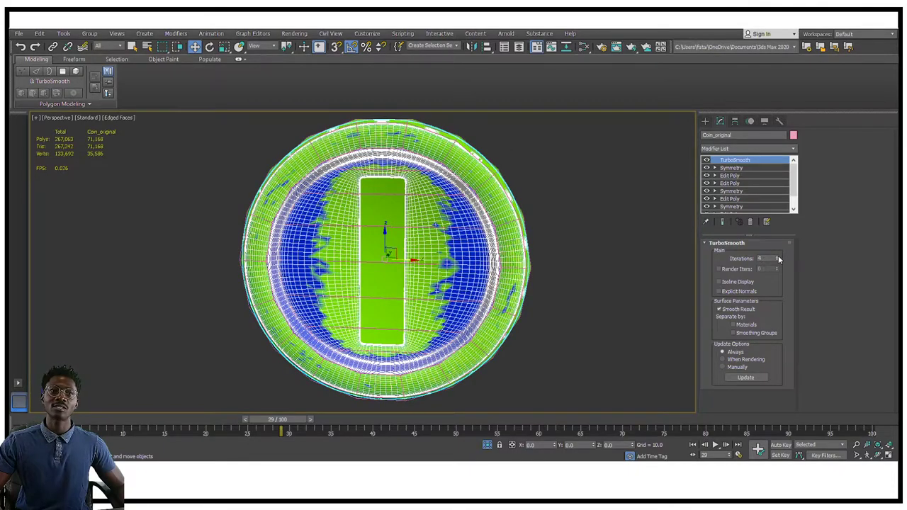
alt+middle_drag(354, 251, 419, 216)
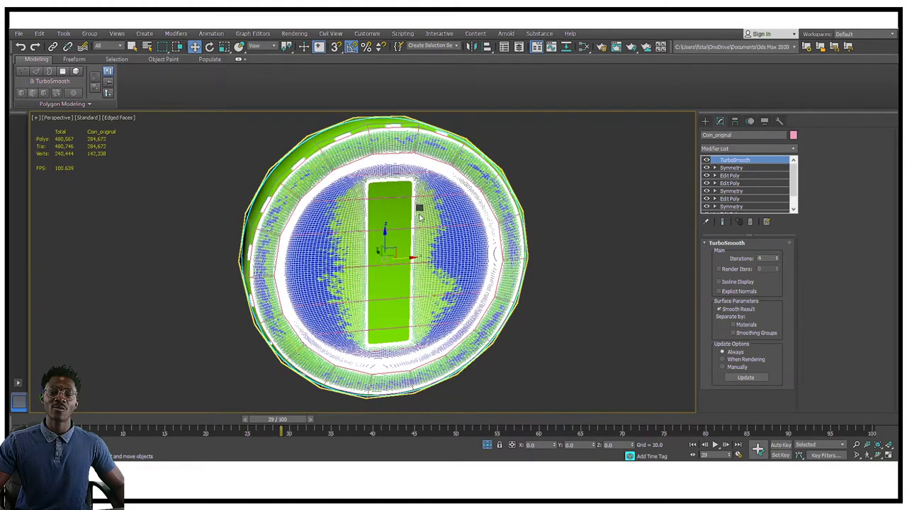
- Convert the smoothed original coin to an Editable Poly
right_click(419, 214)
mouse_move(456, 306)
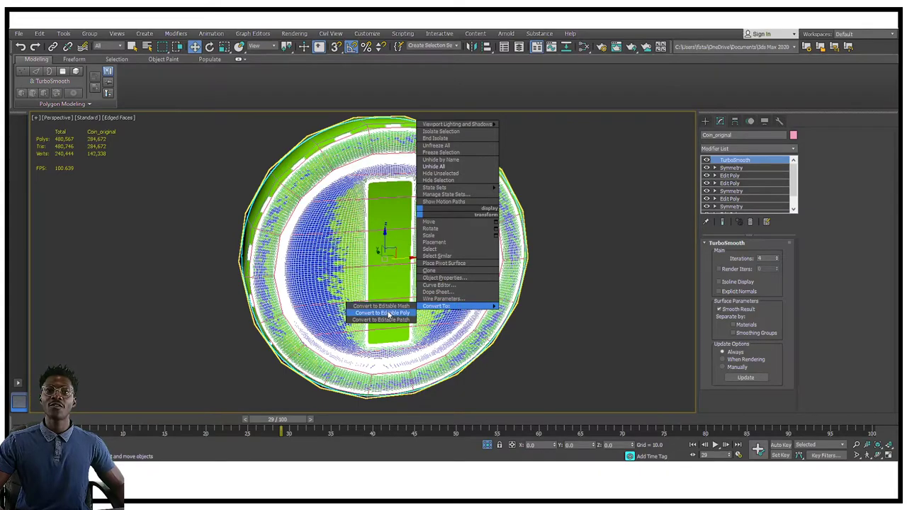
click(383, 314)
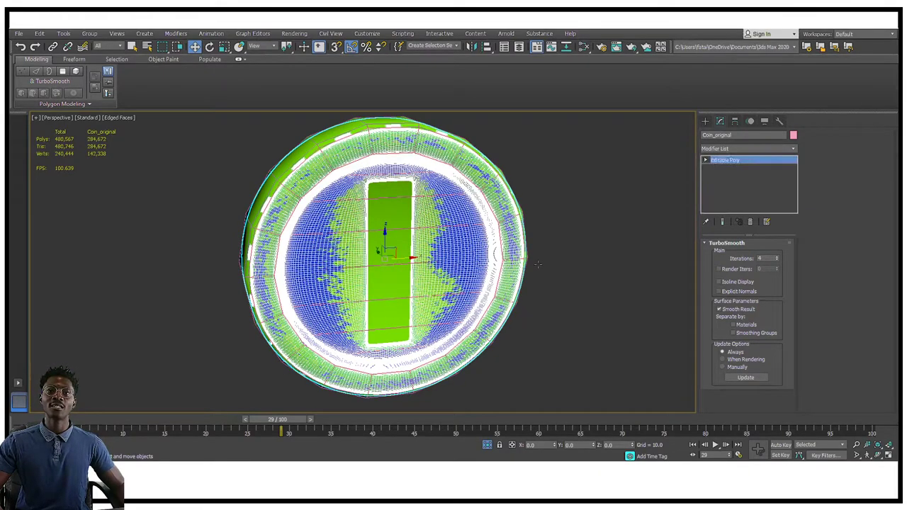
alt+middle_drag(546, 269, 347, 360)
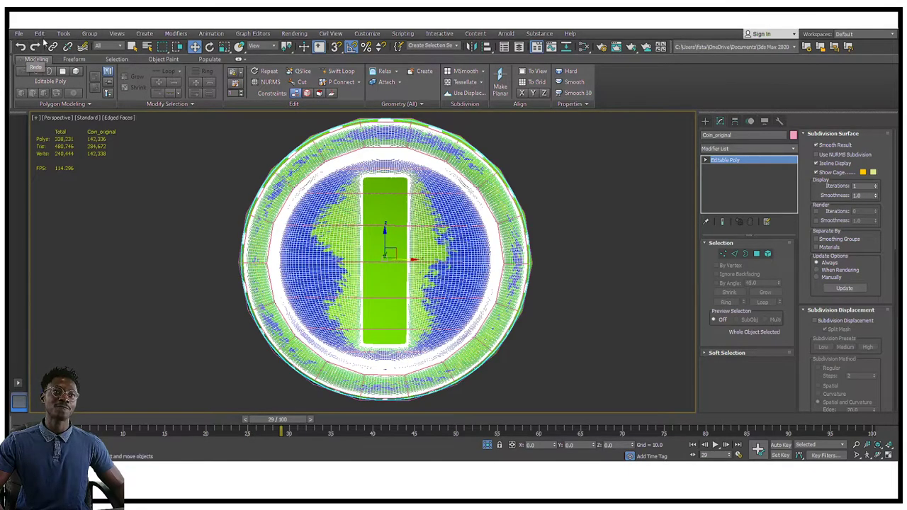
- Start exporting only the selected original coin and go to the coin_model folder on the Desktop
click(18, 34)
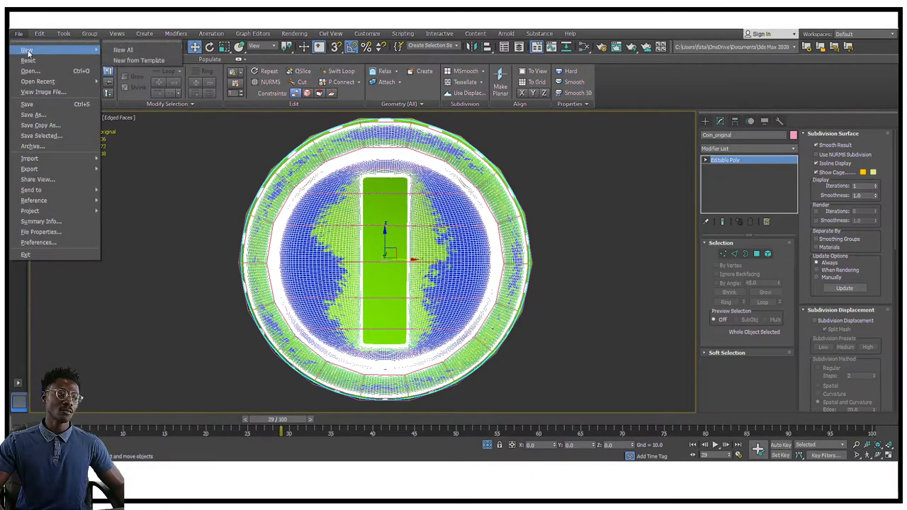
mouse_move(73, 170)
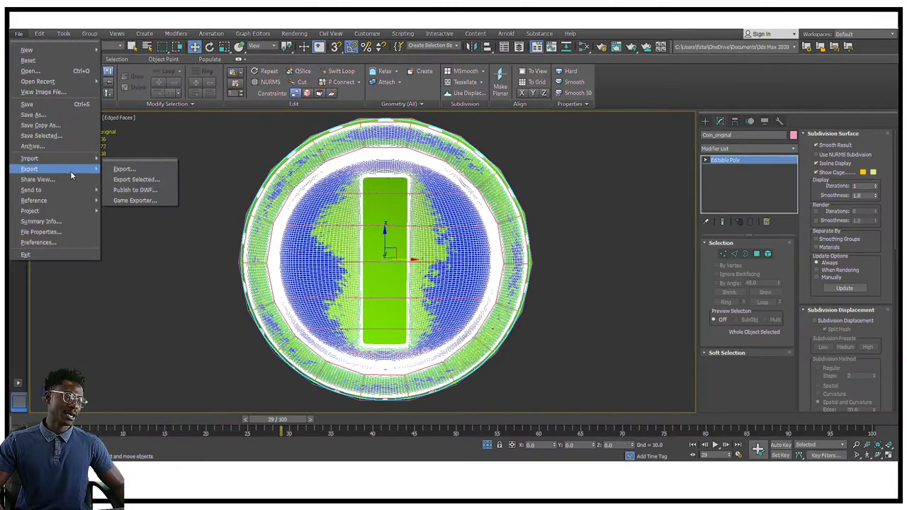
click(129, 182)
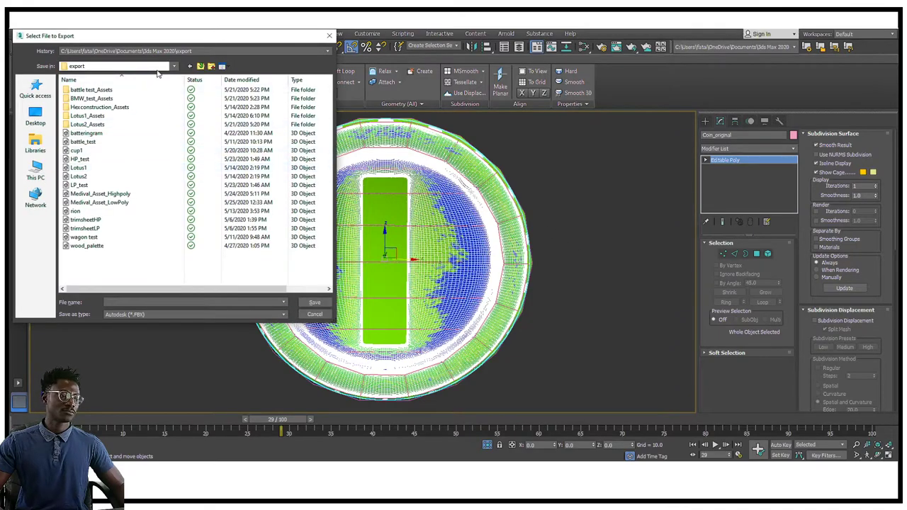
click(36, 115)
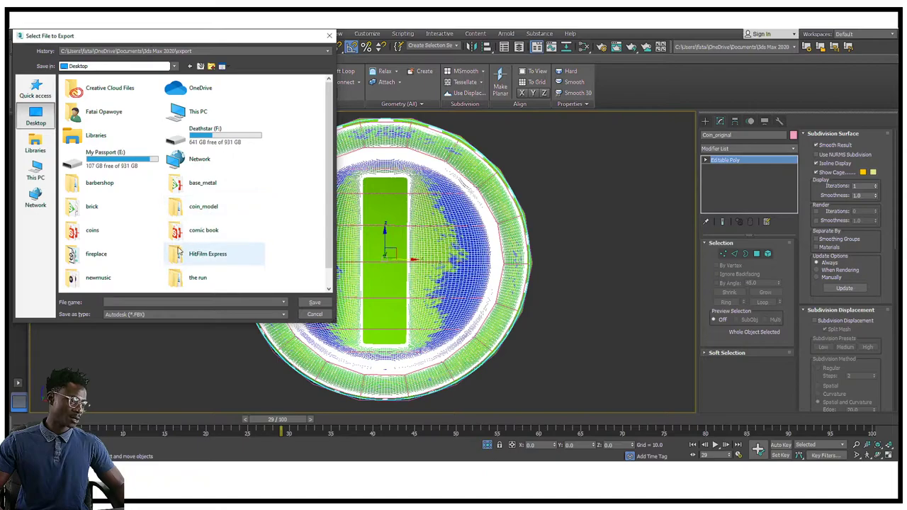
scroll(127, 248, down, 1)
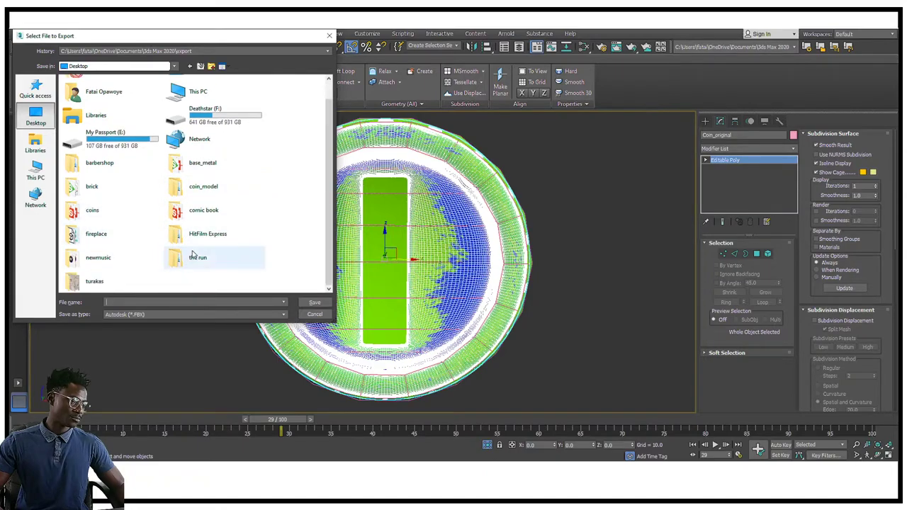
double_click(206, 188)
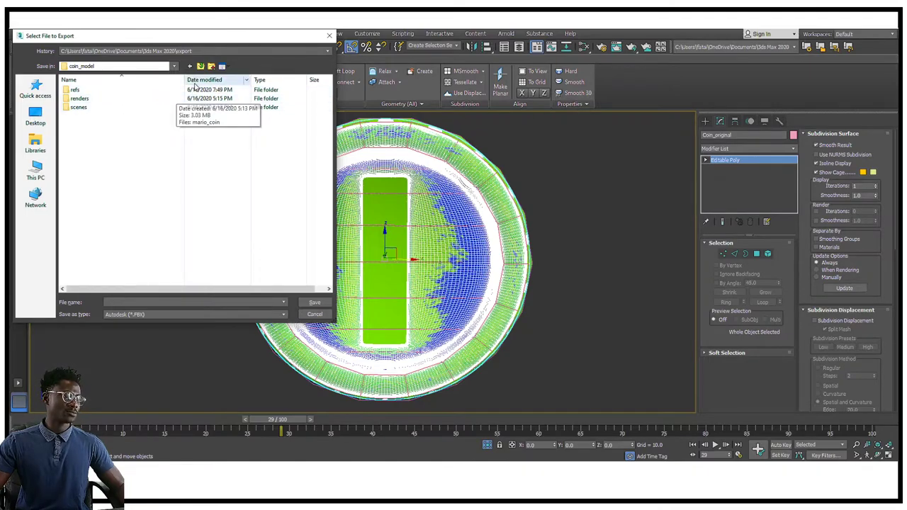
- Create a folder named exports inside coin_model and open it as the export destination
click(213, 67)
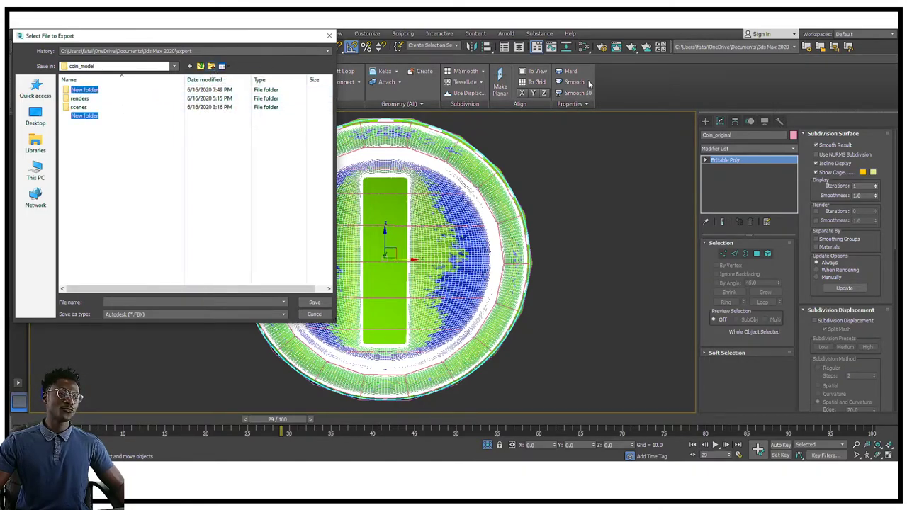
text(exports)
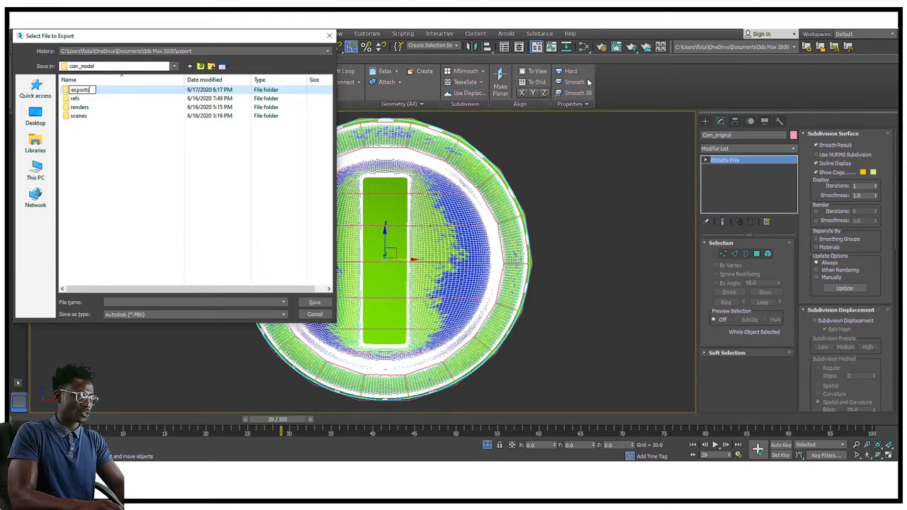
key(Return)
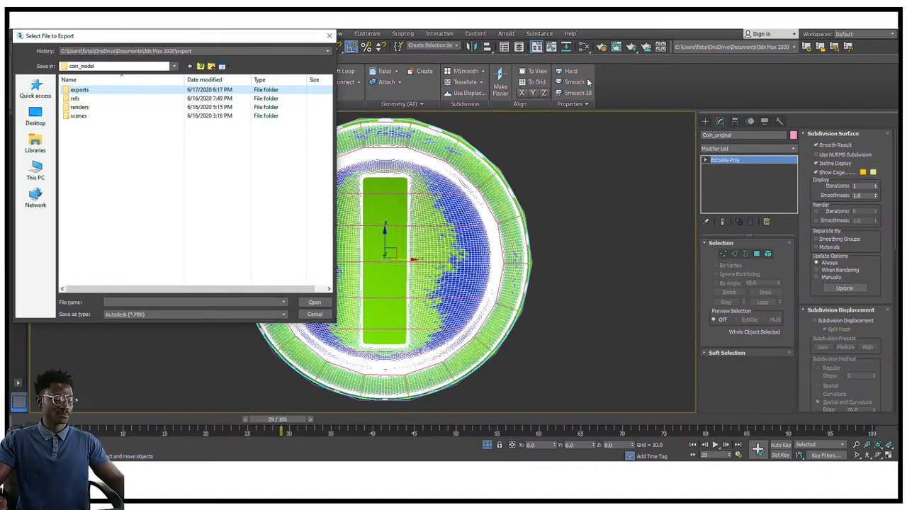
double_click(78, 90)
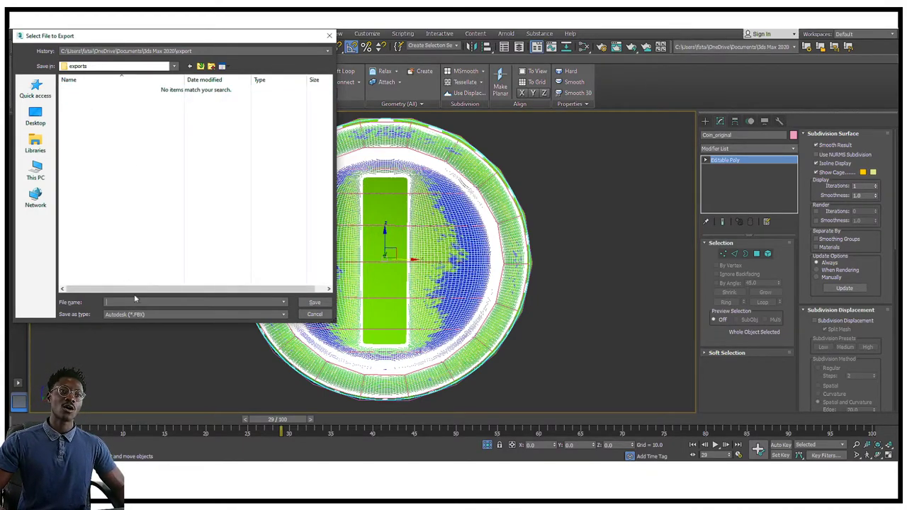
- Export the original coin as the FBX file coin_highpoly with the Autodesk Media & Entertainment preset
text(coin_highpoly)
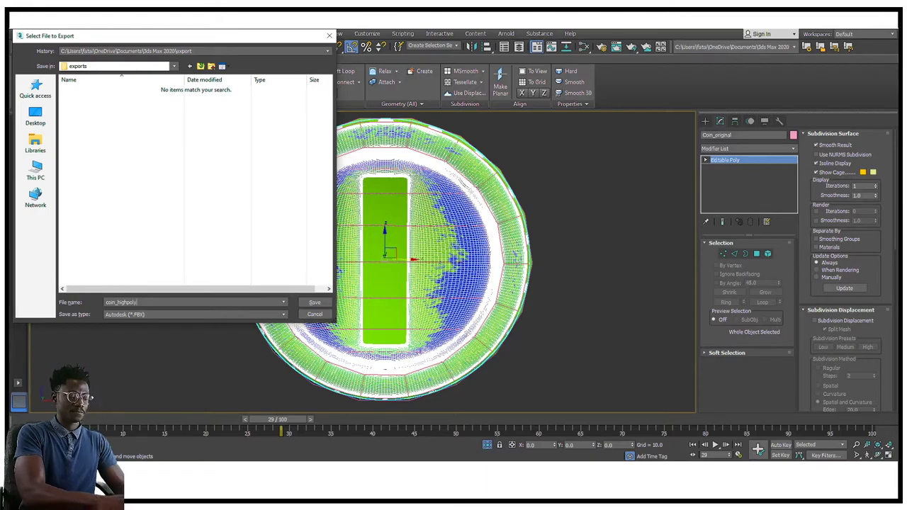
click(314, 304)
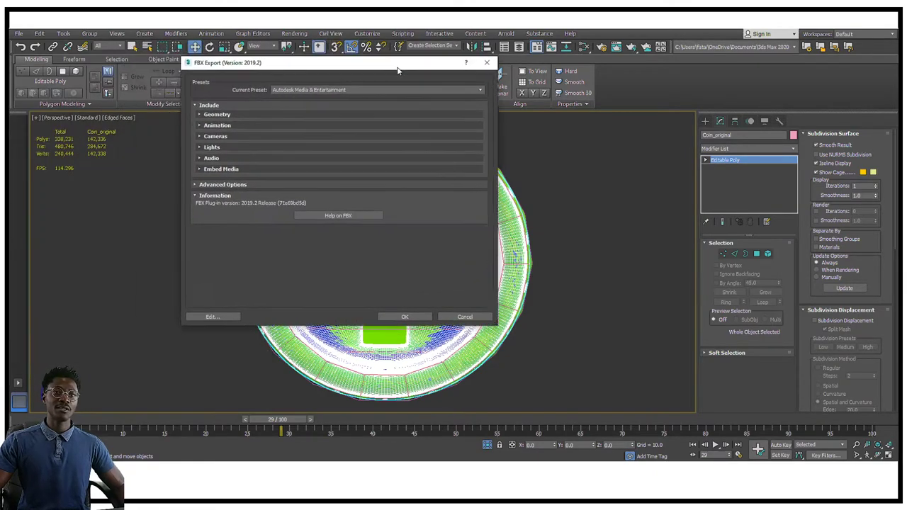
drag(388, 64, 525, 100)
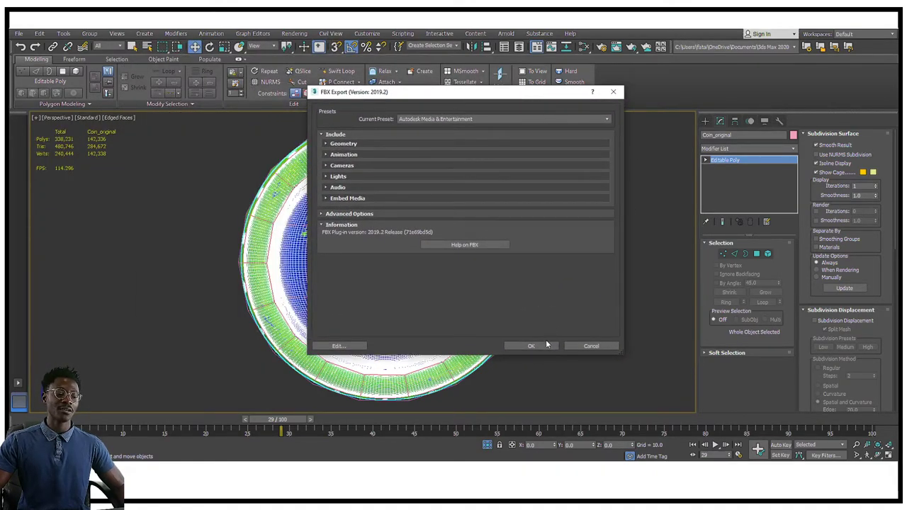
click(542, 347)
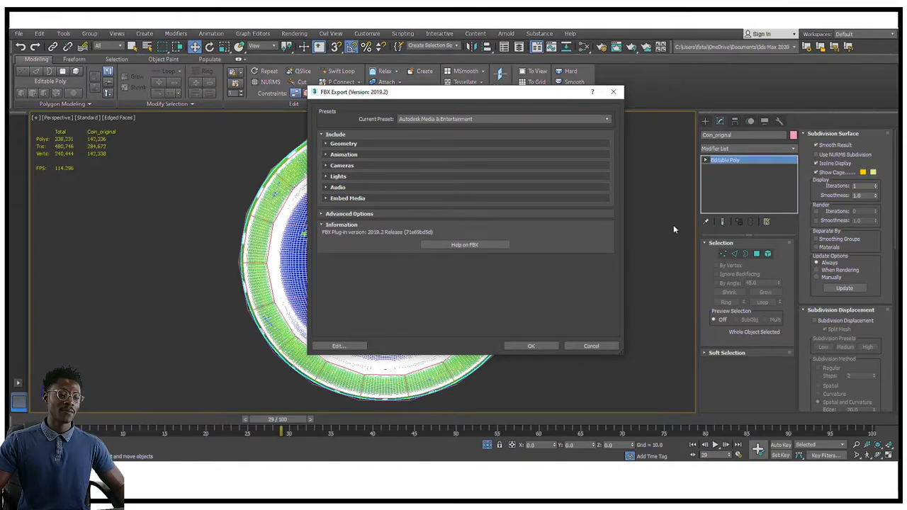
click(530, 346)
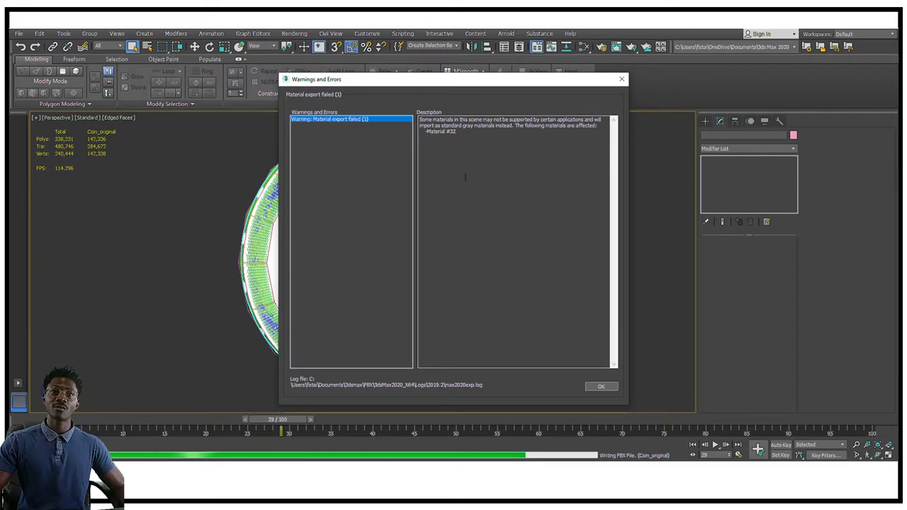
click(602, 388)
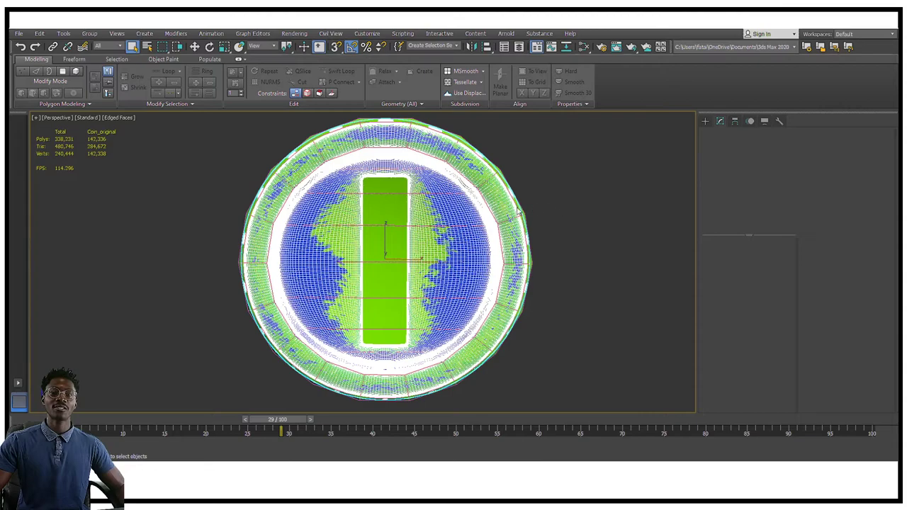
- Check the coin materials in the Slate Material Editor and minimize it
key(m)
drag(539, 251, 520, 172)
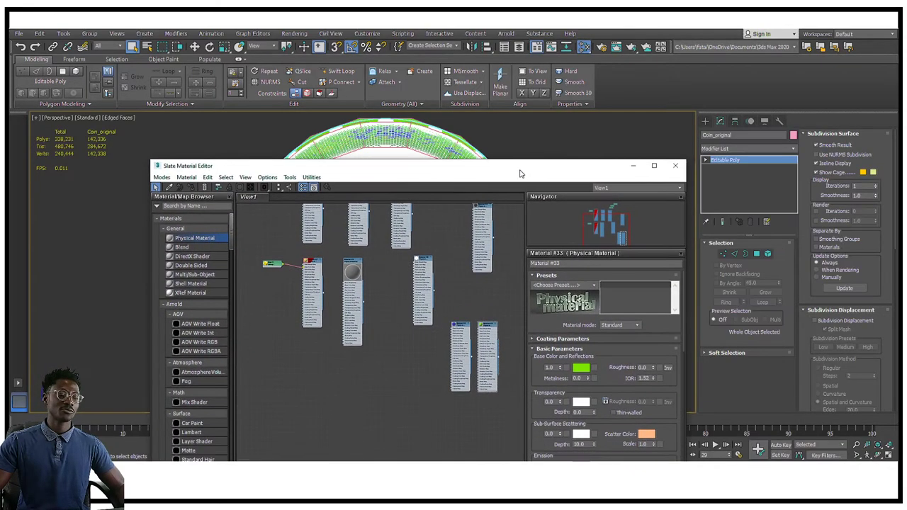
click(633, 166)
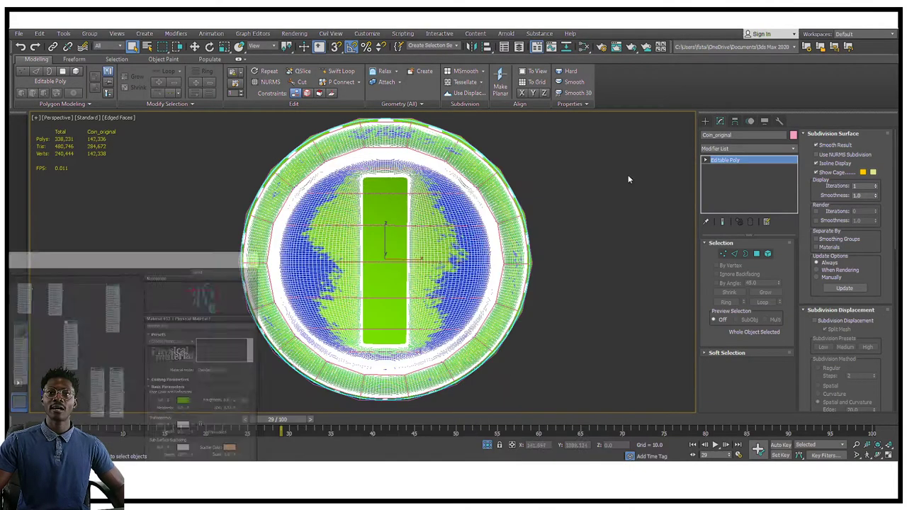
- Export only the low-poly coin into the exports folder as the FBX file coin_lowpoly with the Autodesk Media & Entertainment preset
click(401, 205)
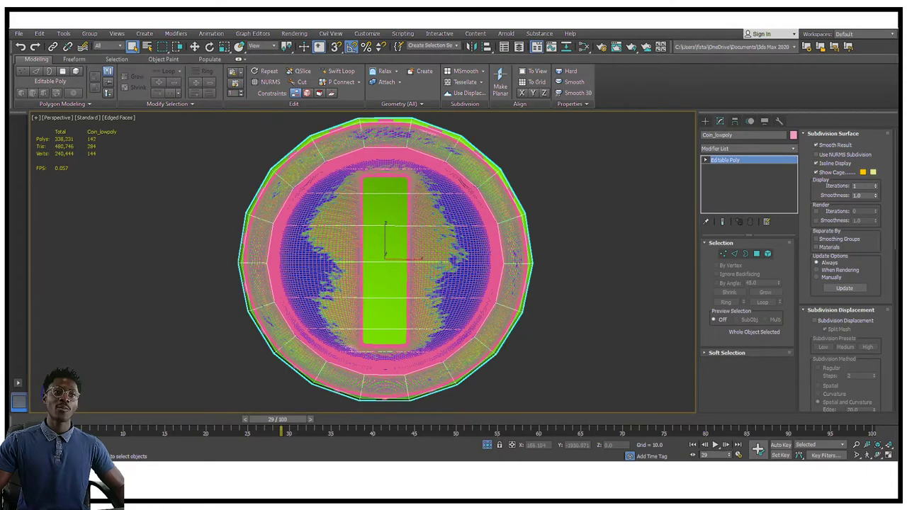
click(19, 34)
mouse_move(39, 170)
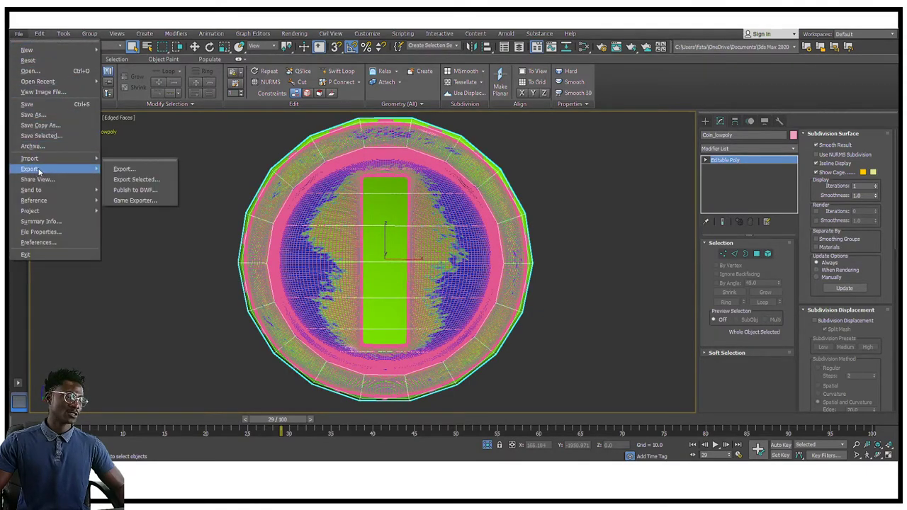
click(141, 181)
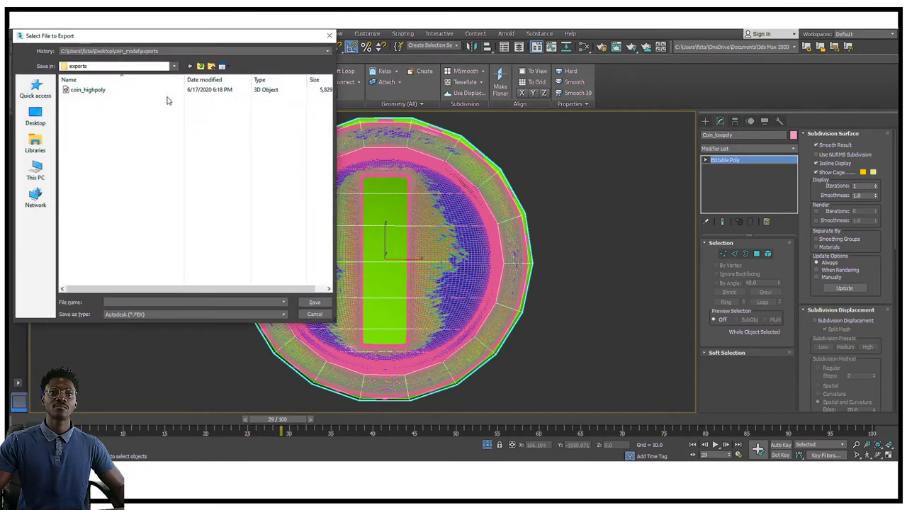
double_click(138, 303)
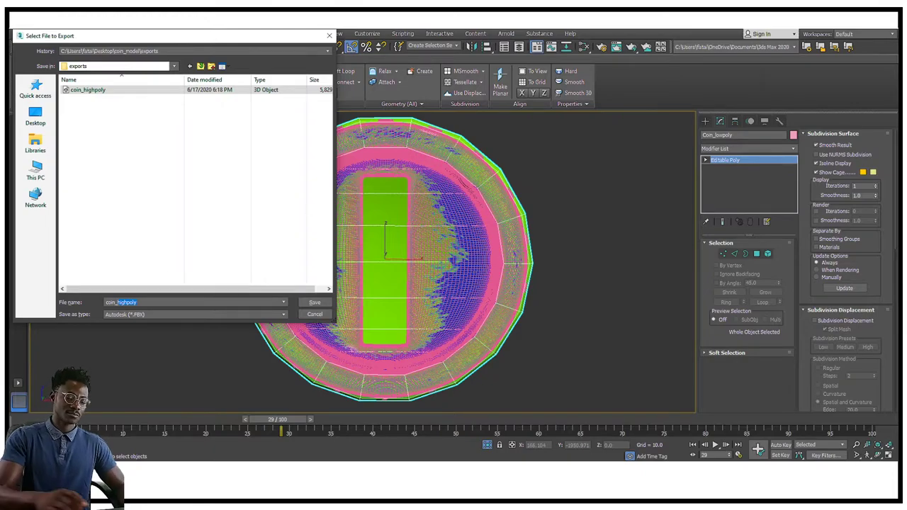
key(BackSpace)
text(lo)
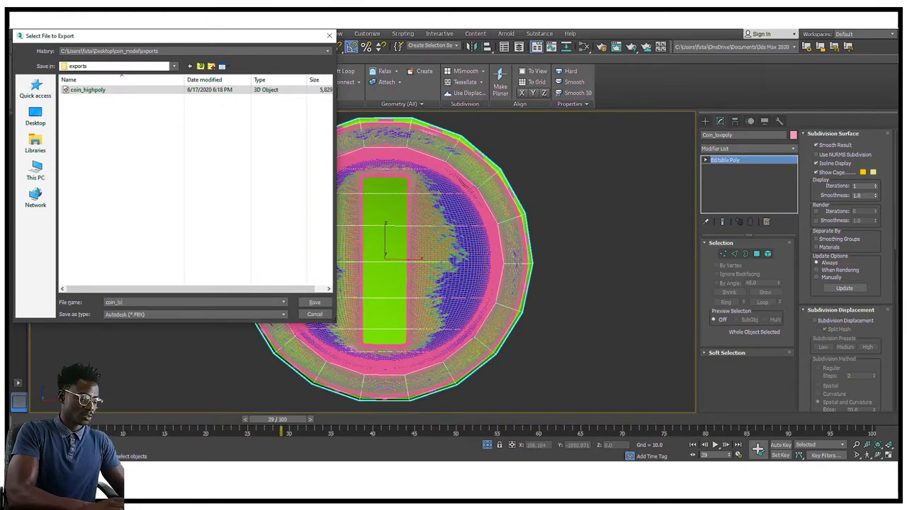
text(wpoly)
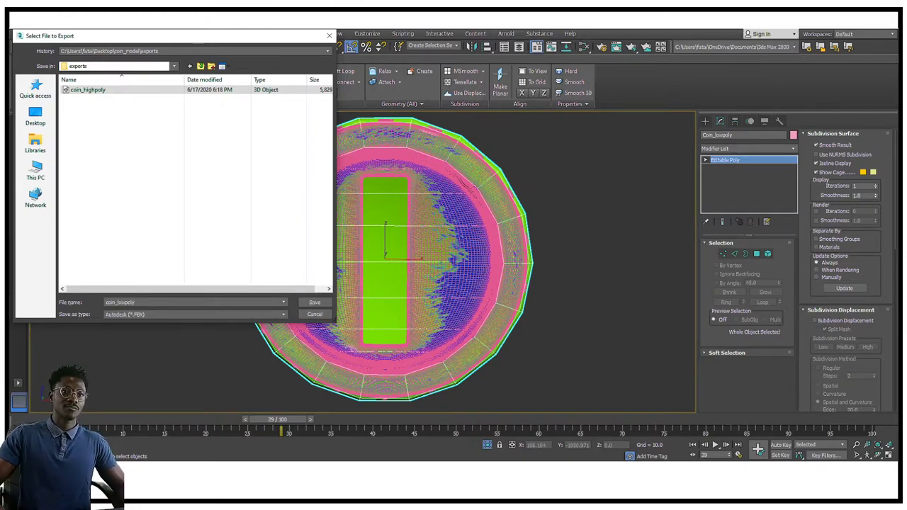
click(315, 304)
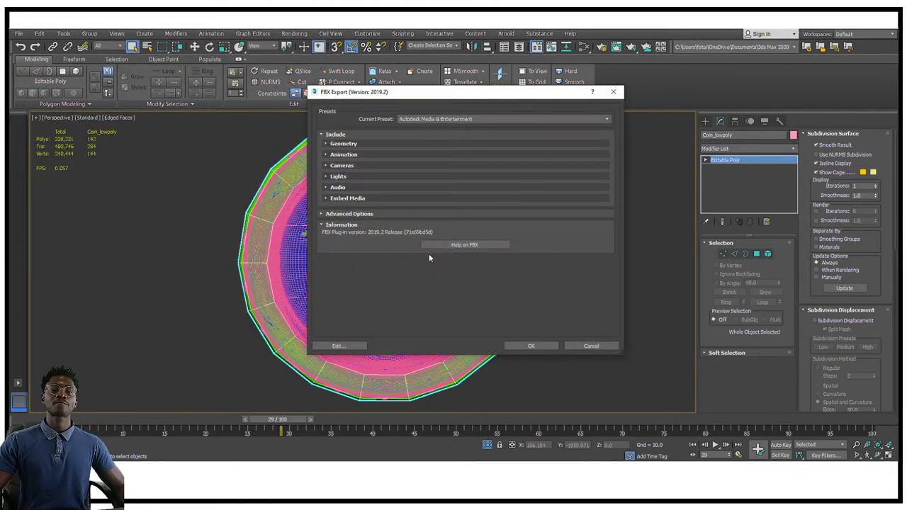
click(531, 346)
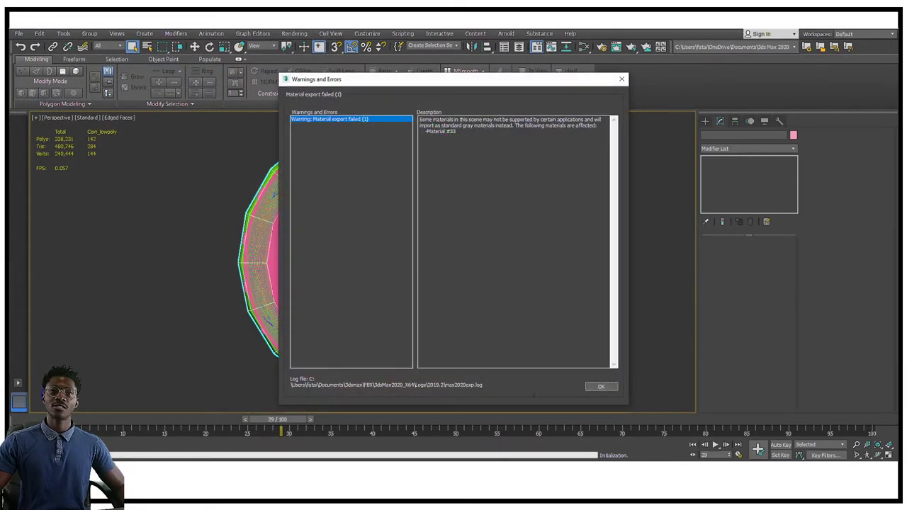
click(601, 388)
- Bring up the Slate Material Editor to show the coin materials, and switch to Substance Painter, continuing past its configuration issues dialog
key(m)
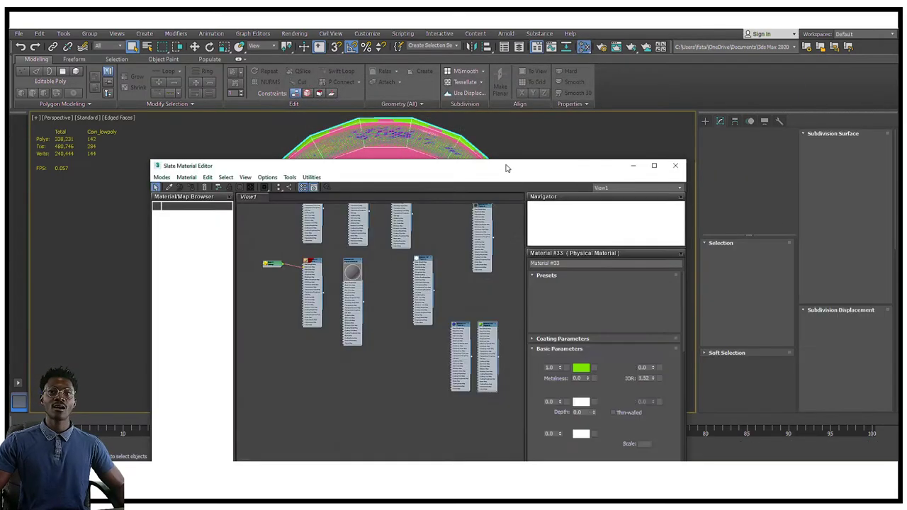
drag(506, 166, 504, 81)
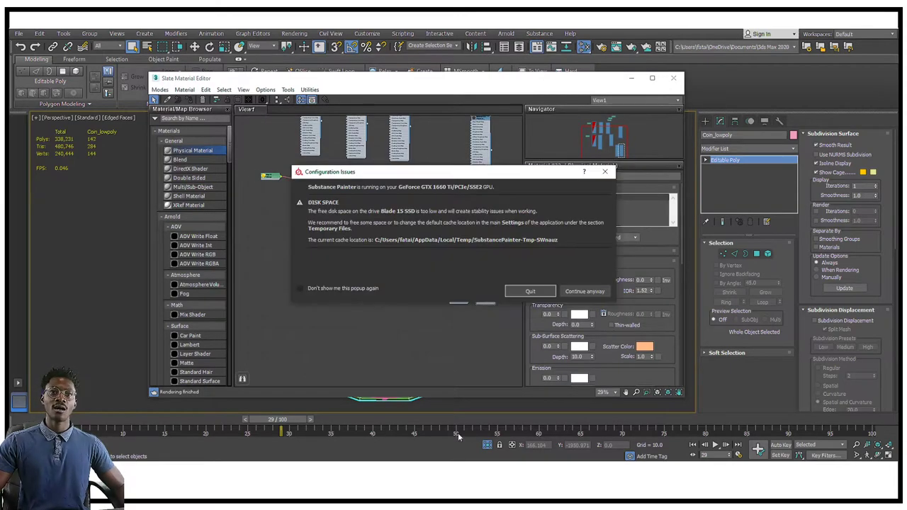
click(575, 291)
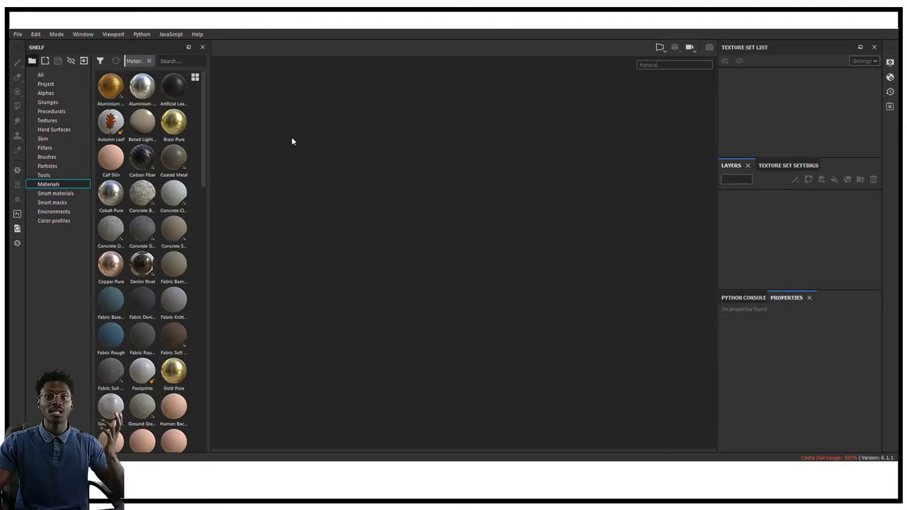
drag(158, 47, 52, 202)
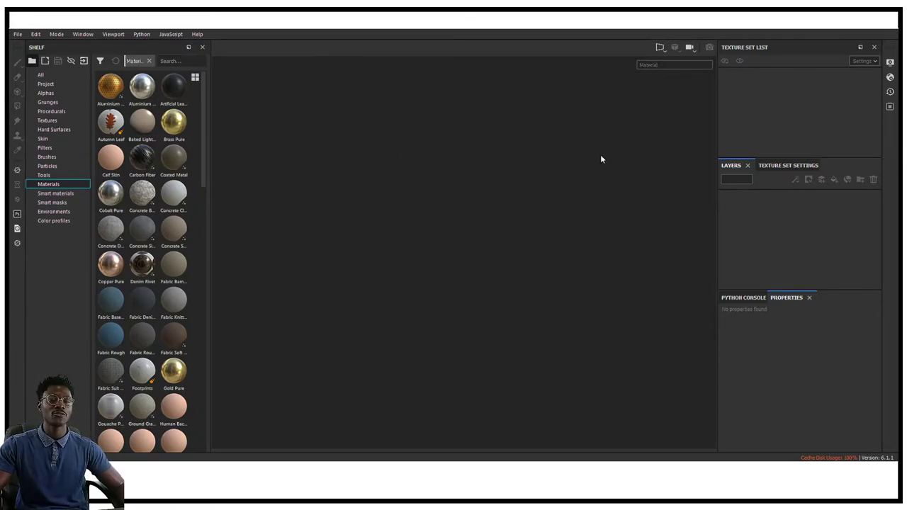
click(113, 34)
mouse_move(85, 34)
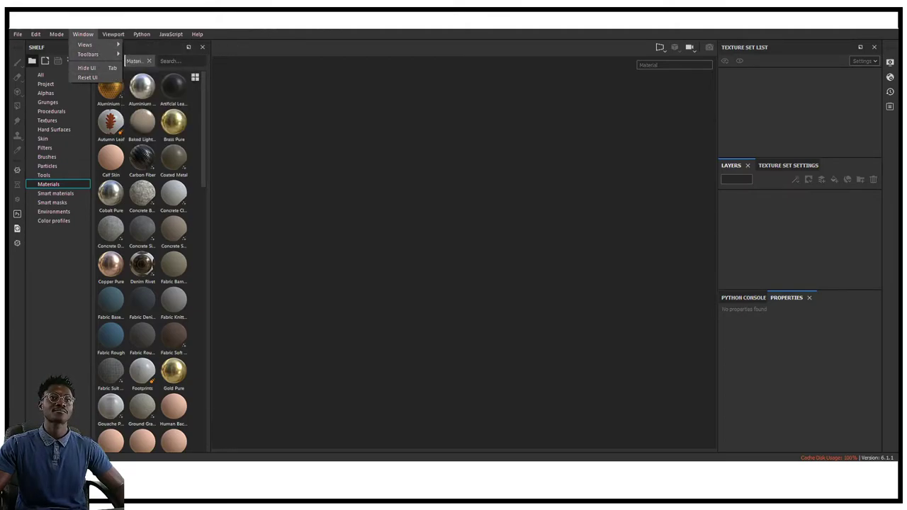
click(219, 48)
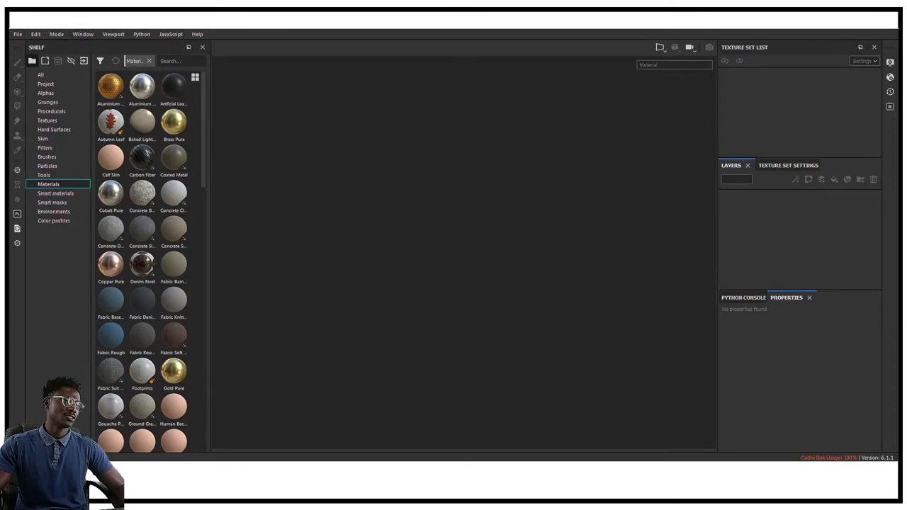
- Start a new project with the PBR - Metallic Roughness (allegorithmic) template and a document resolution of 2048
click(18, 34)
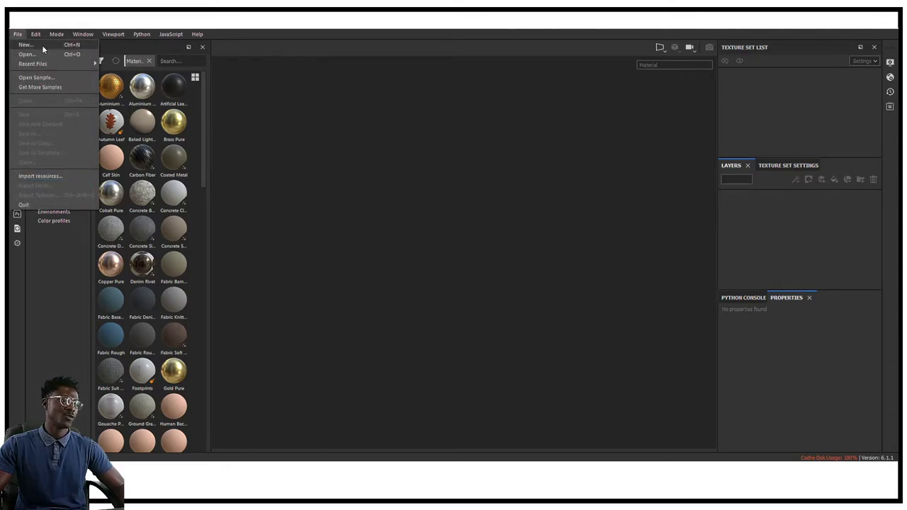
click(42, 46)
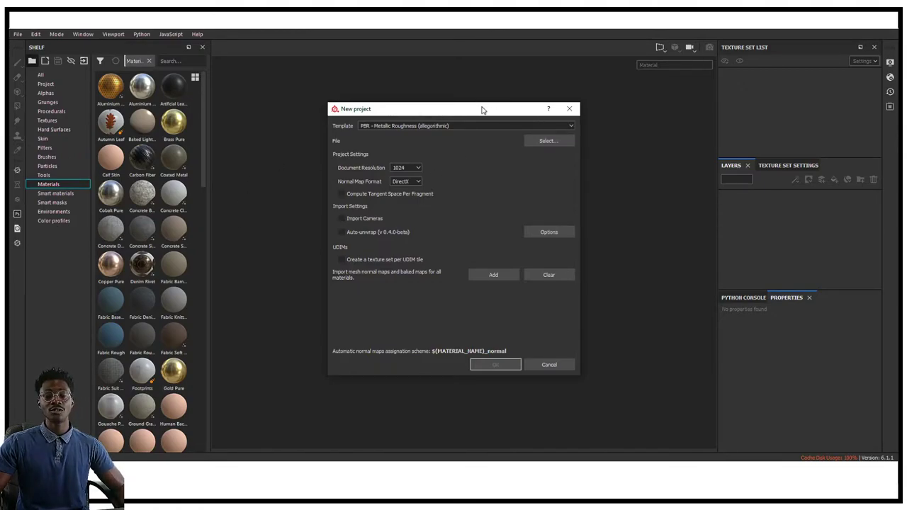
click(472, 126)
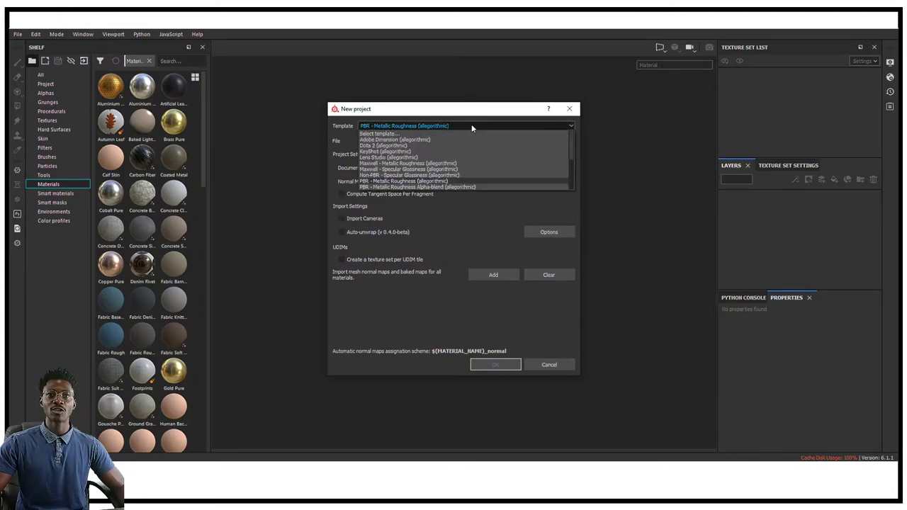
click(418, 181)
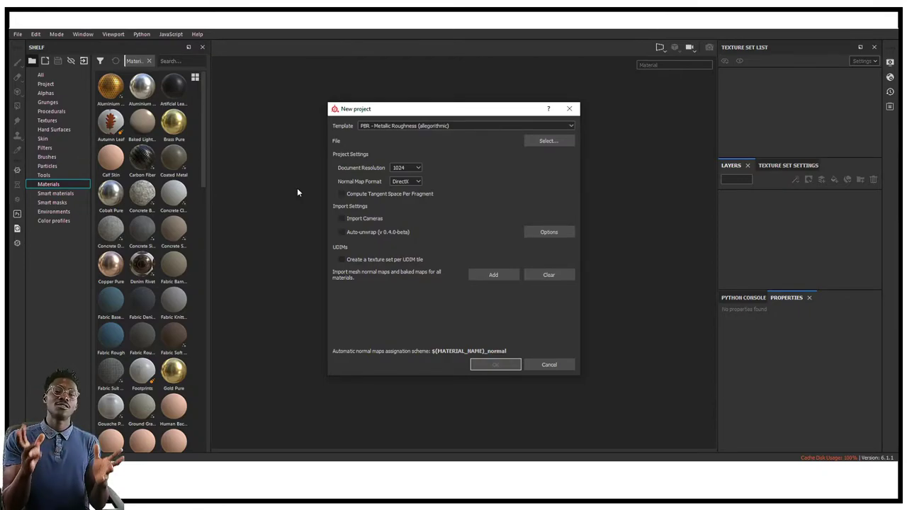
click(405, 168)
click(401, 201)
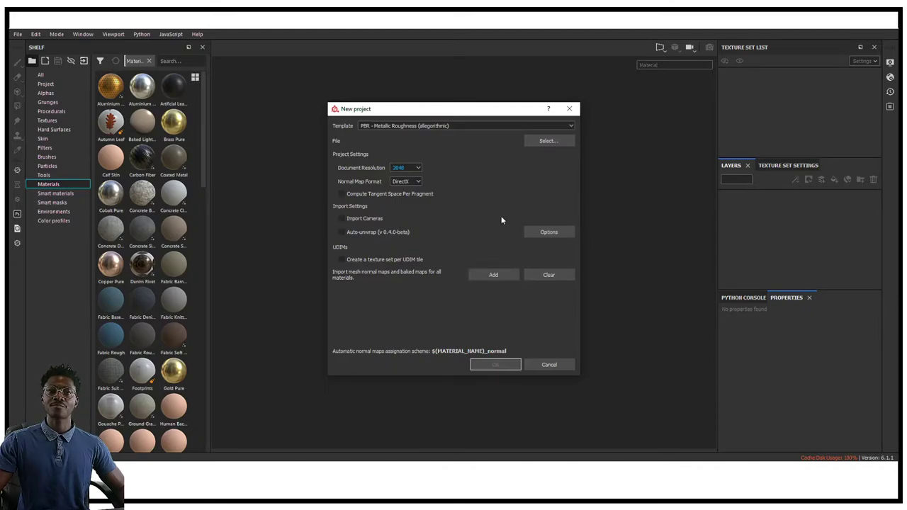
- Load coin_lowpoly from the coin_model exports folder on the Desktop as the project mesh and create the project
click(550, 140)
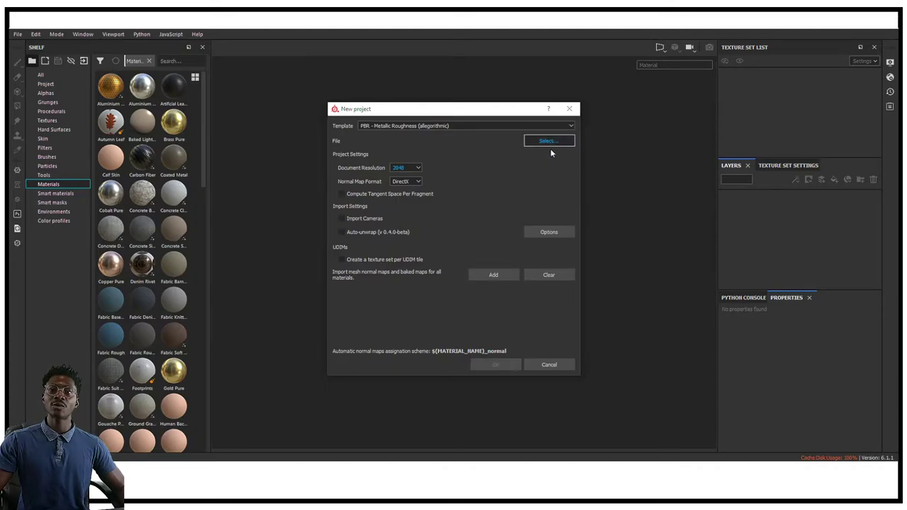
scroll(367, 198, up, 1)
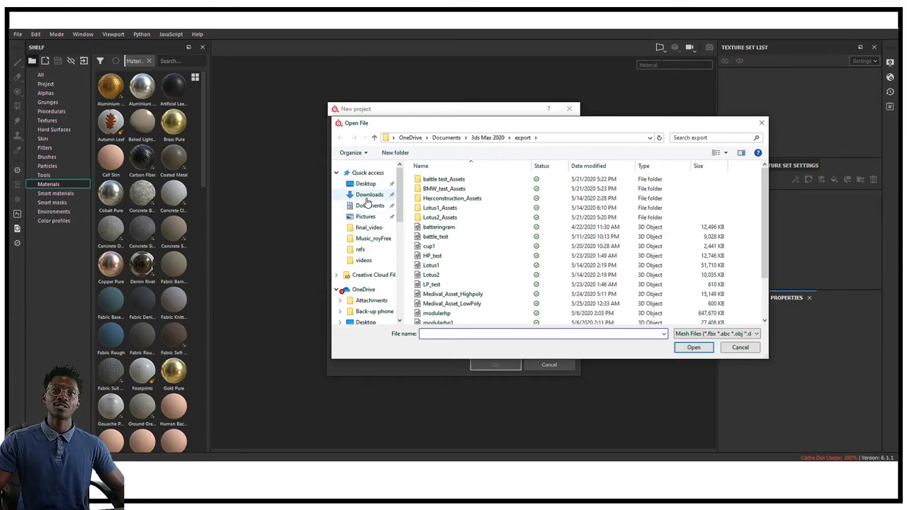
click(367, 184)
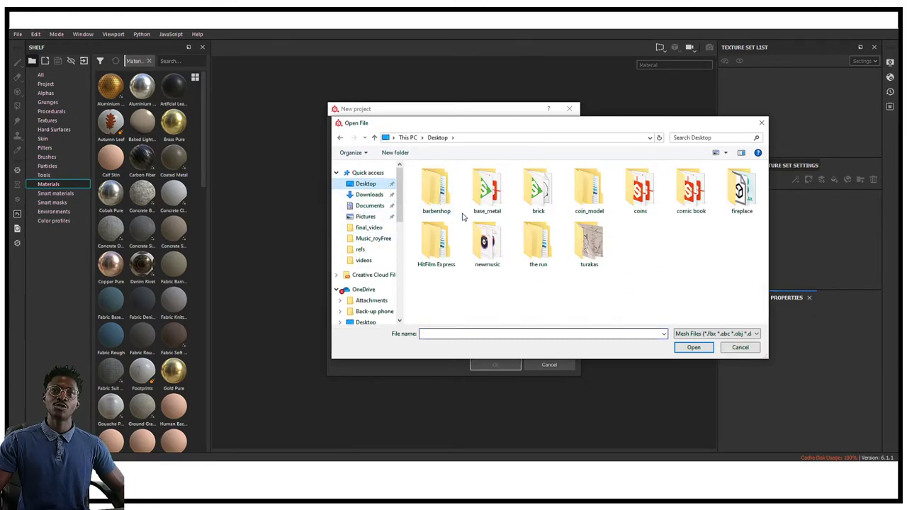
double_click(599, 201)
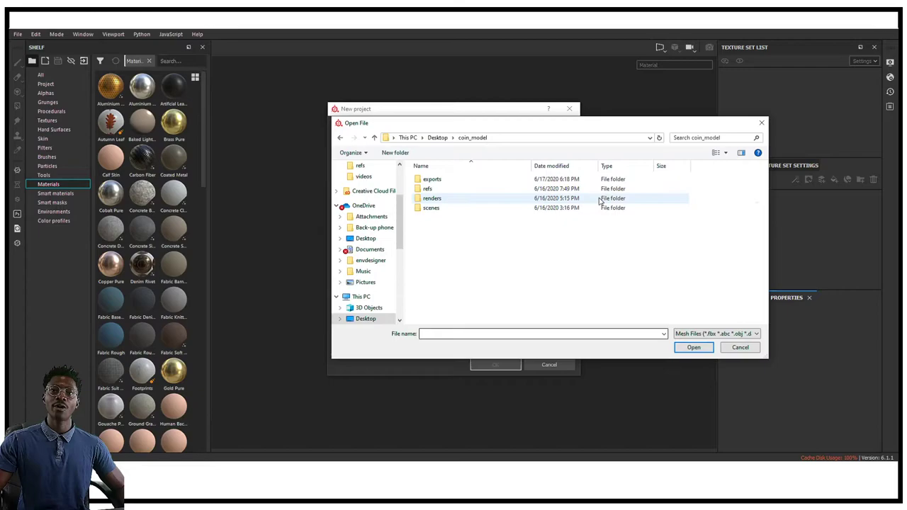
double_click(434, 180)
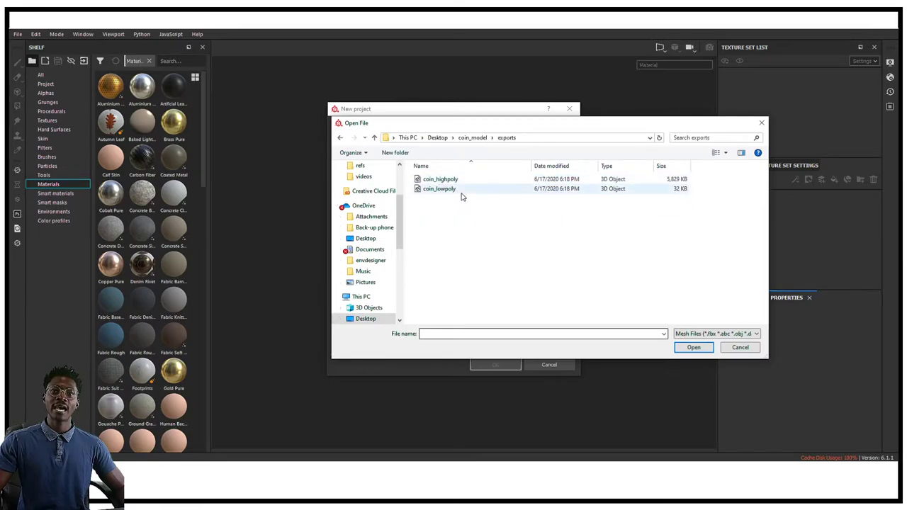
click(460, 191)
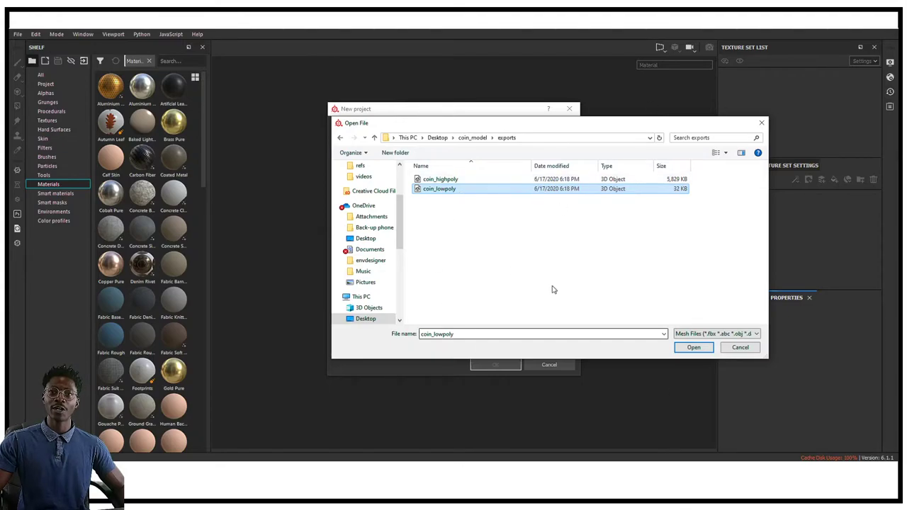
click(692, 348)
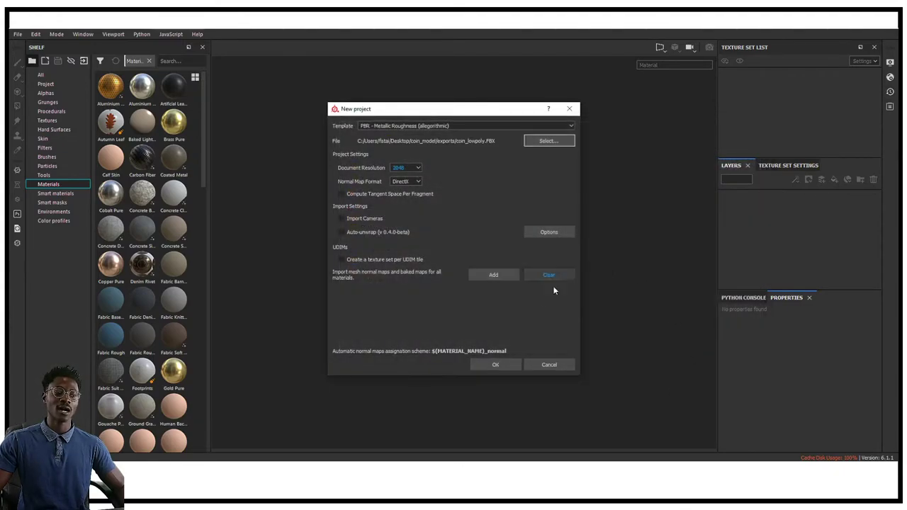
click(496, 364)
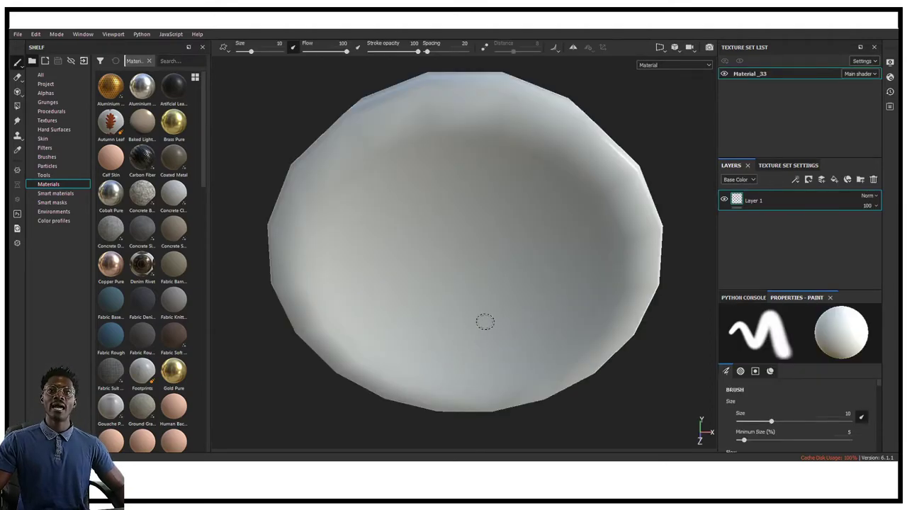
- Examine the low-poly coin in 3D alongside its UV layout, and finish in the 3D-only view
alt+drag(673, 160, 622, 152)
key(F1)
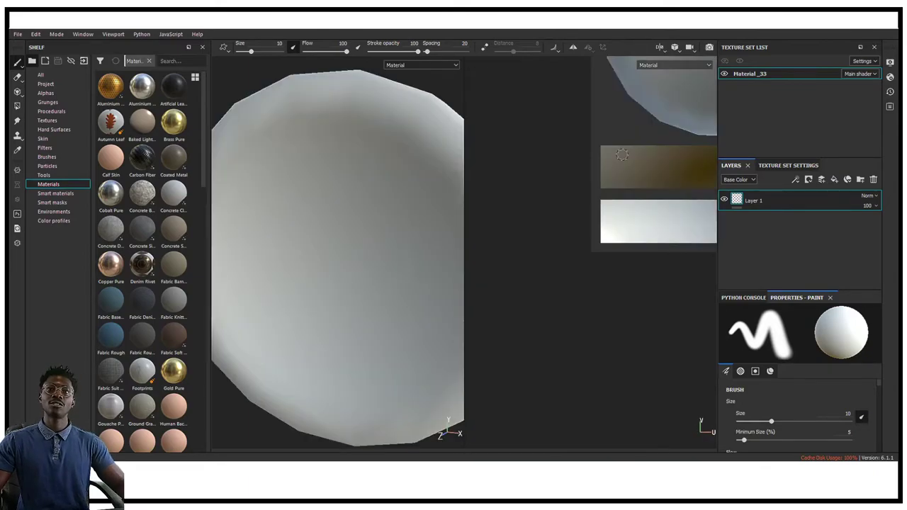
scroll(391, 197, down, 6)
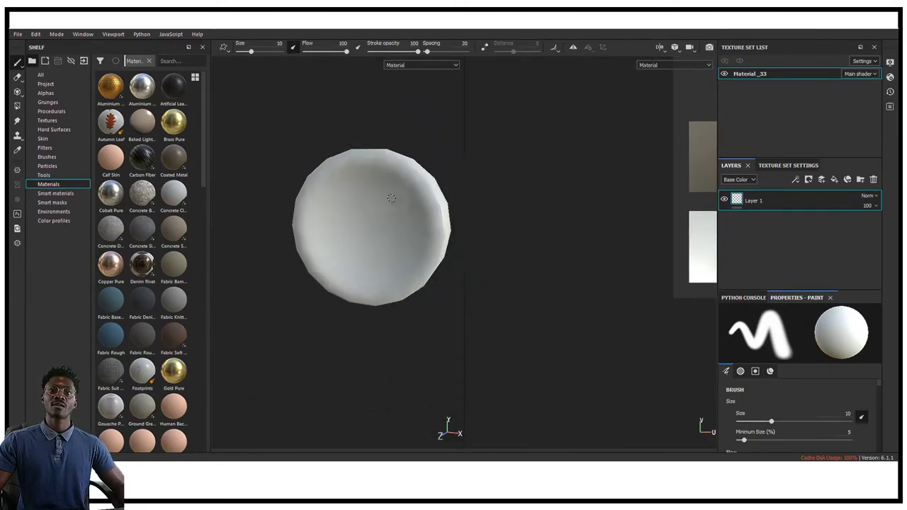
scroll(563, 219, down, 4)
alt+middle_drag(589, 188, 520, 301)
alt+middle_drag(545, 260, 481, 278)
alt+drag(353, 236, 334, 189)
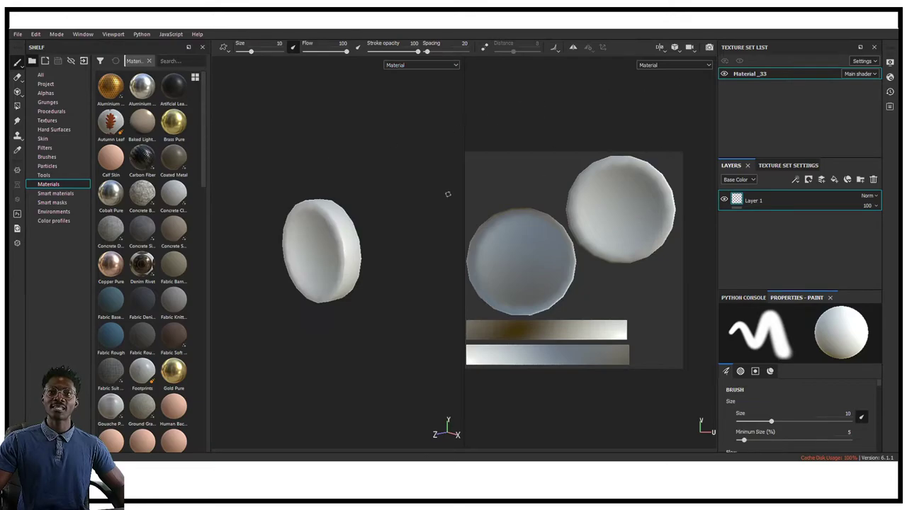
middle_drag(505, 154, 546, 142)
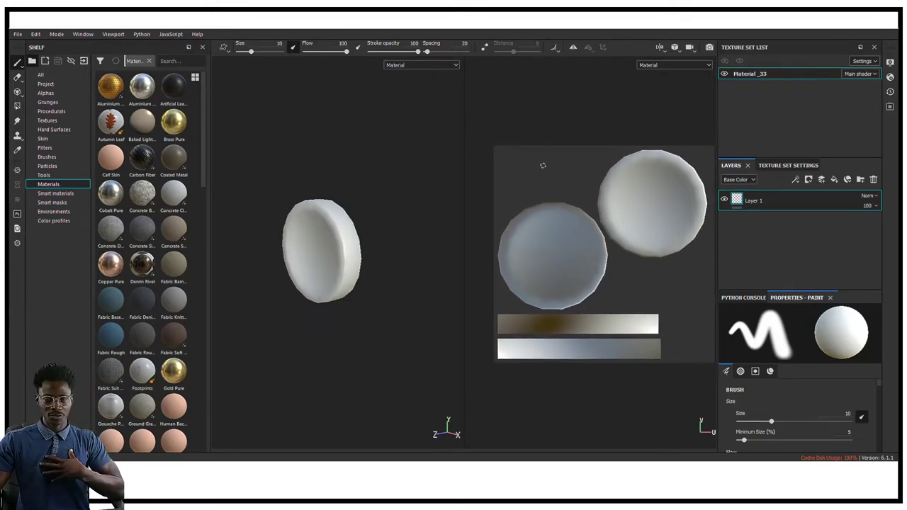
key(F2)
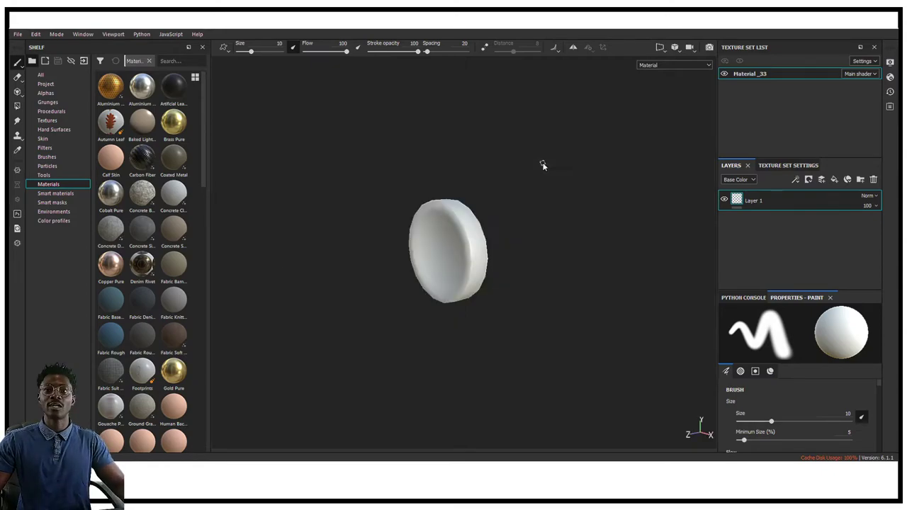
key(F1)
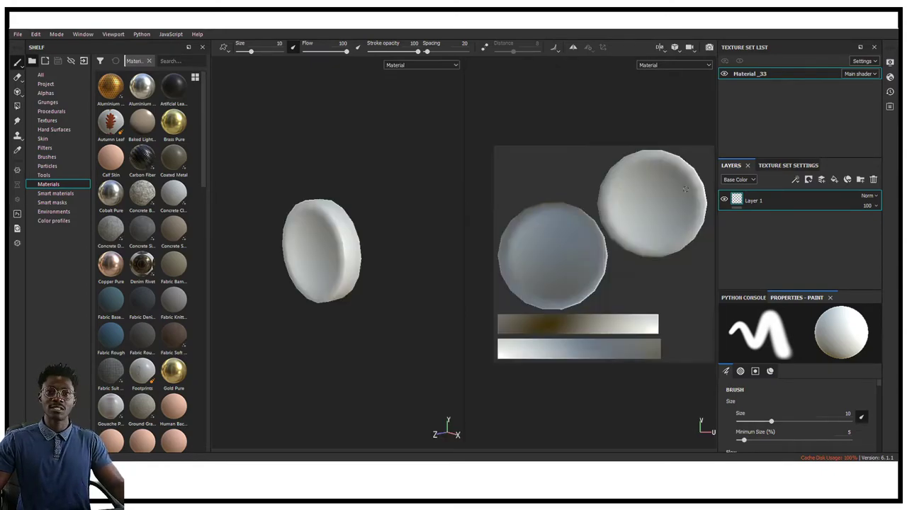
key(F2)
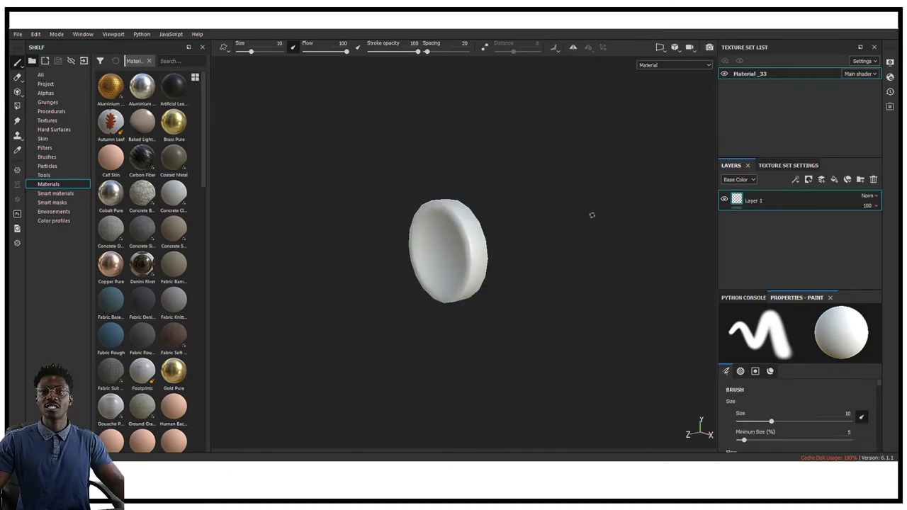
scroll(545, 238, up, 5)
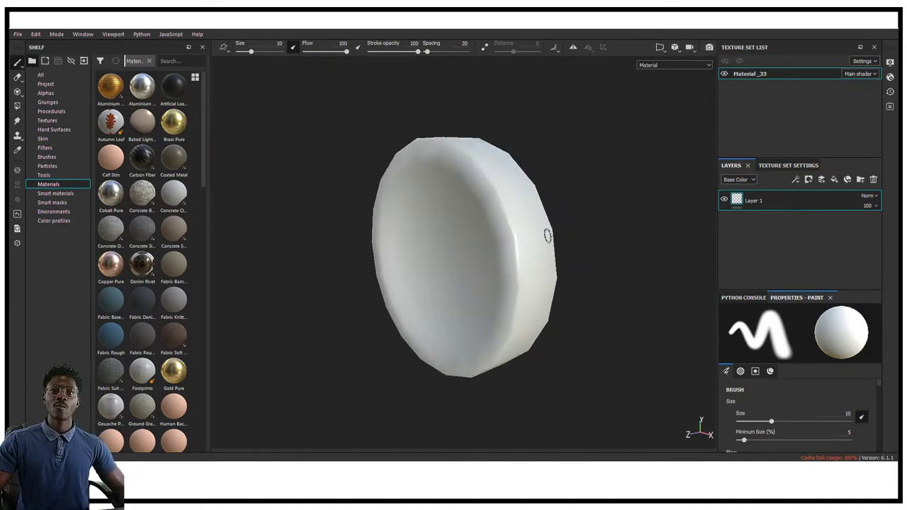
alt+drag(648, 170, 631, 184)
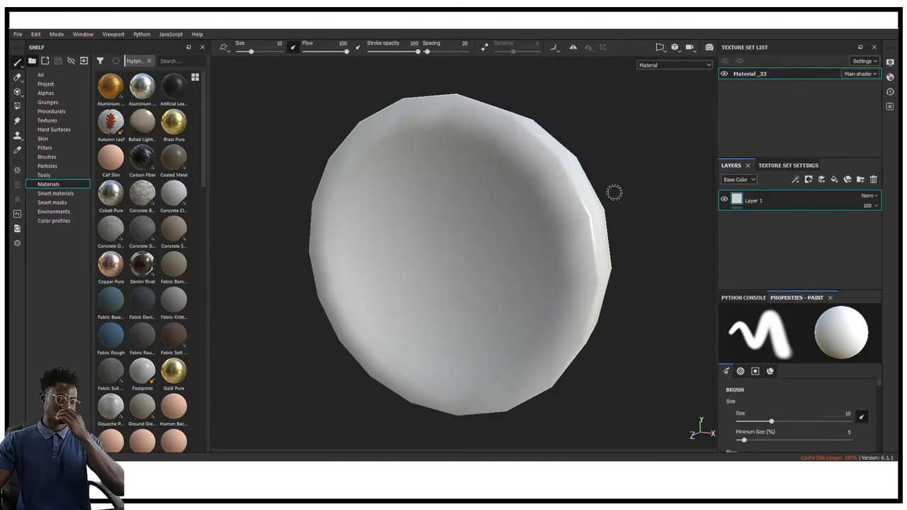
- Open the mesh map baking settings for the coin's texture set and review the common parameters
click(778, 166)
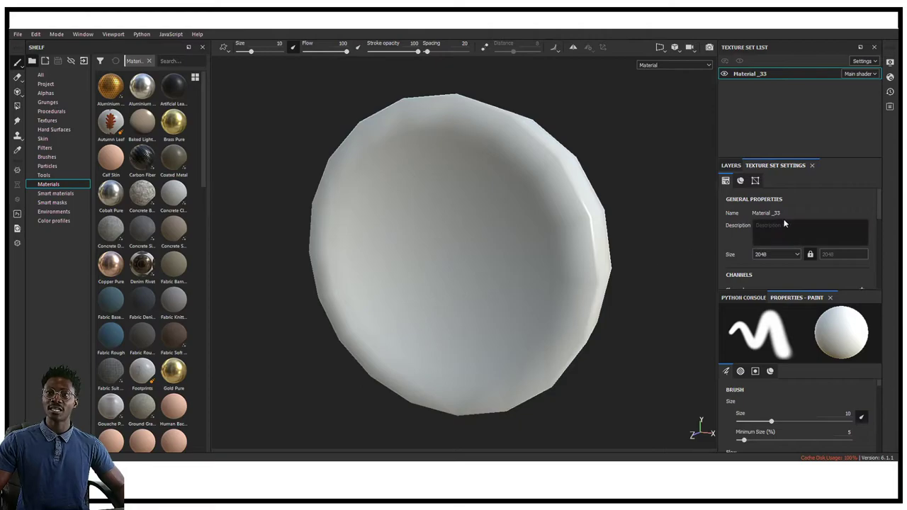
scroll(776, 213, down, 2)
scroll(769, 215, down, 10)
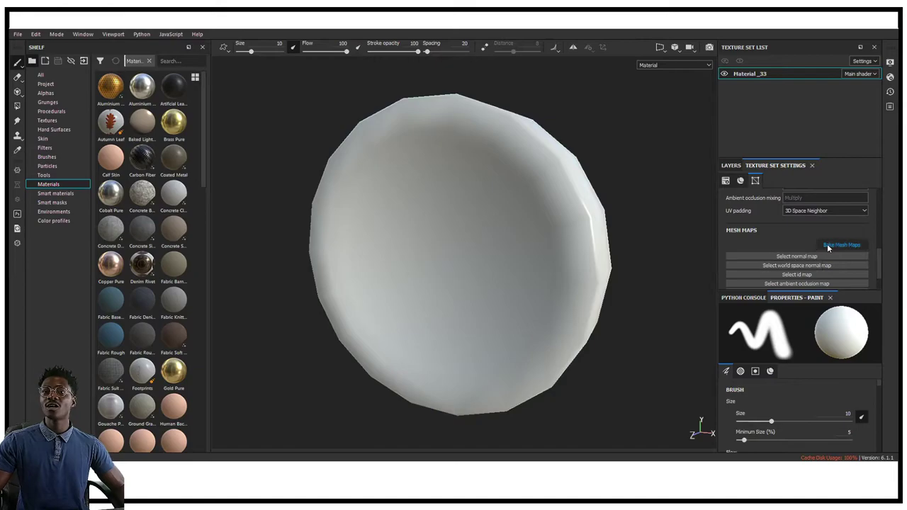
click(828, 246)
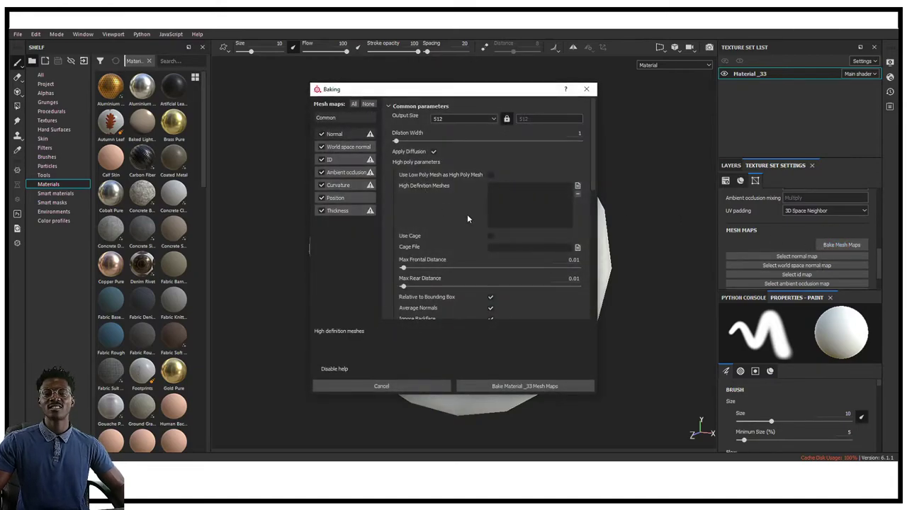
mouse_move(355, 186)
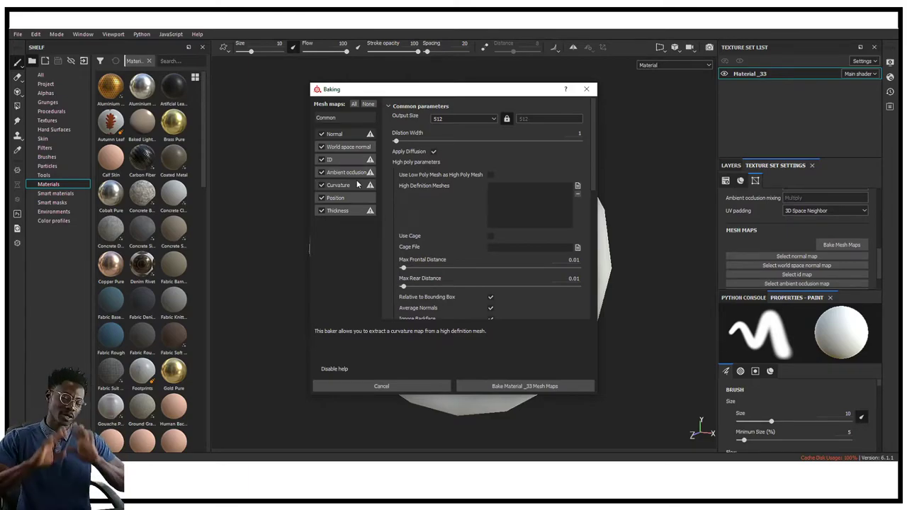
mouse_move(455, 116)
scroll(461, 153, down, 3)
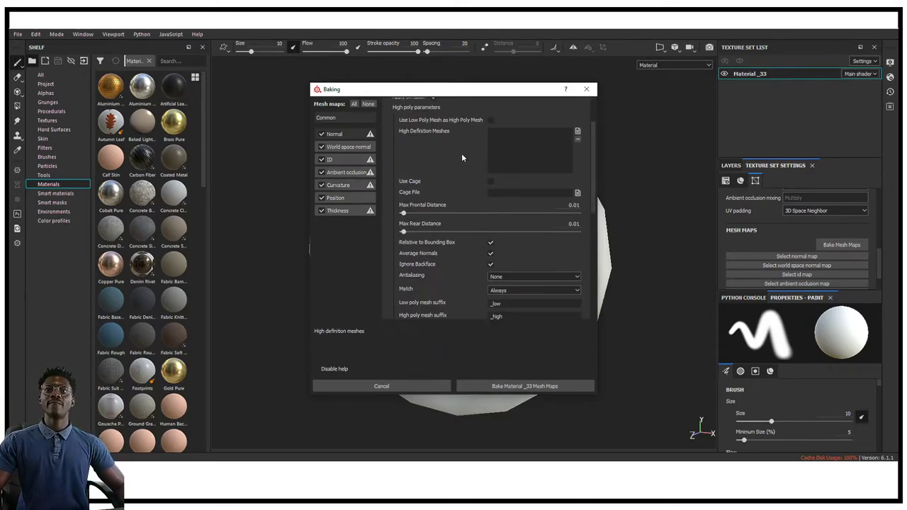
scroll(503, 184, up, 3)
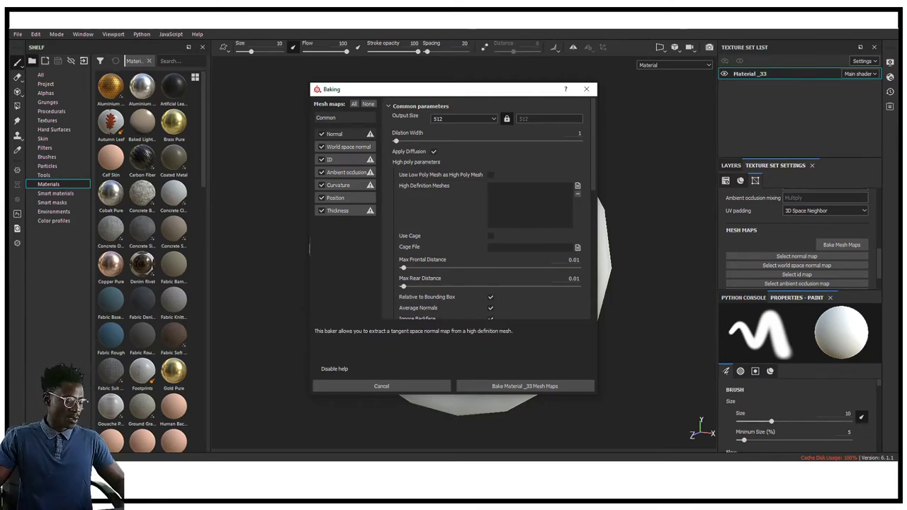
- Add coin_highpoly from the exports folder as the high definition mesh for the bake
click(578, 186)
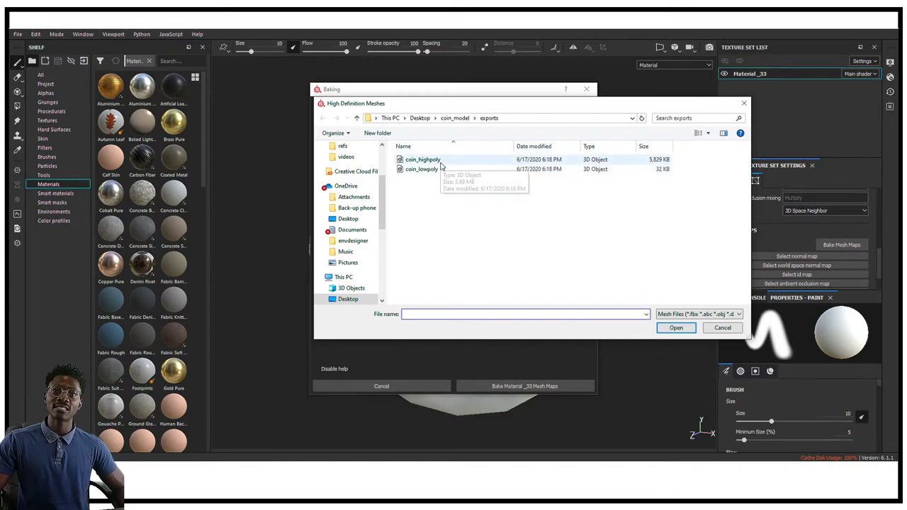
click(440, 163)
click(676, 328)
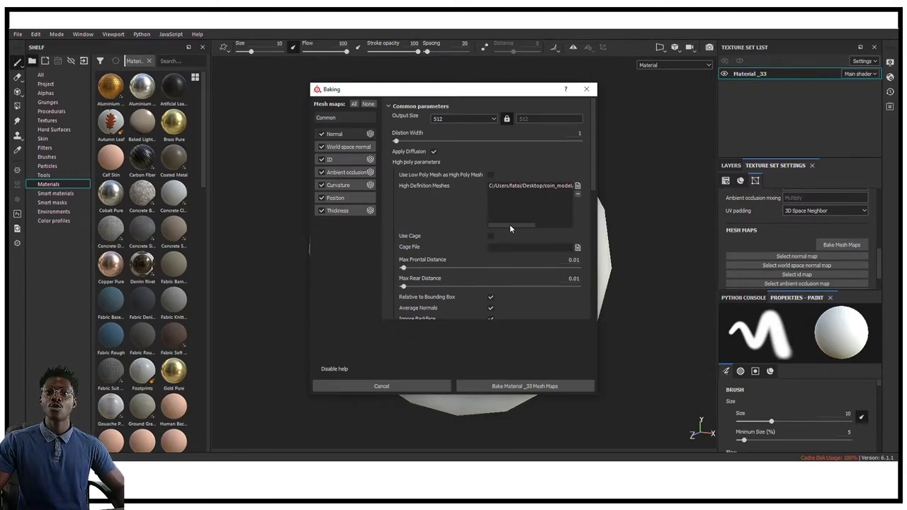
- Set the bake's antialiasing to Subsampling 4x4
scroll(456, 245, down, 3)
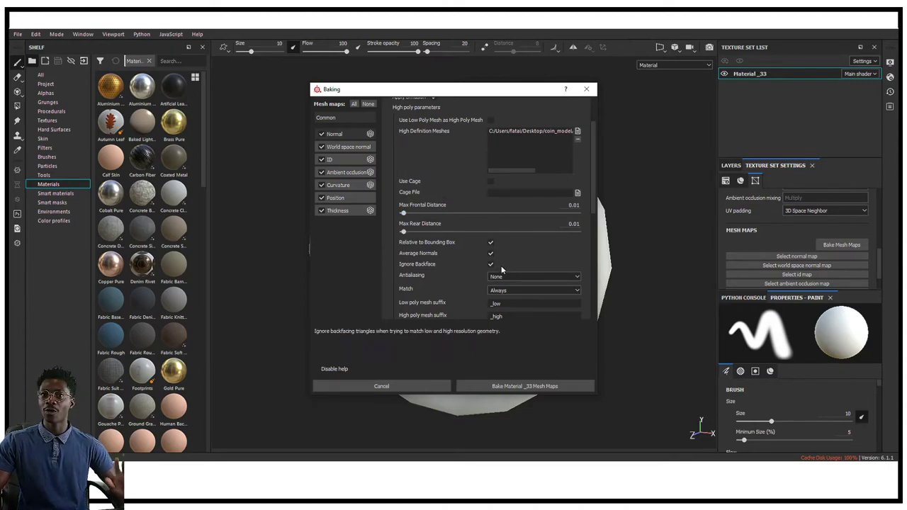
click(552, 276)
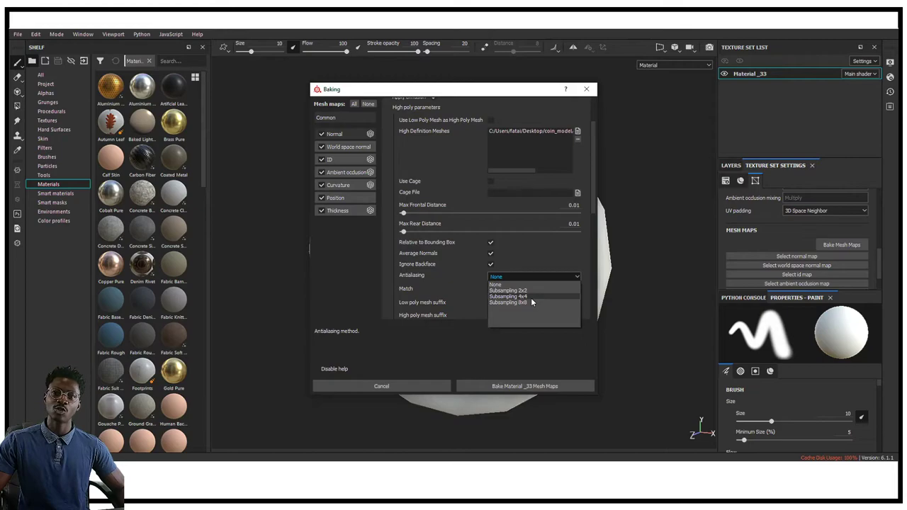
click(531, 297)
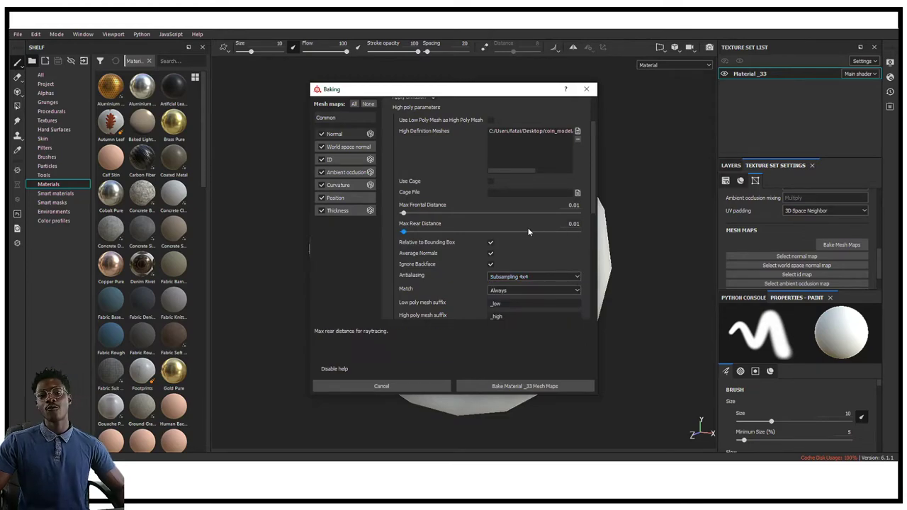
click(543, 276)
click(536, 258)
click(536, 278)
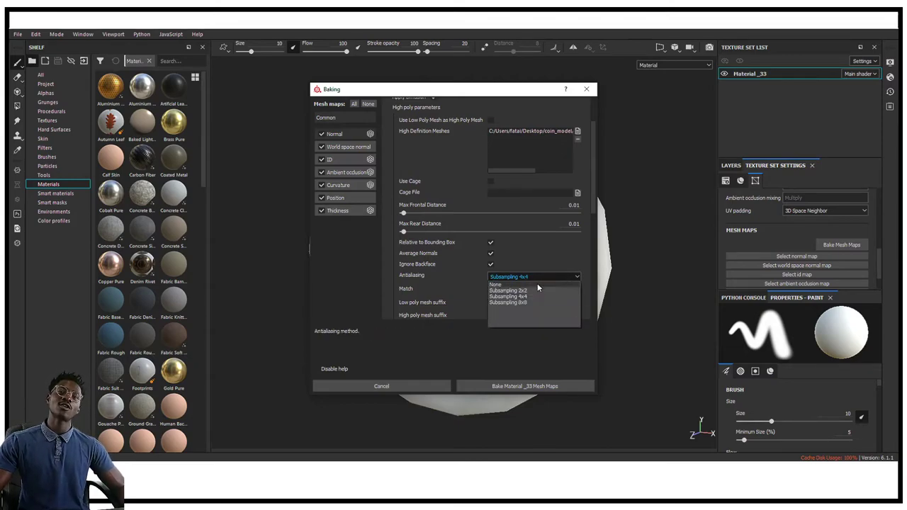
click(552, 257)
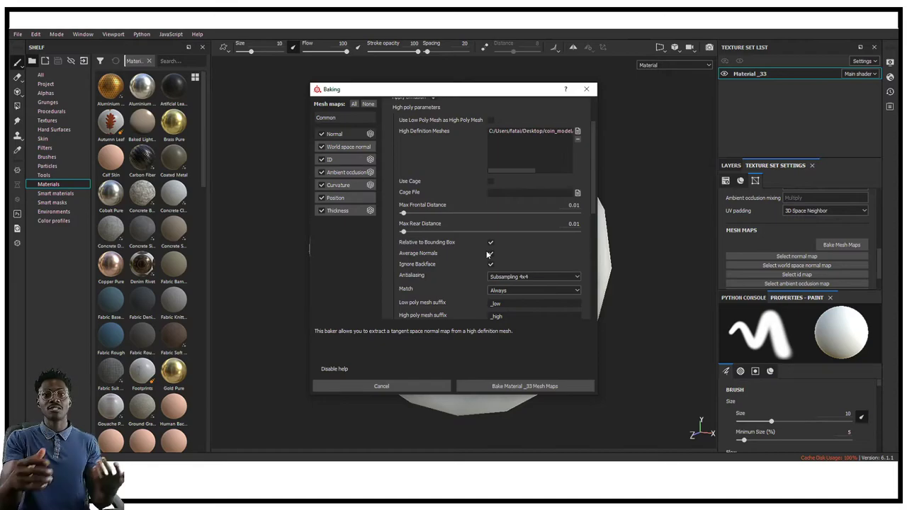
- Review the remaining common, world space normal and ID baker parameters, and exclude the ID map from the bake
scroll(496, 269, down, 2)
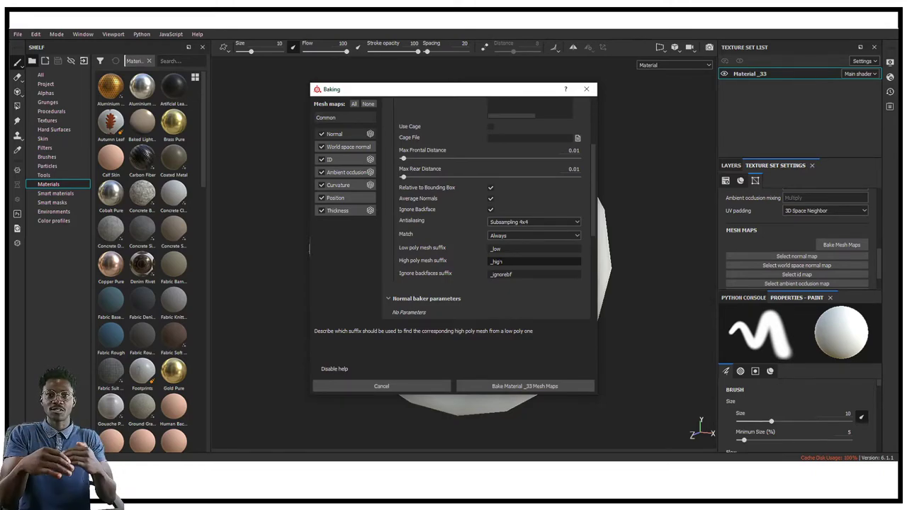
scroll(592, 134, up, 3)
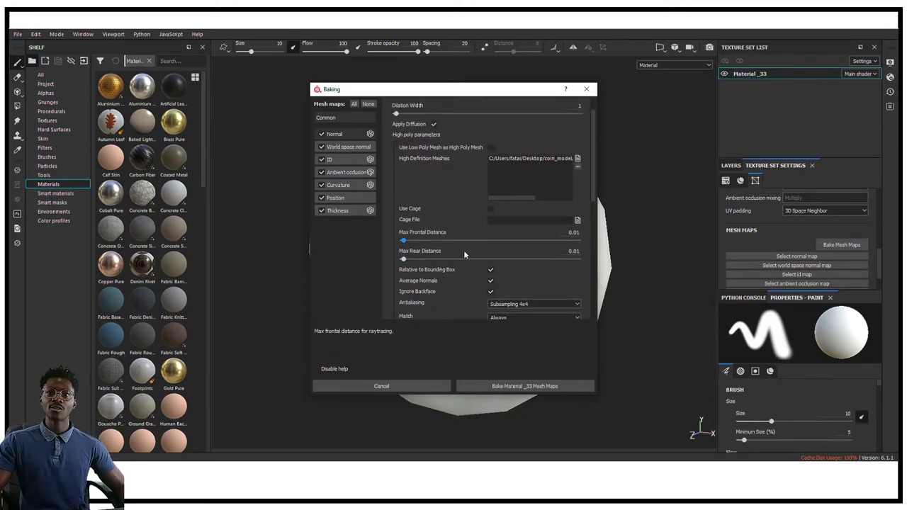
click(344, 147)
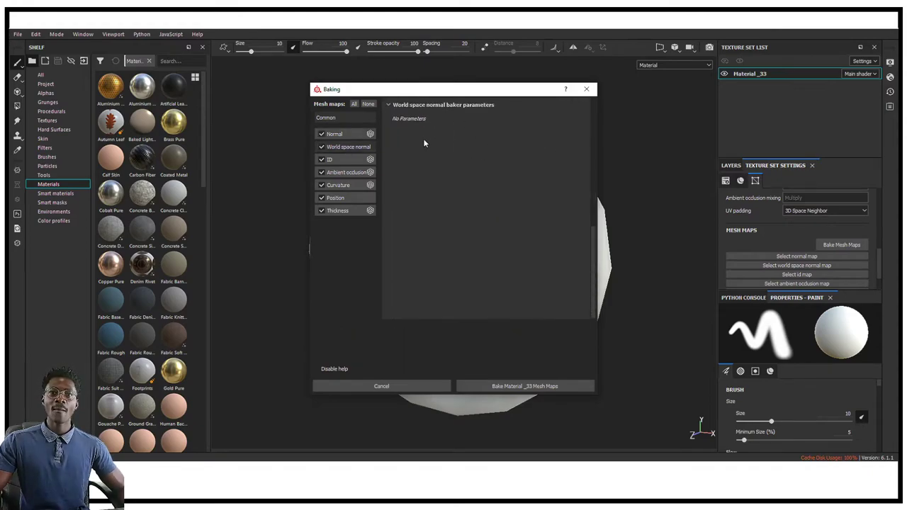
click(343, 160)
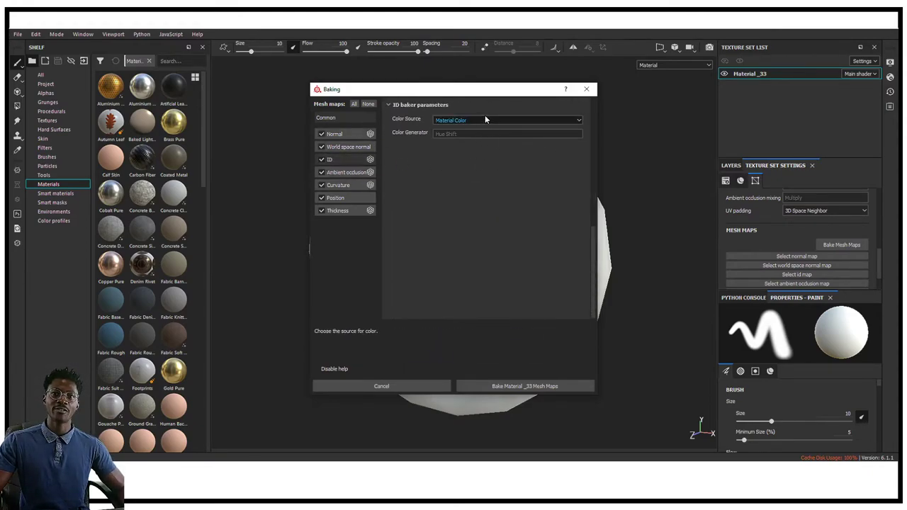
click(321, 160)
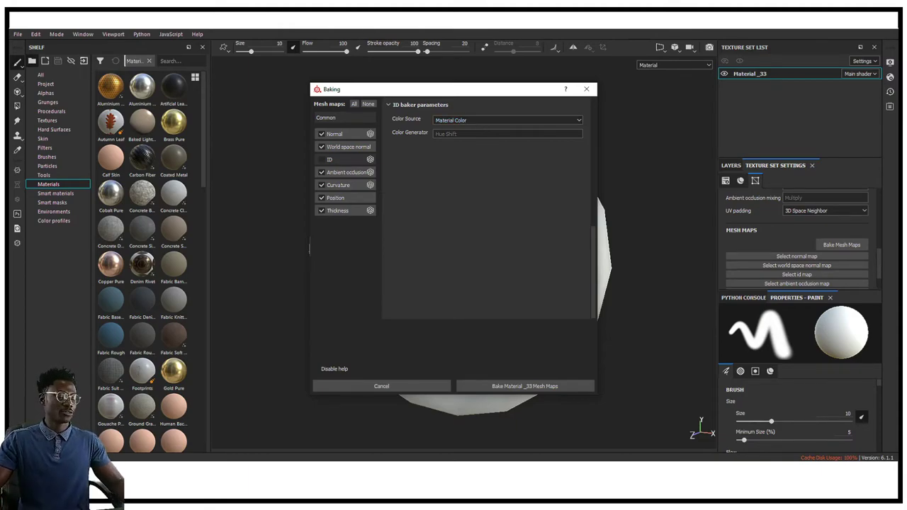
- Review the ambient occlusion baker parameters, including the distribution, ignore backface and self occlusion options
click(339, 174)
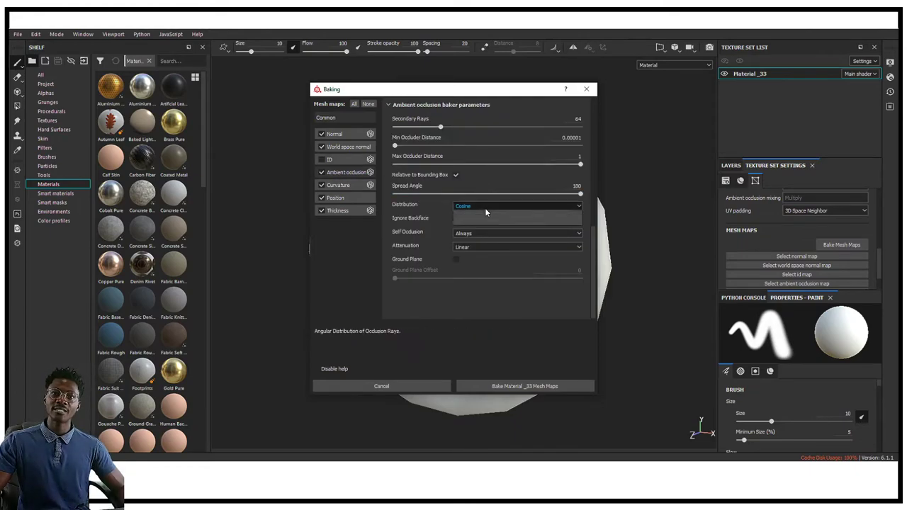
click(484, 207)
click(522, 218)
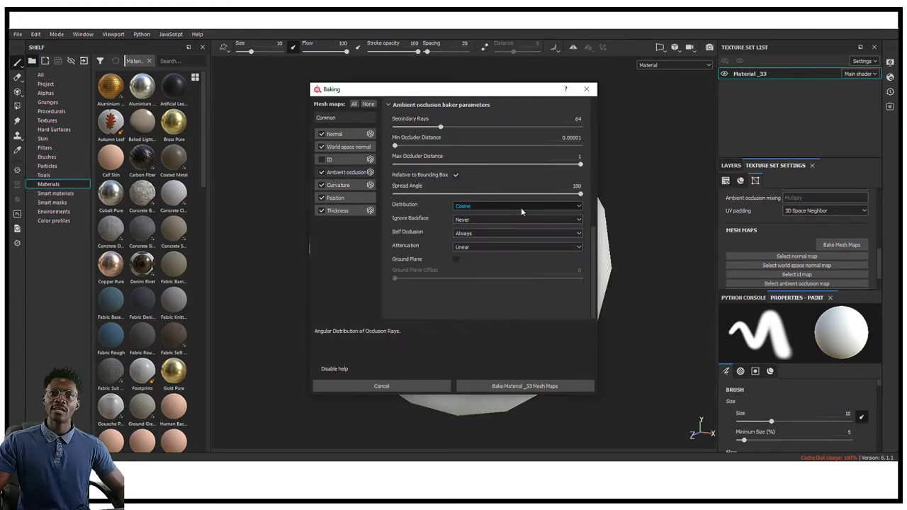
click(492, 219)
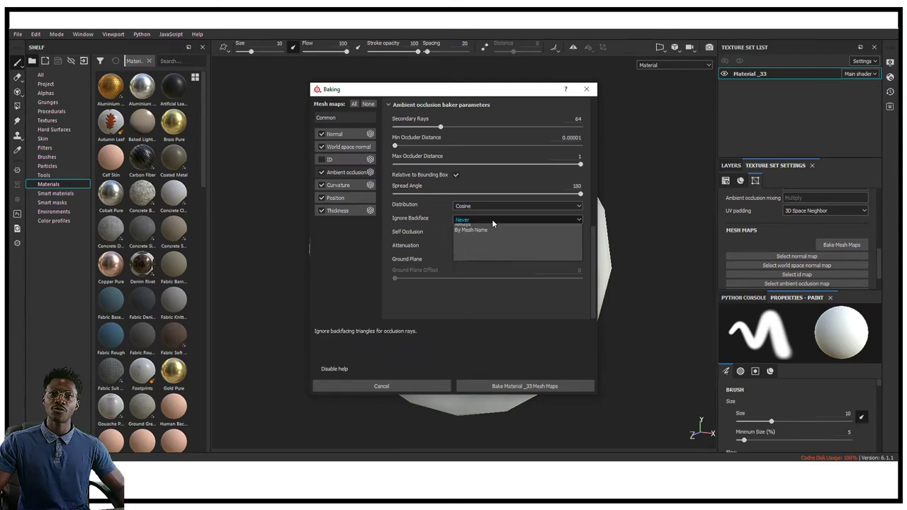
click(492, 219)
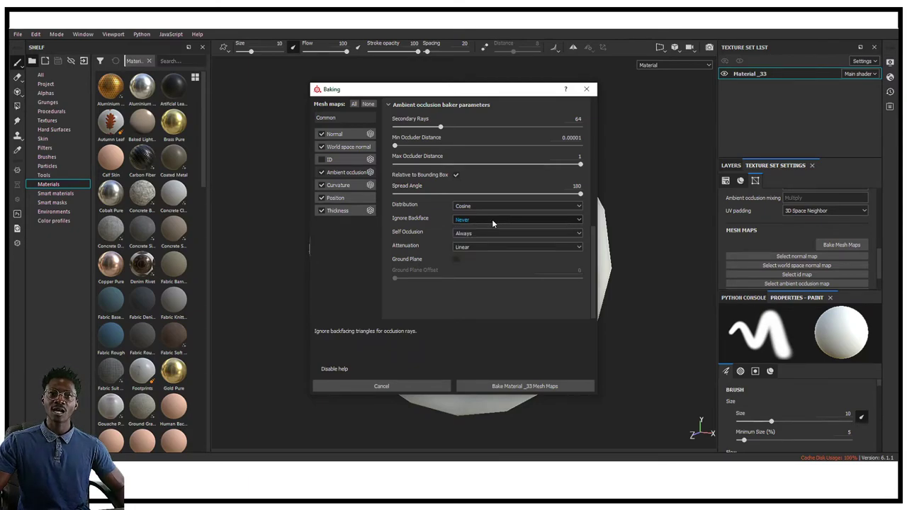
click(494, 234)
click(493, 236)
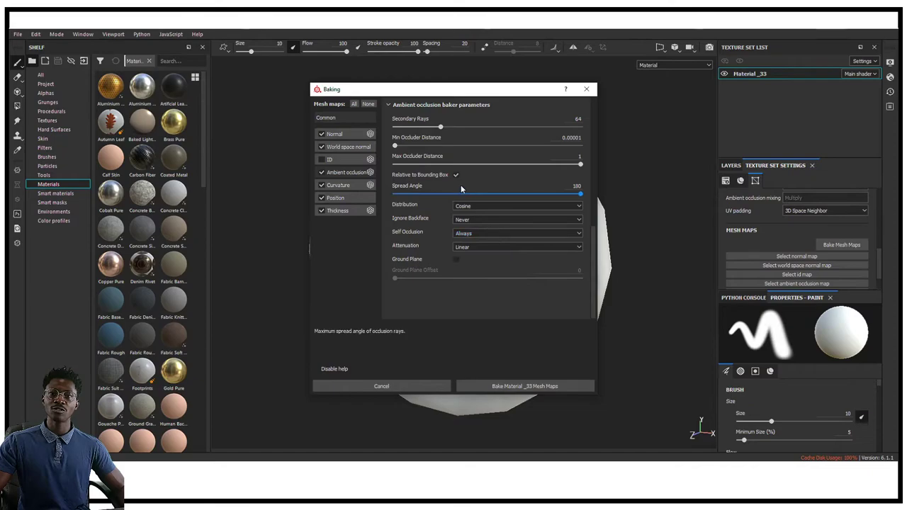
- Review the curvature and thickness baker parameters, and exclude the thickness map from the bake
click(347, 185)
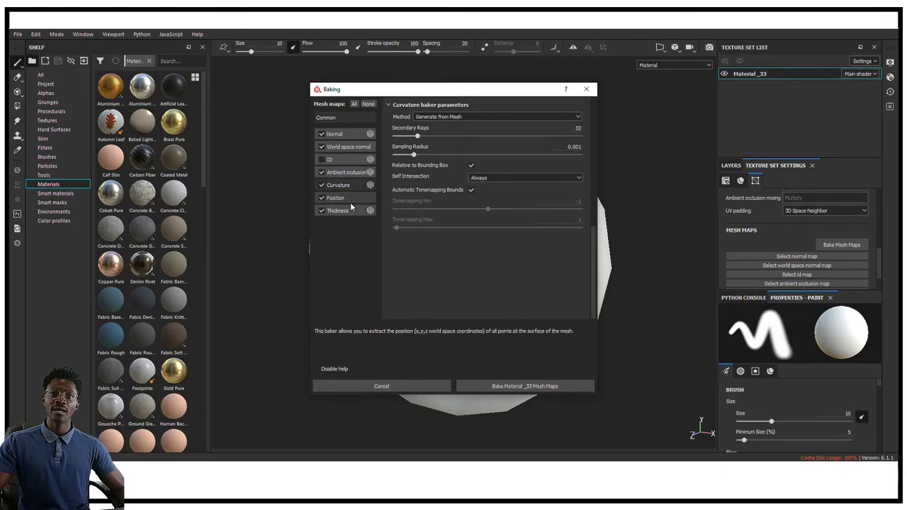
click(350, 208)
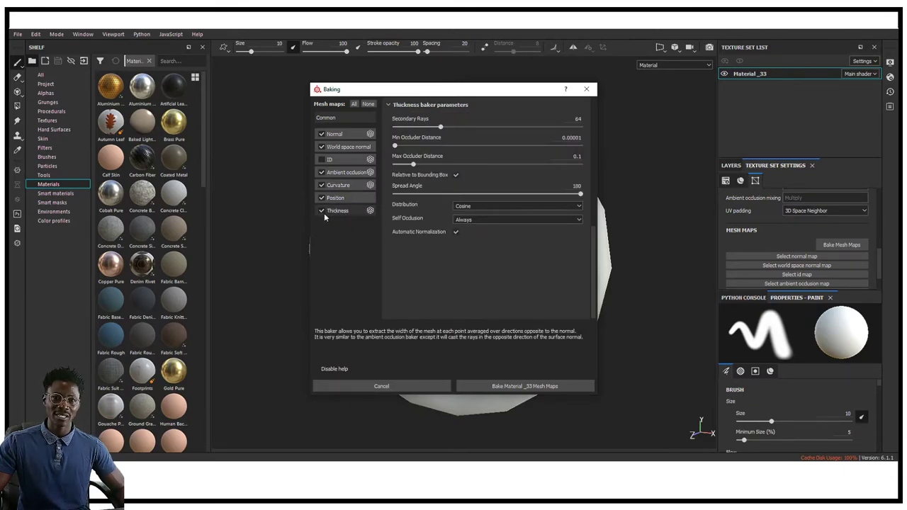
click(322, 211)
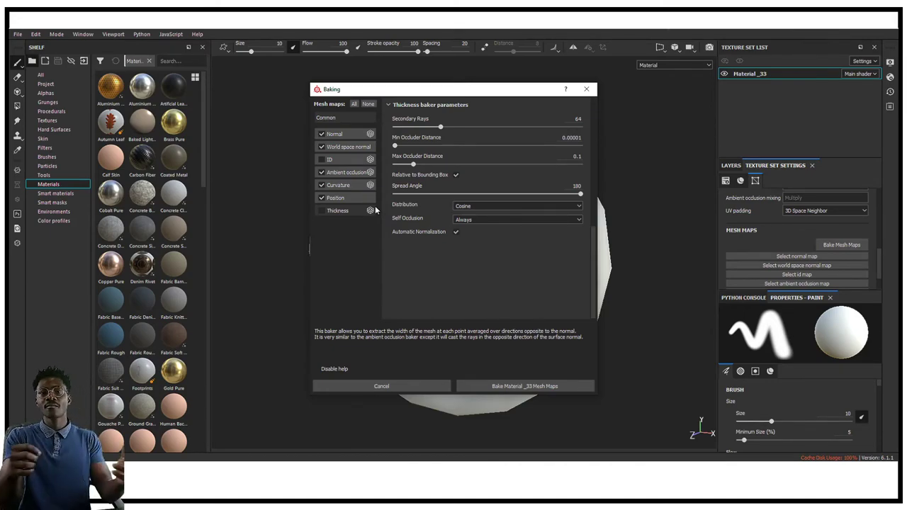
- Set the bake's output size to 2048 and bake the coin's mesh maps
scroll(521, 296, up, 10)
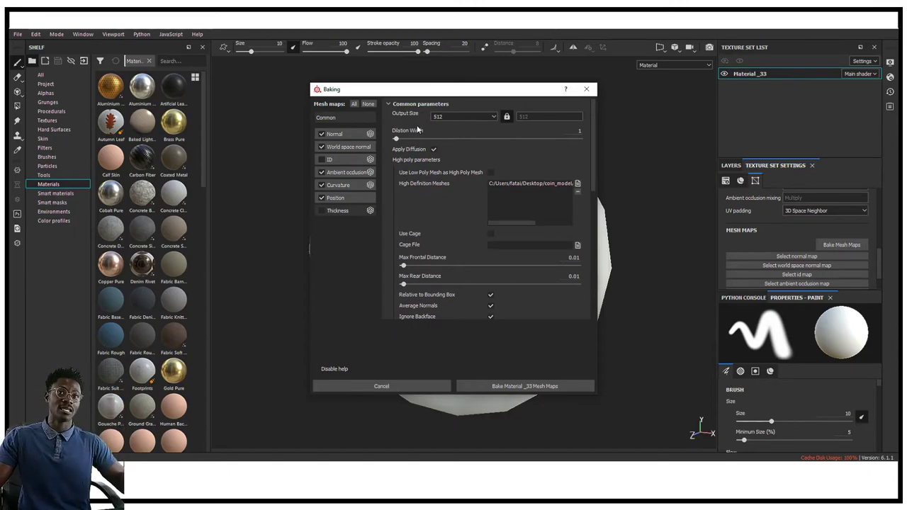
click(471, 117)
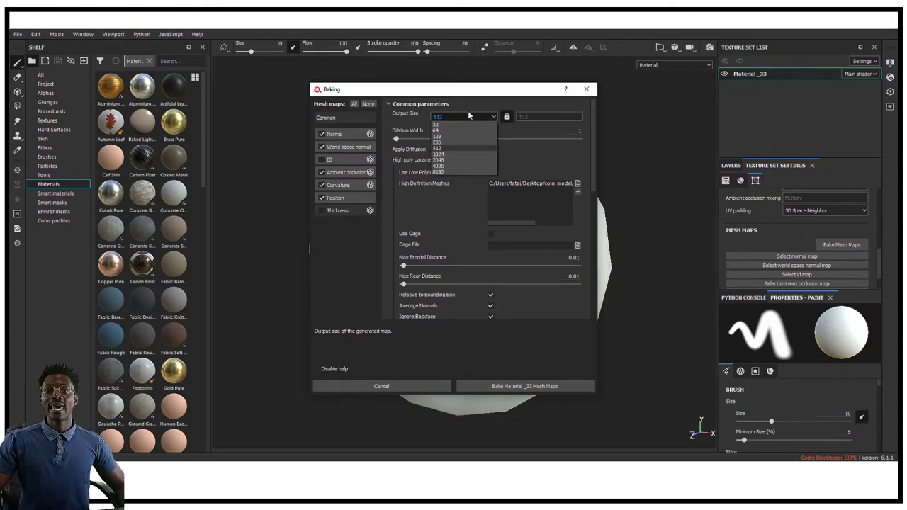
click(454, 159)
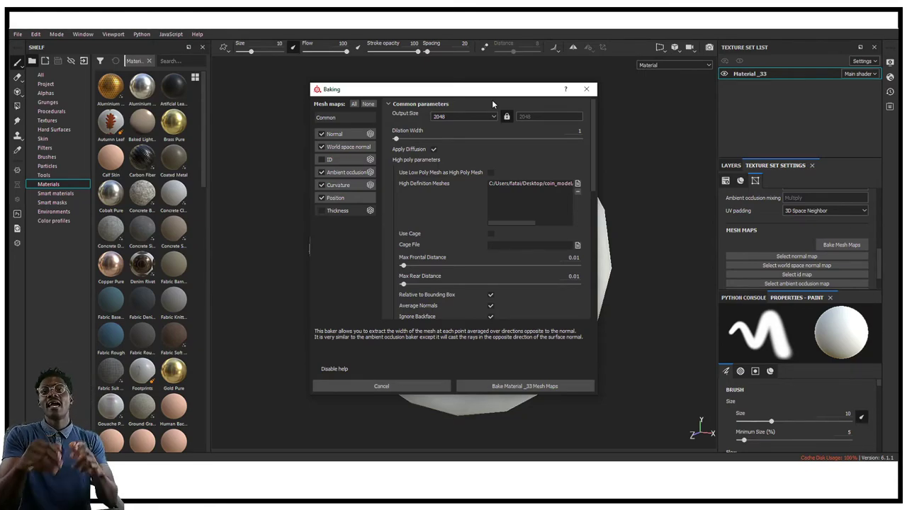
click(511, 386)
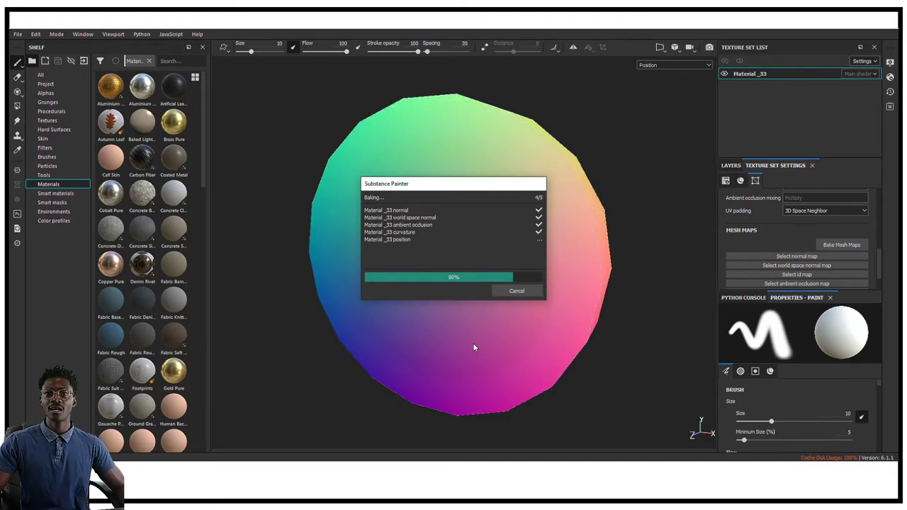
click(515, 289)
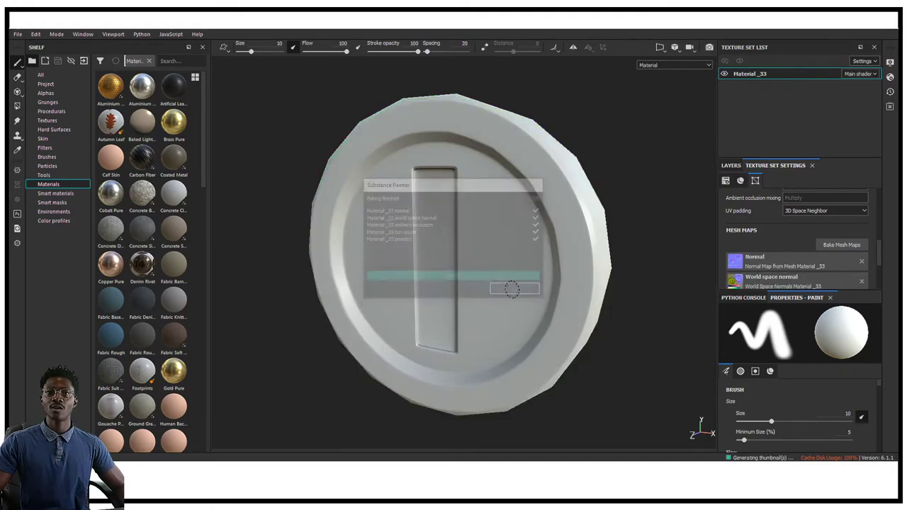
- Examine the baked coin from several angles, using the Polygon Fill tool to show its low-poly wireframe
scroll(515, 315, down, 3)
alt+drag(515, 315, 674, 293)
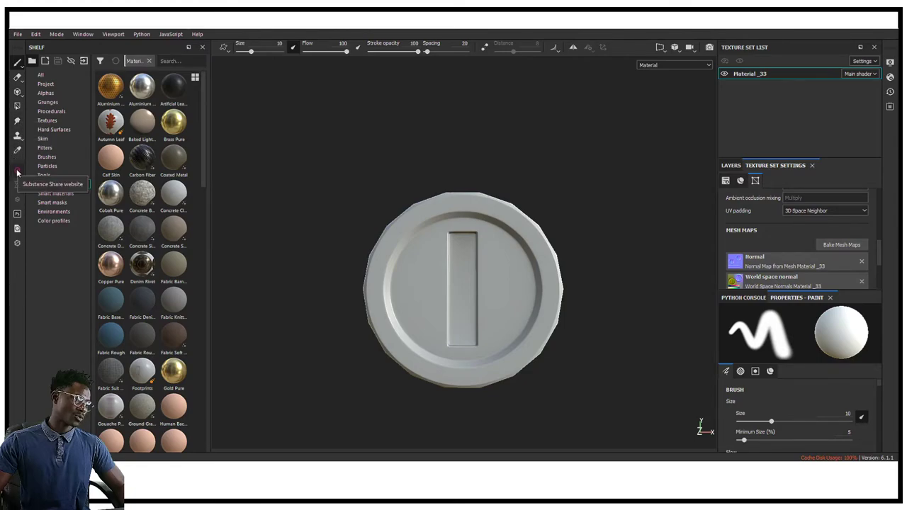
click(18, 106)
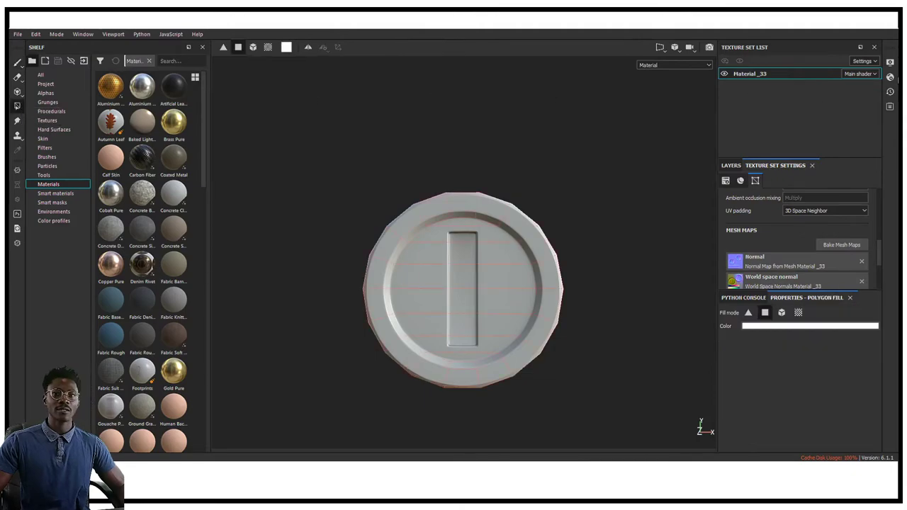
alt+drag(575, 161, 651, 108)
scroll(535, 162, down, 3)
scroll(536, 163, up, 8)
alt+drag(627, 317, 540, 191)
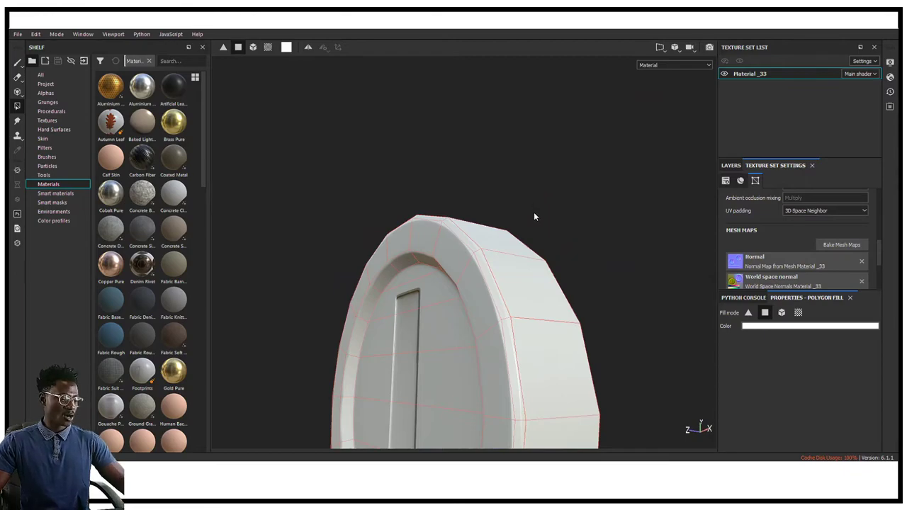
- Examine the coin's UV layout in the 2D view, and return to the 3D view with the Paint tool active
key(F2)
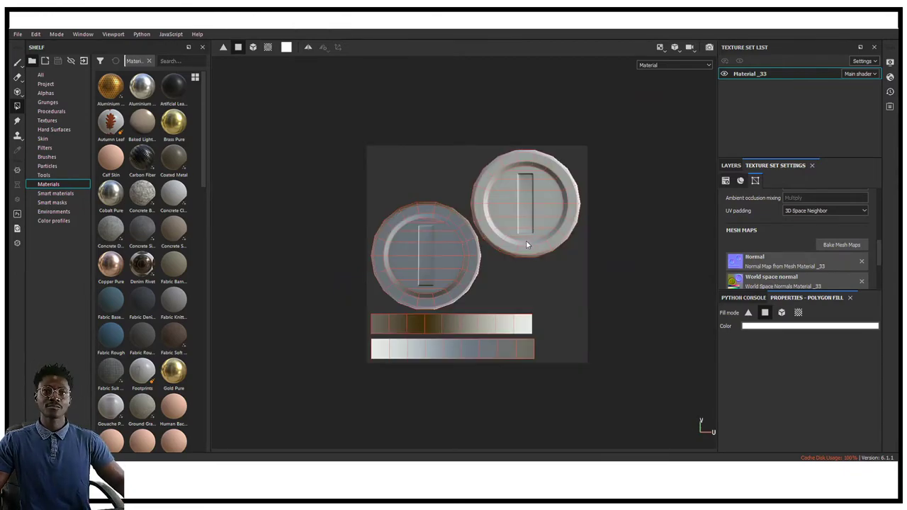
scroll(590, 273, up, 4)
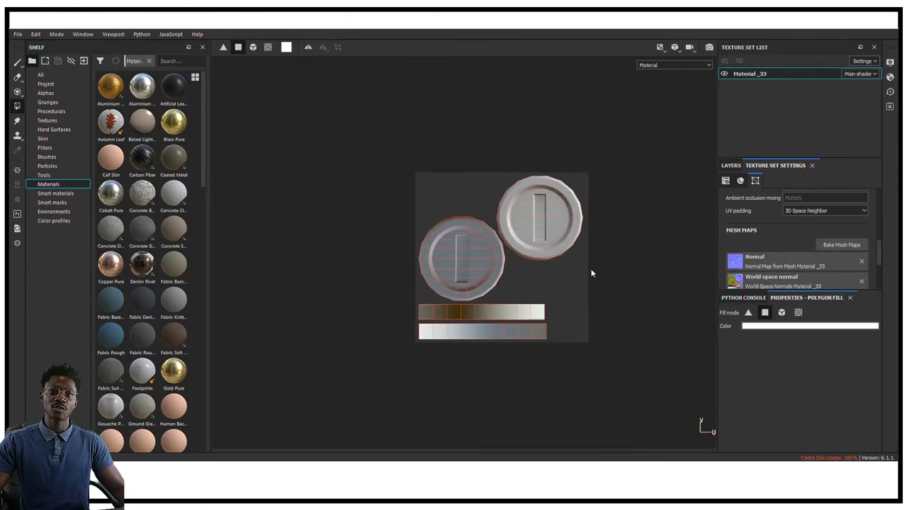
key(F3)
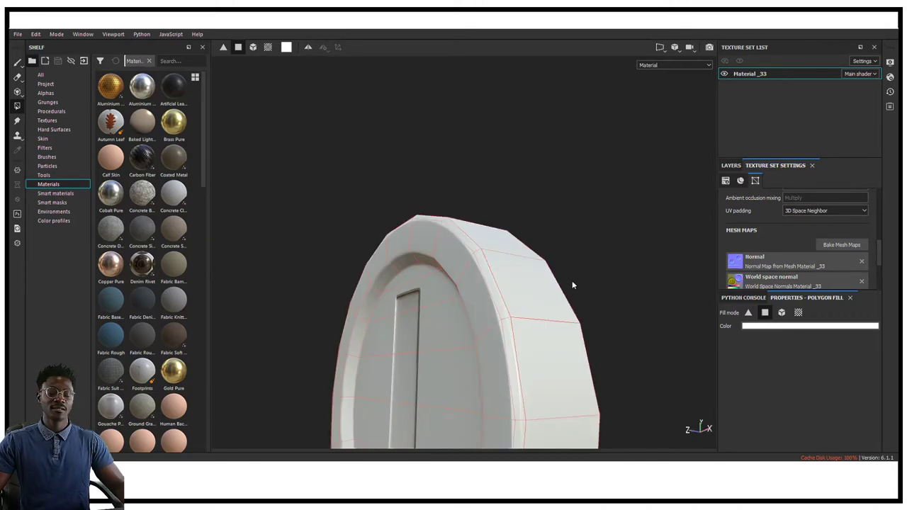
alt+drag(576, 290, 698, 241)
scroll(630, 251, down, 2)
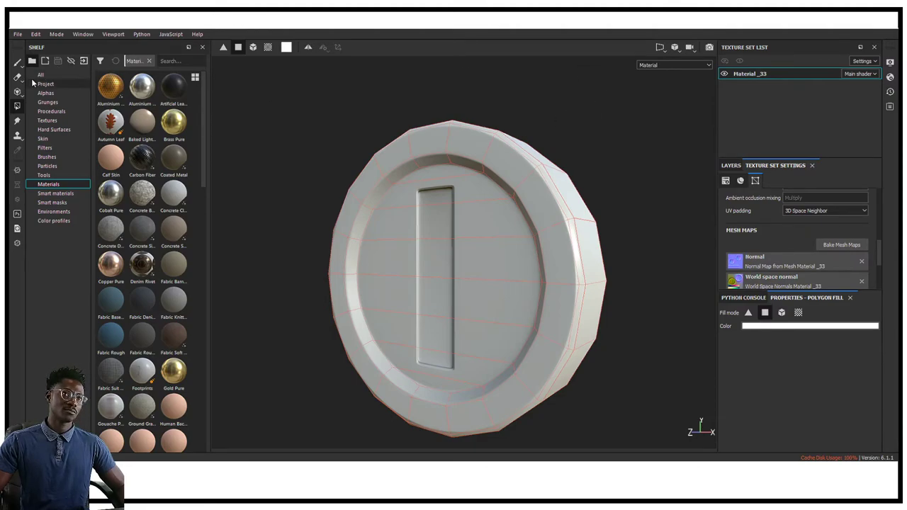
click(17, 63)
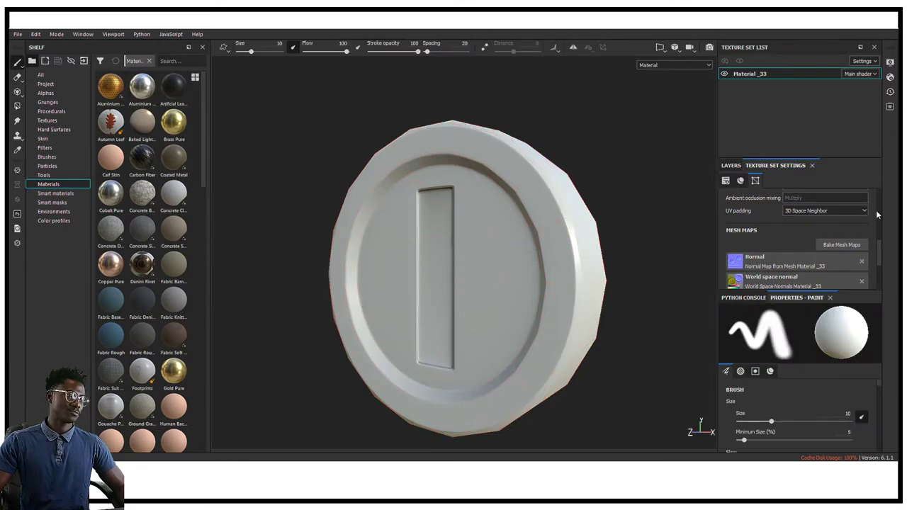
alt+drag(640, 198, 609, 213)
- Show the layer stack and apply the Gold Damaged smart material to the coin
click(732, 166)
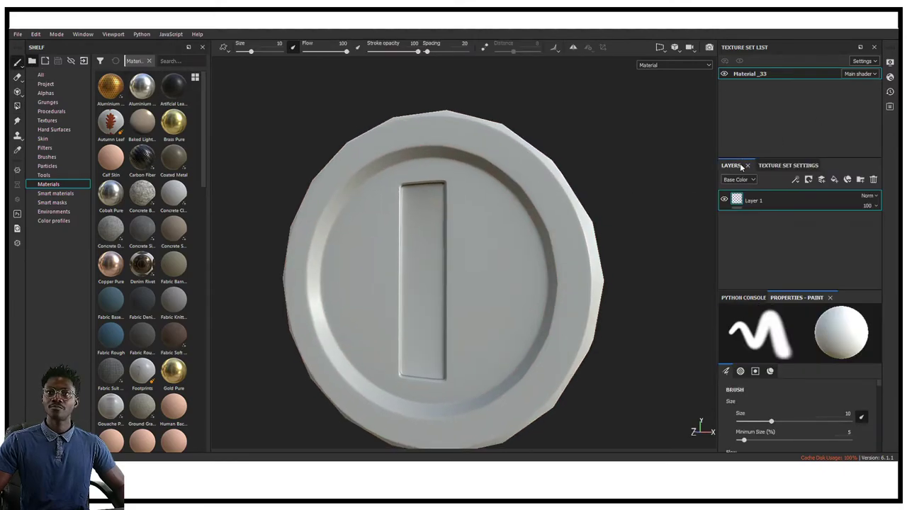
scroll(153, 157, down, 5)
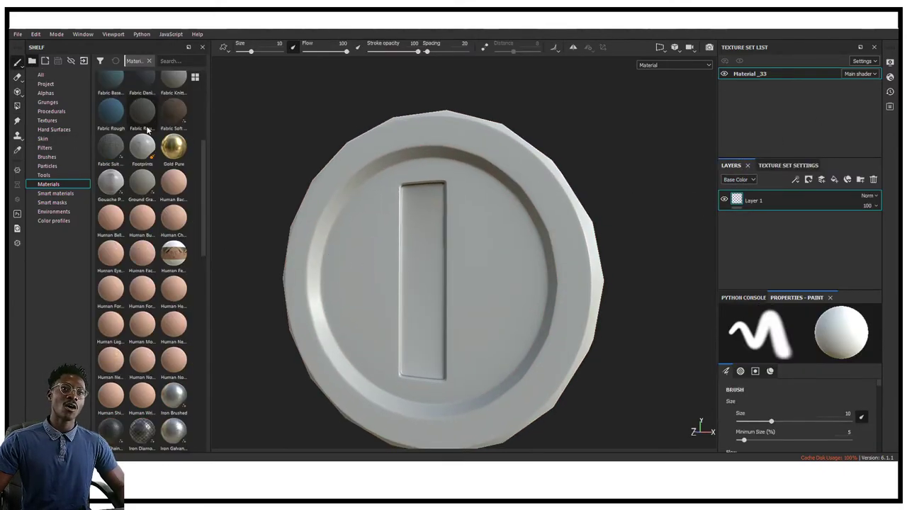
scroll(153, 157, down, 15)
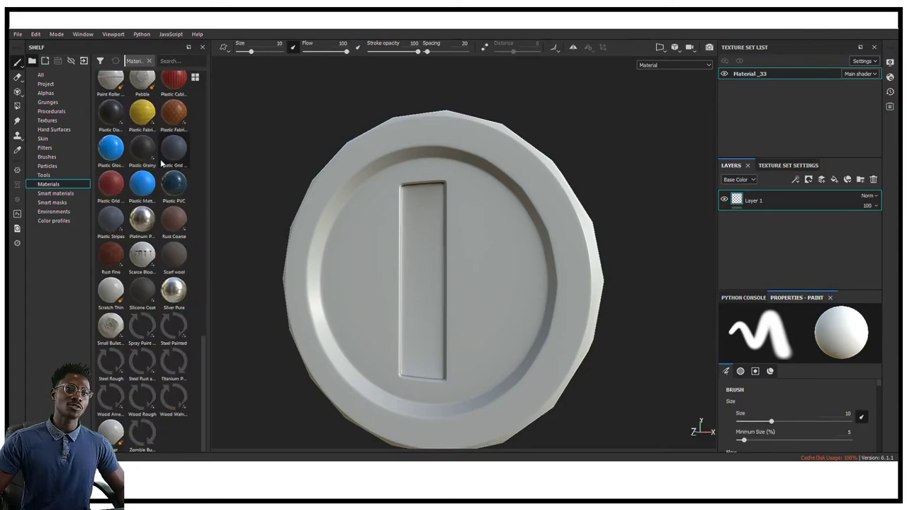
scroll(149, 311, up, 3)
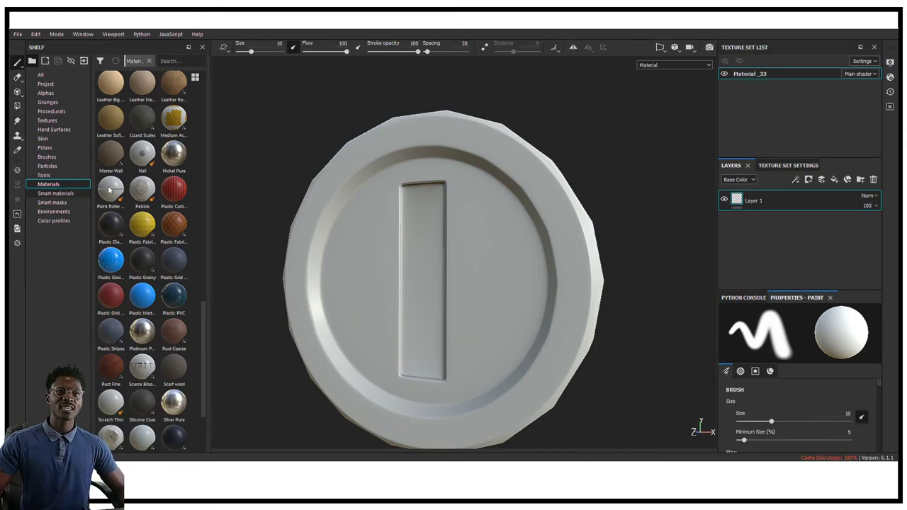
click(65, 197)
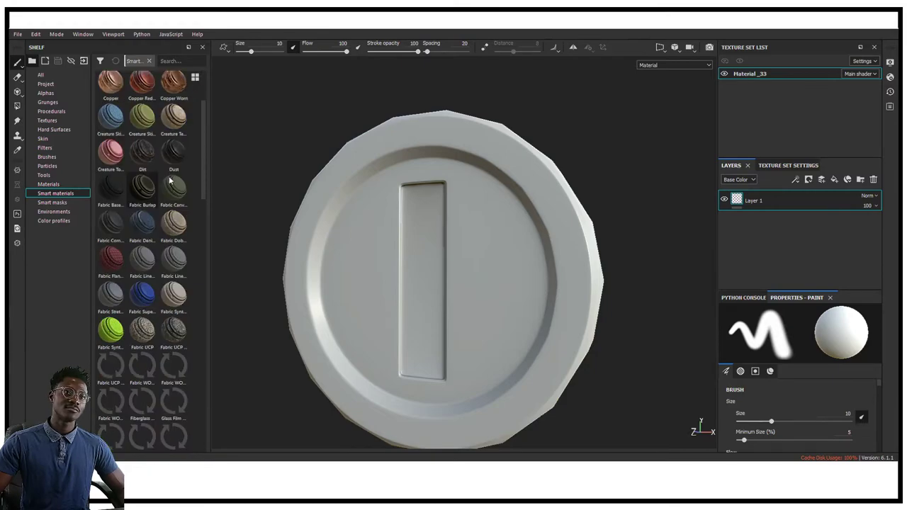
scroll(170, 181, down, 3)
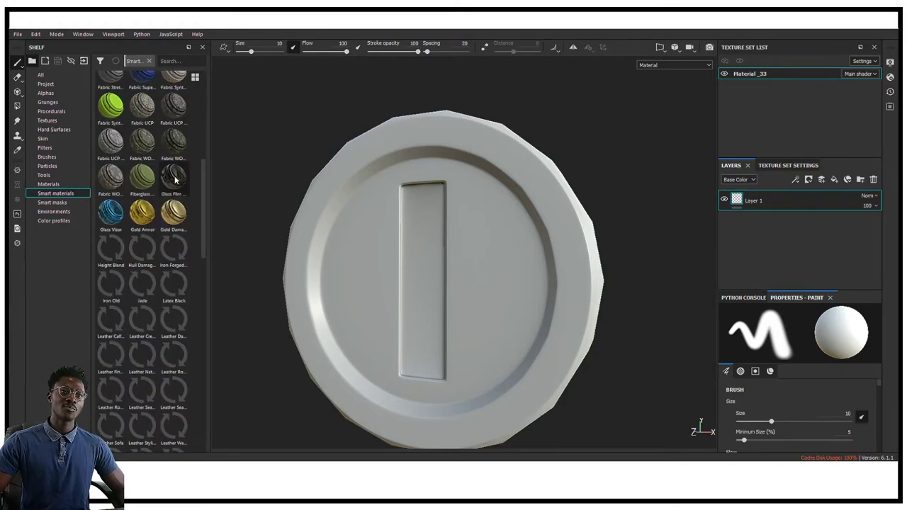
scroll(174, 201, down, 5)
scroll(173, 182, up, 5)
drag(173, 284, 410, 167)
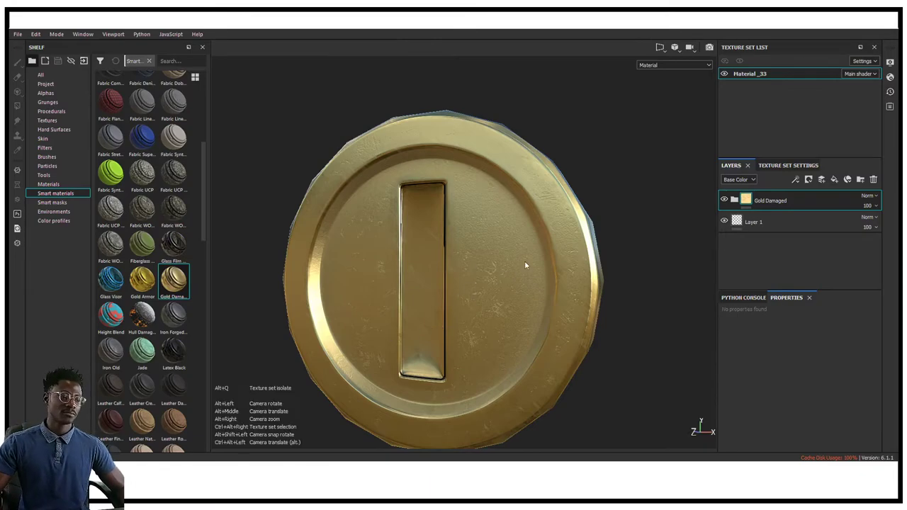
- Examine the gold material on the coin from different angles, distances and lighting directions
alt+drag(518, 270, 532, 241)
alt+middle_drag(532, 241, 541, 203)
scroll(565, 197, down, 4)
alt+drag(565, 197, 661, 240)
shift+right_drag(622, 180, 541, 172)
alt+drag(483, 197, 449, 200)
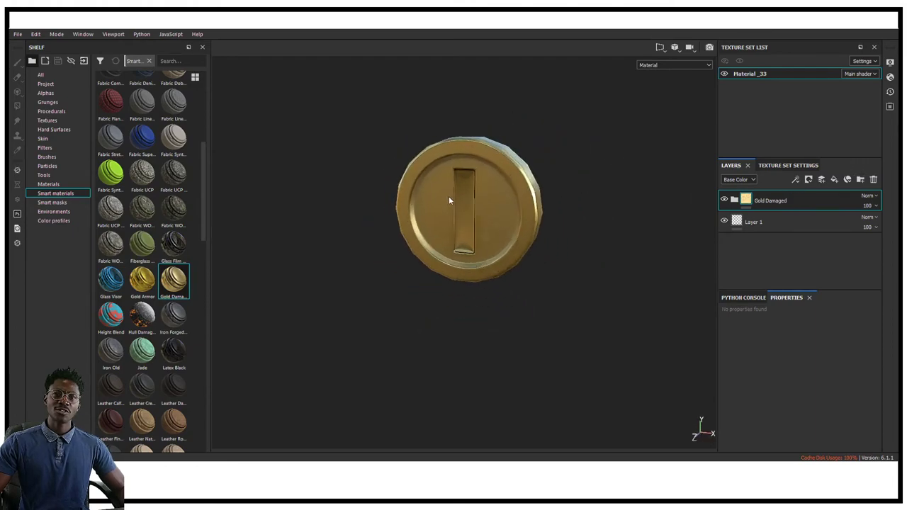
scroll(465, 190, up, 3)
shift+right_drag(537, 201, 561, 186)
mouse_move(559, 186)
alt+mouse_down()
mouse_move(511, 183)
mouse_move(545, 181)
alt+mouse_up()
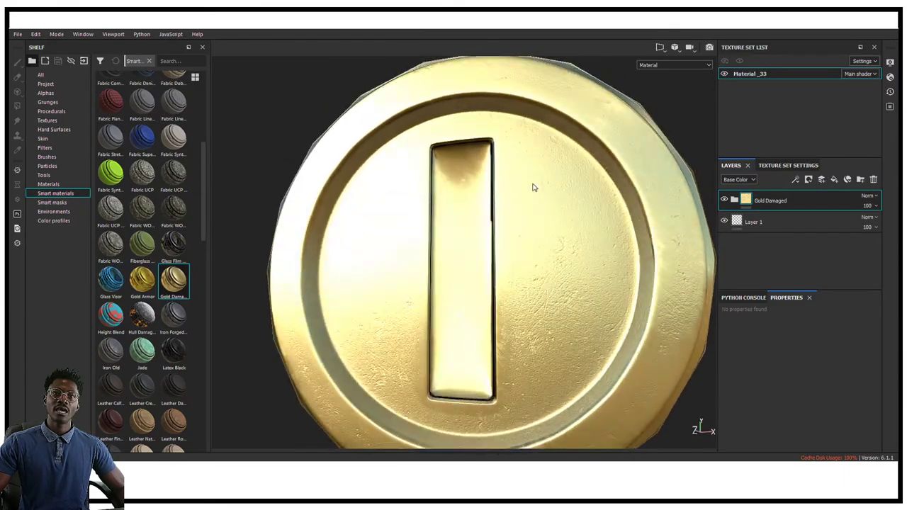
scroll(460, 192, up, 1)
scroll(448, 263, down, 5)
alt+drag(488, 249, 573, 254)
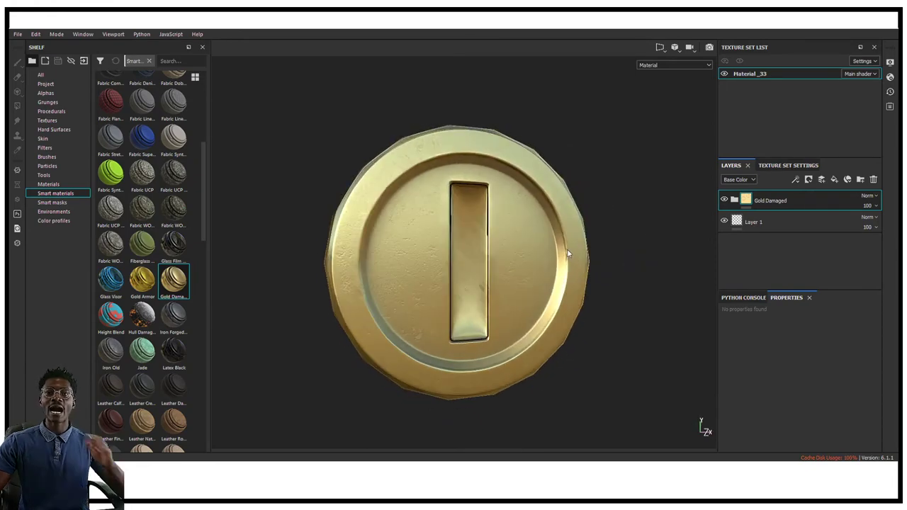
- Rebake the coin's mesh maps from the high-poly mesh with the max rear distance set to 0.039
click(788, 165)
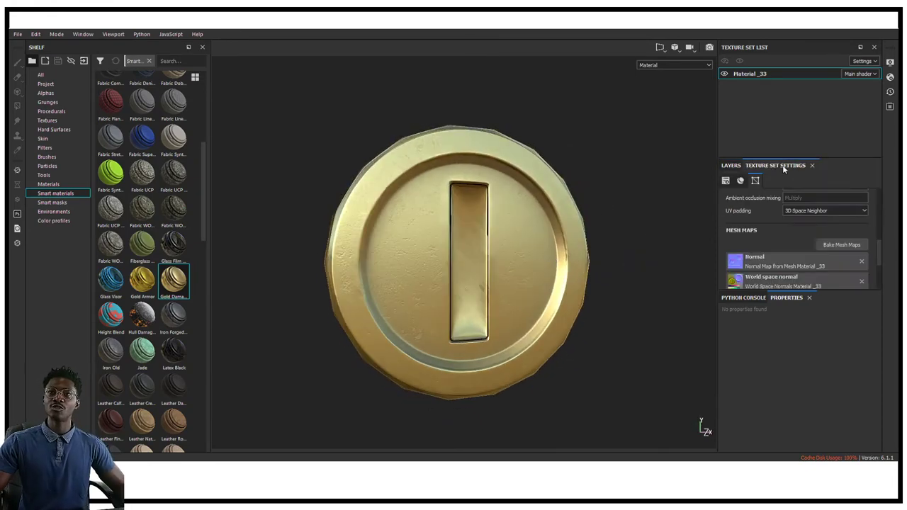
click(841, 245)
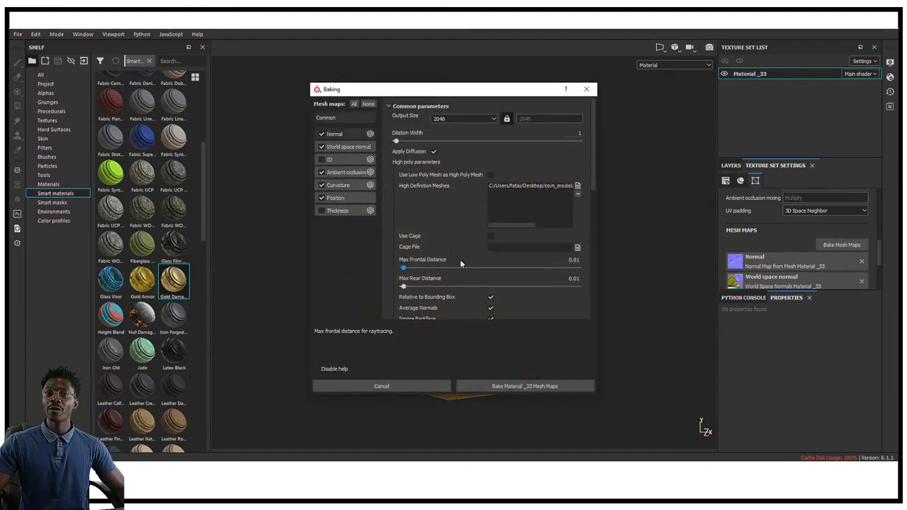
drag(448, 91, 638, 97)
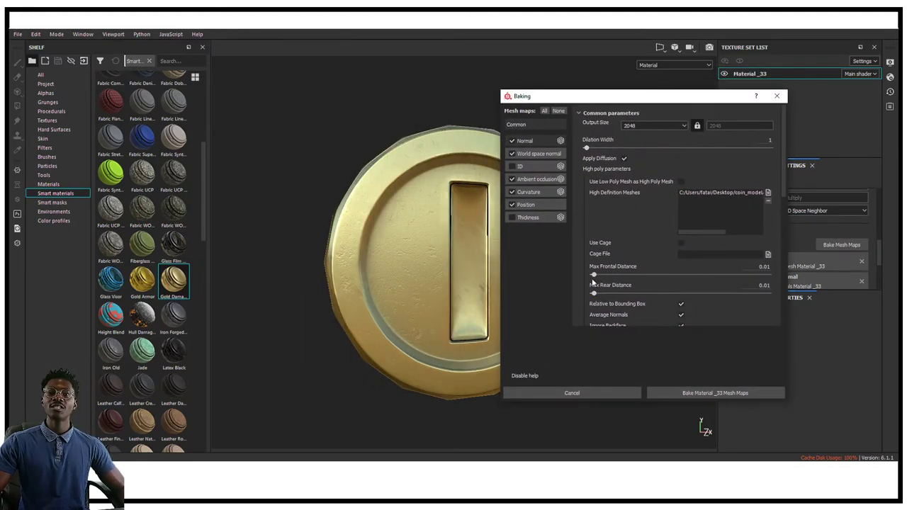
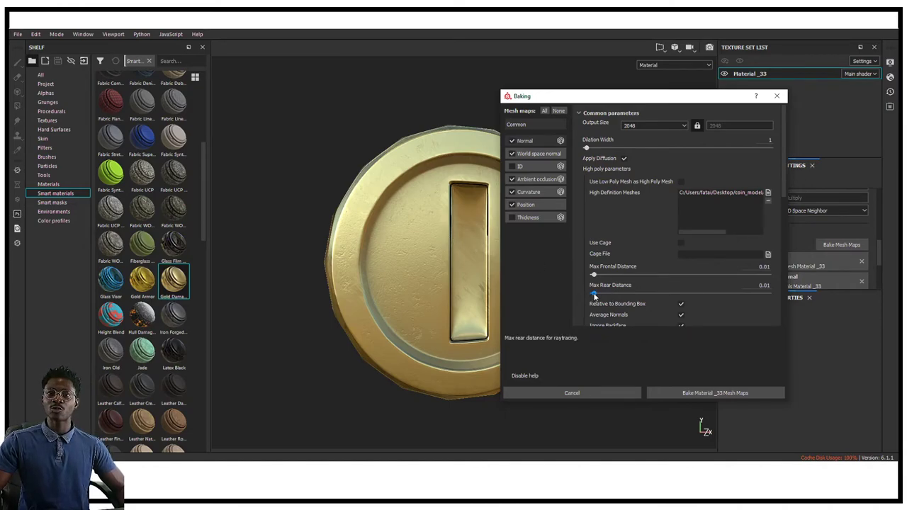
drag(595, 296, 596, 298)
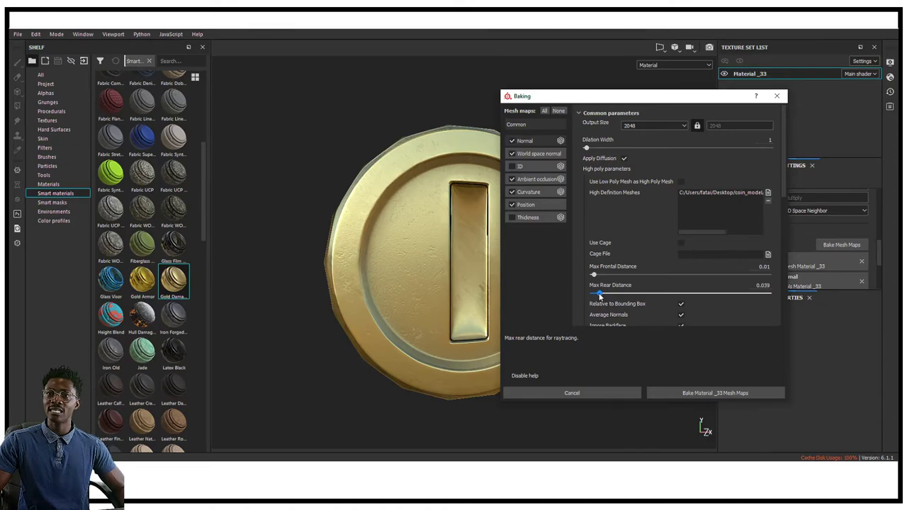
click(724, 394)
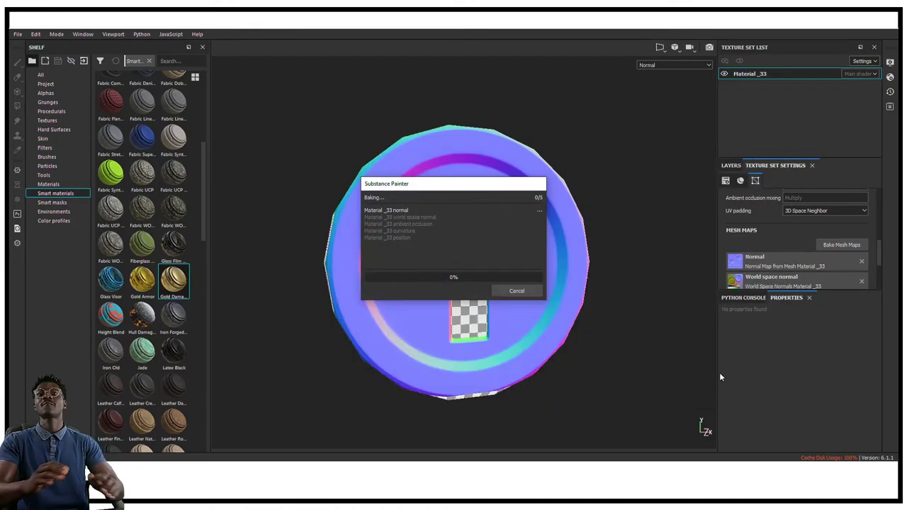
drag(439, 179, 638, 112)
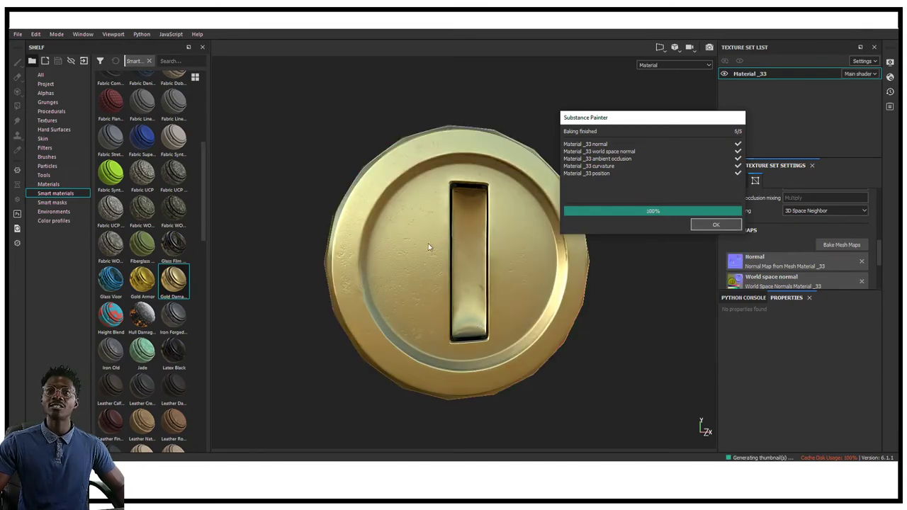
click(717, 230)
- Bake the Material_33 mesh maps once more and close the finished bake report
alt+drag(384, 267, 497, 233)
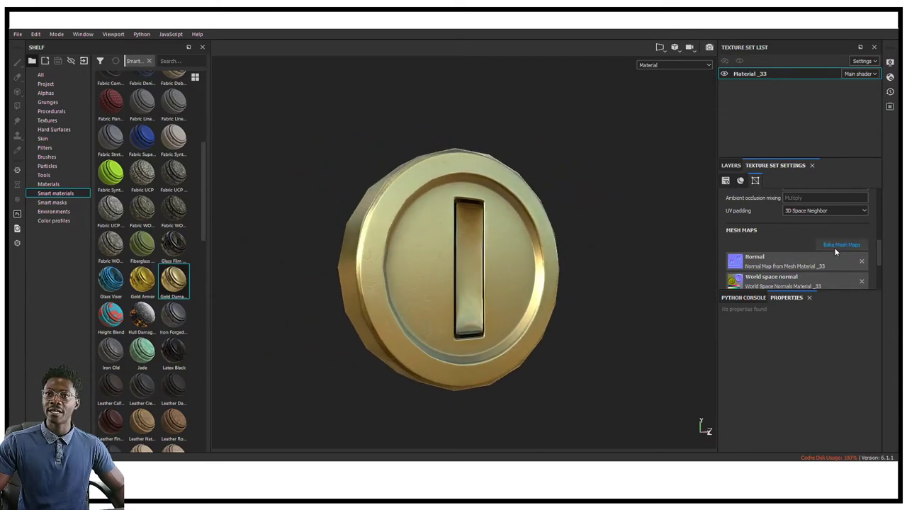
click(837, 246)
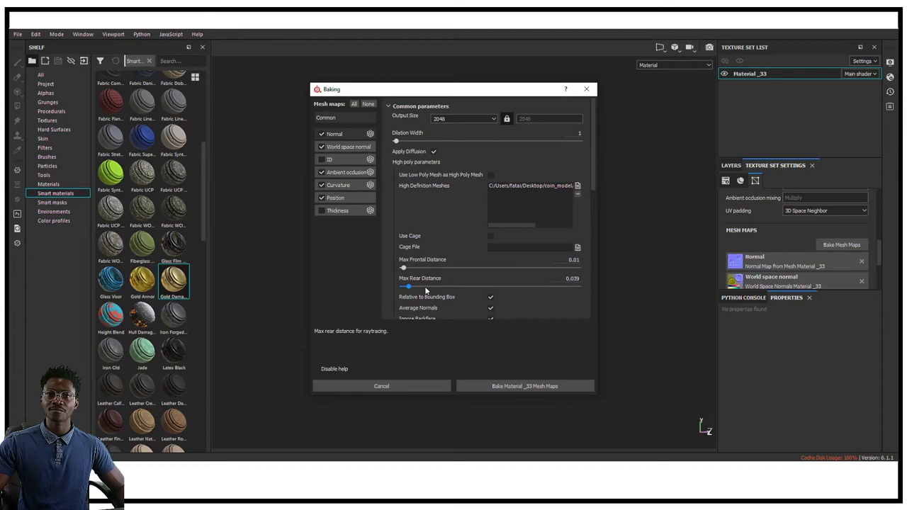
click(547, 389)
drag(480, 183, 702, 131)
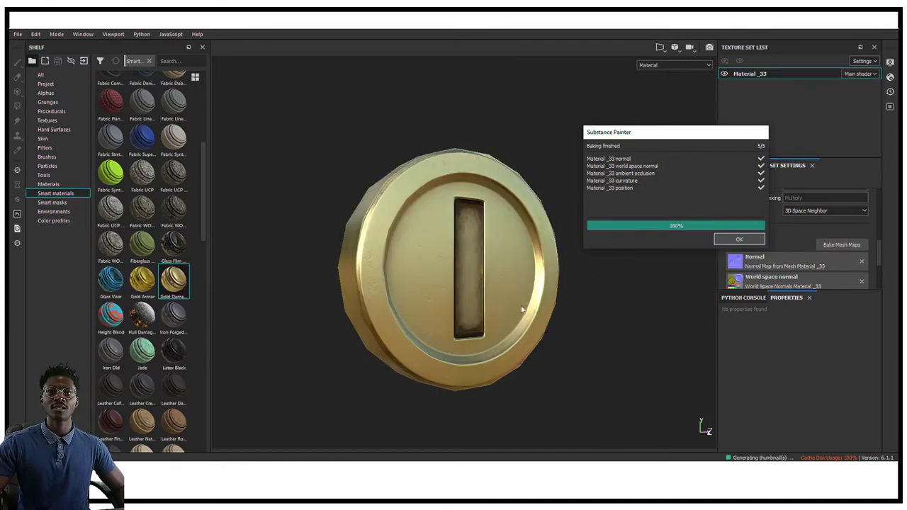
click(739, 241)
- Examine the rebaked slot recess and rim of the gold coin from several angles and up close
alt+drag(599, 304, 583, 230)
scroll(561, 235, down, 3)
scroll(530, 244, up, 1)
scroll(570, 231, down, 2)
scroll(558, 239, up, 2)
scroll(552, 240, up, 4)
alt+middle_drag(553, 240, 617, 198)
scroll(603, 202, down, 1)
scroll(602, 204, down, 1)
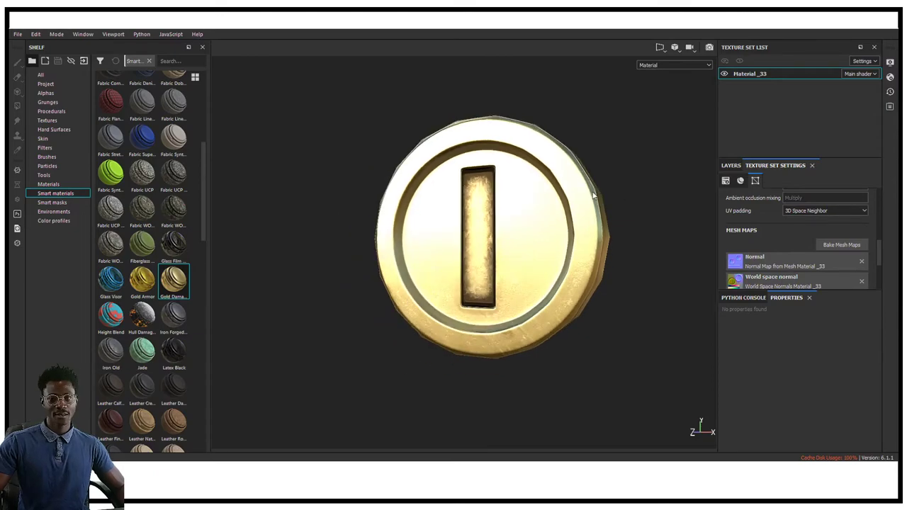
scroll(602, 207, up, 2)
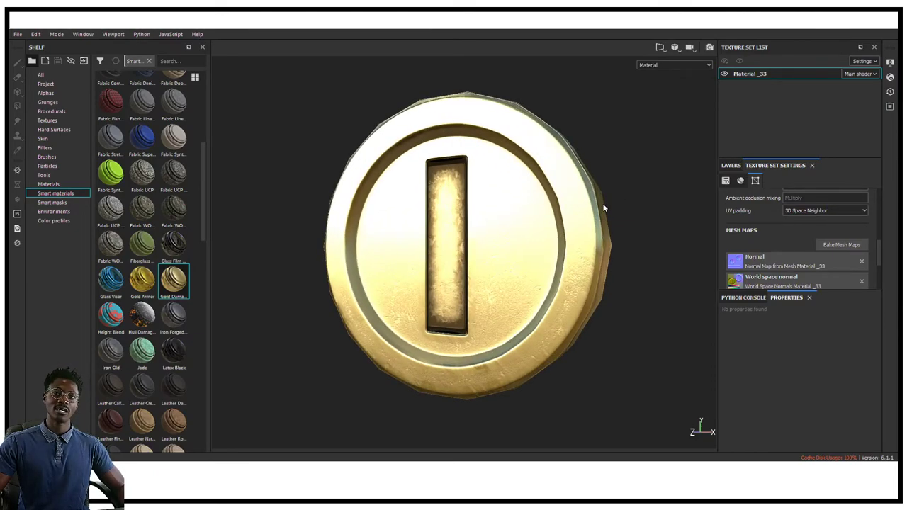
alt+drag(603, 196, 602, 210)
alt+drag(594, 204, 613, 211)
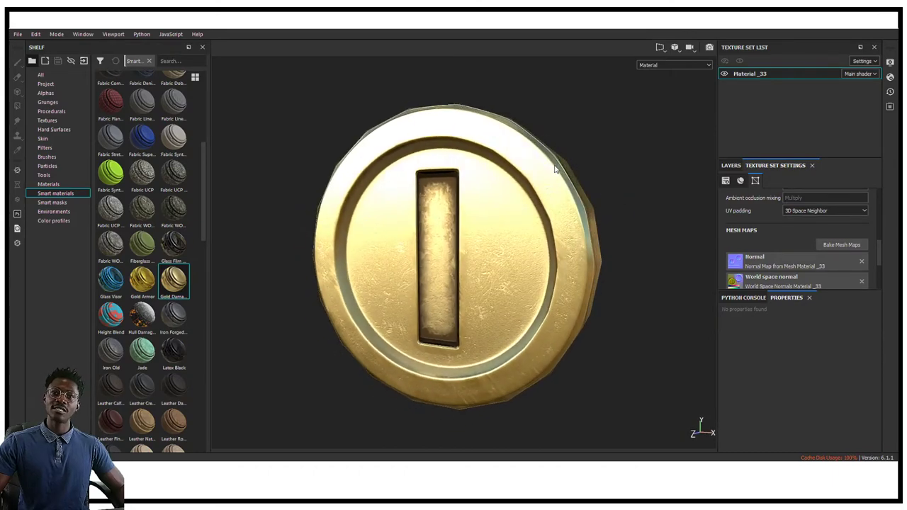
scroll(546, 181, up, 2)
scroll(572, 136, up, 1)
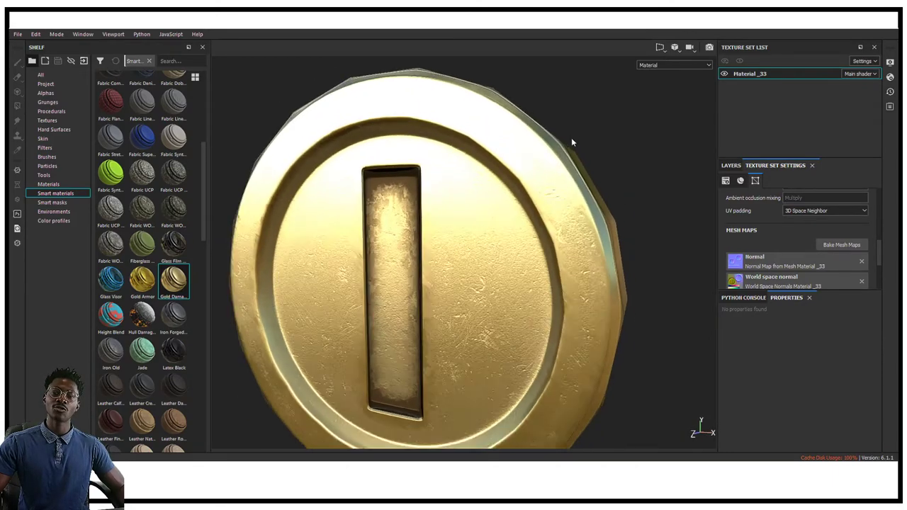
- Examine how the low-poly coin reads from far away, and return to a full-size view of its face
scroll(570, 140, down, 5)
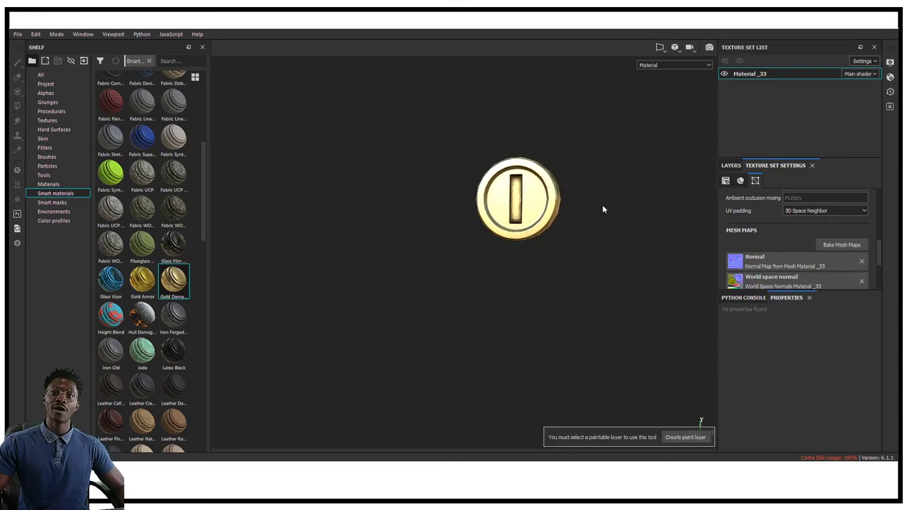
mouse_move(602, 205)
alt+mouse_down()
mouse_move(628, 222)
mouse_move(705, 182)
mouse_move(594, 157)
mouse_move(586, 195)
mouse_move(711, 201)
mouse_move(574, 185)
mouse_move(628, 197)
alt+mouse_up()
scroll(590, 190, down, 3)
alt+middle_drag(619, 201, 554, 205)
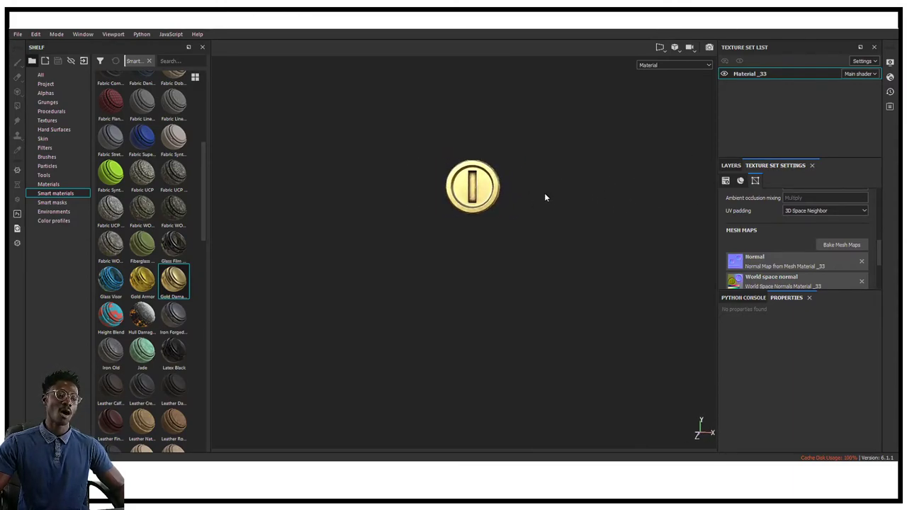
scroll(558, 196, up, 2)
scroll(554, 191, down, 5)
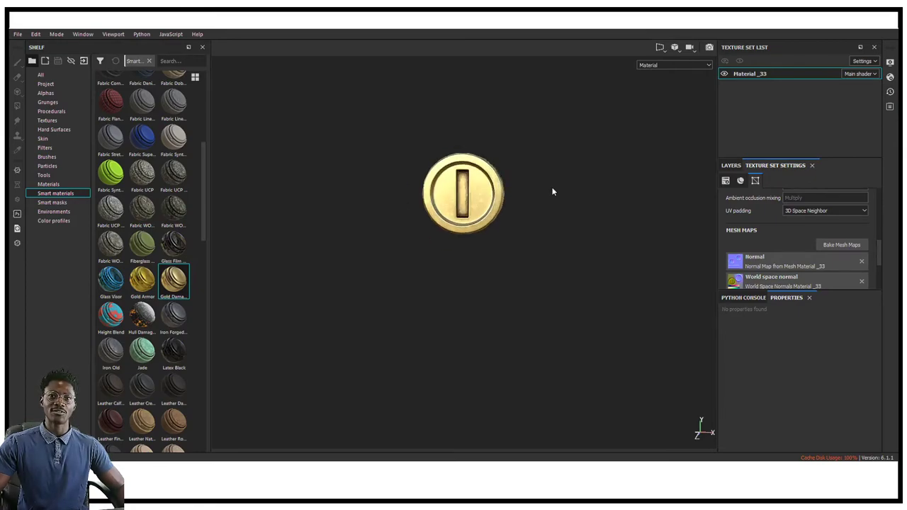
alt+drag(553, 189, 525, 166)
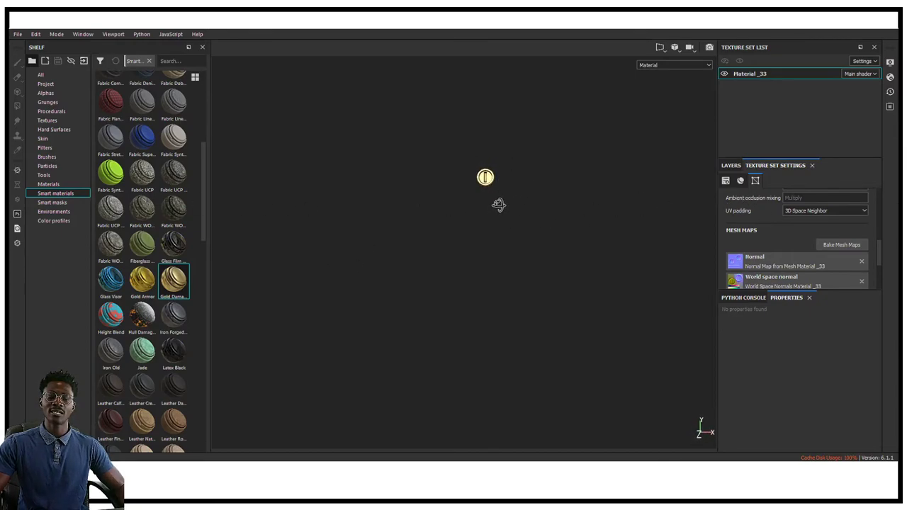
alt+drag(520, 194, 638, 182)
scroll(523, 176, up, 10)
alt+drag(567, 184, 578, 212)
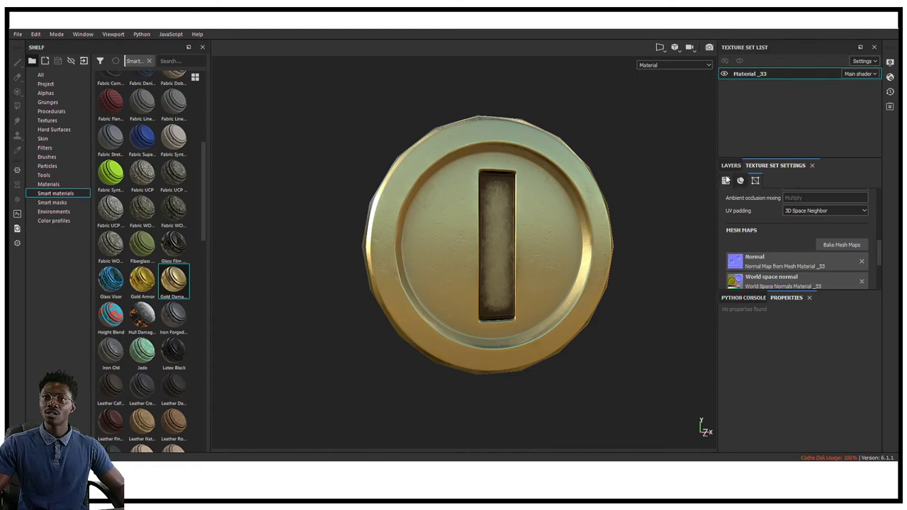
- Hide the Gold Damaged smart material to check the bare baked coin, and delete it from the layer stack
click(731, 165)
click(725, 201)
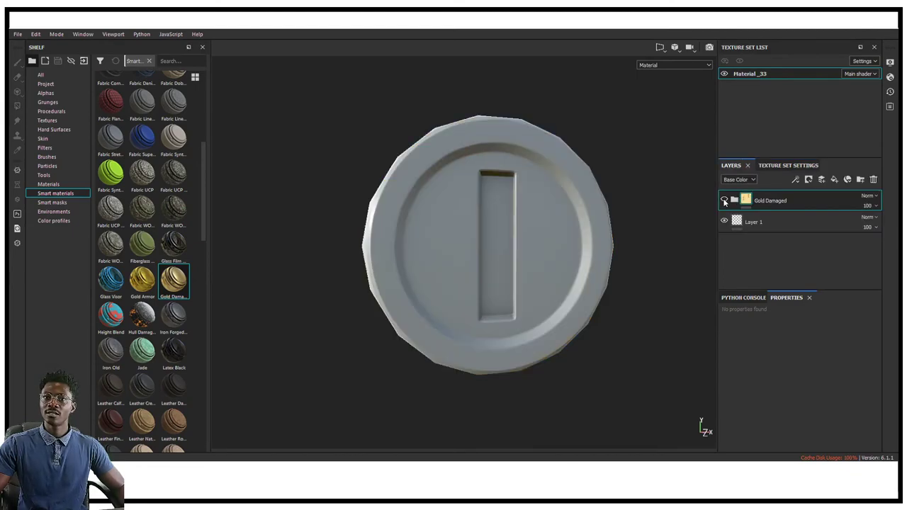
alt+drag(532, 201, 516, 207)
right_click(770, 205)
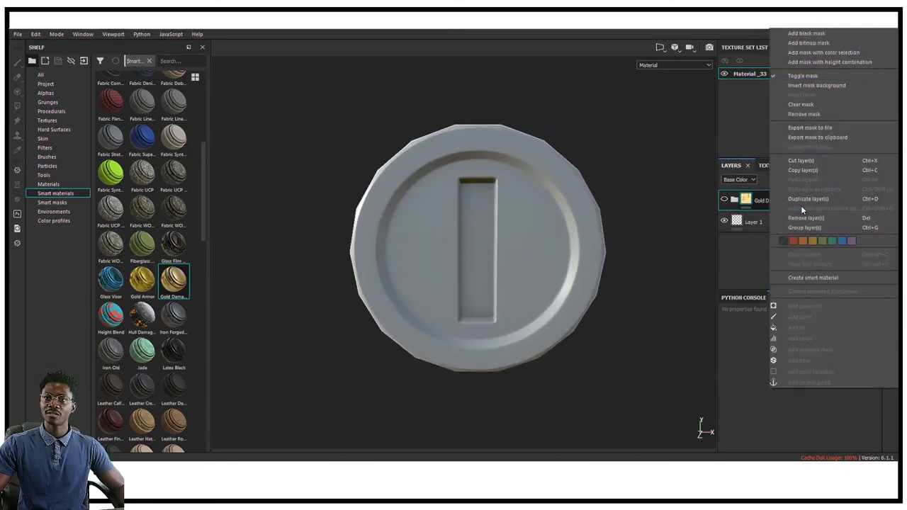
click(762, 202)
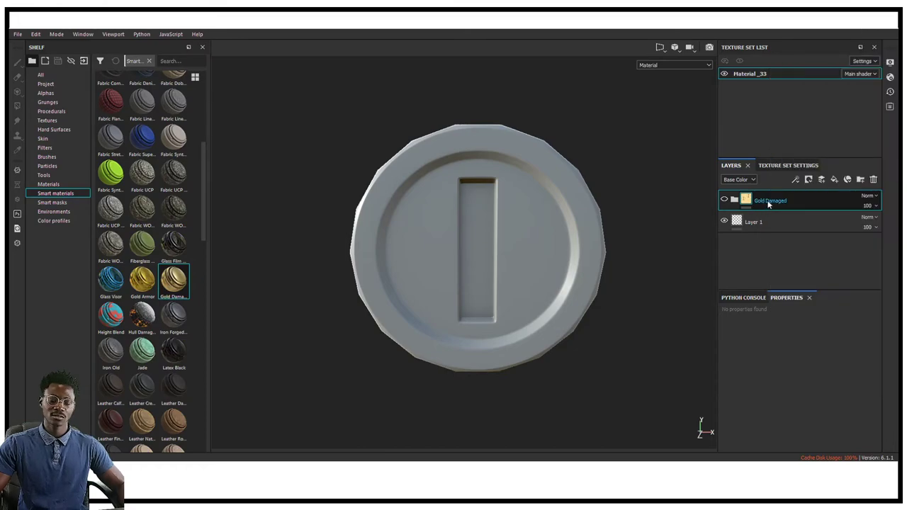
key(Delete)
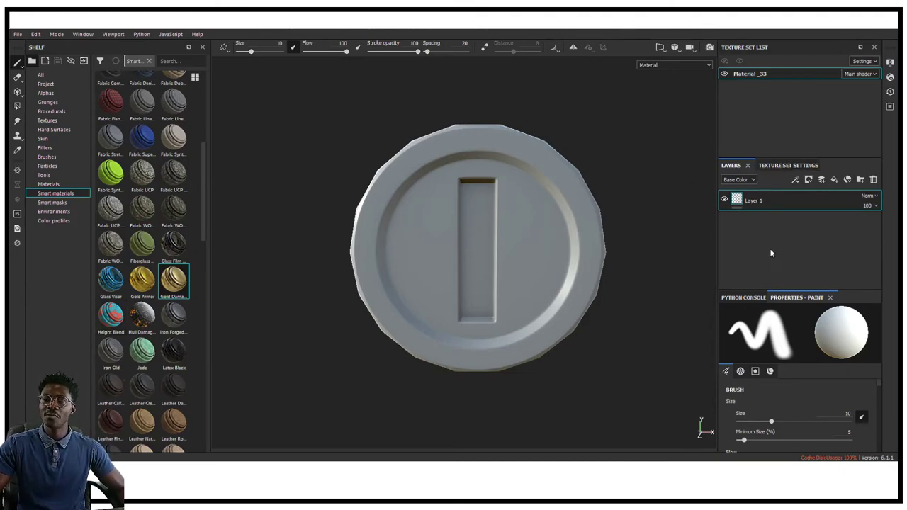
- Add a fill layer above Layer 1 and show its material channel settings
click(743, 298)
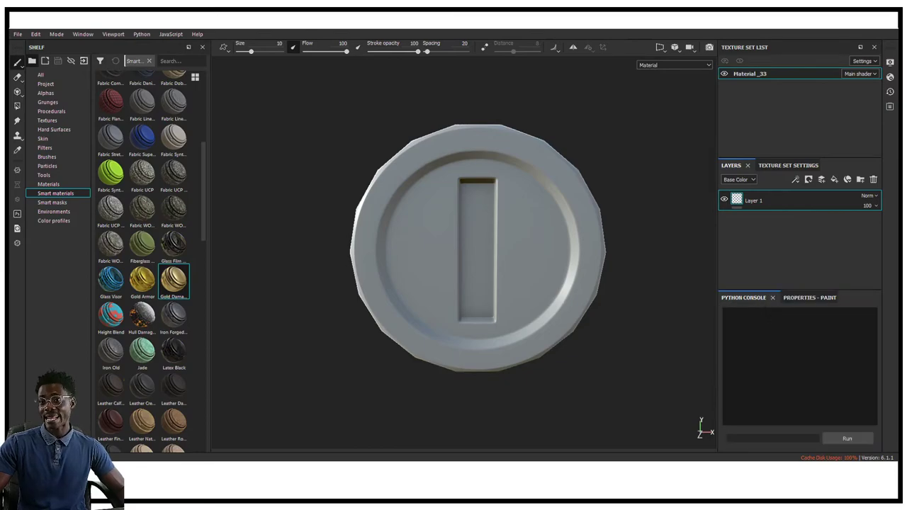
click(795, 298)
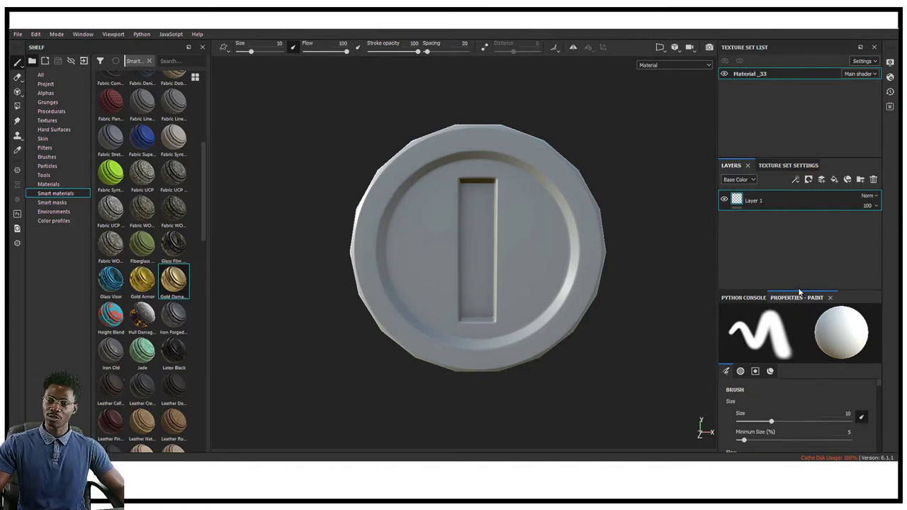
click(834, 180)
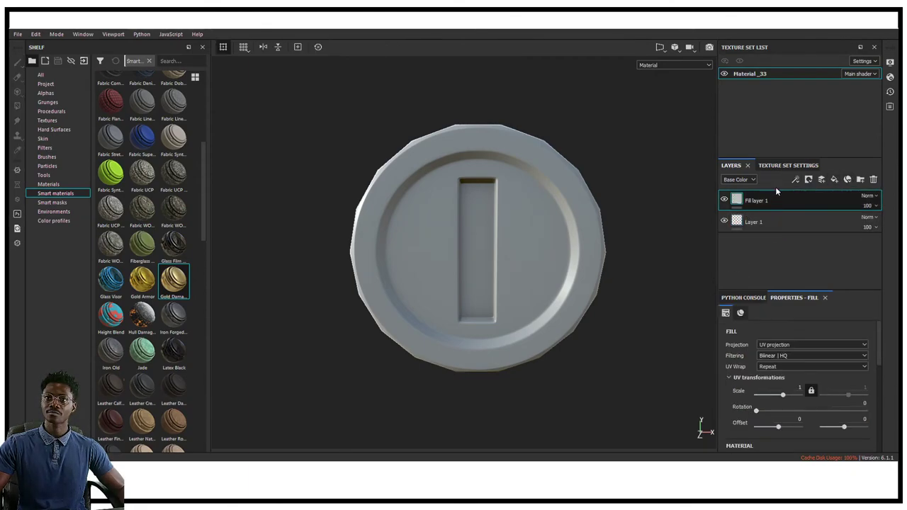
scroll(771, 394, down, 5)
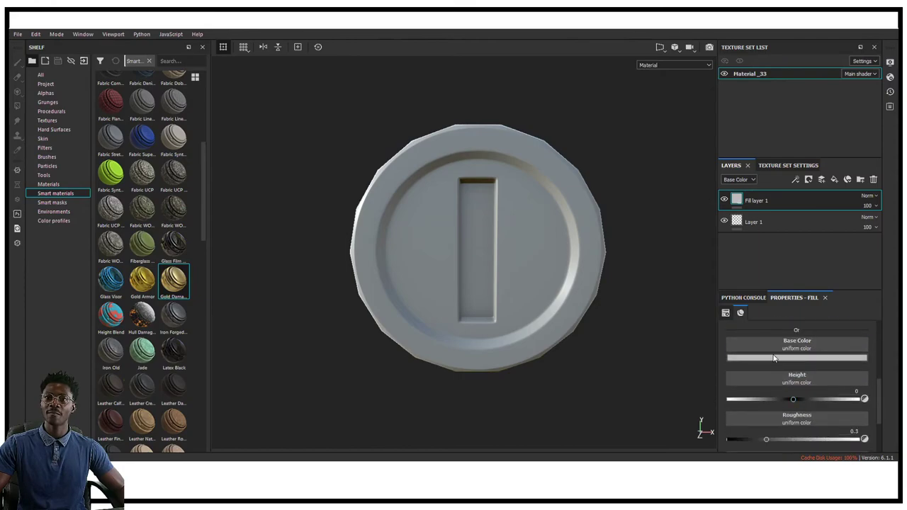
scroll(777, 350, up, 2)
scroll(777, 350, down, 2)
scroll(789, 358, up, 1)
scroll(790, 389, down, 1)
scroll(790, 388, up, 2)
scroll(792, 384, down, 2)
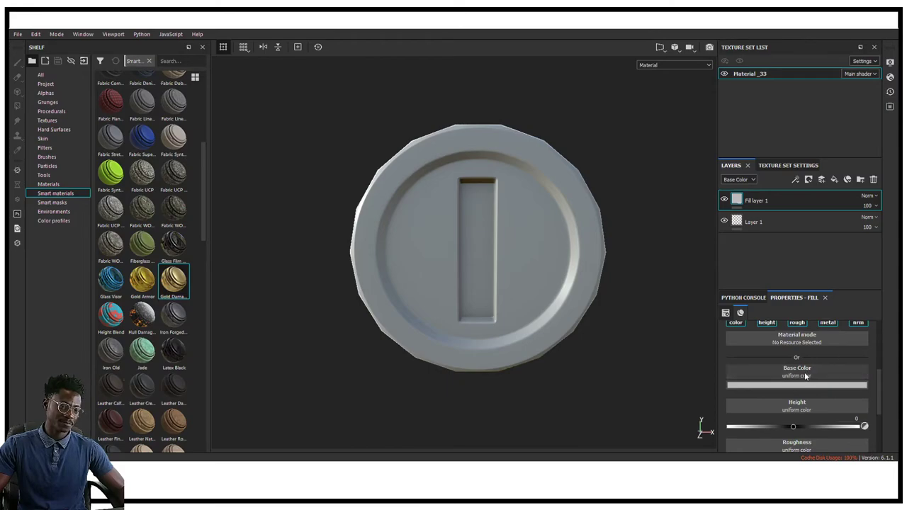
scroll(805, 376, up, 2)
scroll(794, 388, down, 1)
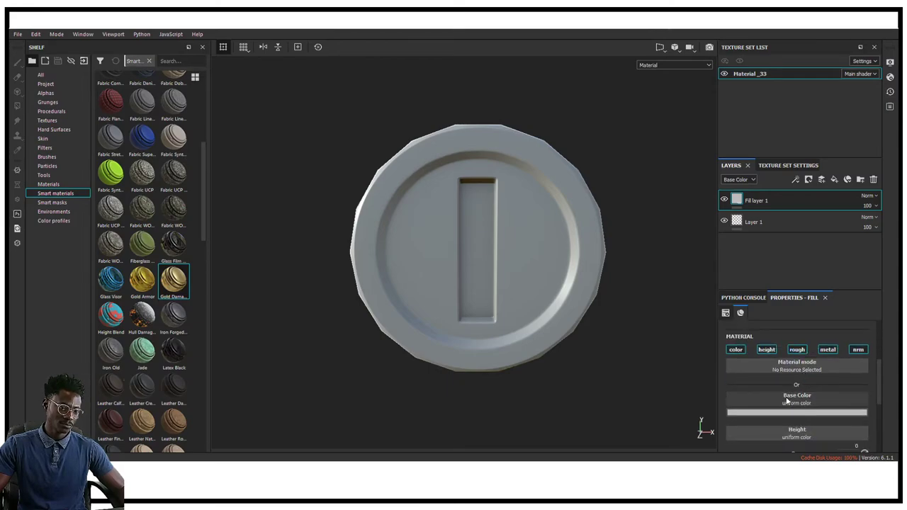
- Set the fill layer's base color to a golden yellow by adjusting its saturation, hue and brightness
click(788, 402)
click(801, 411)
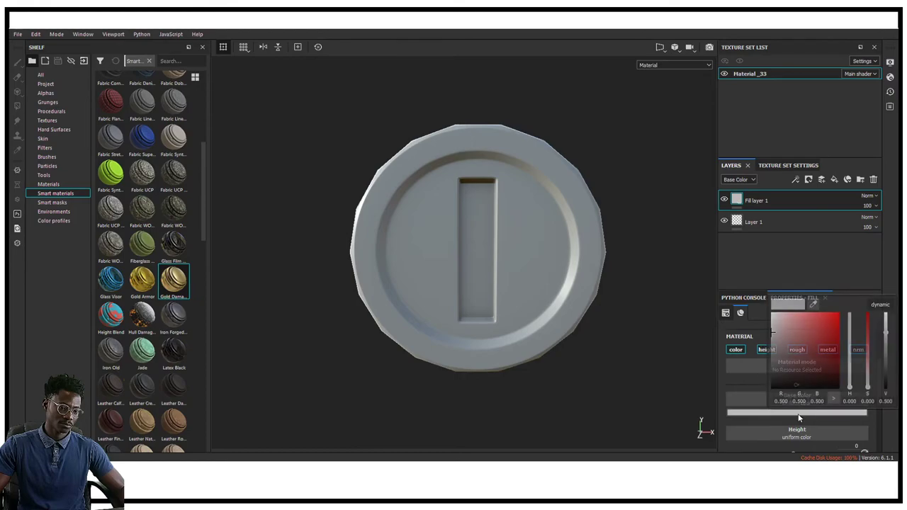
click(868, 357)
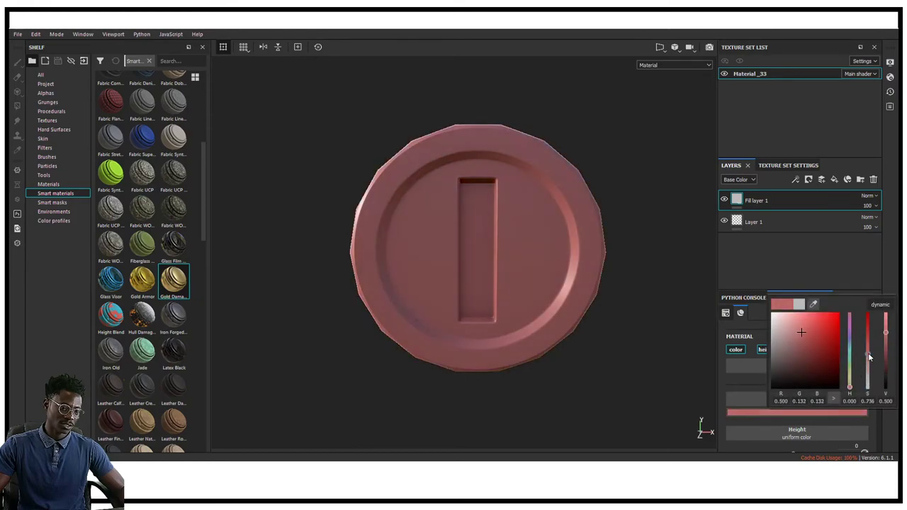
click(851, 377)
drag(786, 358, 827, 338)
drag(850, 382, 852, 384)
click(814, 318)
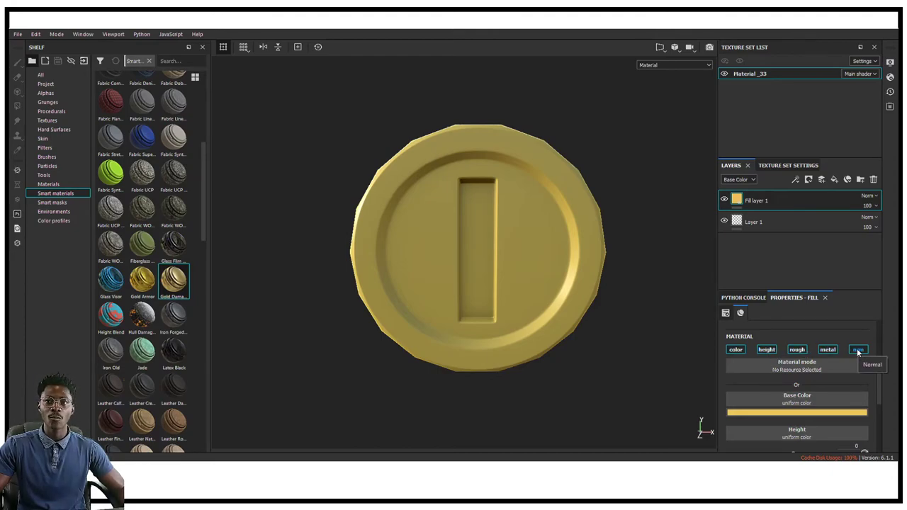
- Test the golden fill layer's roughness at 1, and set it to 0 for a fully glossy finish
scroll(867, 378, down, 2)
scroll(844, 382, down, 4)
scroll(801, 376, up, 3)
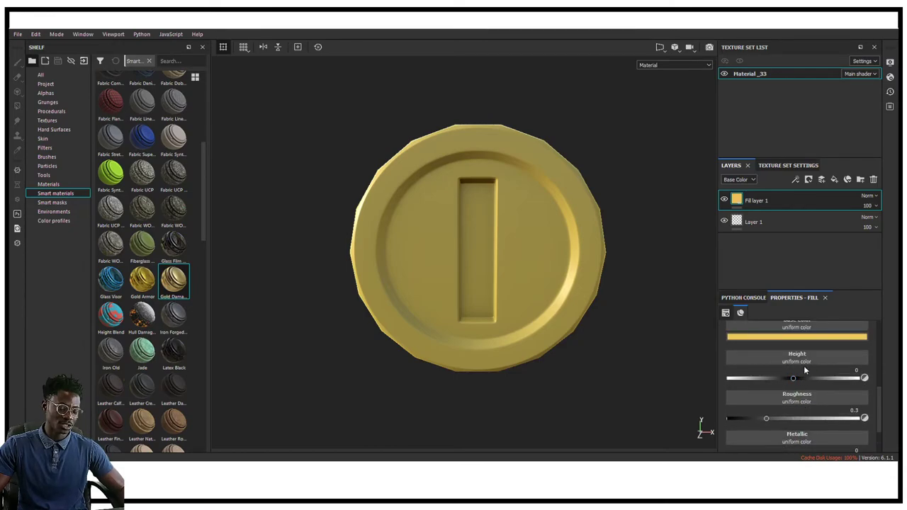
drag(794, 378, 799, 379)
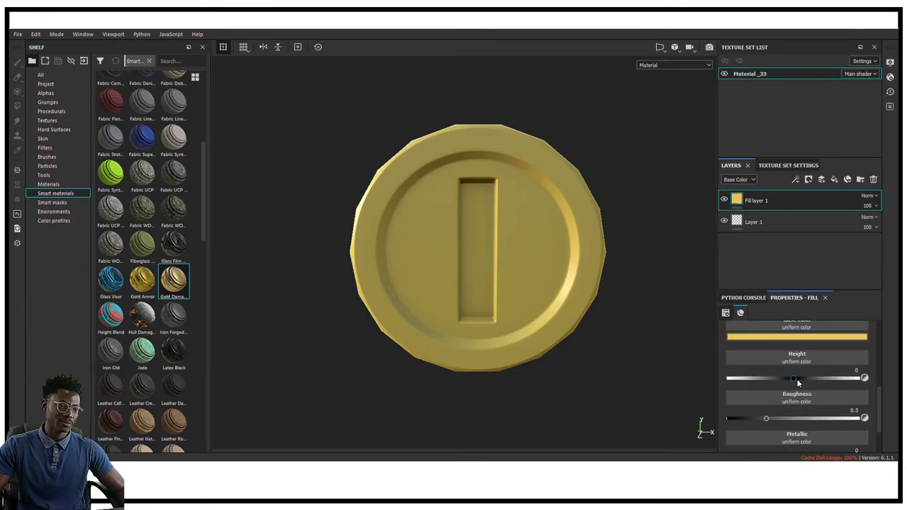
scroll(793, 400, down, 2)
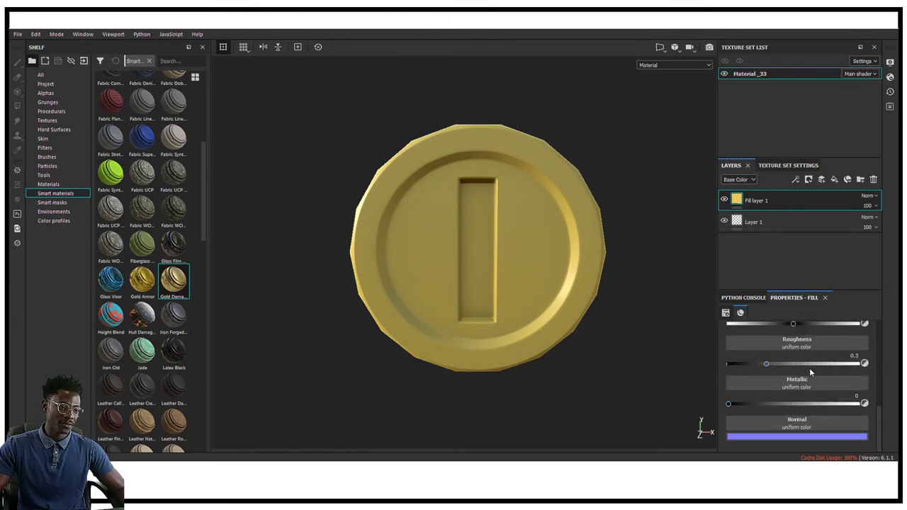
mouse_move(768, 364)
mouse_down()
mouse_move(639, 368)
mouse_move(858, 364)
mouse_up()
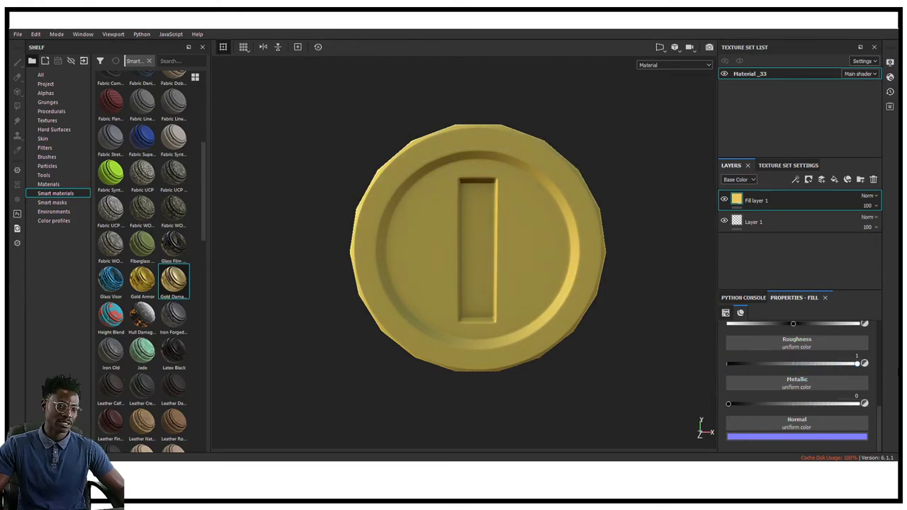
alt+drag(586, 269, 697, 268)
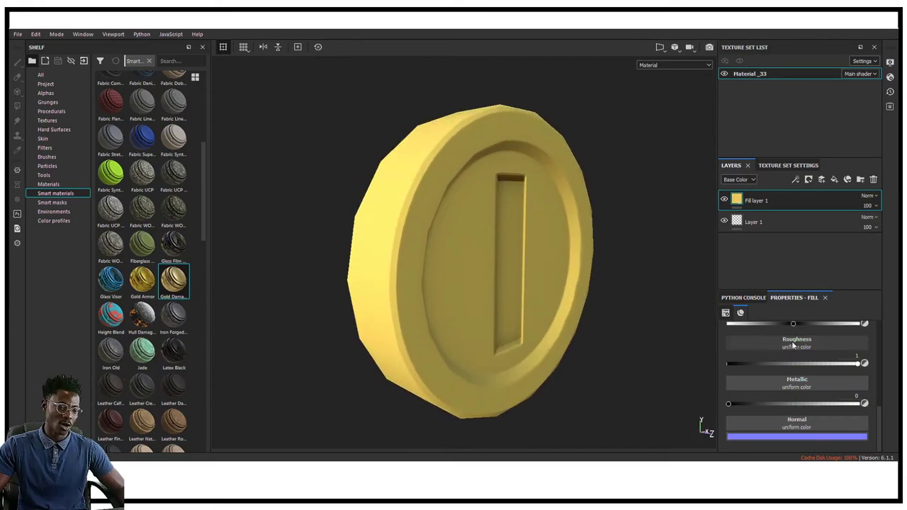
drag(840, 365, 748, 365)
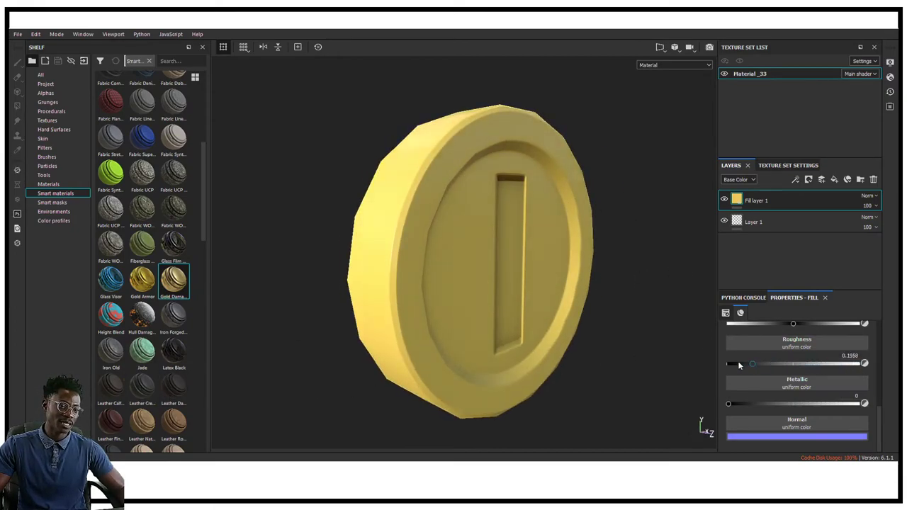
alt+drag(541, 197, 488, 162)
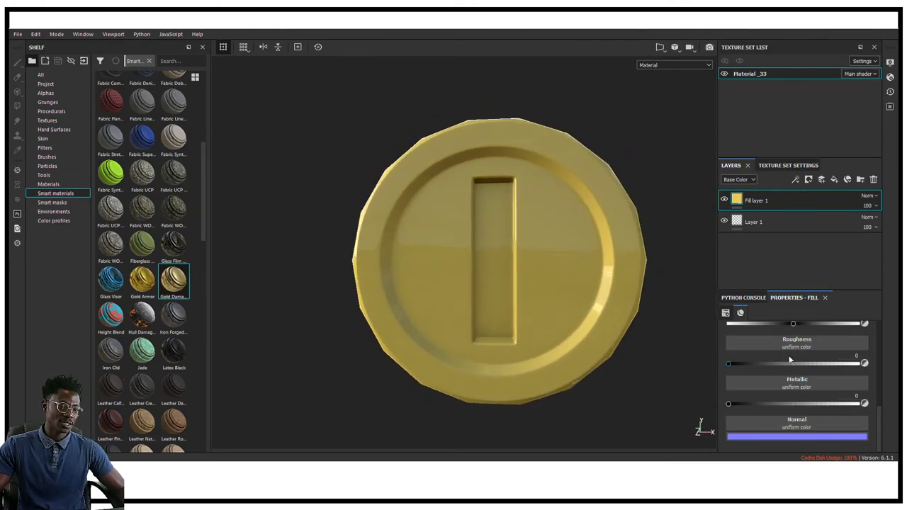
- Set the golden fill layer's metallic value to 1 and inspect the reflections on the coin's face and rim
drag(728, 404, 861, 405)
alt+drag(673, 234, 534, 228)
alt+middle_drag(534, 228, 487, 211)
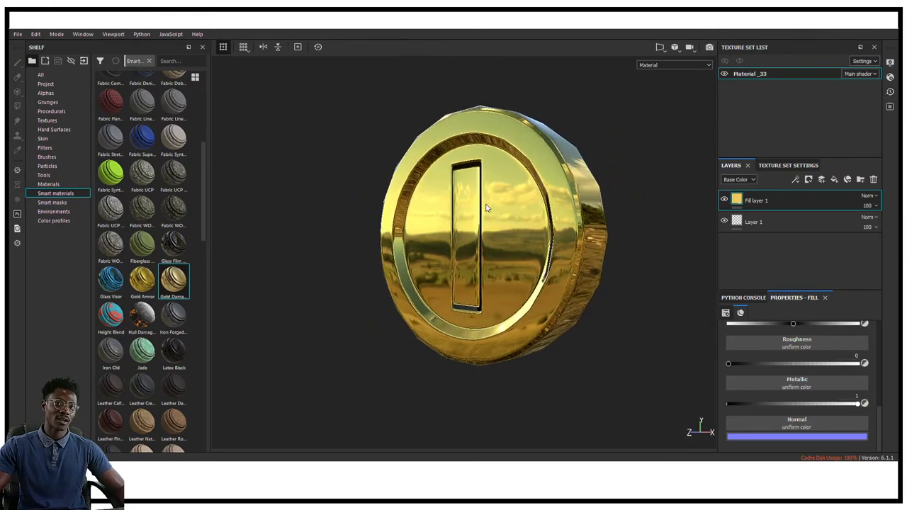
scroll(486, 210, down, 4)
alt+drag(459, 235, 420, 206)
scroll(509, 214, up, 5)
scroll(494, 213, down, 4)
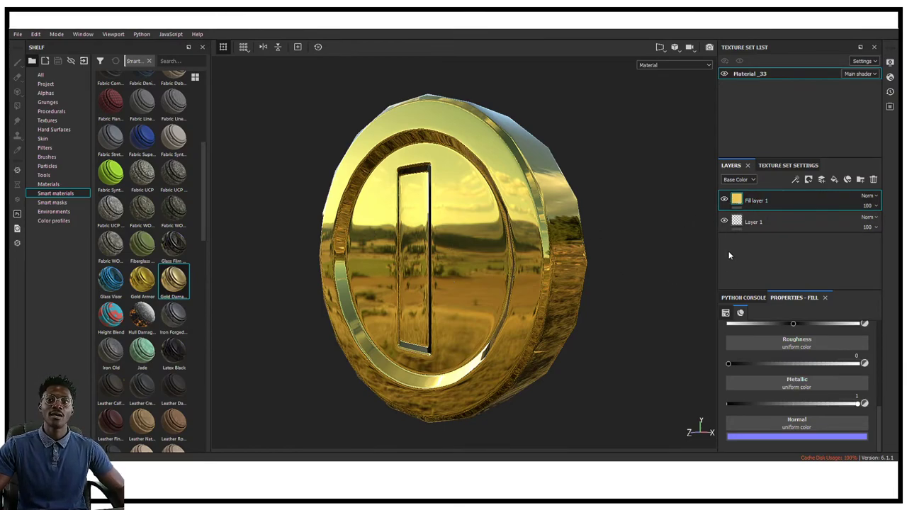
- Browse the shelf's asset categories and show the smart masks
click(48, 184)
click(45, 174)
click(53, 158)
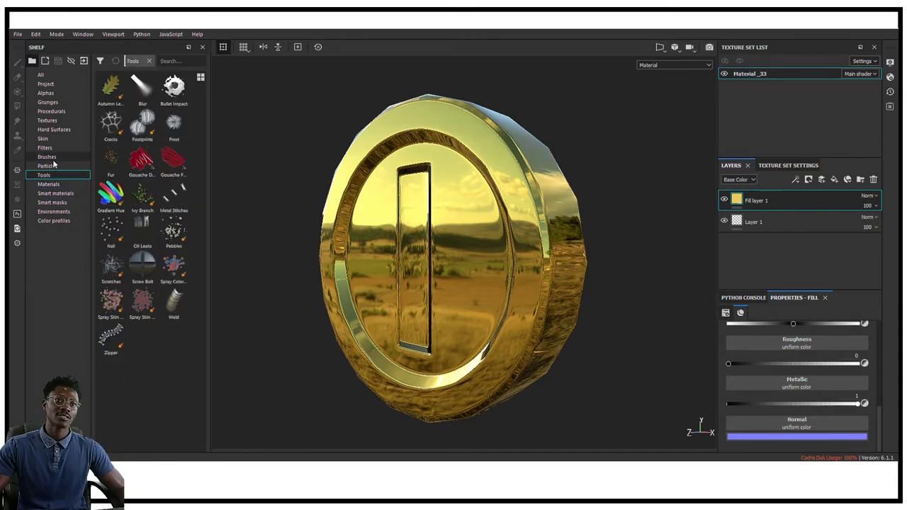
click(57, 147)
click(57, 138)
click(44, 175)
click(54, 211)
click(57, 193)
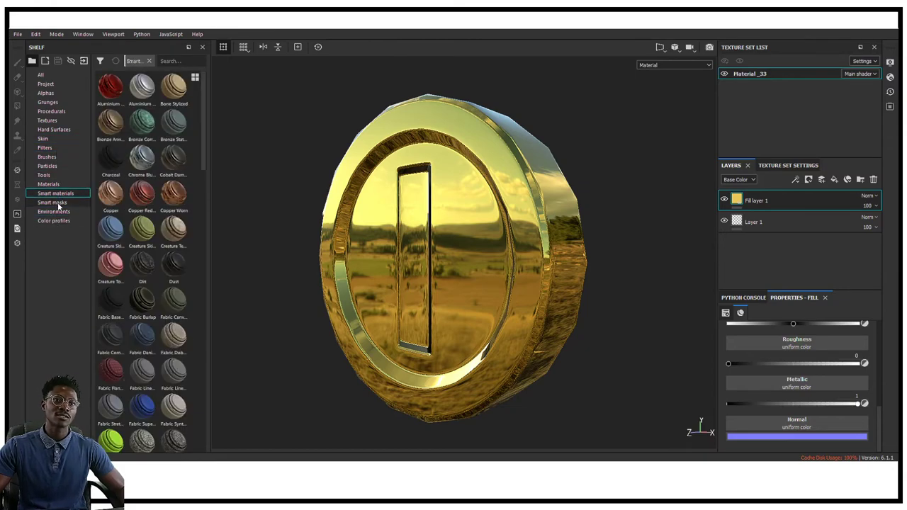
click(59, 203)
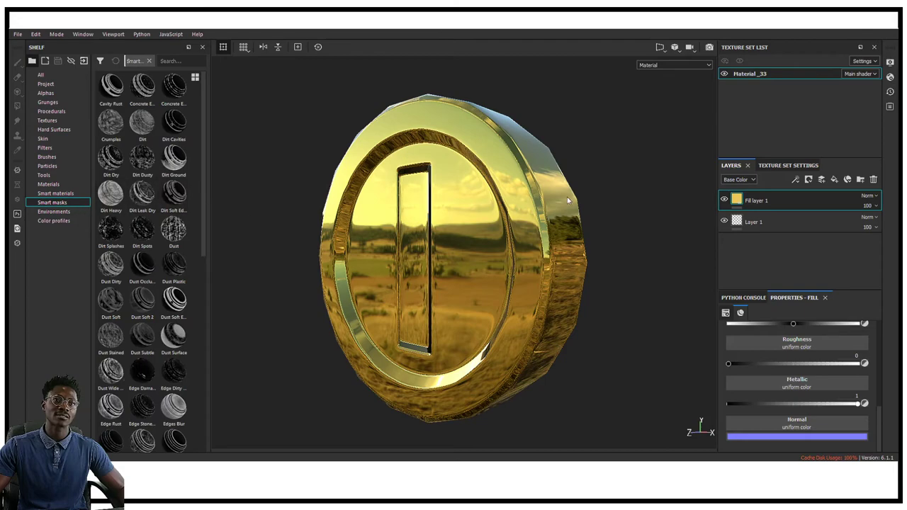
- Add a second fill layer above the gold one and set its base color to dark brown, about H 0.078, S 0.667, V 0.106
click(834, 180)
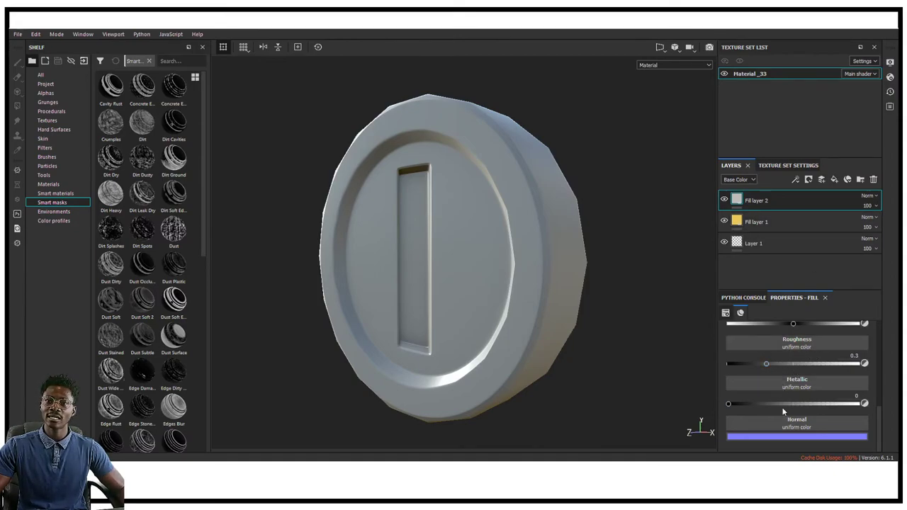
scroll(792, 400, up, 1)
scroll(791, 401, up, 3)
click(805, 346)
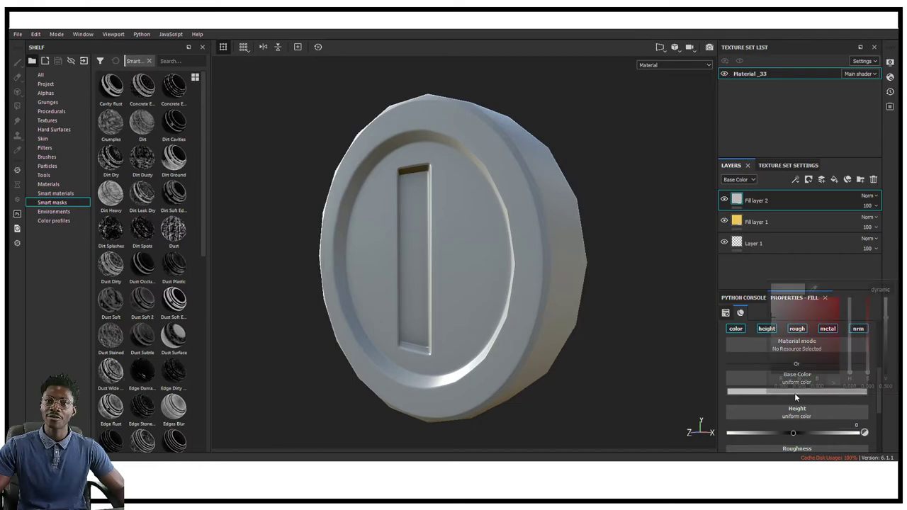
click(805, 342)
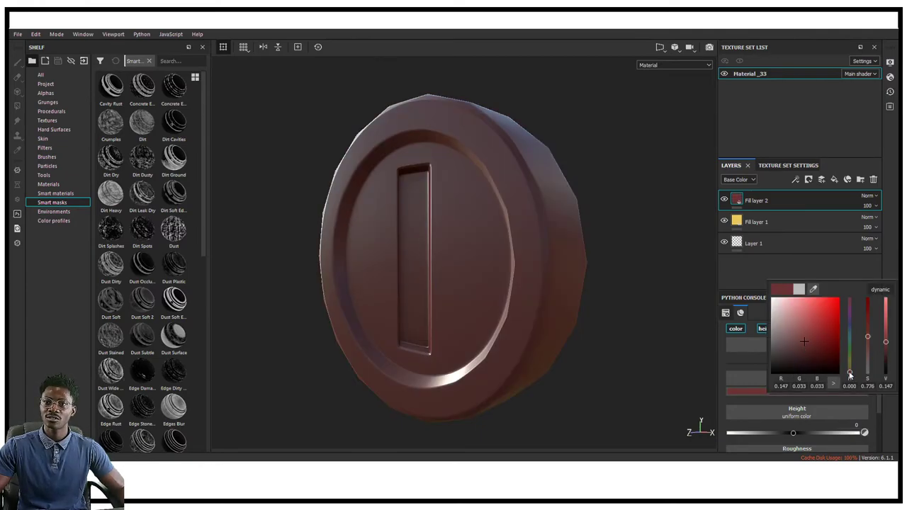
click(852, 370)
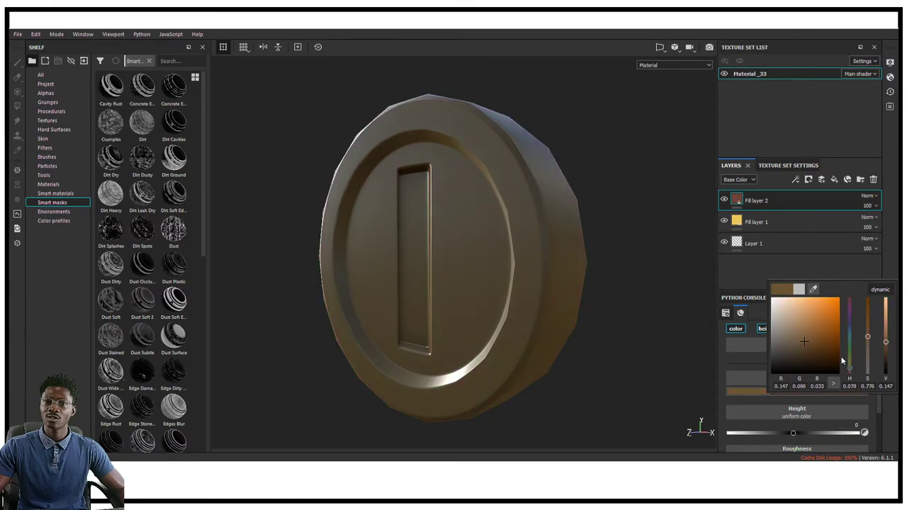
drag(799, 345, 798, 348)
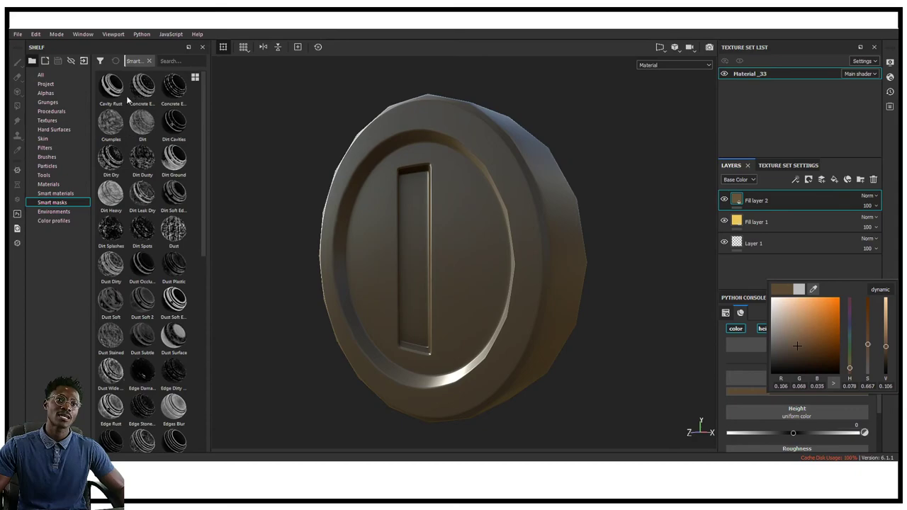
- Apply the Cavity Rust smart mask to Fill layer 2 and check the dirt in the coin's recesses
drag(111, 97, 778, 199)
drag(778, 199, 778, 199)
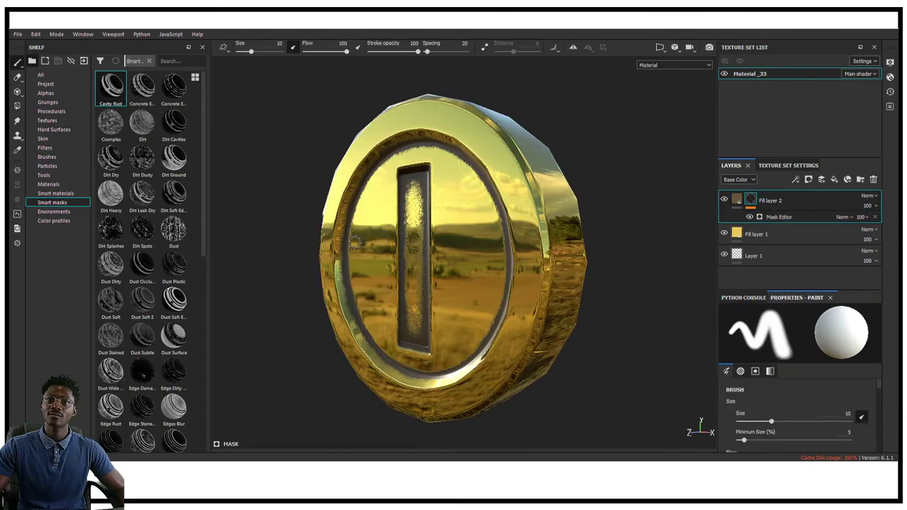
alt+drag(356, 243, 447, 257)
scroll(447, 242, up, 5)
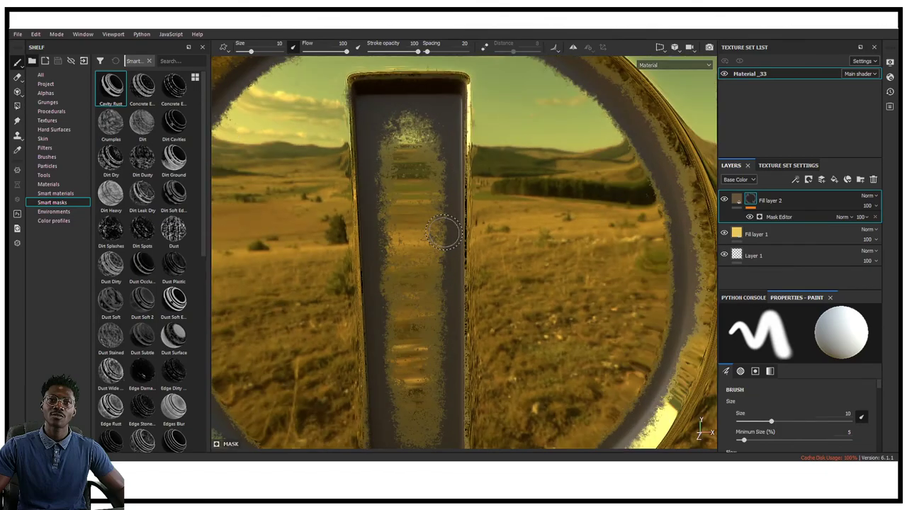
scroll(447, 241, down, 2)
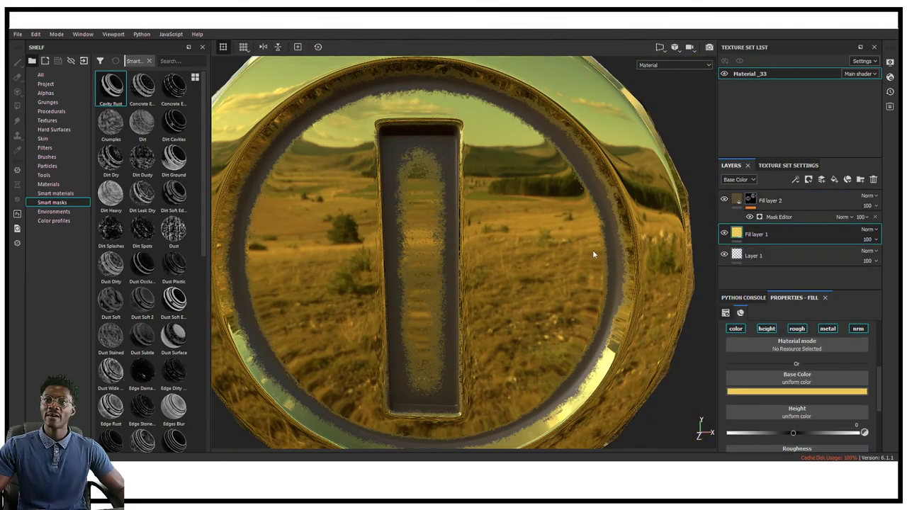
- Raise Fill layer 1's roughness to about 0.11 and check the softened reflections on the coin's face and edge
scroll(591, 249, up, 2)
scroll(591, 249, down, 6)
mouse_move(592, 249)
alt+mouse_down()
mouse_move(587, 232)
mouse_move(603, 235)
mouse_move(586, 234)
alt+mouse_up()
scroll(822, 365, down, 3)
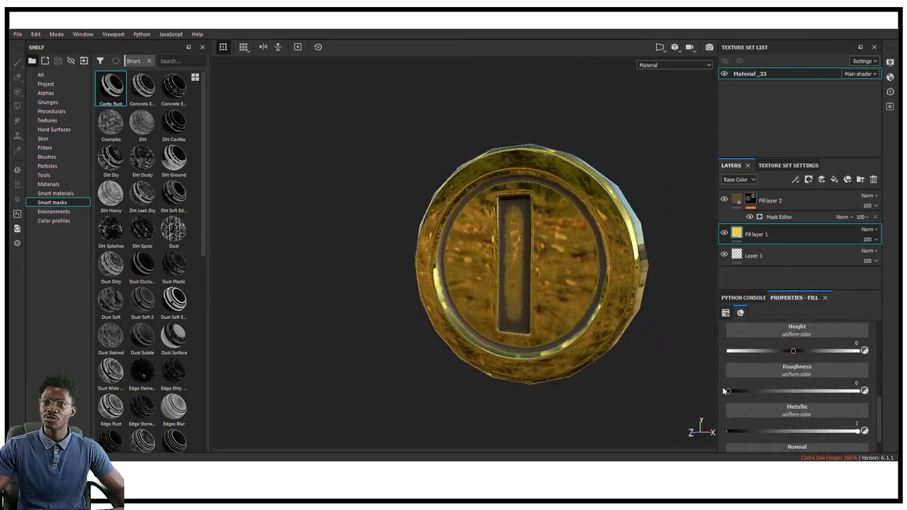
drag(730, 394, 750, 394)
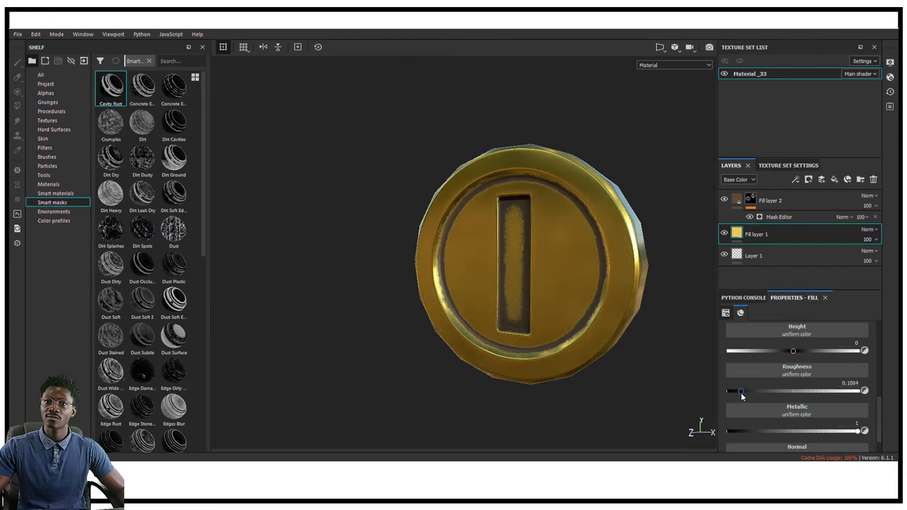
alt+drag(625, 329, 464, 338)
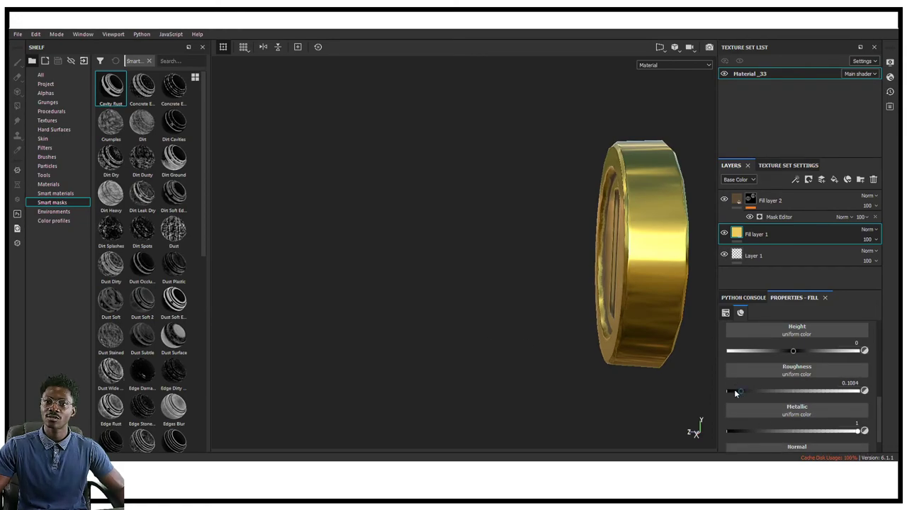
alt+drag(516, 310, 657, 319)
scroll(628, 201, down, 3)
scroll(633, 205, up, 7)
alt+drag(633, 205, 567, 188)
scroll(579, 183, down, 6)
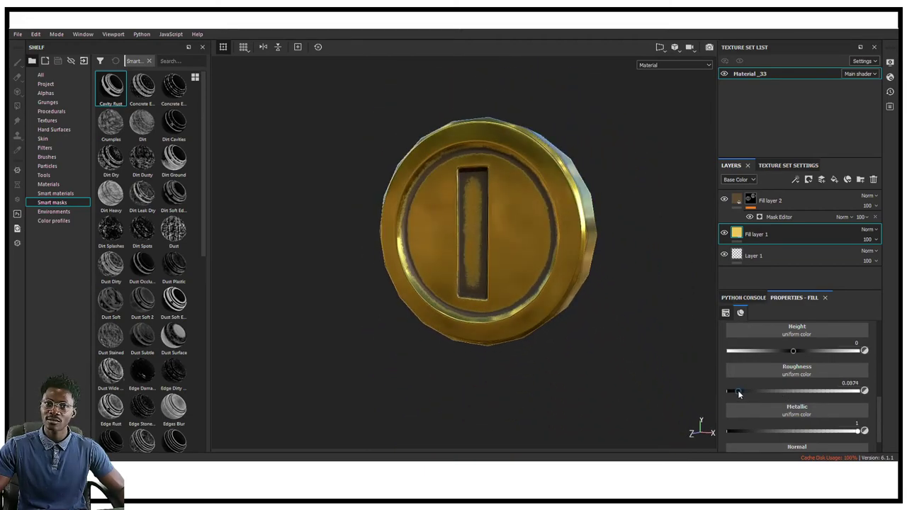
- Fine-tune Fill layer 1's roughness to about 0.094, judging the gold finish up close and from several angles
drag(736, 396, 734, 396)
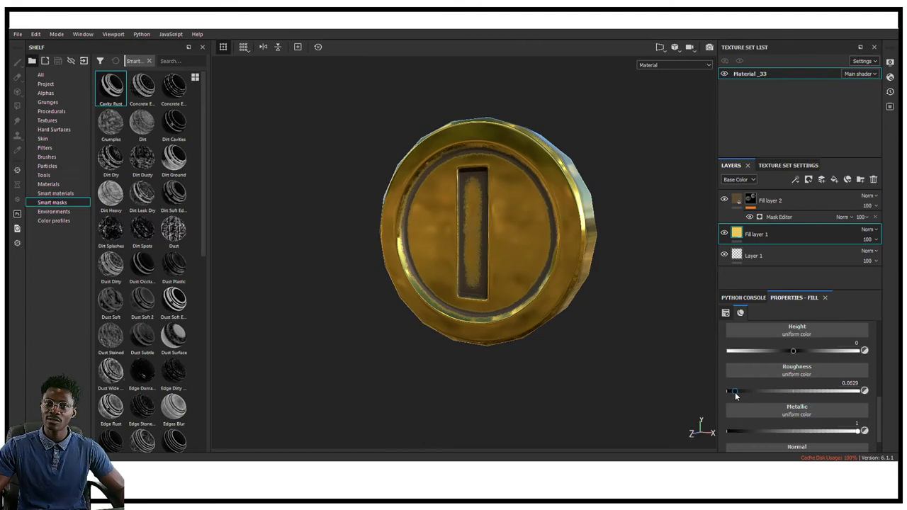
alt+drag(622, 284, 602, 256)
scroll(567, 244, up, 4)
drag(733, 395, 739, 396)
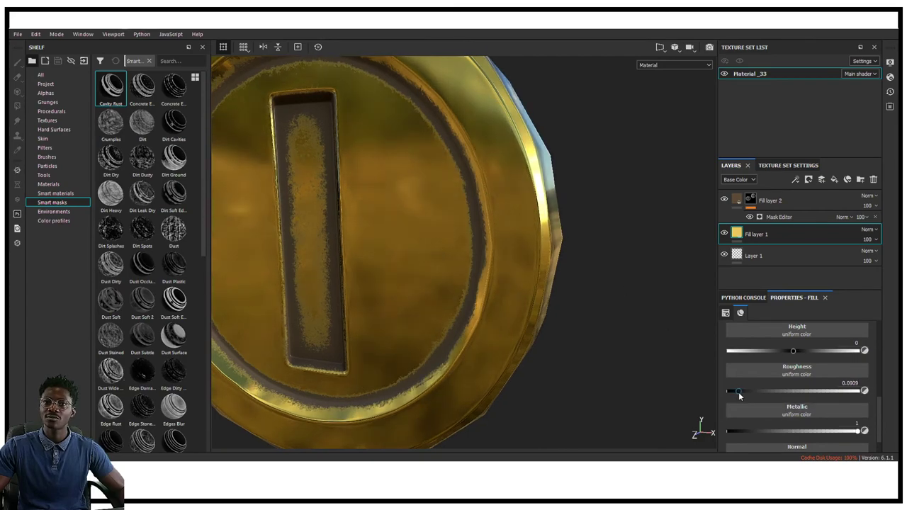
scroll(482, 239, down, 5)
alt+drag(416, 203, 387, 151)
scroll(387, 152, up, 3)
scroll(387, 152, up, 3)
alt+drag(419, 248, 323, 190)
key(f)
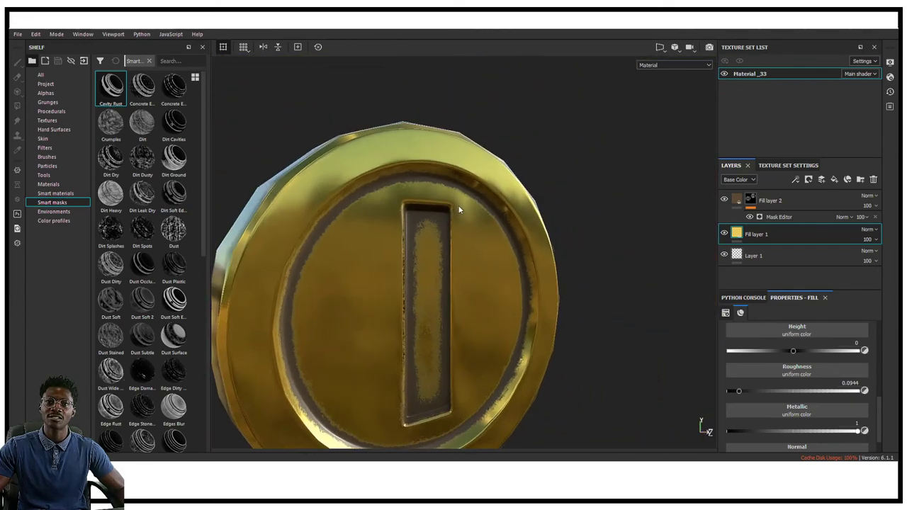
- Set the Texture to 0.76 and the Global Contrast to 0 in Fill layer 2's Mask Editor generator
click(789, 202)
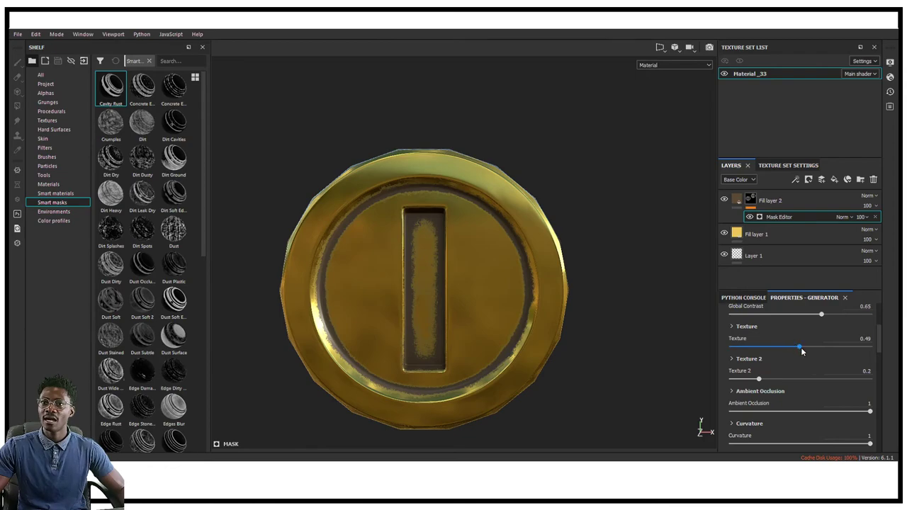
drag(796, 347, 840, 343)
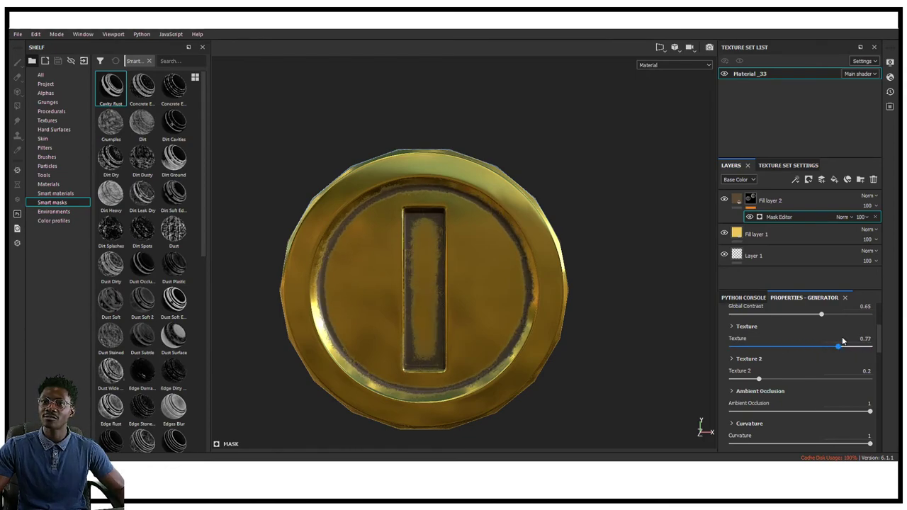
drag(819, 313, 451, 248)
scroll(512, 259, up, 6)
alt+middle_drag(451, 247, 545, 221)
scroll(428, 192, down, 6)
alt+drag(427, 192, 587, 224)
scroll(622, 210, up, 3)
scroll(616, 210, up, 3)
scroll(499, 148, down, 4)
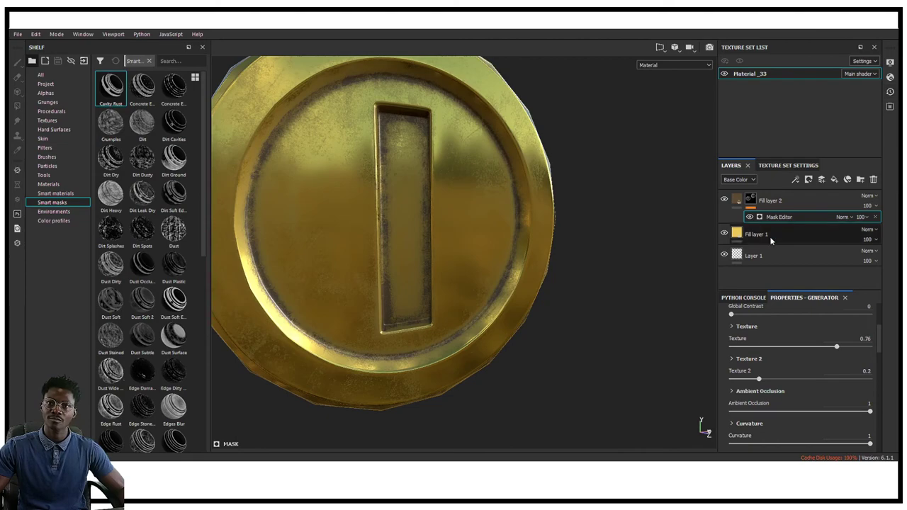
- Browse the shelf's materials, tools, particles, color profiles and smart masks for something to add to the coin
click(787, 201)
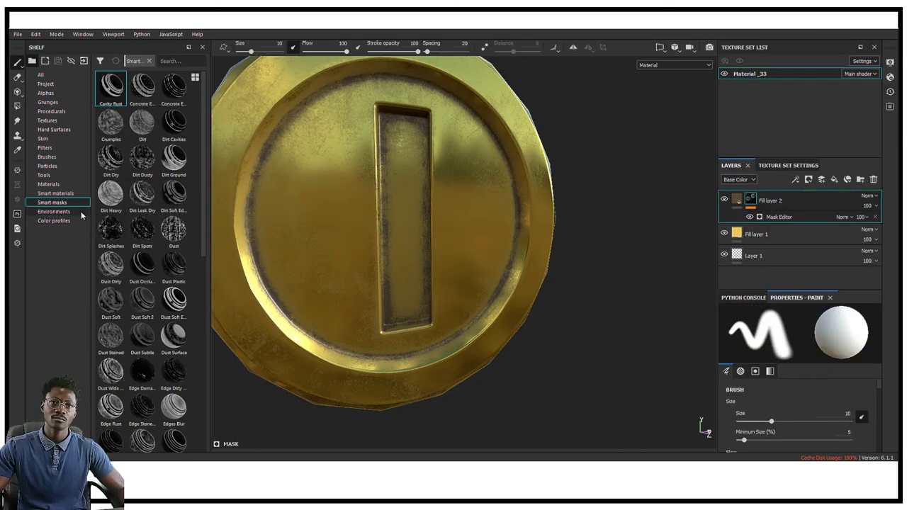
click(60, 193)
click(61, 184)
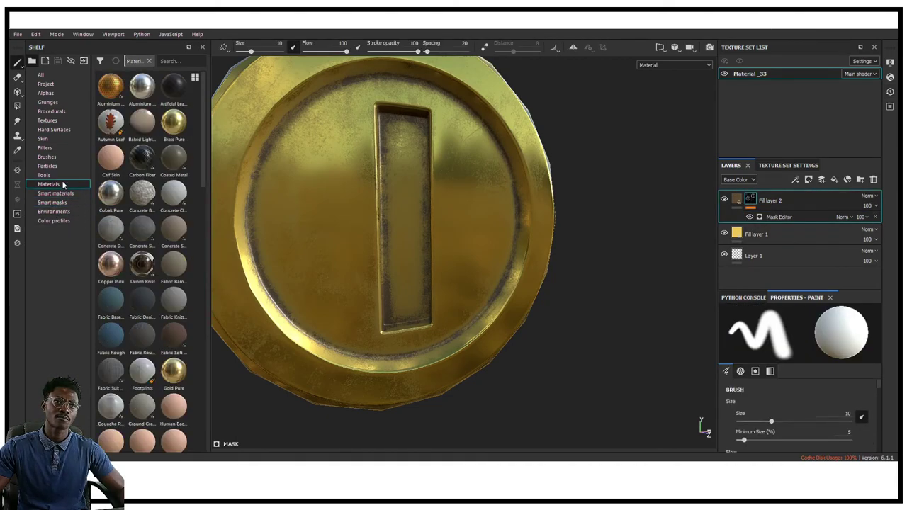
click(63, 176)
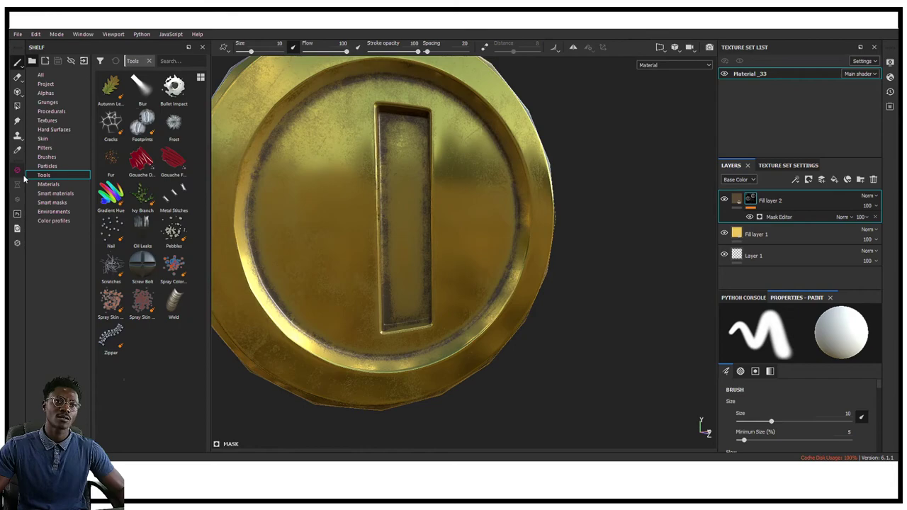
click(50, 166)
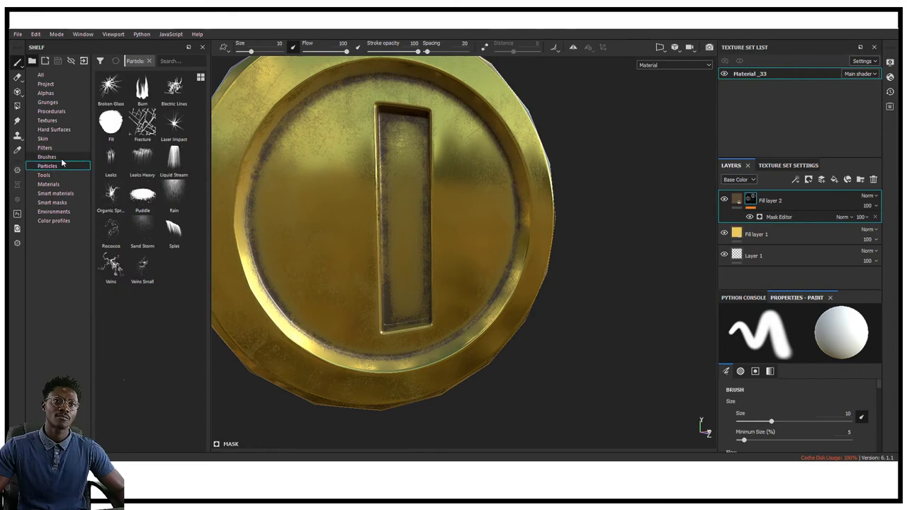
click(57, 193)
click(58, 211)
click(60, 220)
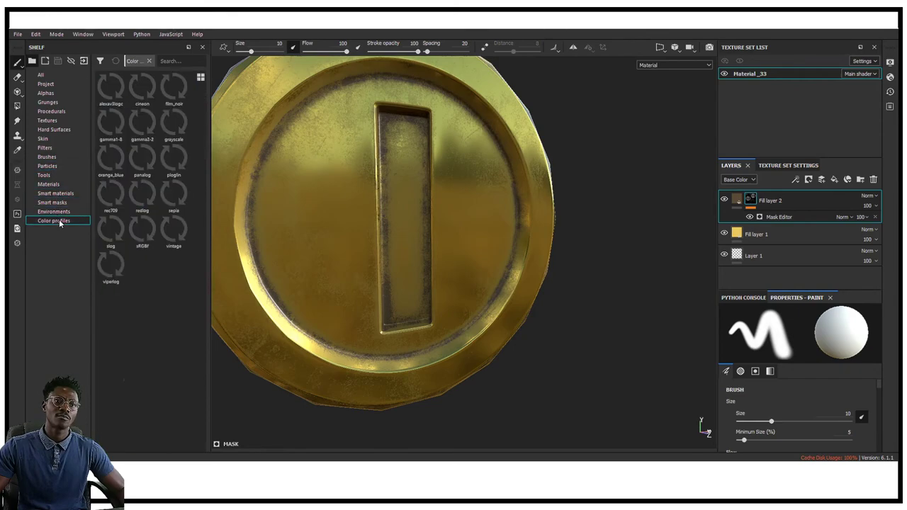
click(61, 202)
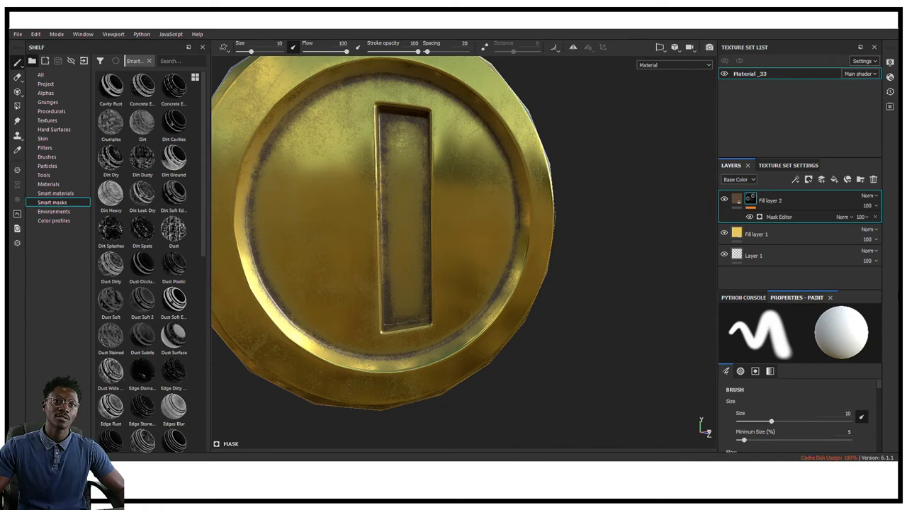
- Add a fill layer above Fill layer 2 and give it a pale yellow base color, about R 0.578, G 0.517, B 0.227
click(835, 180)
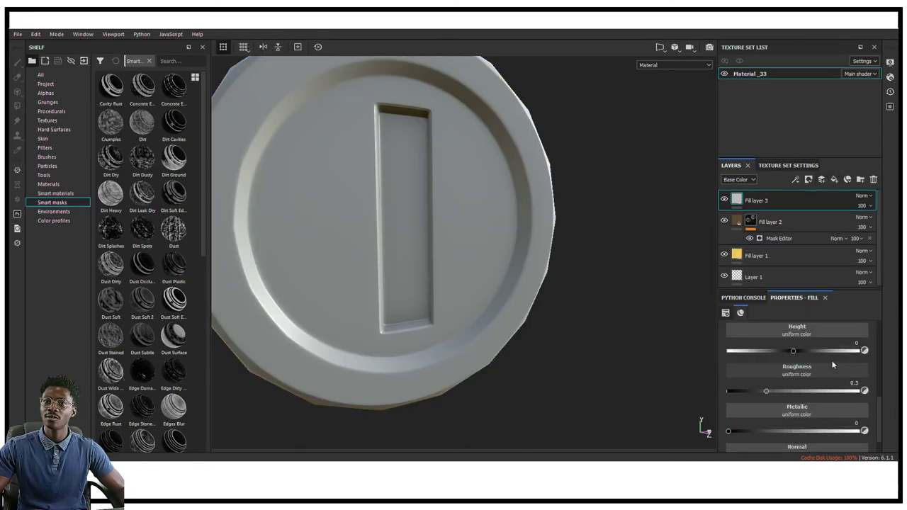
scroll(344, 401, down, 1)
alt+drag(567, 298, 550, 288)
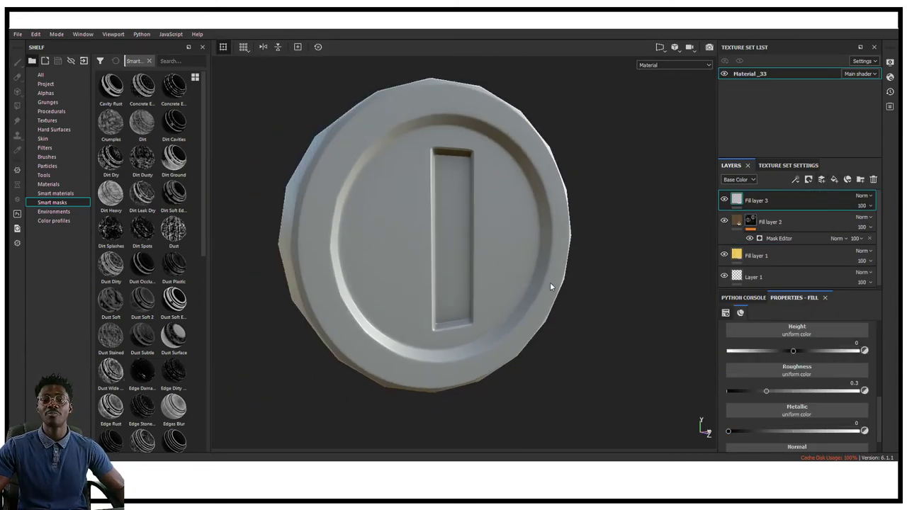
scroll(809, 346, down, 1)
scroll(807, 370, up, 6)
scroll(805, 369, down, 2)
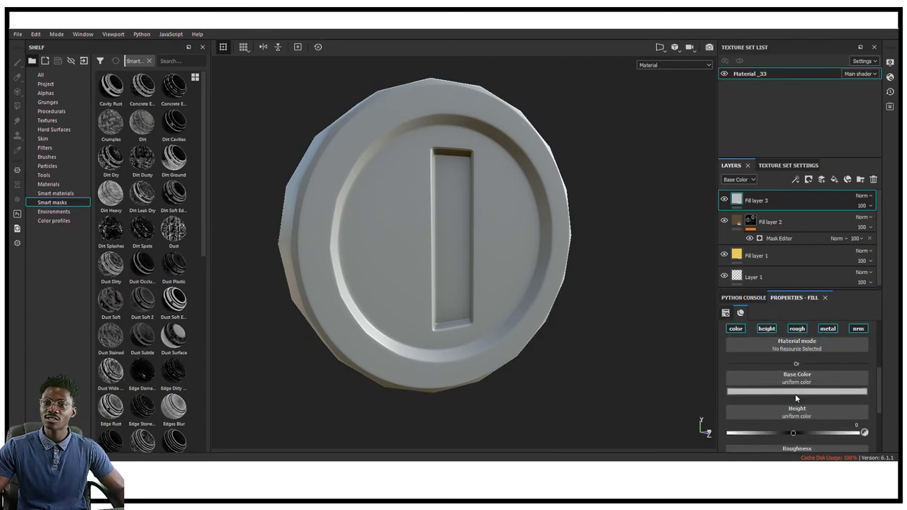
click(795, 391)
drag(772, 335, 769, 356)
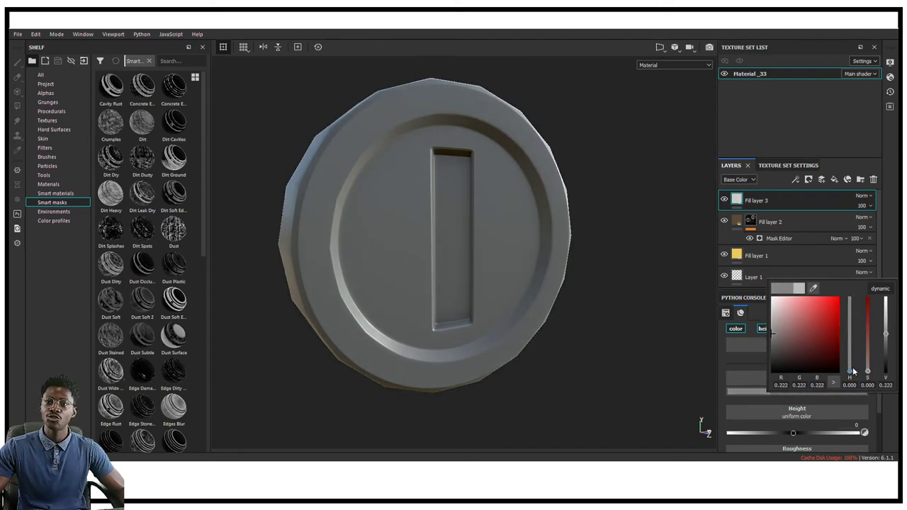
drag(851, 377, 795, 314)
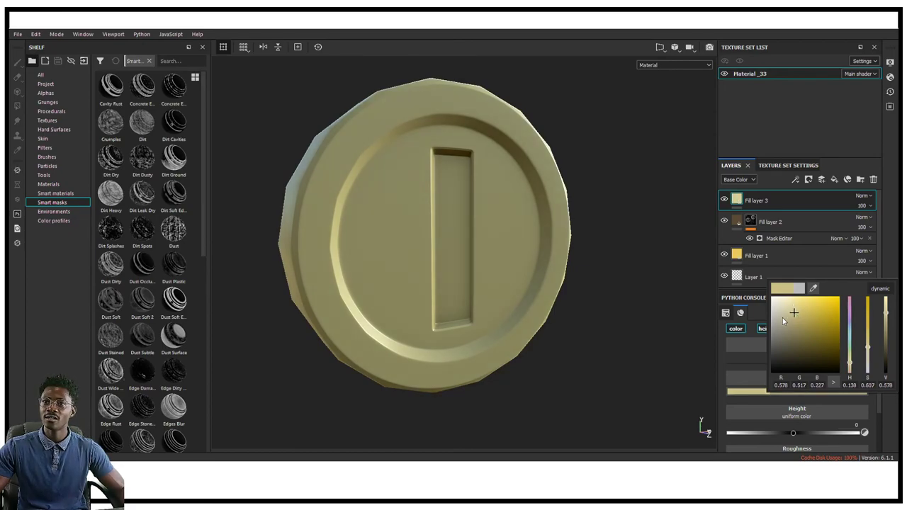
- Apply the Dust Dirty smart mask to Fill layer 3
click(158, 134)
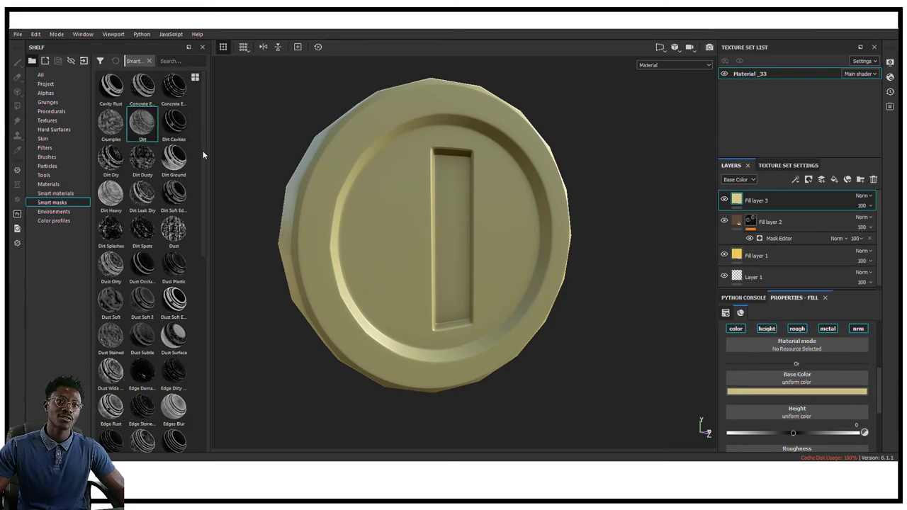
drag(203, 151, 792, 197)
mouse_move(570, 281)
alt+mouse_down()
mouse_move(584, 253)
mouse_move(484, 258)
mouse_move(580, 272)
alt+mouse_up()
scroll(529, 166, down, 5)
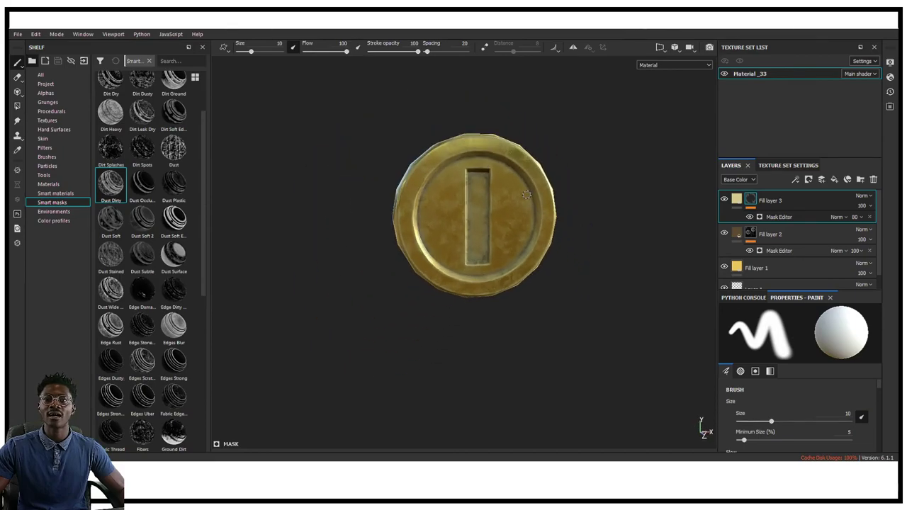
- Examine the dust on the coin's face, recess and rim up close, from several angles and under rotated lighting
scroll(530, 195, up, 9)
alt+drag(531, 195, 463, 172)
mouse_move(464, 172)
shift+right_down()
mouse_move(491, 172)
mouse_move(482, 181)
mouse_move(498, 180)
mouse_move(492, 191)
shift+right_up()
scroll(492, 192, down, 7)
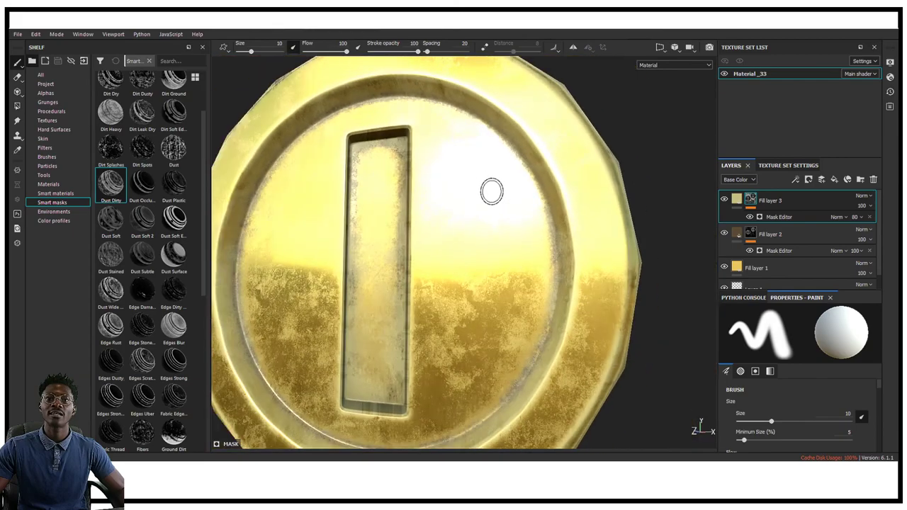
mouse_move(491, 192)
alt+mouse_down()
mouse_move(463, 234)
mouse_move(485, 201)
alt+mouse_up()
alt+middle_drag(484, 202, 496, 220)
mouse_move(569, 194)
shift+right_down()
mouse_move(543, 194)
mouse_move(565, 193)
shift+right_up()
alt+drag(565, 193, 575, 168)
scroll(575, 170, up, 3)
alt+middle_drag(575, 180, 575, 172)
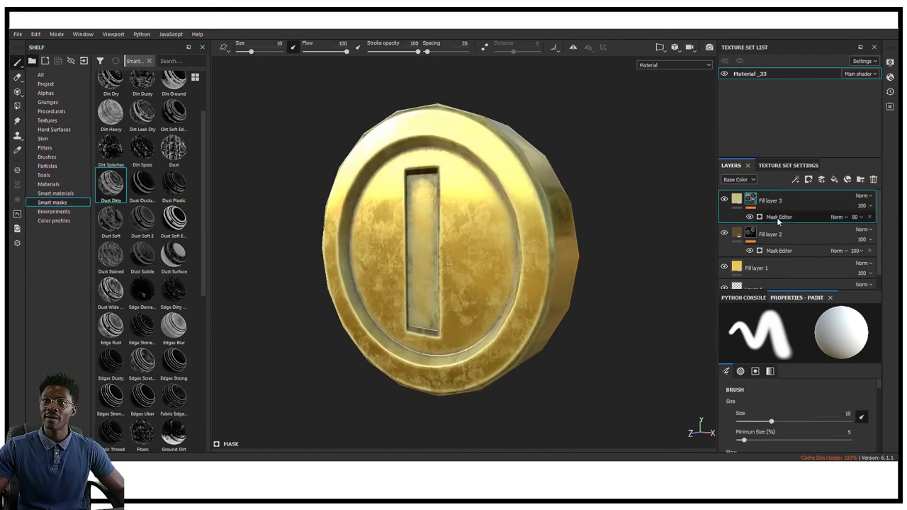
- Set the Global Contrast to 0.28 and the Global Balance to 0.19 in Fill layer 3's Mask Editor generator
click(799, 219)
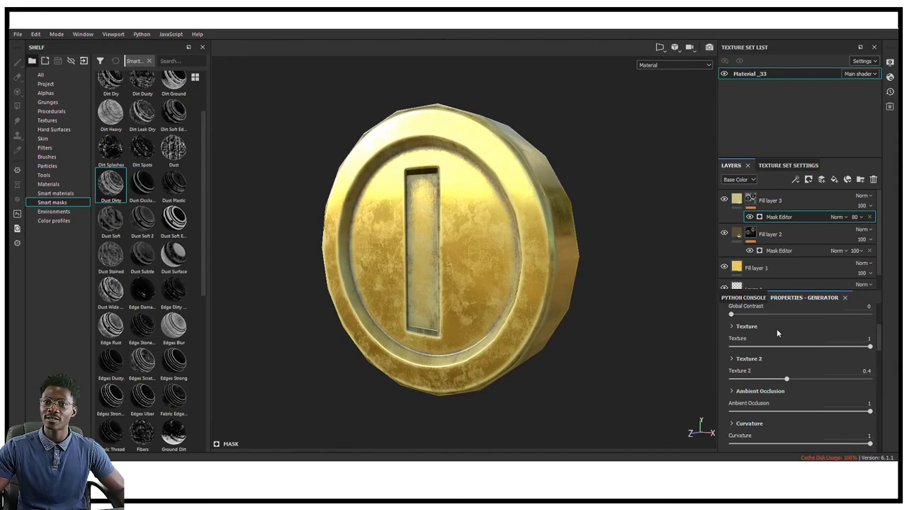
scroll(776, 332, up, 3)
scroll(777, 373, down, 2)
drag(732, 369, 870, 370)
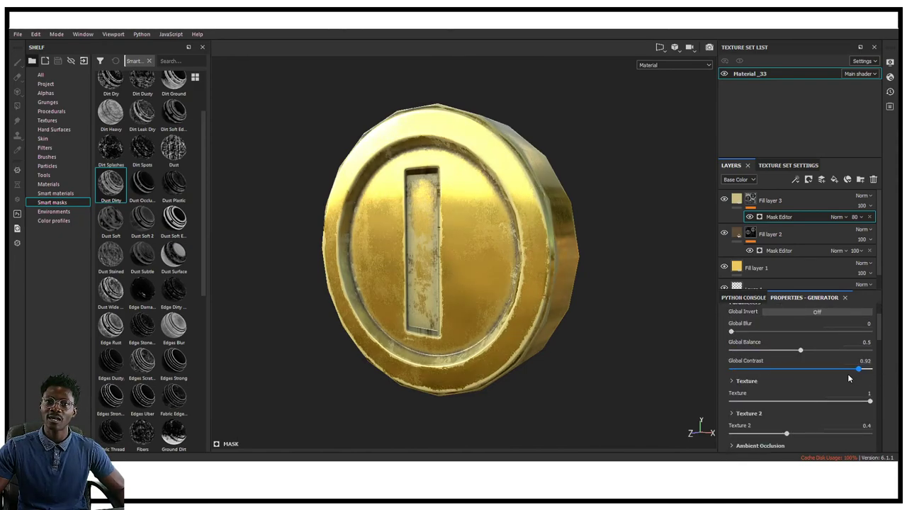
click(769, 369)
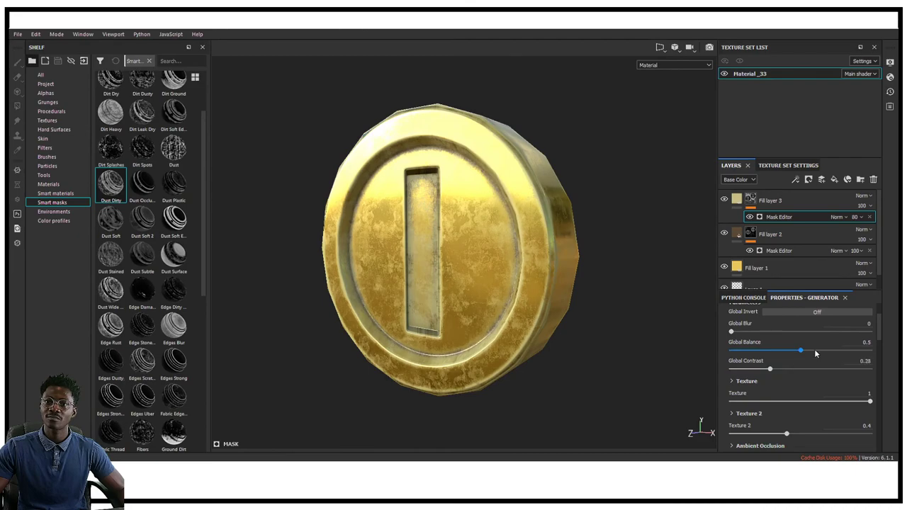
drag(791, 352, 758, 351)
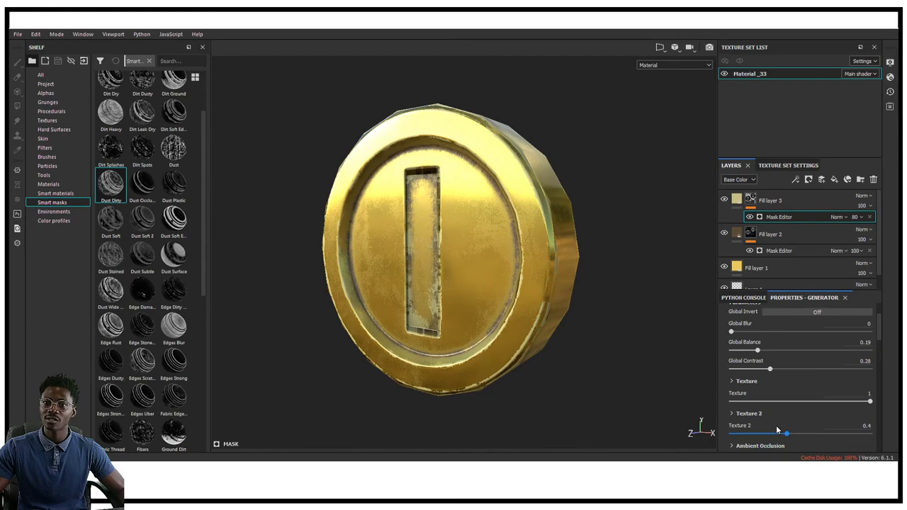
- Lower the Texture amount to slightly below 1 in Fill layer 3's mask generator, judging the dust from the front
scroll(777, 425, down, 3)
alt+drag(357, 168, 535, 238)
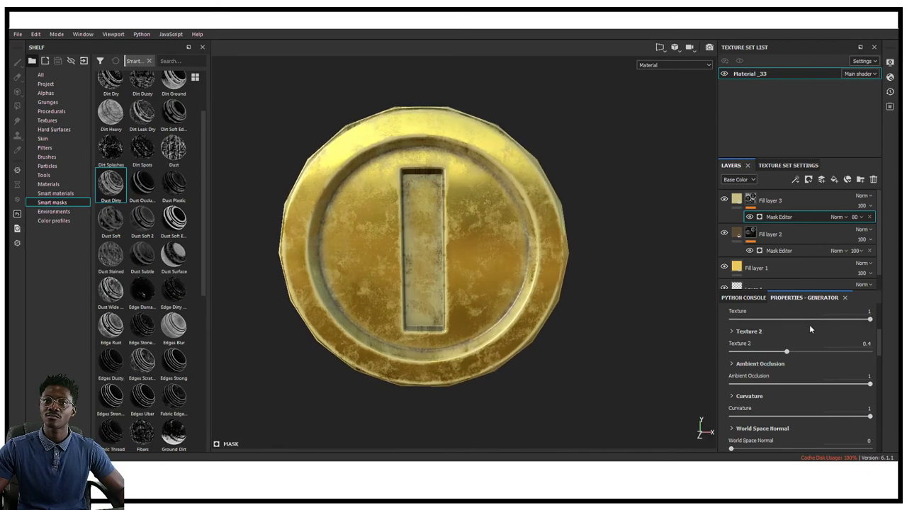
drag(815, 321, 868, 322)
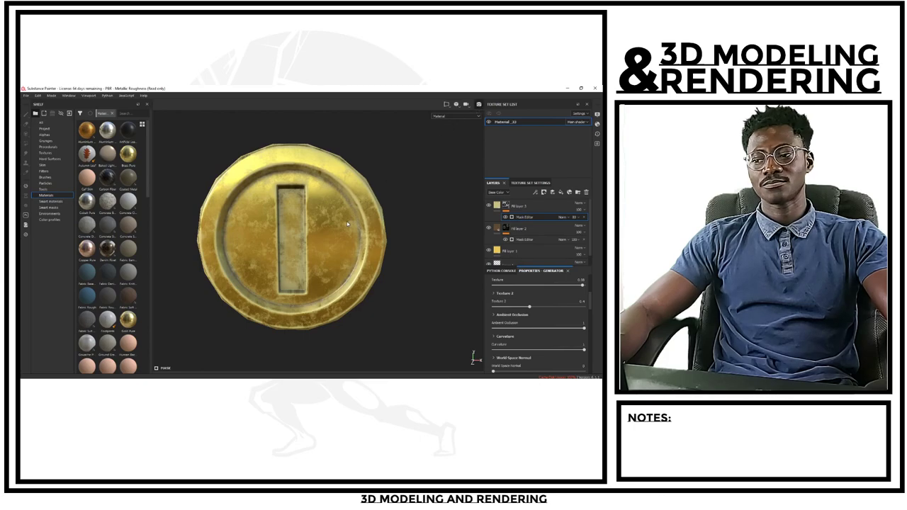
- Render the coin with Iray and turn it to check the gold and dust on its face and edge
key(F10)
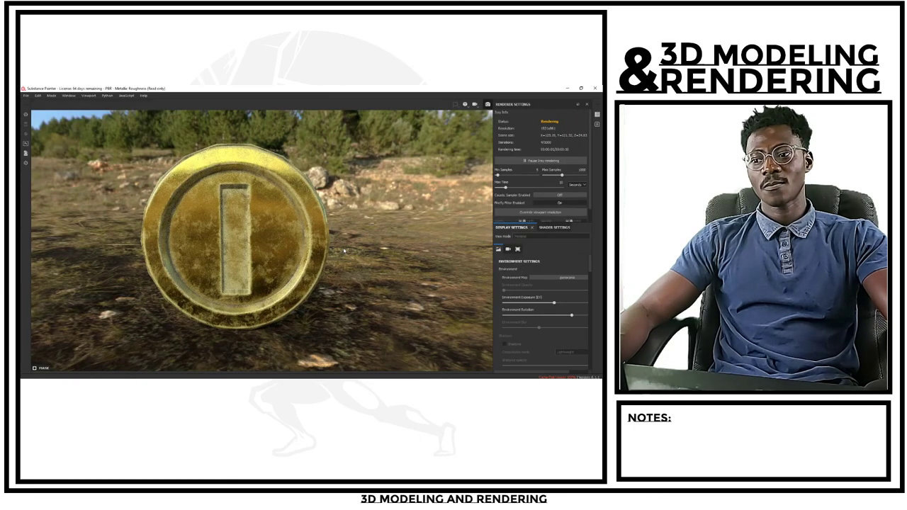
alt+drag(345, 251, 395, 189)
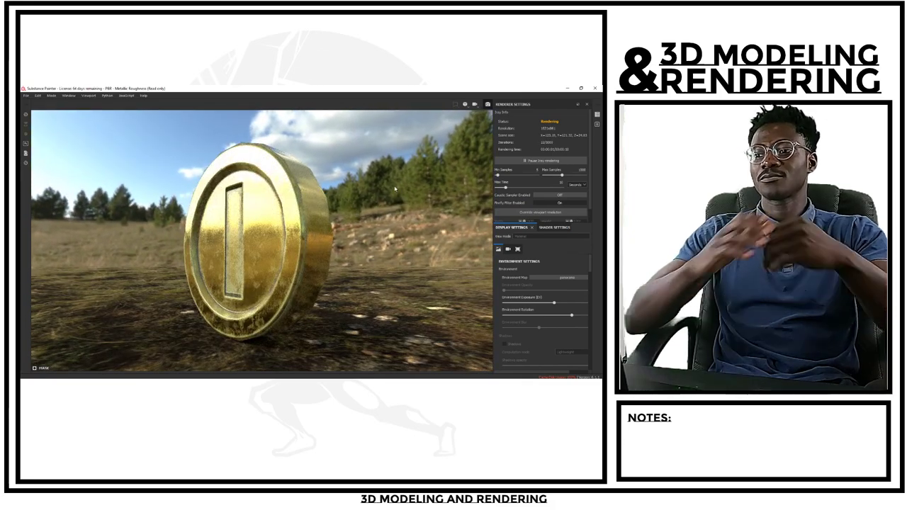